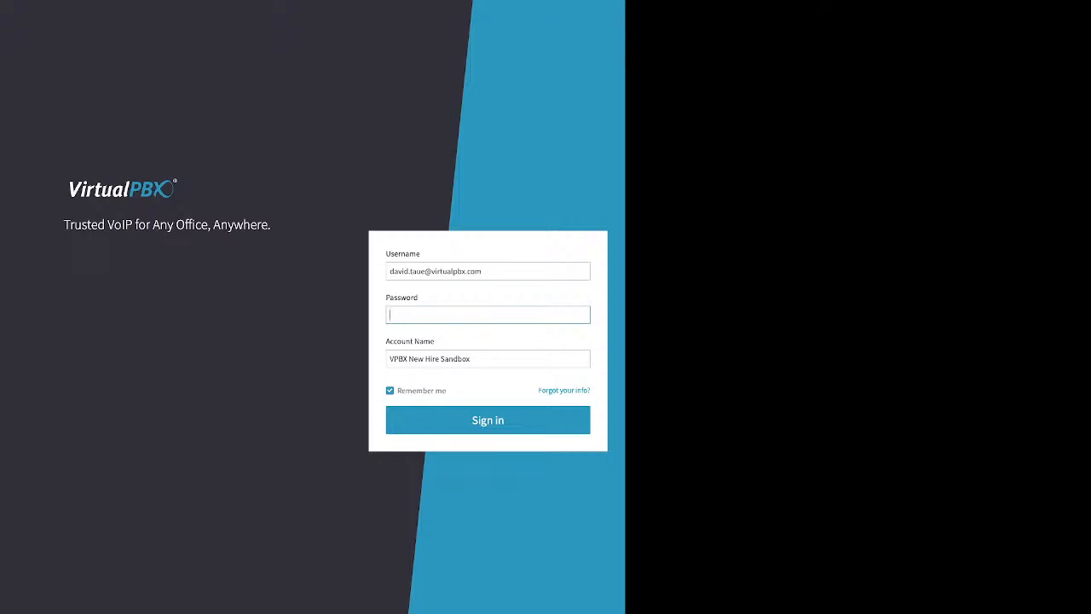
Step: Highlight the Username, Password and Account Name labels on the sign-in form
left_click_drag(421, 253, 385, 253)
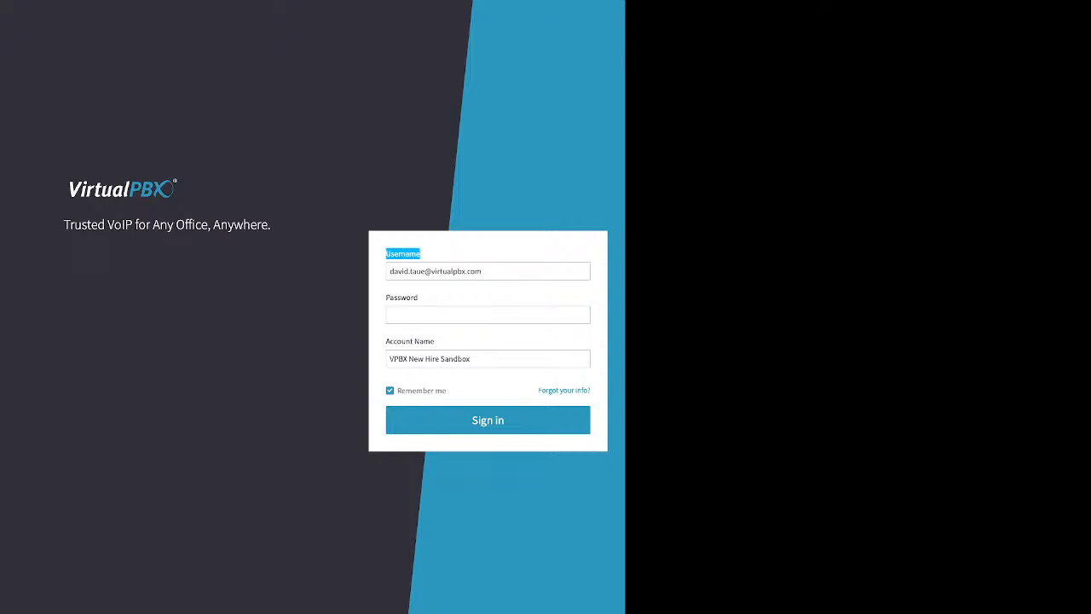
left_click_drag(420, 298, 386, 298)
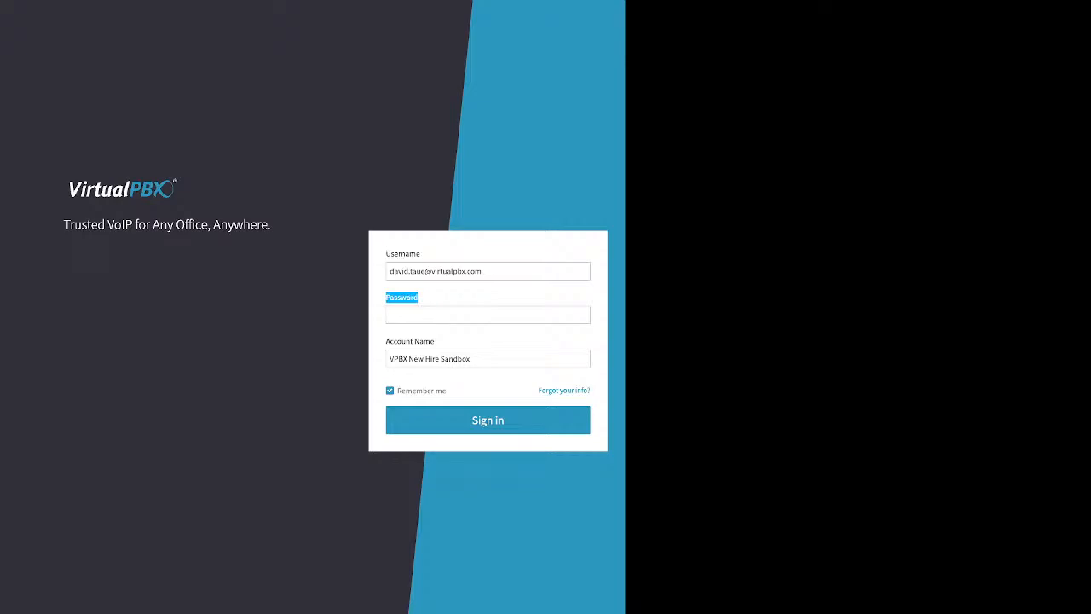
left_click_drag(434, 341, 385, 341)
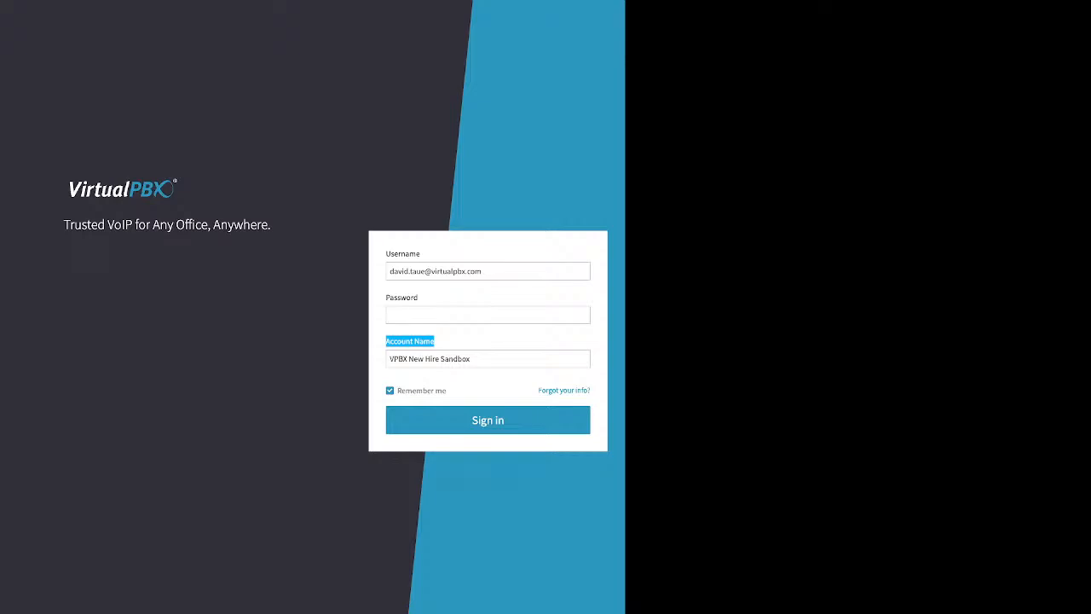
left_click(435, 341)
Step: Look over the password recovery form's Email/Username field and one-detail note, then return to sign-in
left_click_drag(537, 390, 588, 390)
left_click(595, 391)
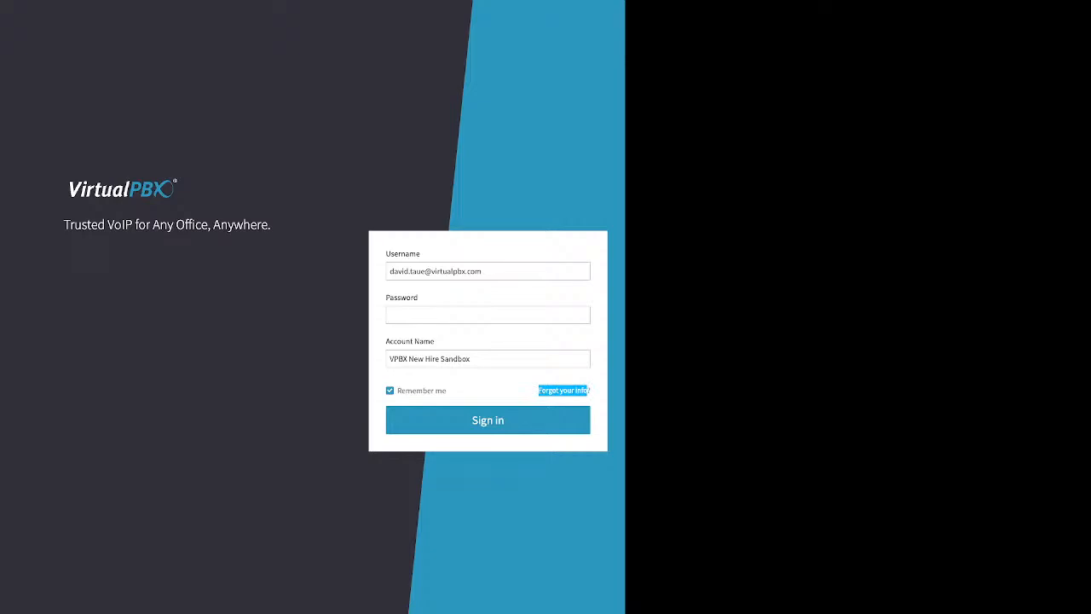
left_click(564, 391)
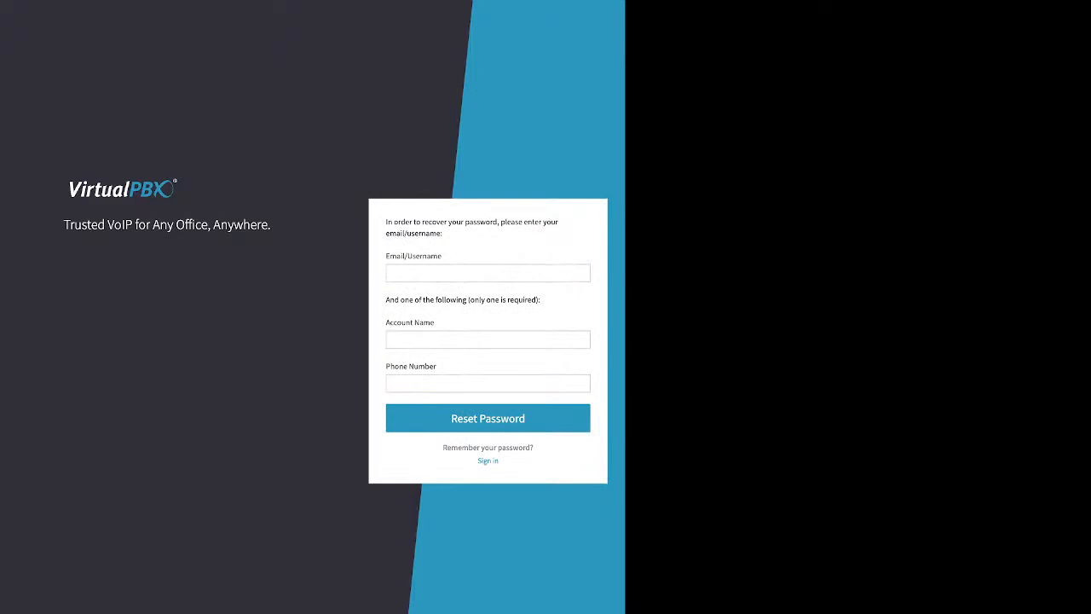
left_click_drag(386, 256, 442, 256)
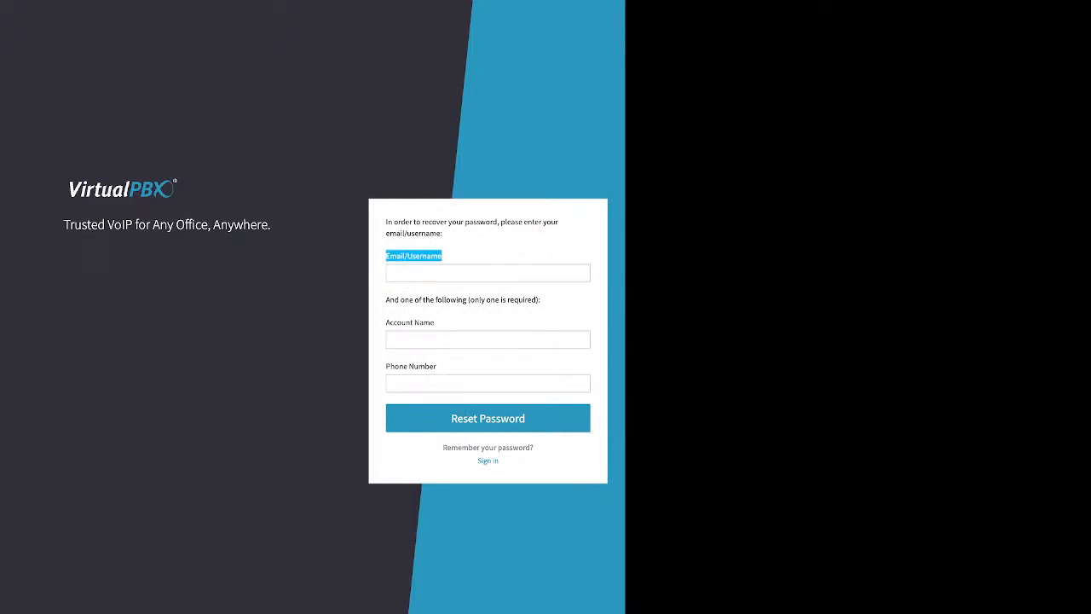
left_click_drag(386, 300, 542, 300)
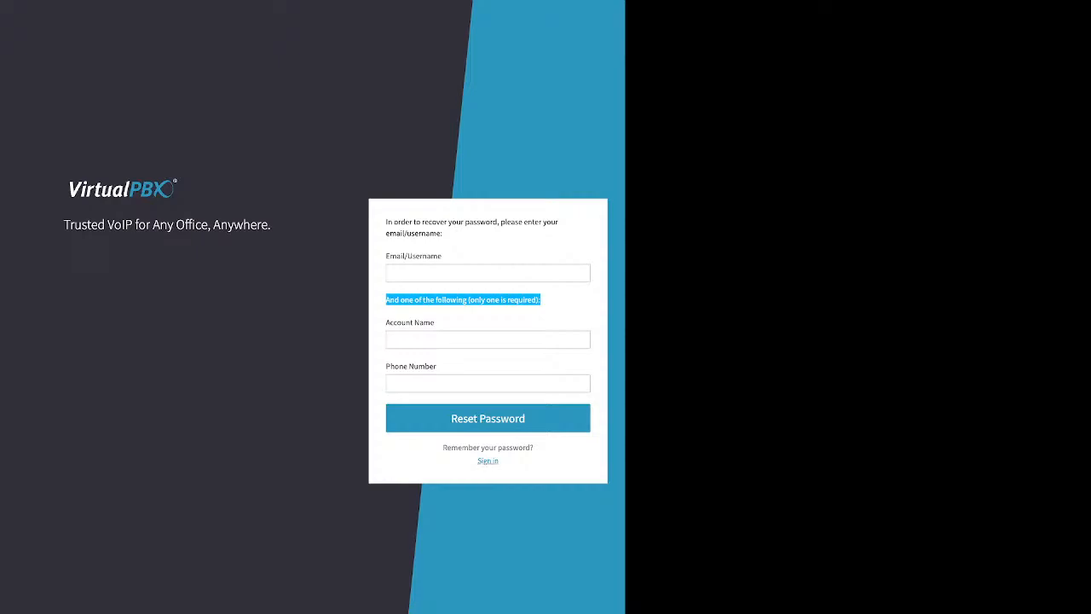
left_click(487, 460)
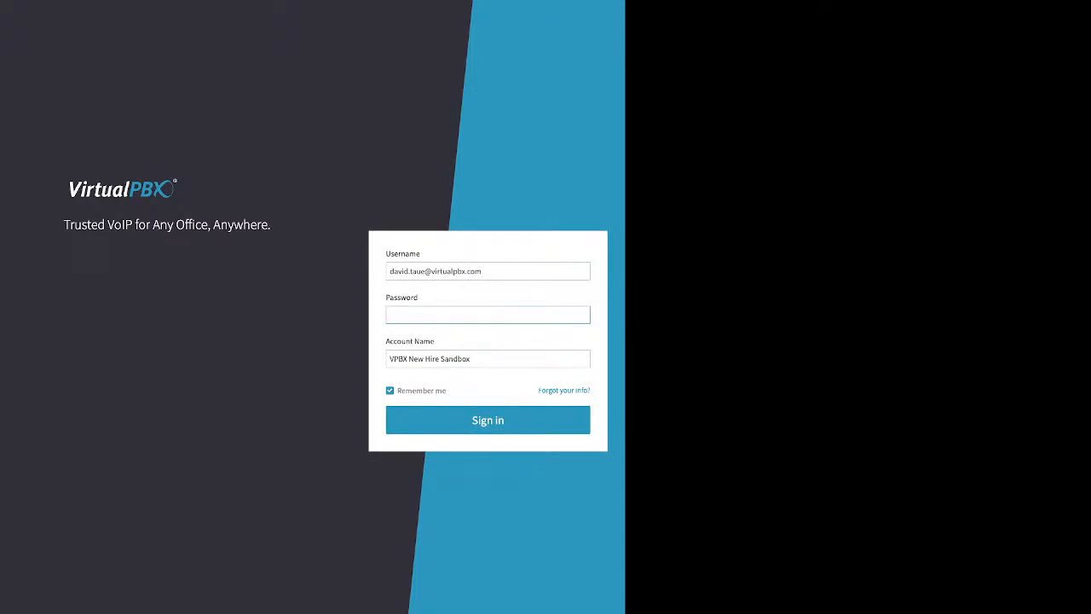
Step: Enter the account password, keep Remember me checked, and sign in to the dashboard
type("••••••••")
left_click_drag(447, 391, 396, 392)
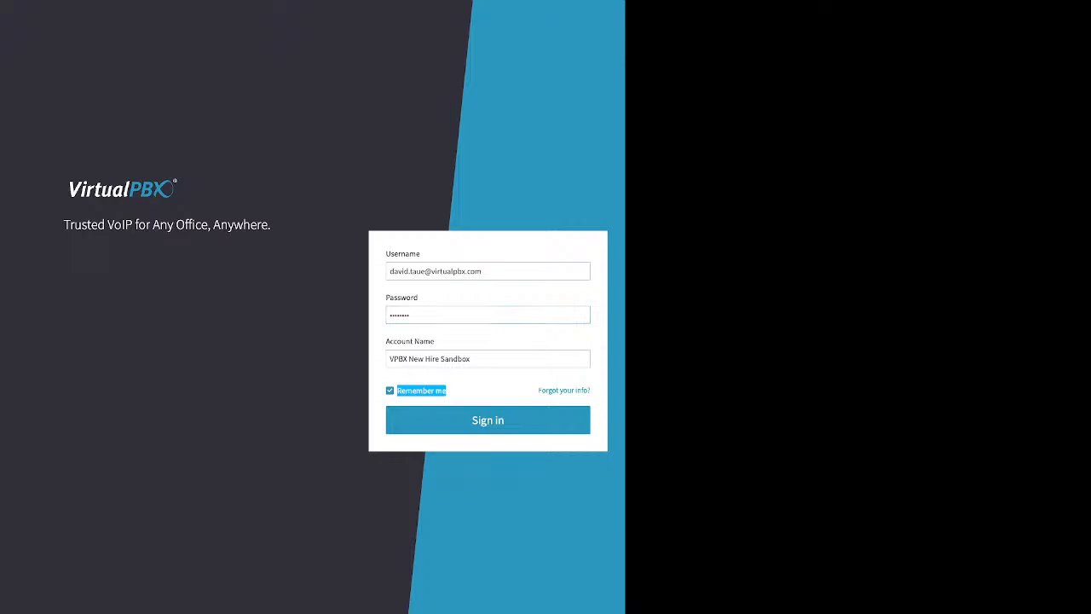
left_click(488, 420)
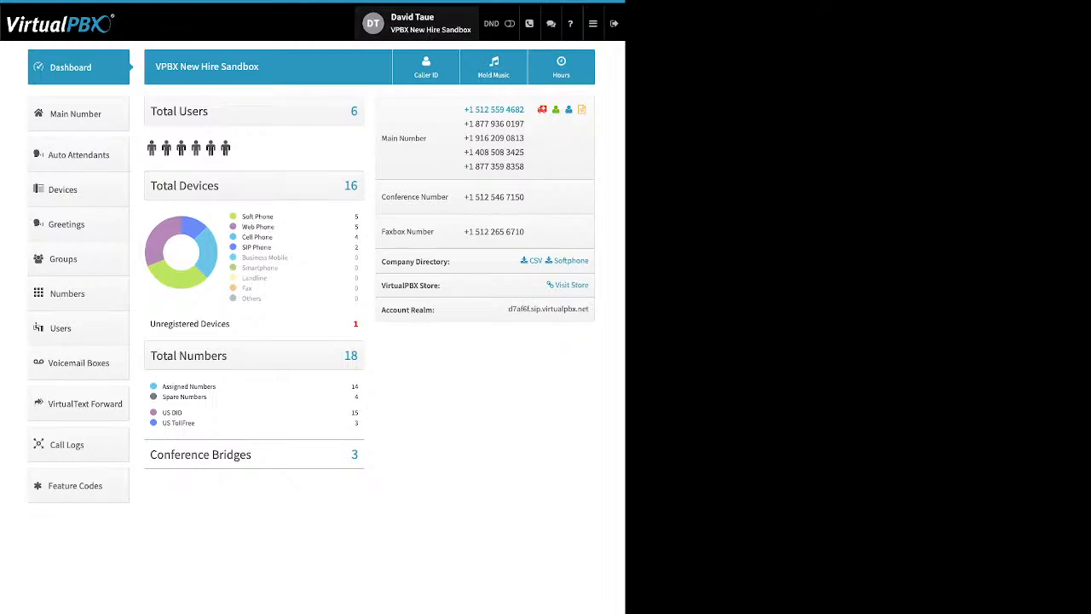
Step: Expand and collapse the Password, Date and Time, and Timezone rows in user settings, then open Account settings
left_click(417, 23)
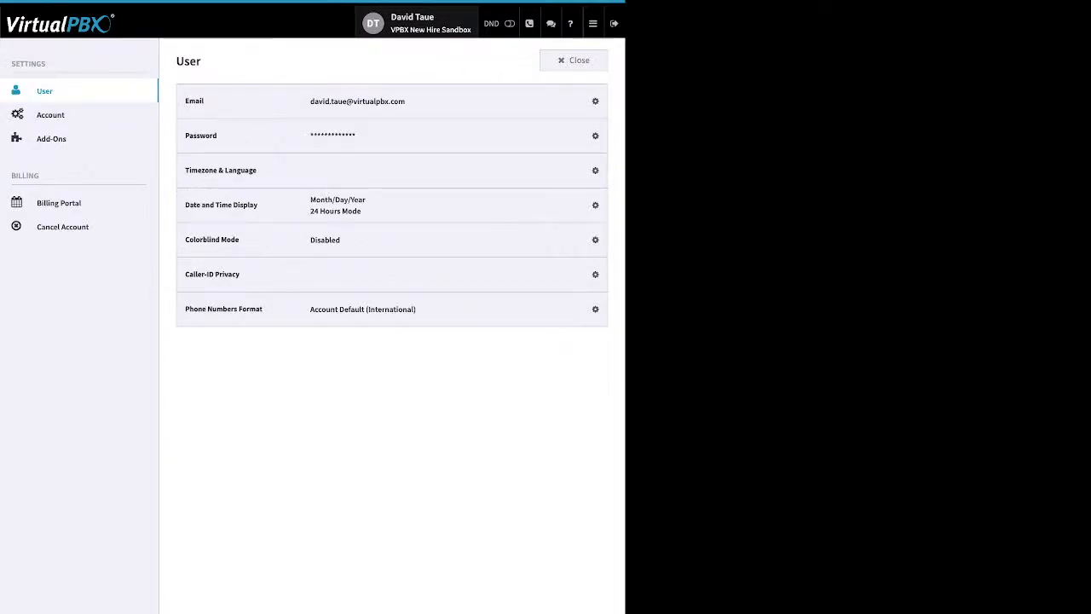
left_click(588, 135)
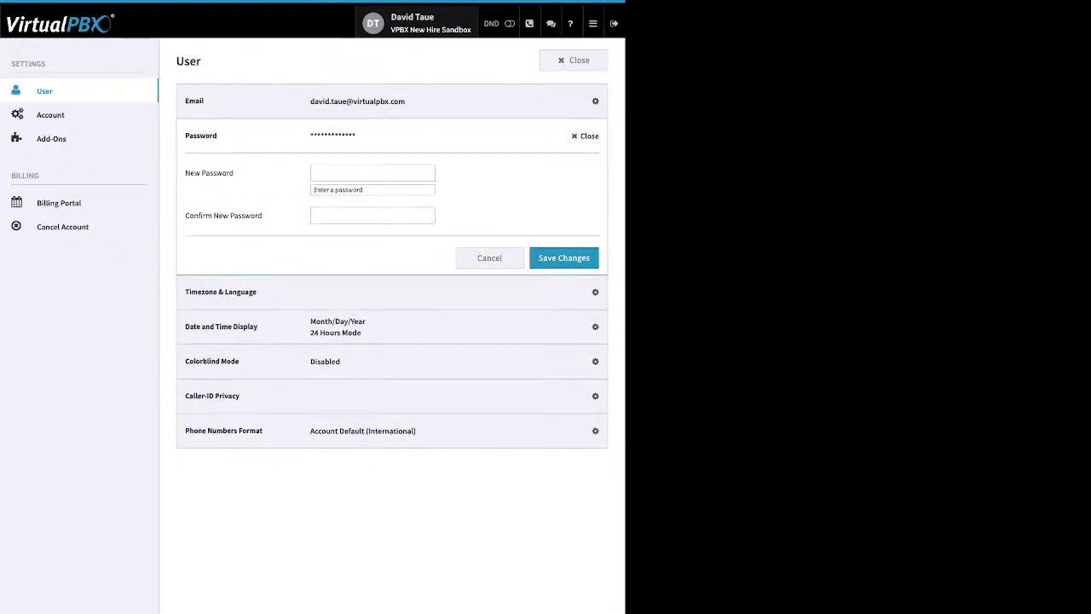
left_click(588, 136)
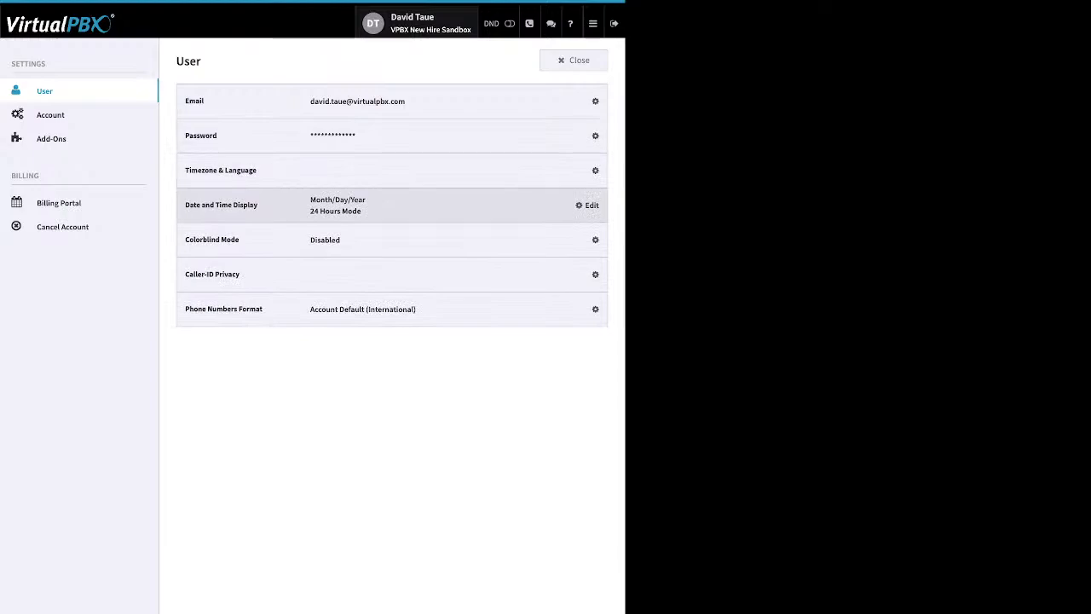
left_click(588, 204)
left_click(586, 205)
left_click(588, 170)
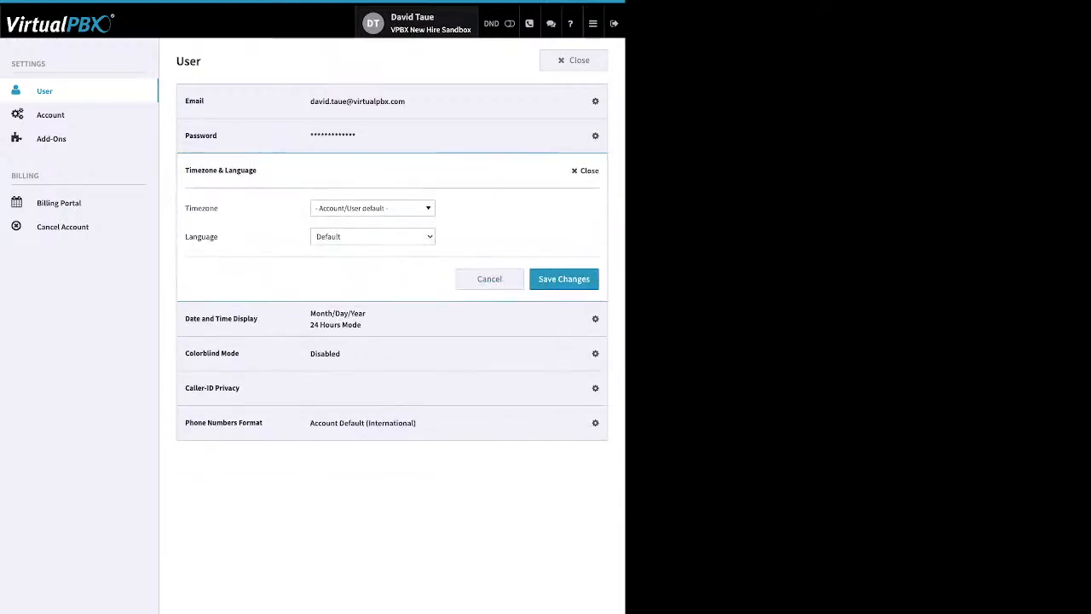
left_click(586, 171)
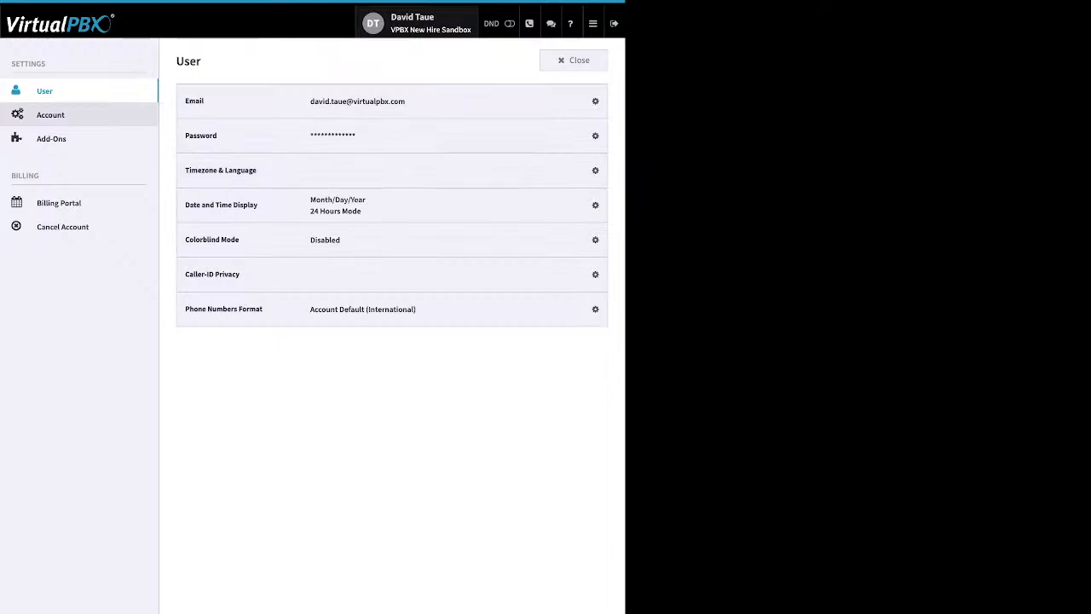
left_click(51, 116)
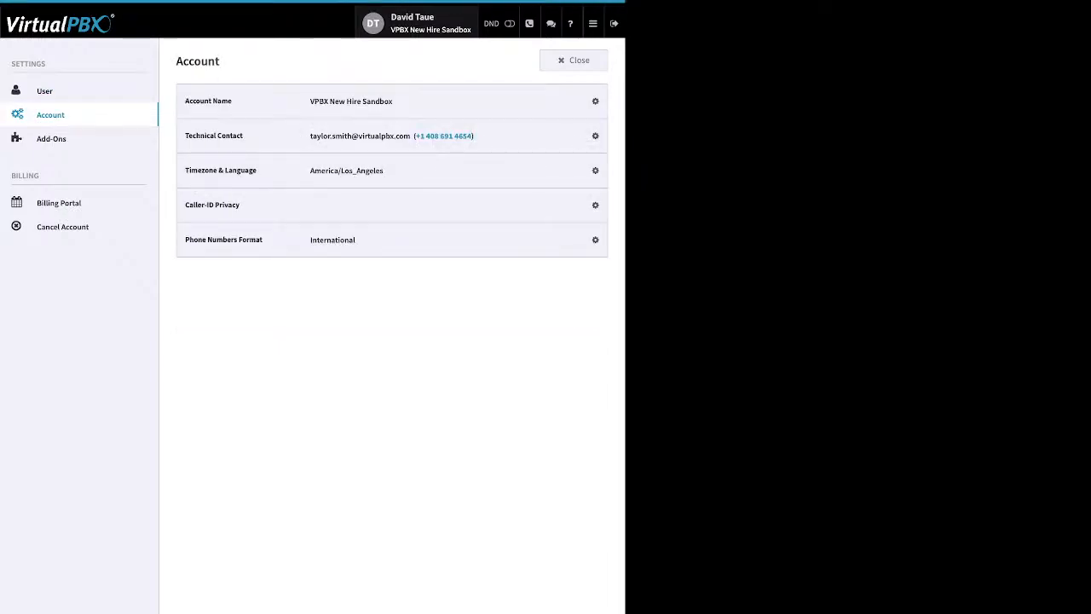
Step: Expand and collapse the Technical Contact and Timezone rows, then view Add-Ons with Text Forward enabled
left_click(587, 136)
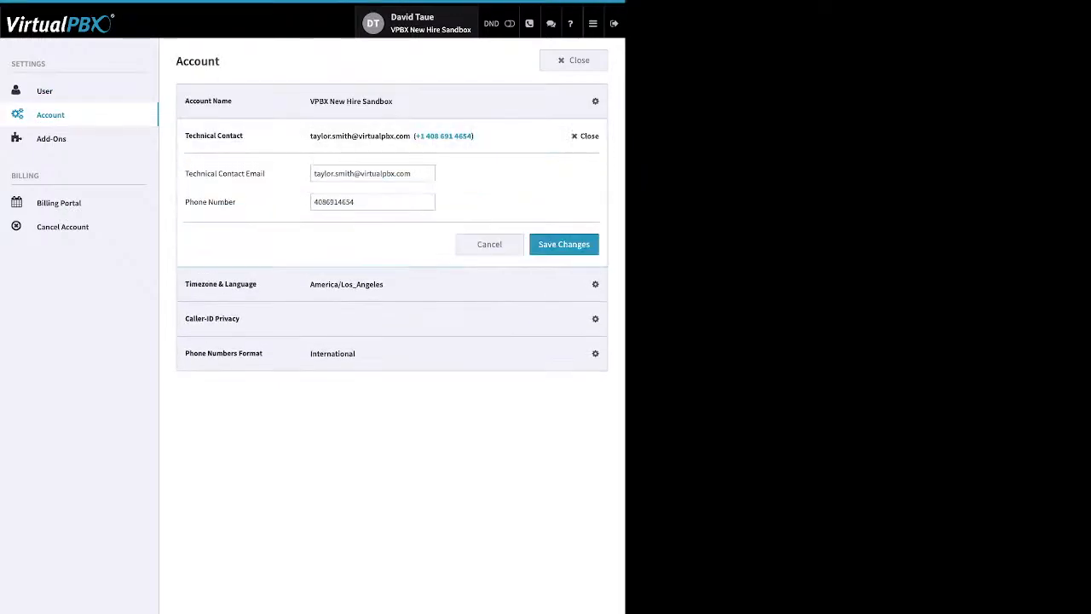
left_click(588, 136)
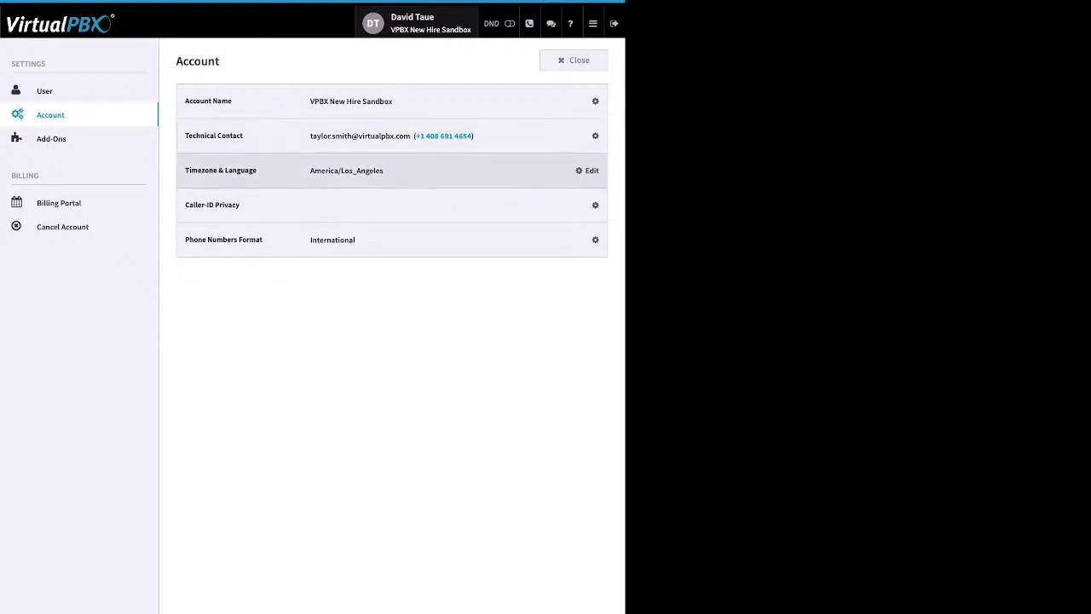
left_click(588, 170)
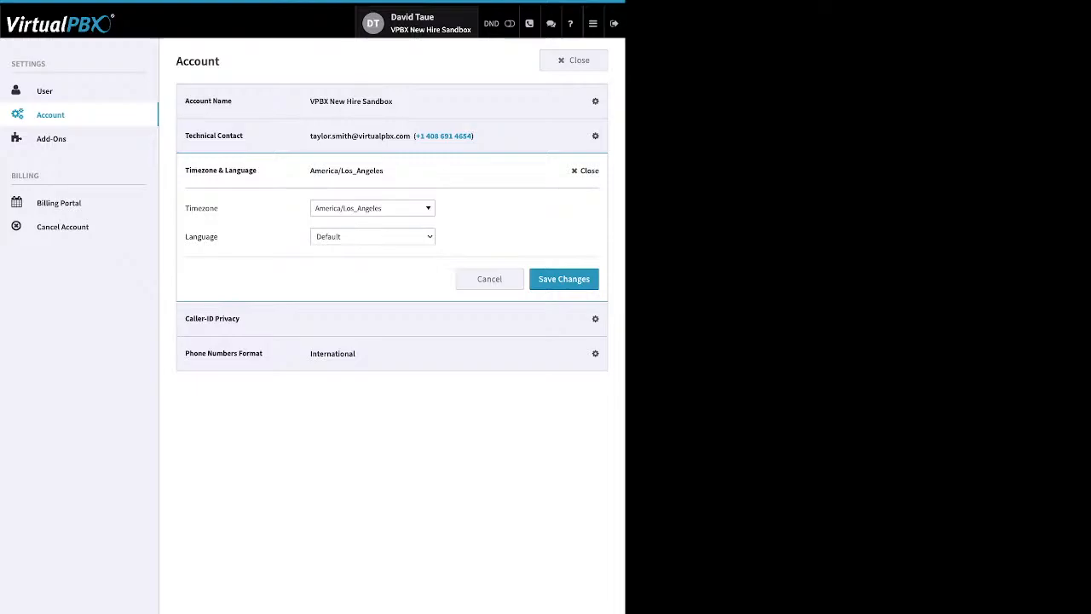
left_click(587, 171)
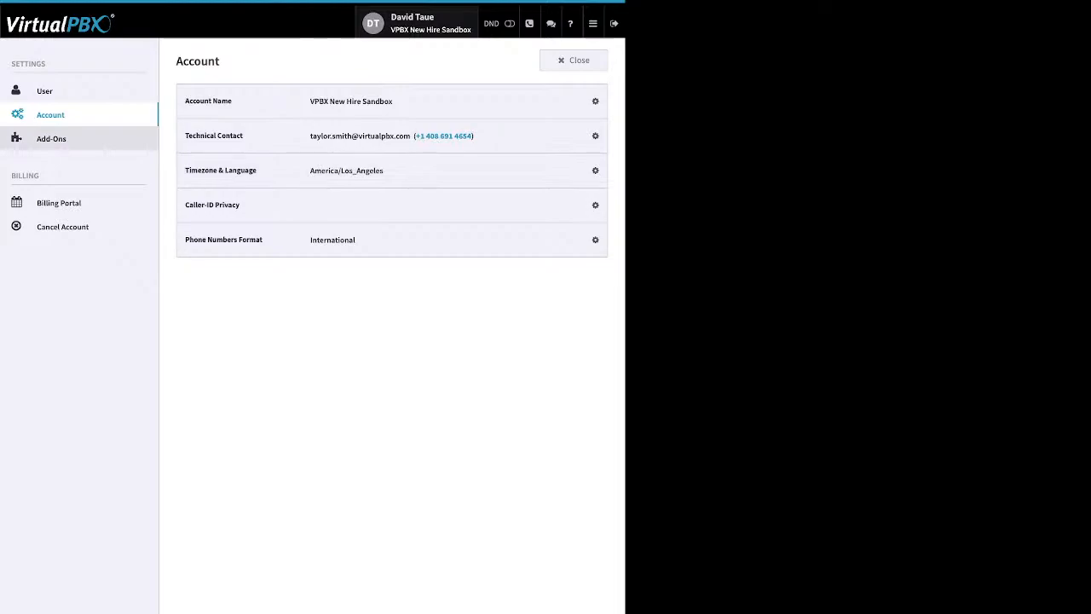
left_click(51, 139)
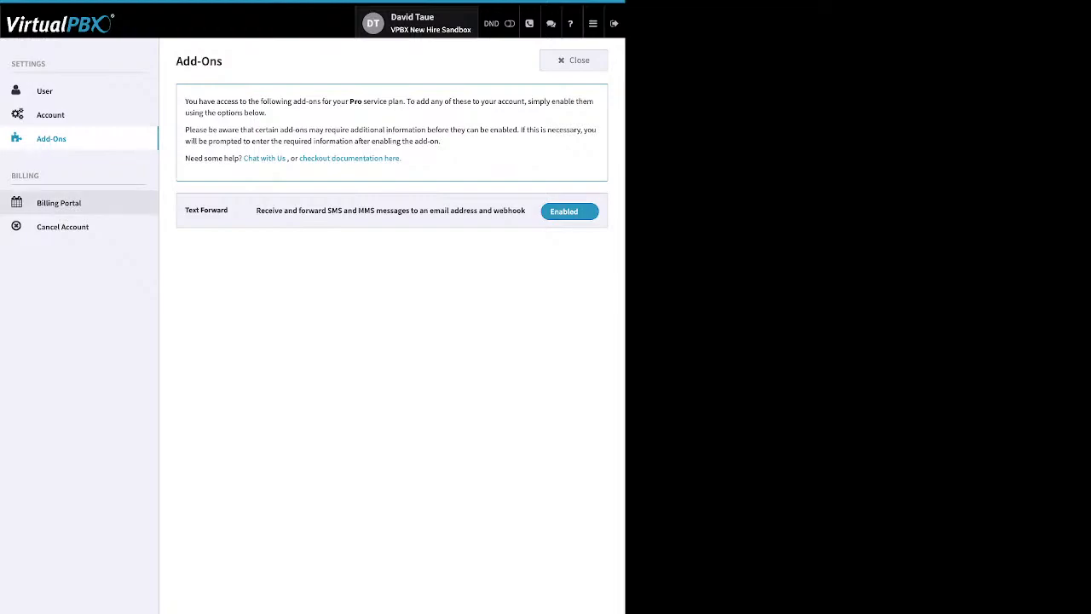
Step: Point out the Billing Portal's Access Customer Portal link, then view the Cancel Account instructions
left_click(59, 203)
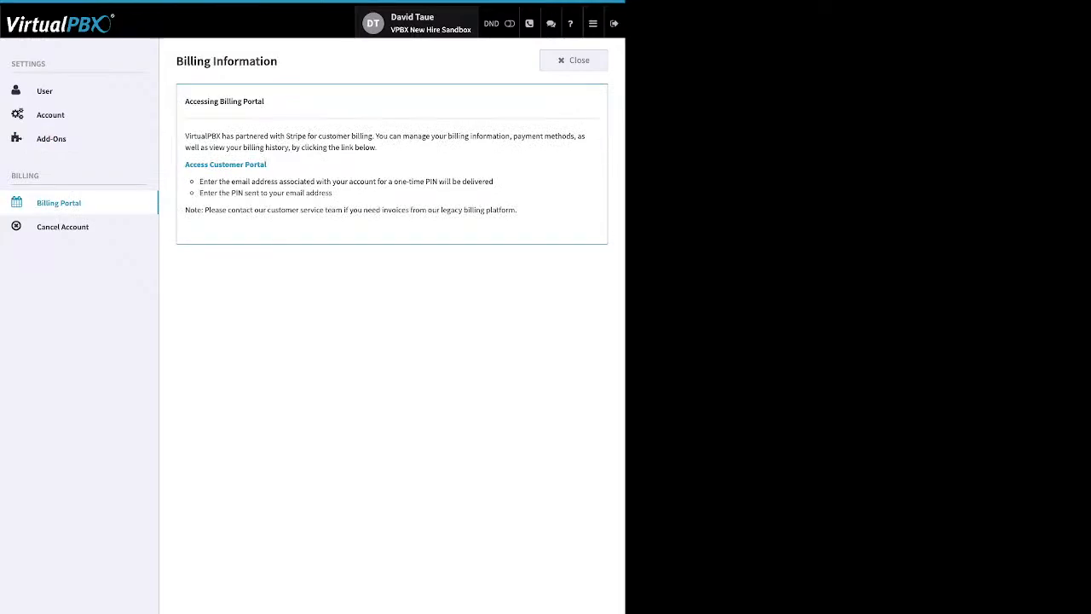
left_click_drag(267, 165, 185, 164)
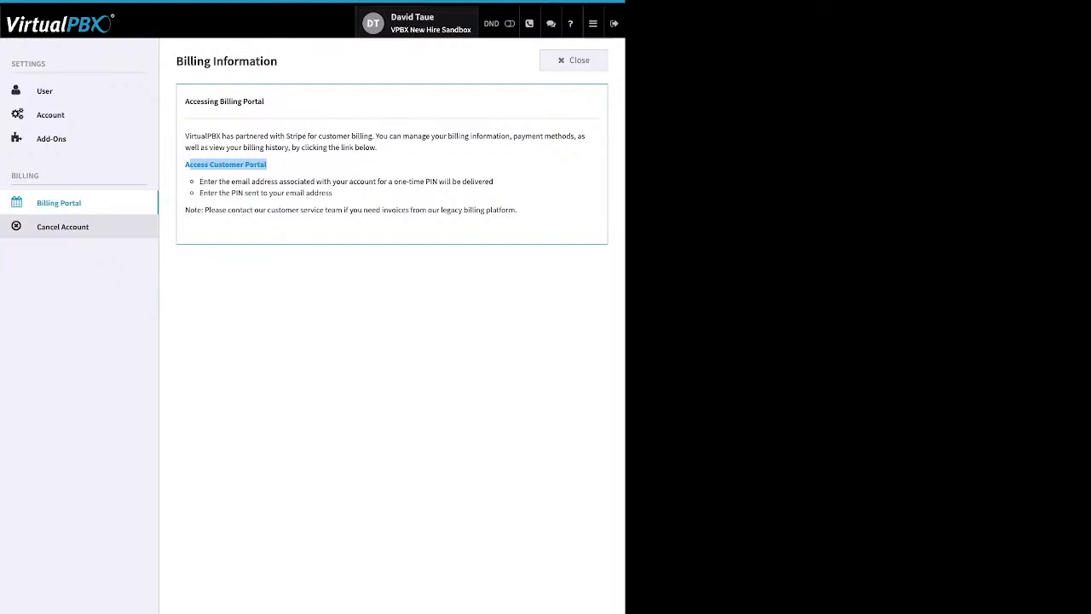
left_click(63, 227)
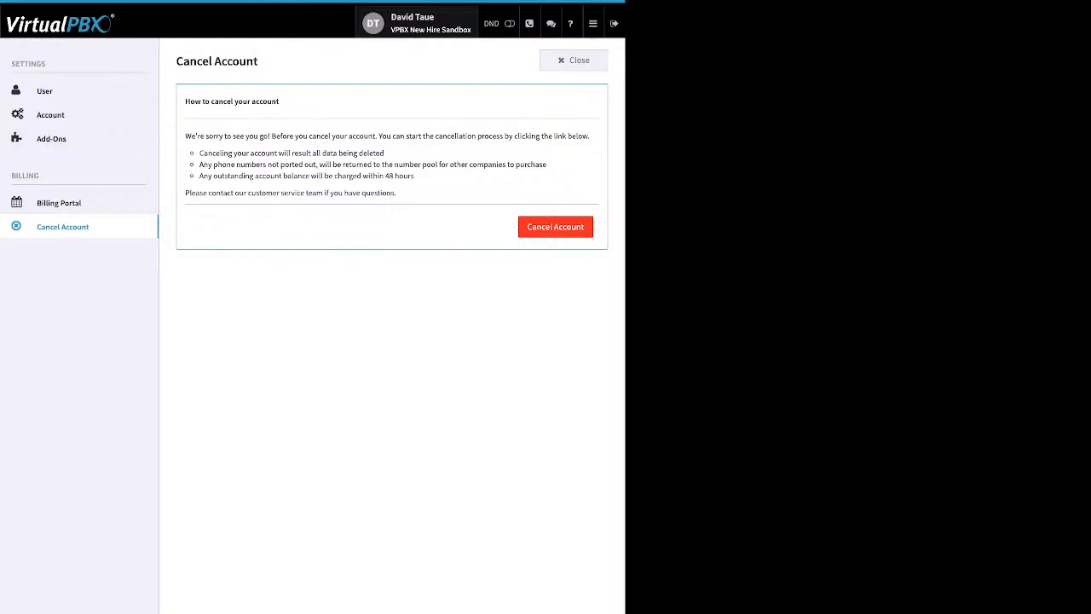
Step: Close the settings panel to return to the New Hire Sandbox dashboard
left_click(574, 60)
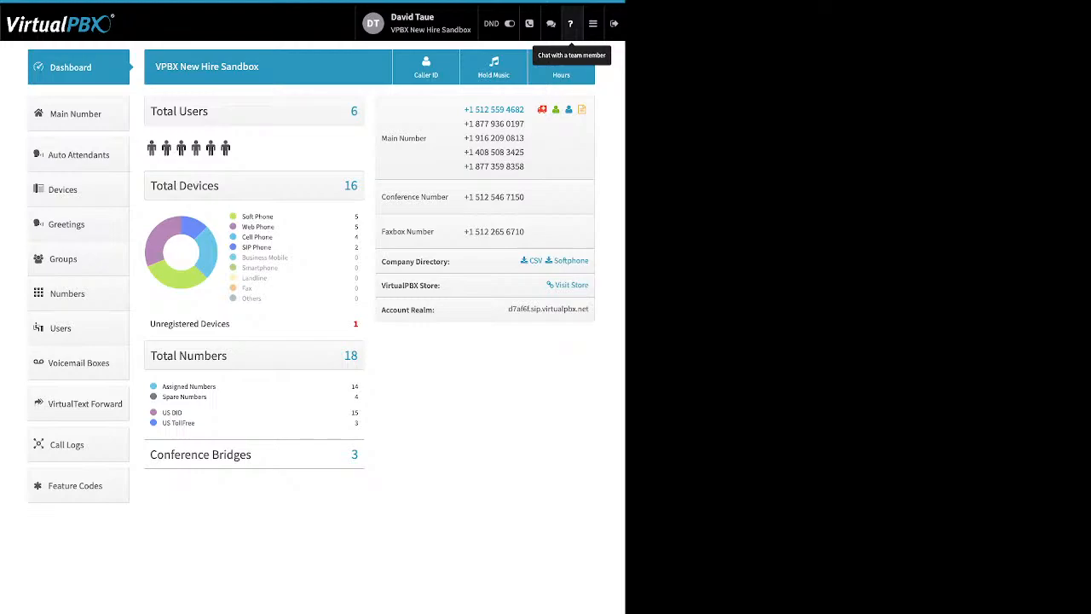
mouse_move(593, 24)
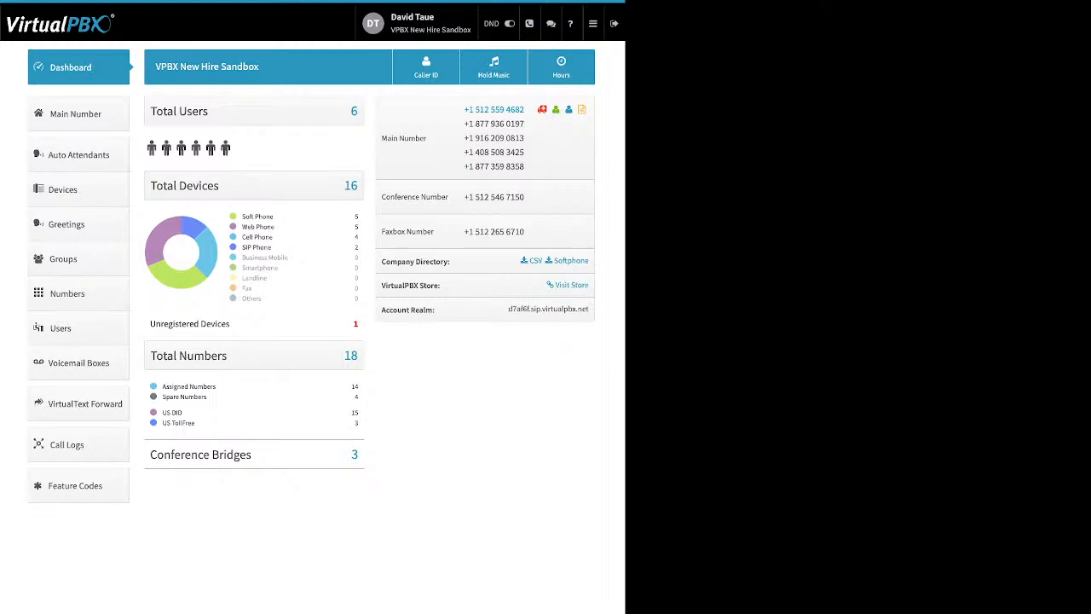
left_click_drag(274, 216, 242, 217)
left_click_drag(275, 226, 241, 227)
left_click_drag(274, 237, 242, 237)
left_click_drag(272, 247, 252, 248)
left_click_drag(230, 324, 161, 324)
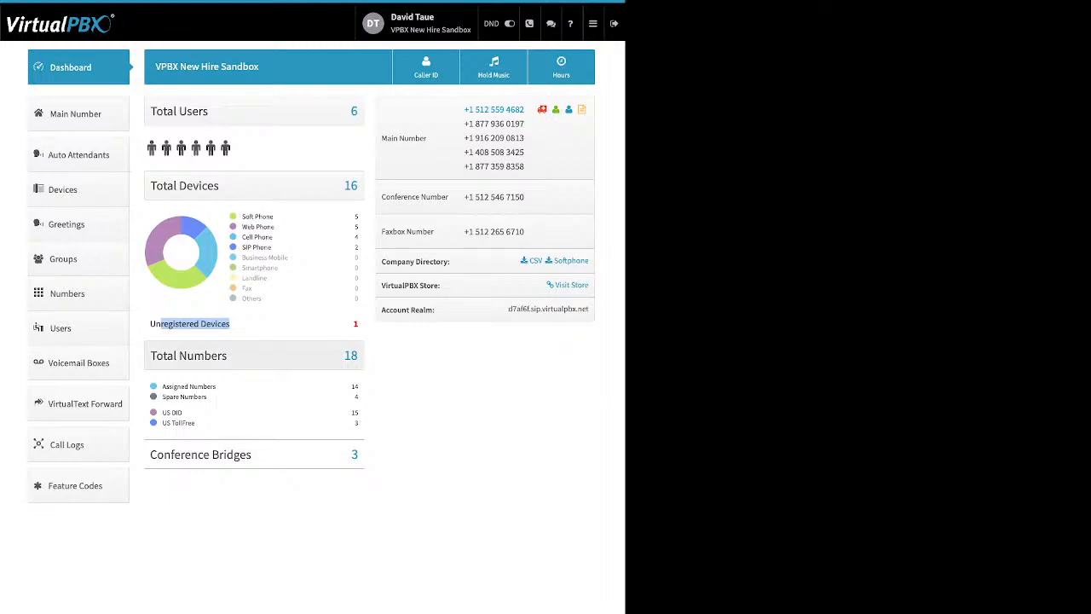
left_click(195, 324)
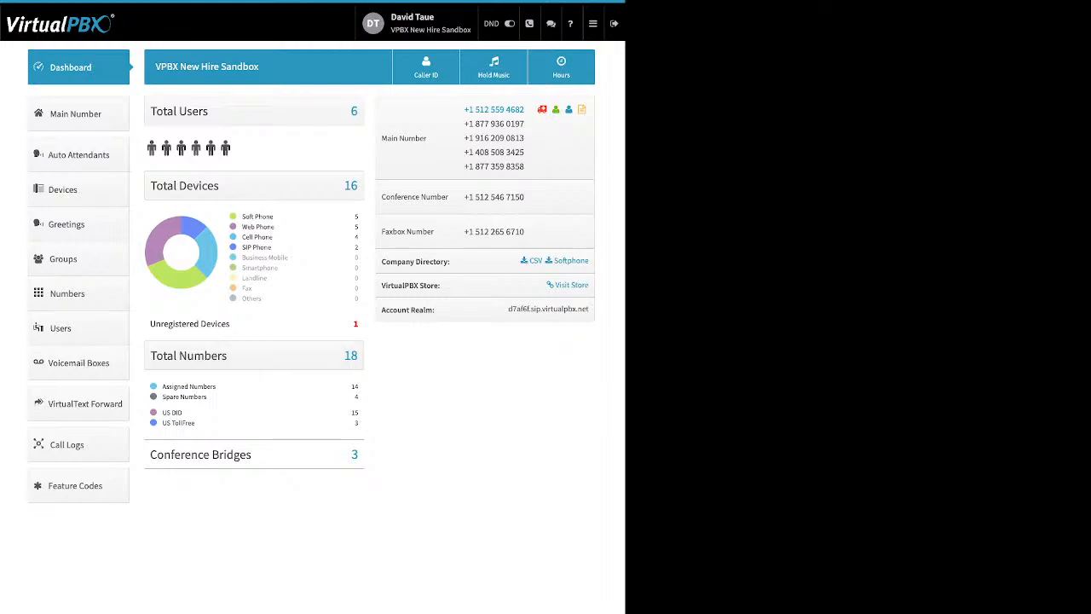
left_click_drag(207, 397, 162, 387)
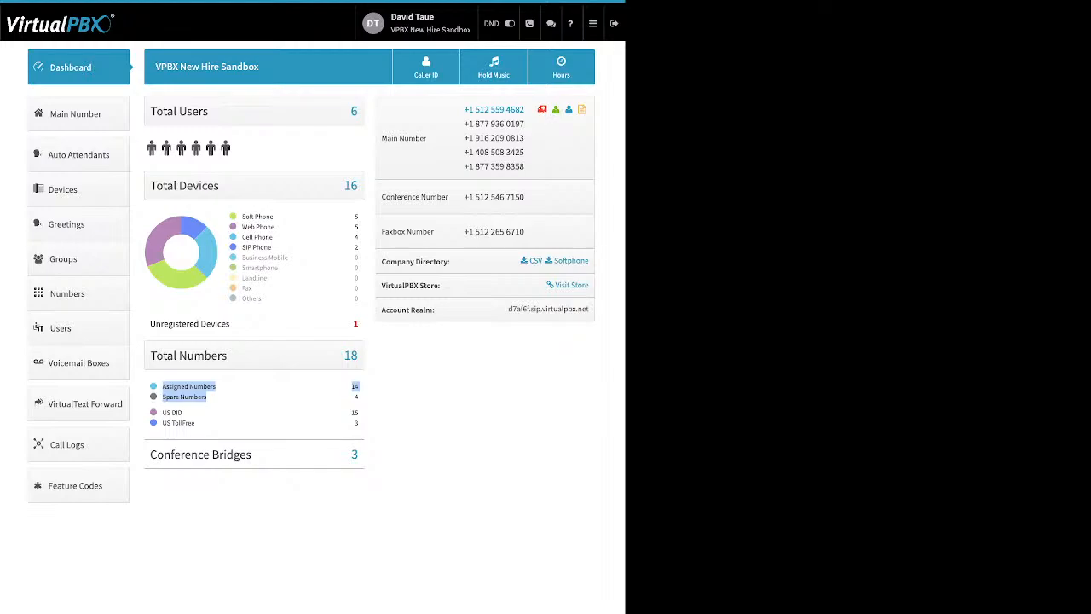
left_click_drag(196, 424, 162, 413)
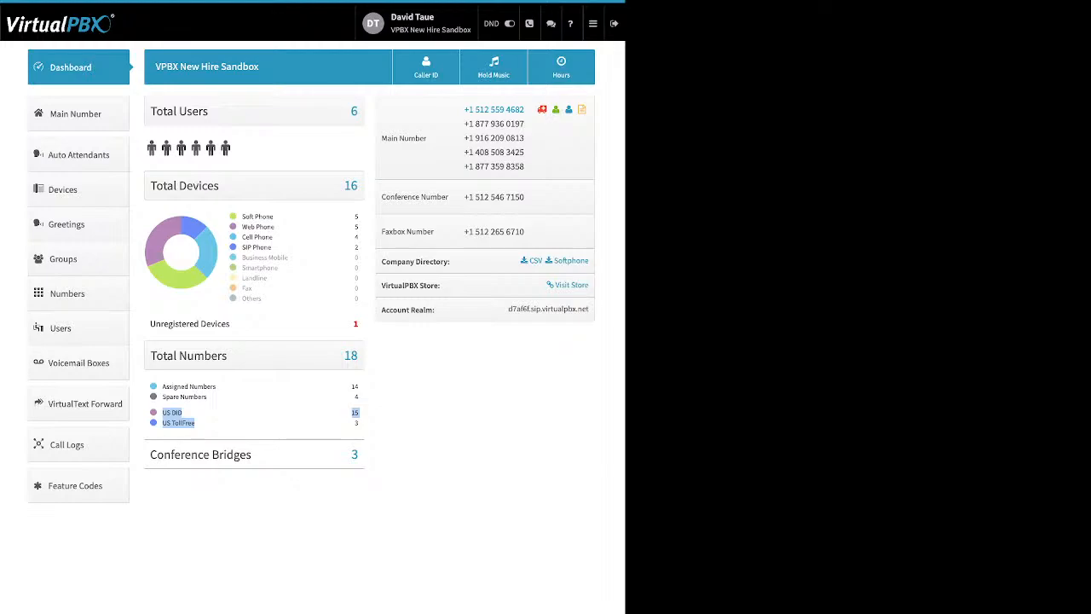
left_click_drag(253, 455, 175, 455)
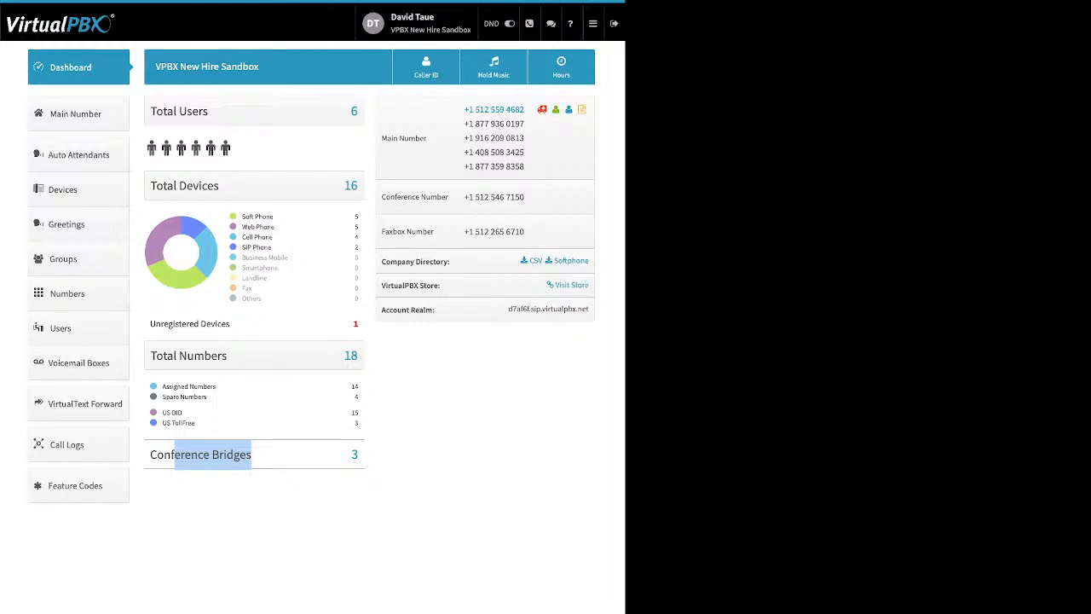
left_click(252, 457)
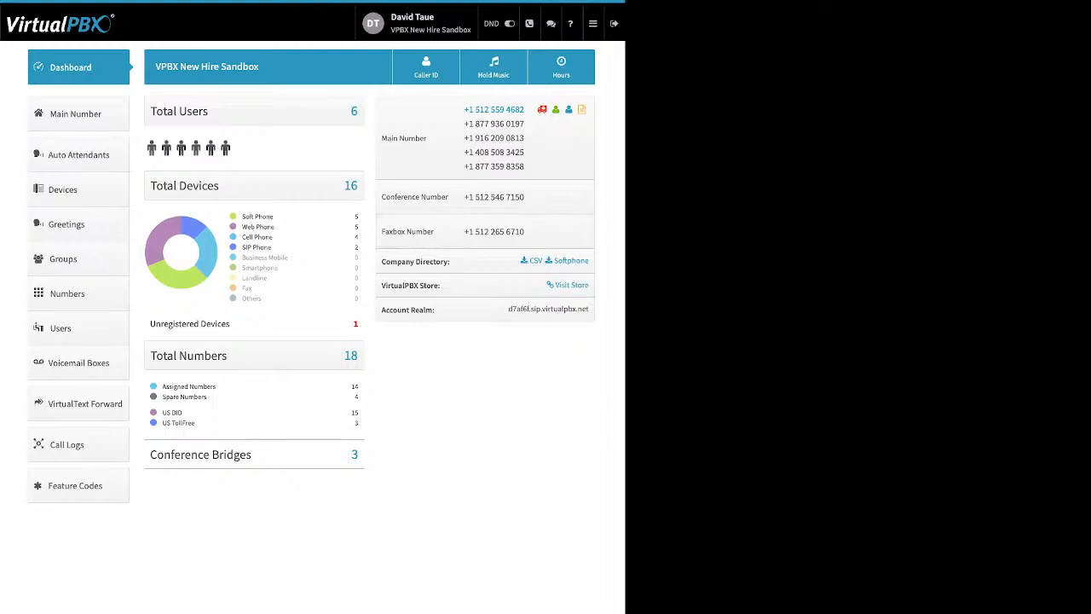
left_click_drag(451, 262, 381, 263)
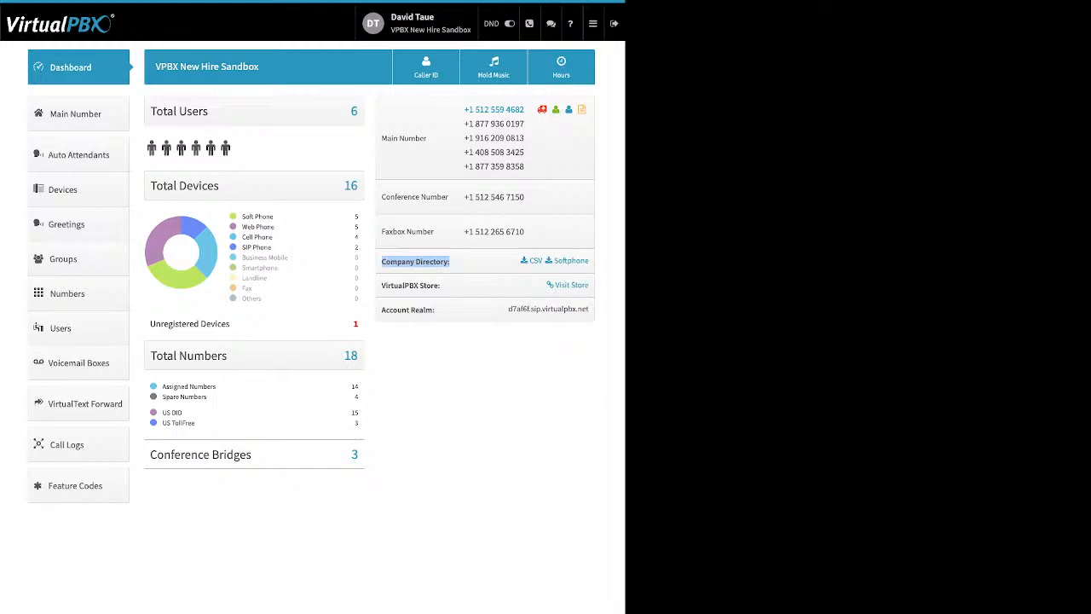
left_click(450, 262)
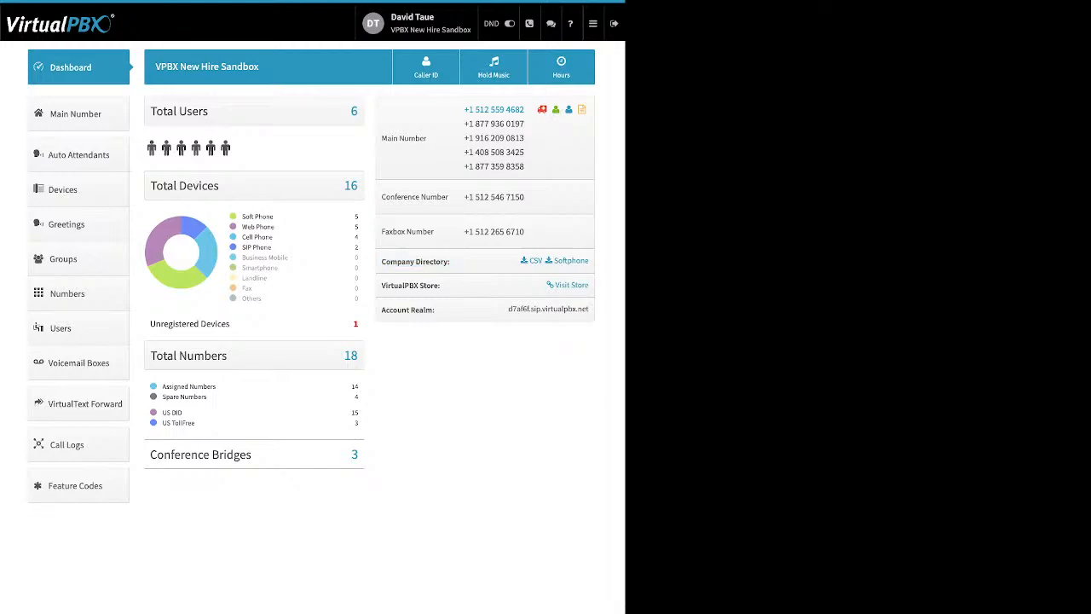
left_click_drag(440, 286, 381, 286)
left_click_drag(435, 310, 387, 310)
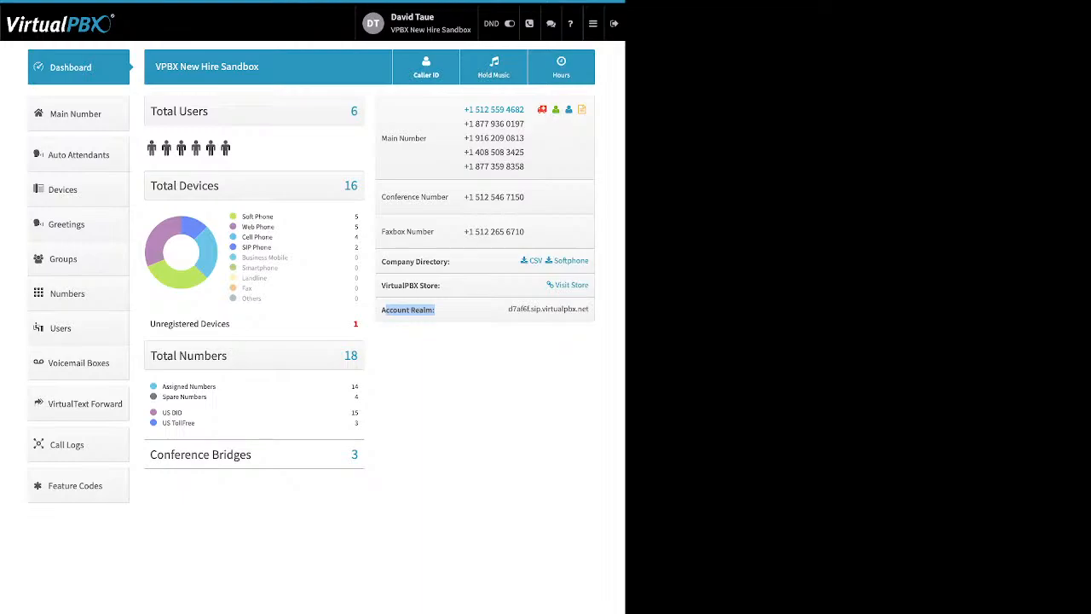
left_click(426, 66)
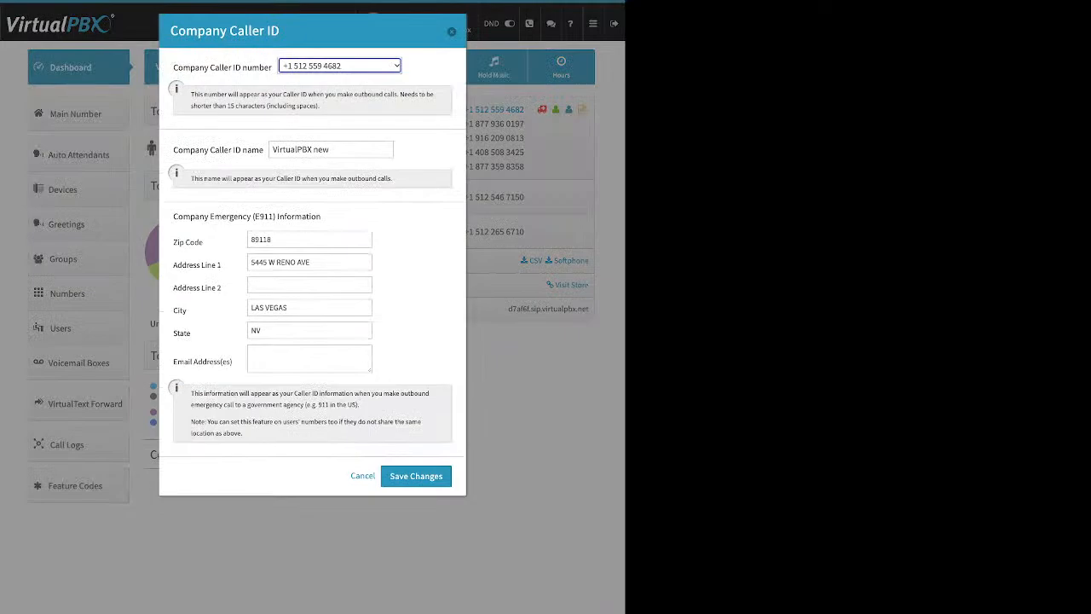
left_click_drag(178, 68, 268, 68)
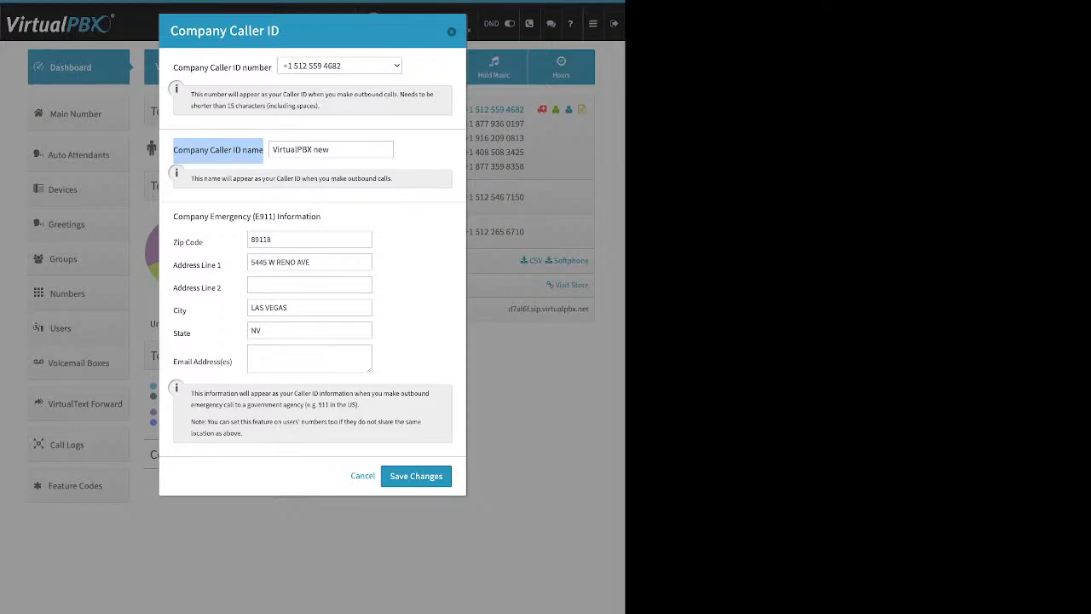
left_click_drag(330, 149, 272, 150)
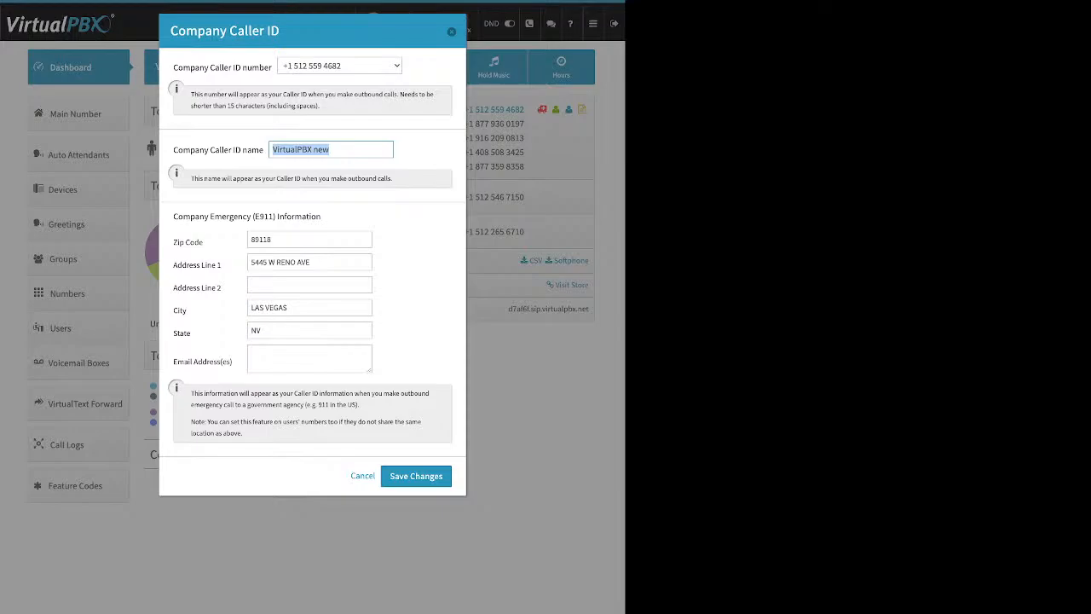
left_click(330, 149)
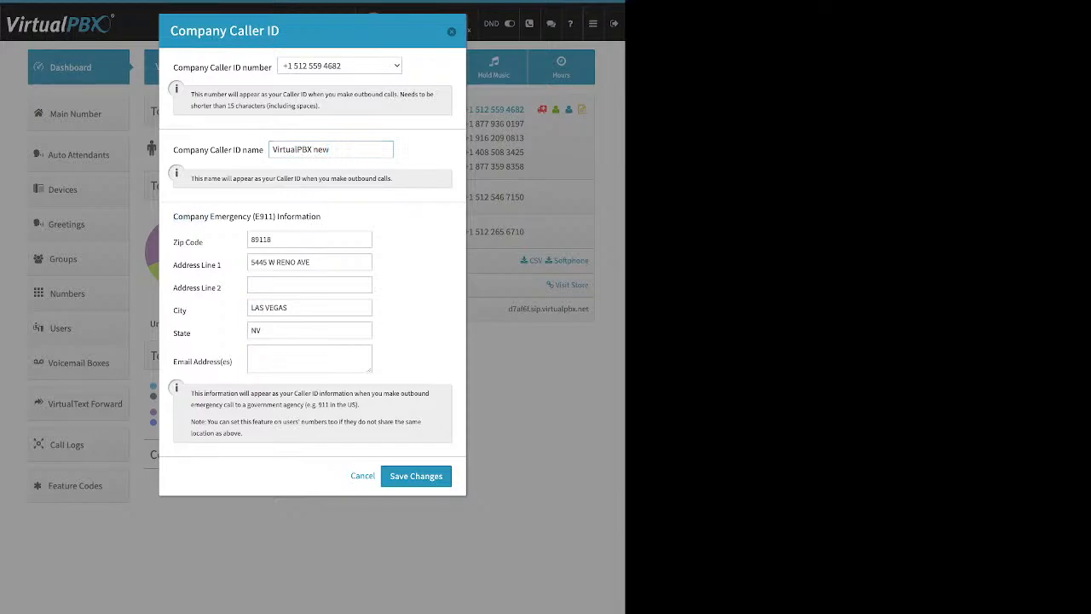
left_click_drag(173, 216, 319, 217)
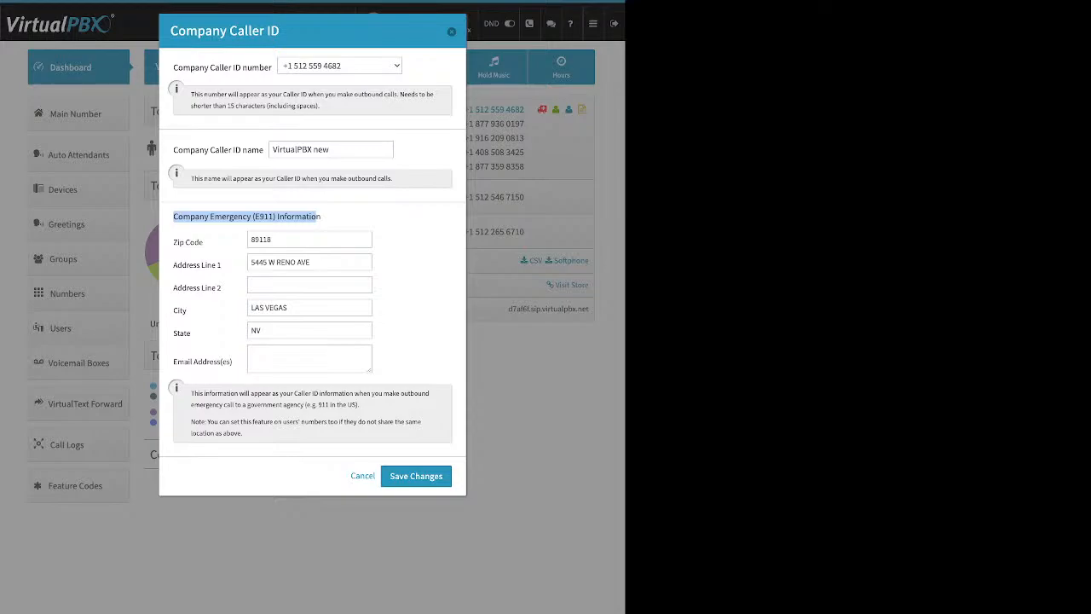
Step: Point out the Zip Code, State and Company Caller ID name fields, then cancel the dialog
left_click_drag(205, 242, 173, 242)
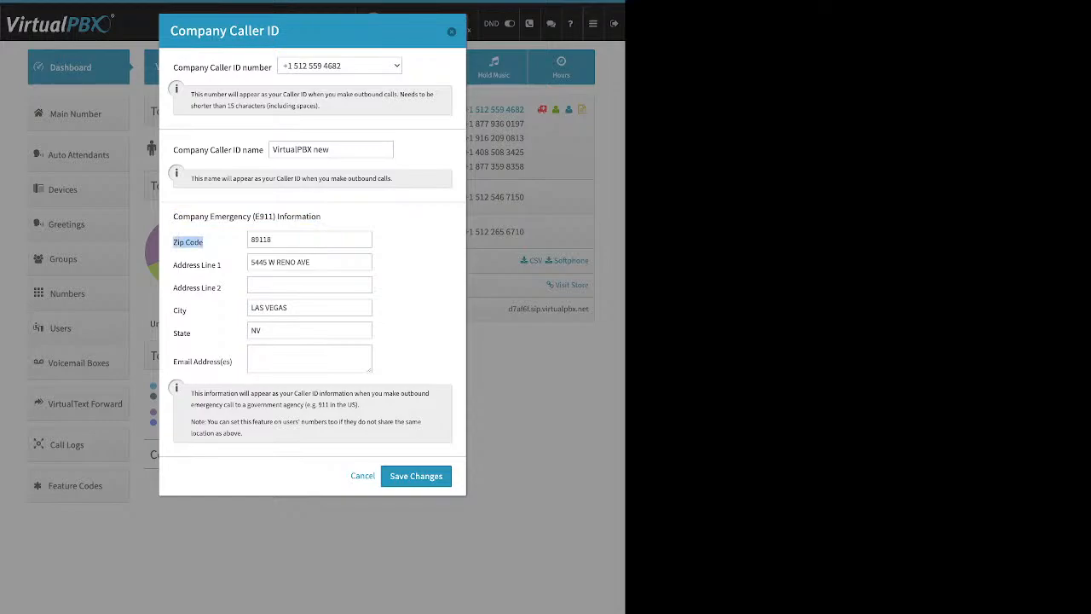
left_click(222, 264)
left_click_drag(191, 333, 174, 333)
left_click_drag(178, 150, 263, 150)
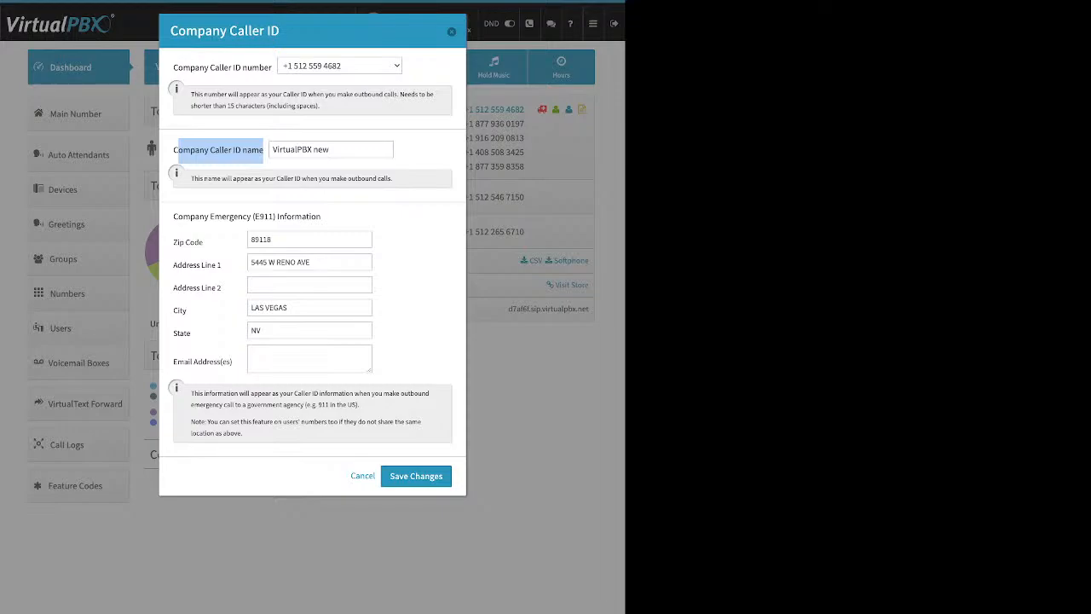
left_click(362, 476)
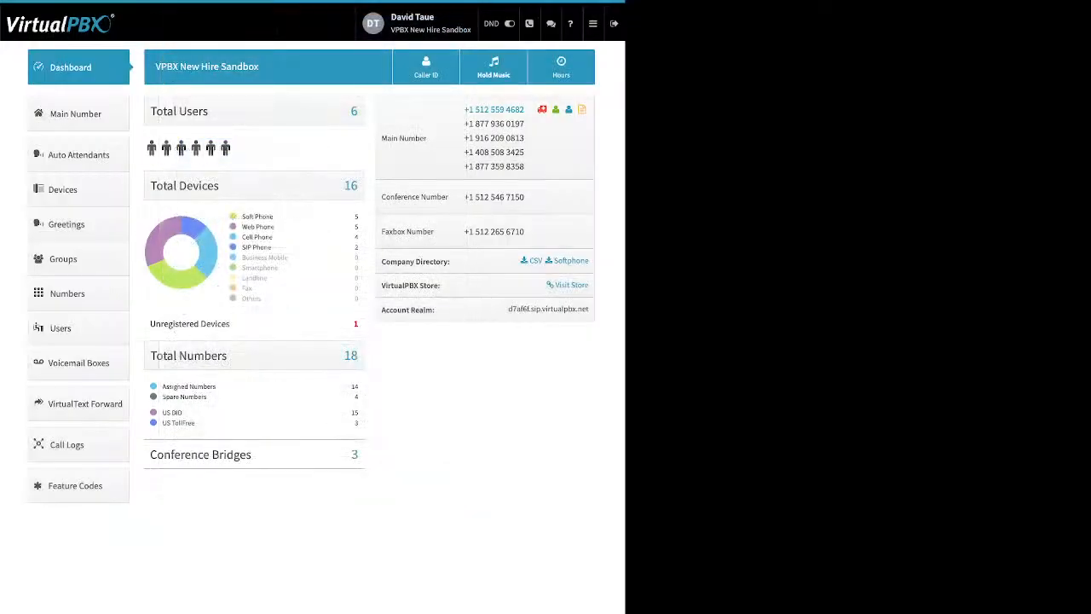
Step: Open Music-On-Hold, with Hold1 as the hold music, and reveal the Browse and upload row
left_click(494, 67)
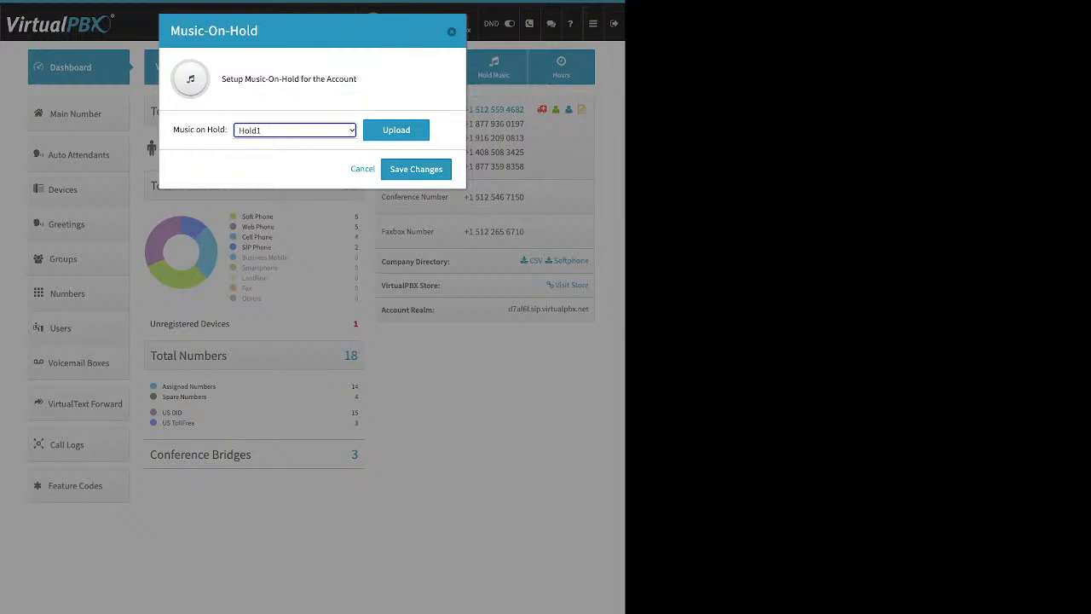
left_click(396, 130)
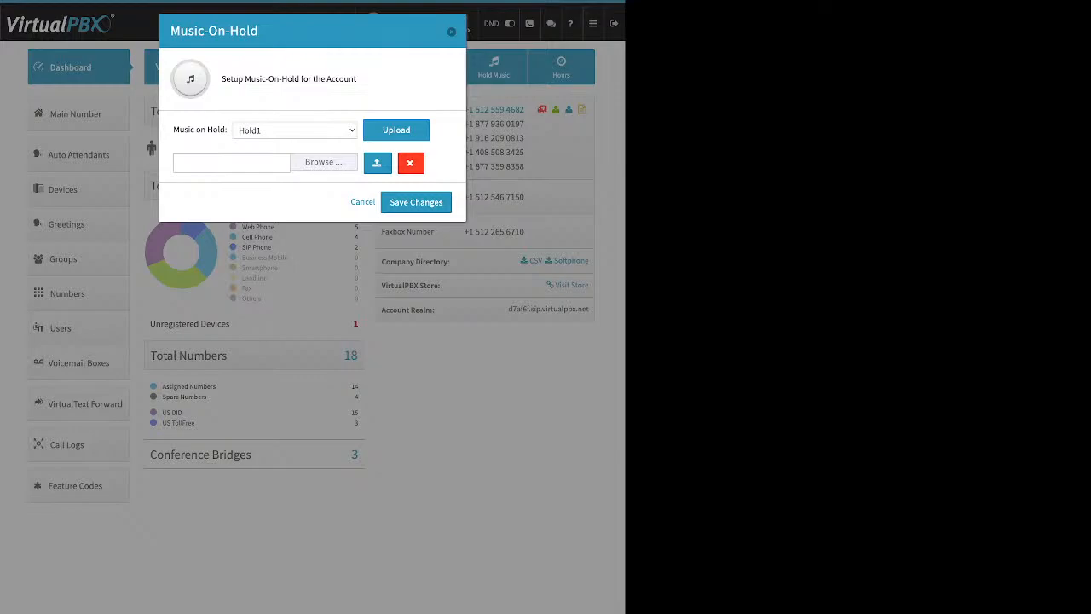
Step: Dismiss the Music-On-Hold dialog and go to the Users list of 6 users
left_click(452, 31)
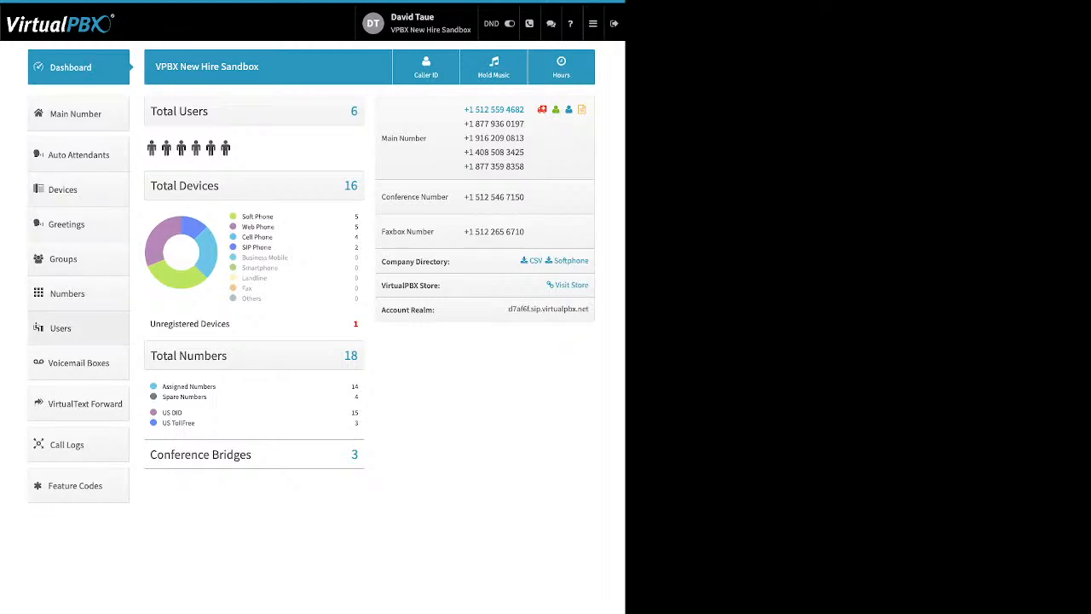
left_click(61, 328)
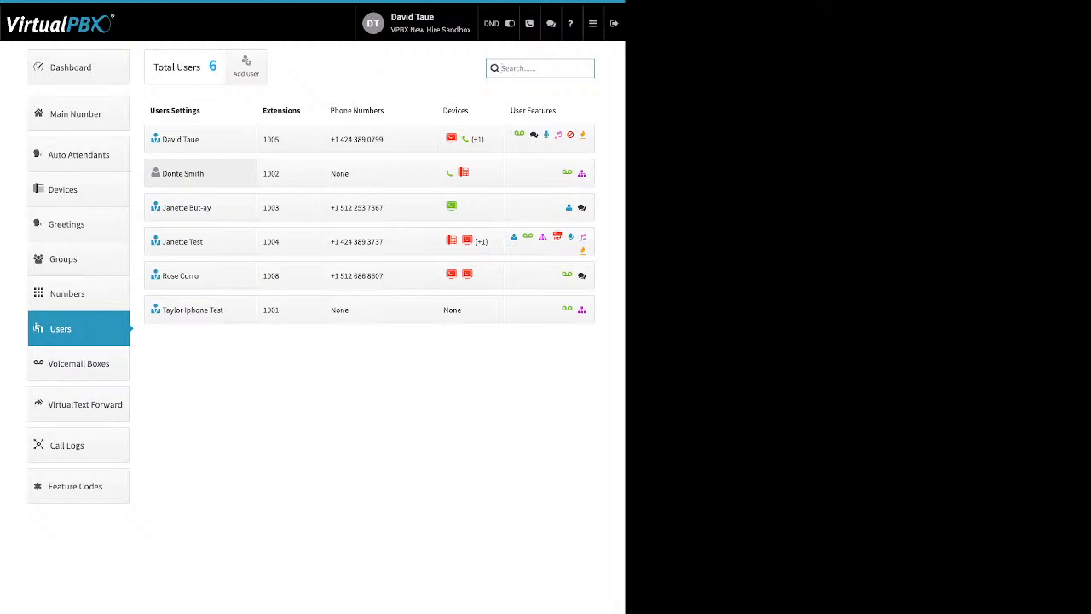
Step: Start a new user in the Add User and Device form, with extension 1011 pre-filled
left_click(247, 67)
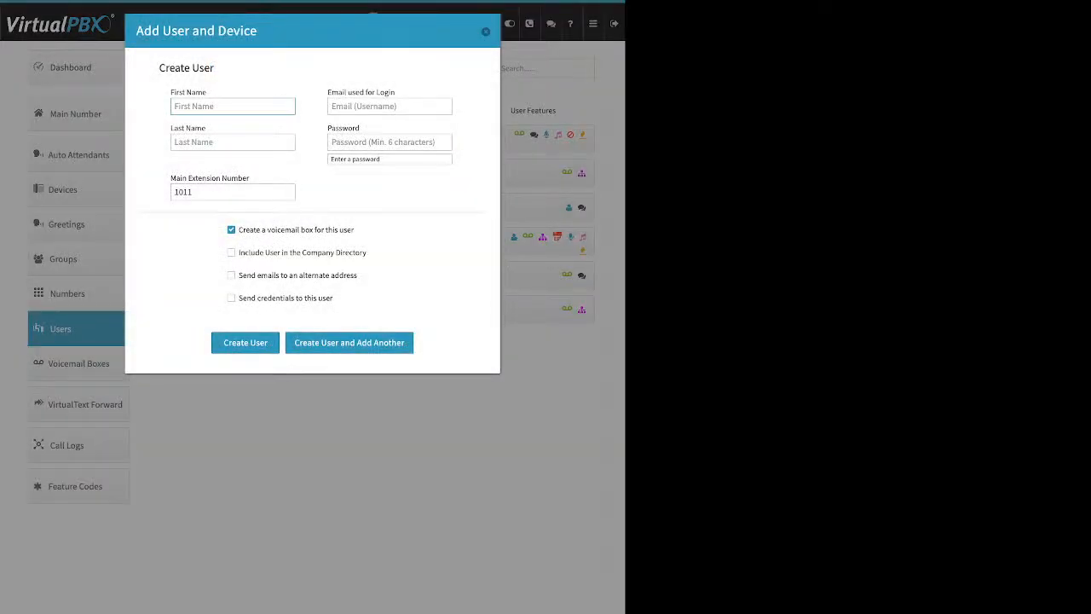
Step: Point out the First Name, Last Name and login email fields, then select the proposed extension 1011
triple_click(188, 92)
left_click_drag(173, 129, 206, 128)
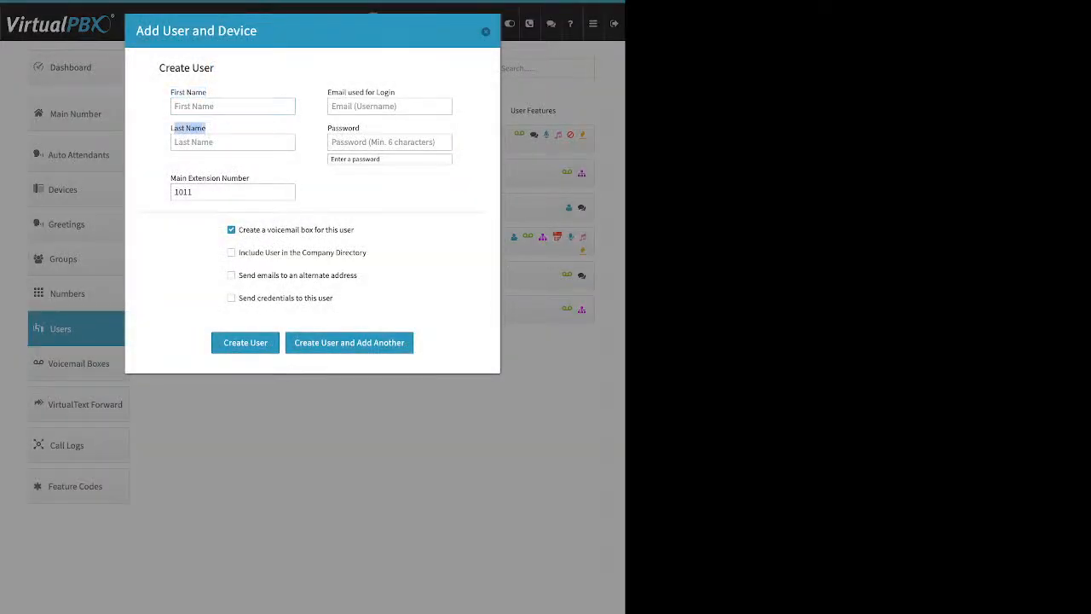
left_click_drag(399, 93, 331, 93)
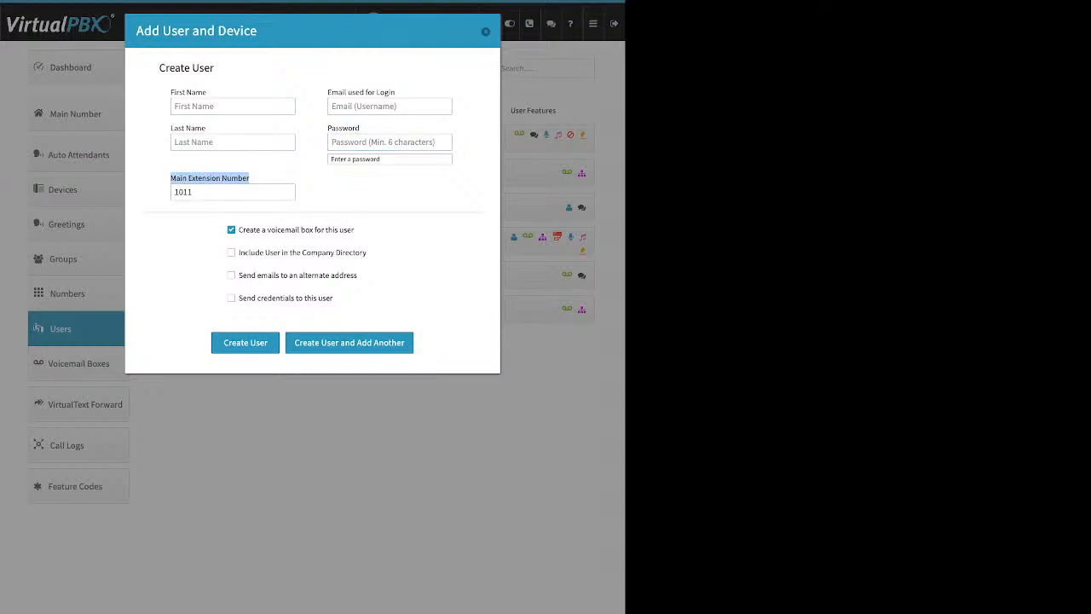
left_click_drag(196, 191, 173, 192)
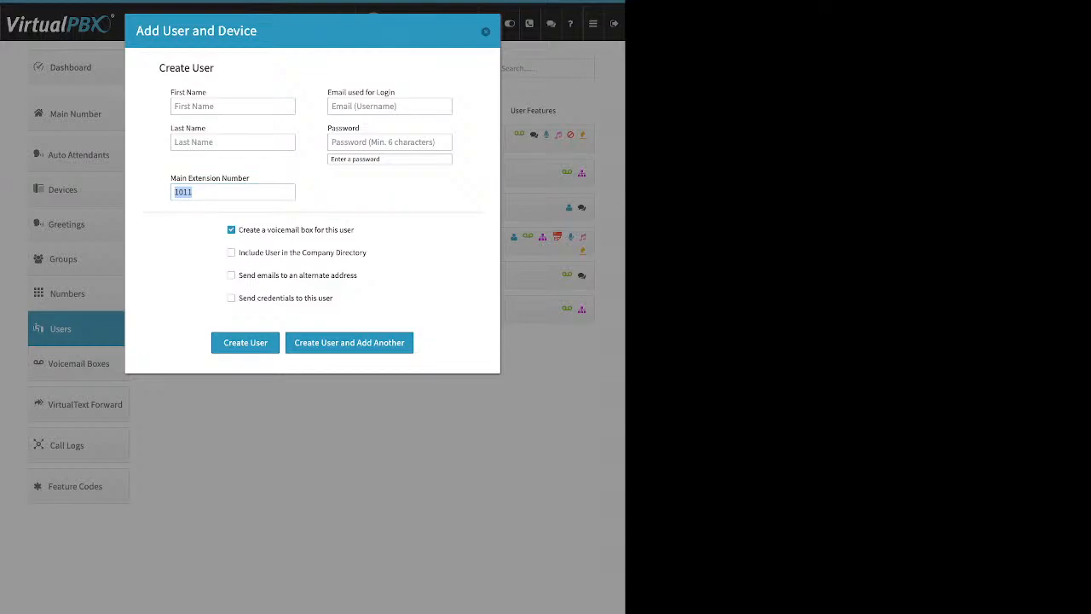
Step: Select main extension 1011 in the Add User form and note the Create a voicemail box option
left_click(223, 192)
double_click(183, 192)
left_click_drag(355, 230, 239, 229)
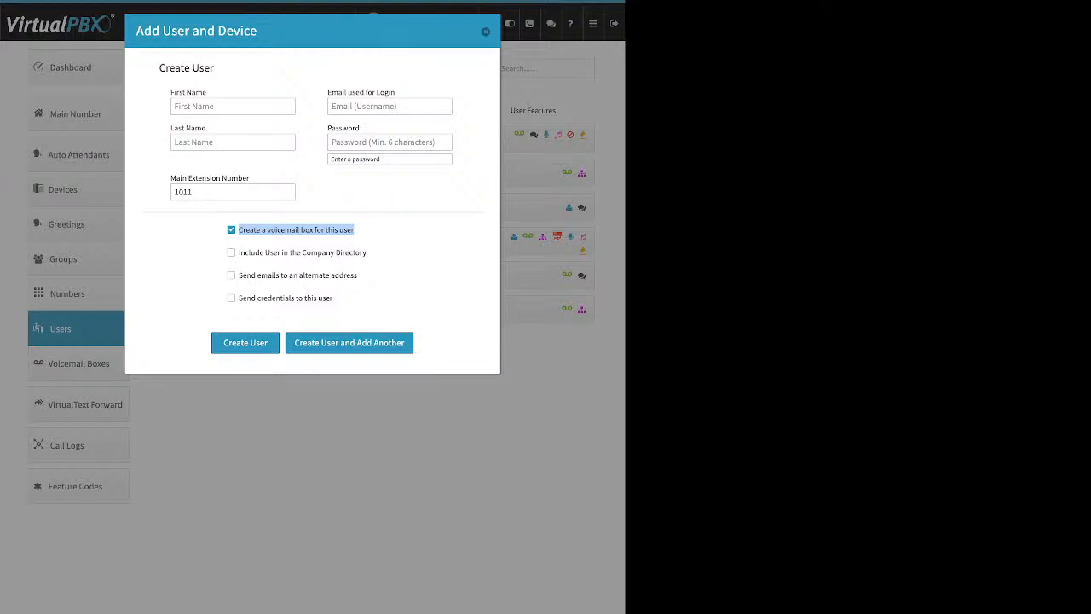
Step: Review the company directory option and toggle emails to an alternate address on, then off again
left_click_drag(239, 253, 366, 253)
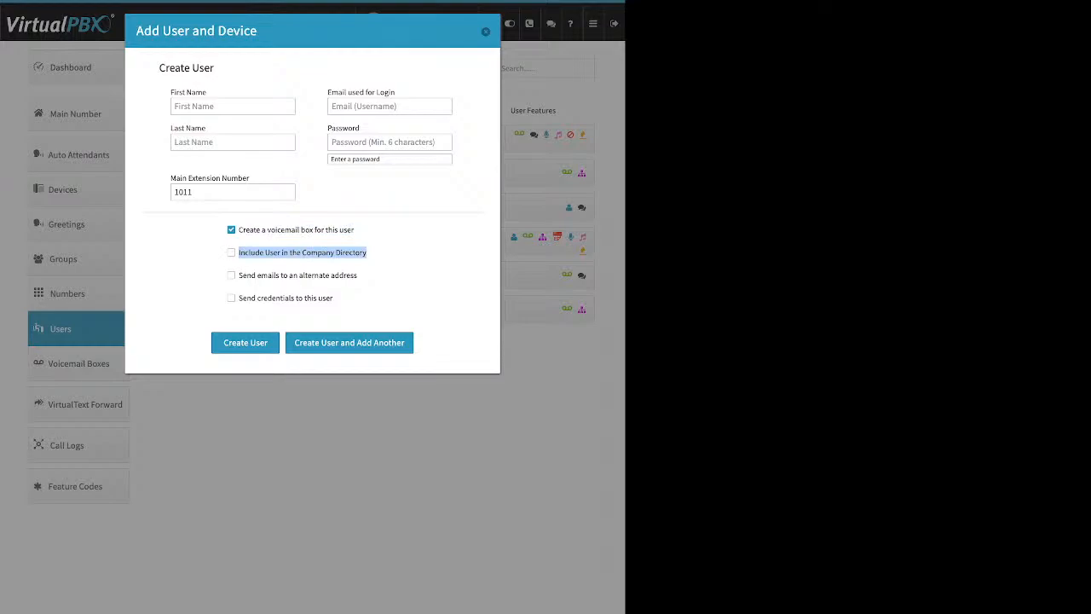
left_click_drag(357, 276, 239, 275)
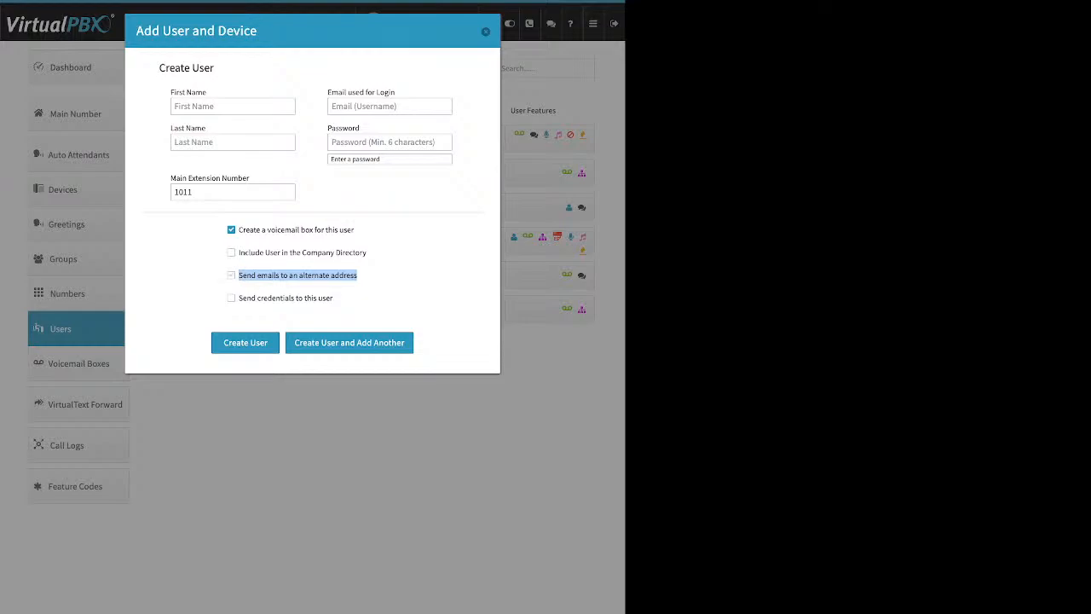
left_click(232, 275)
left_click(310, 301)
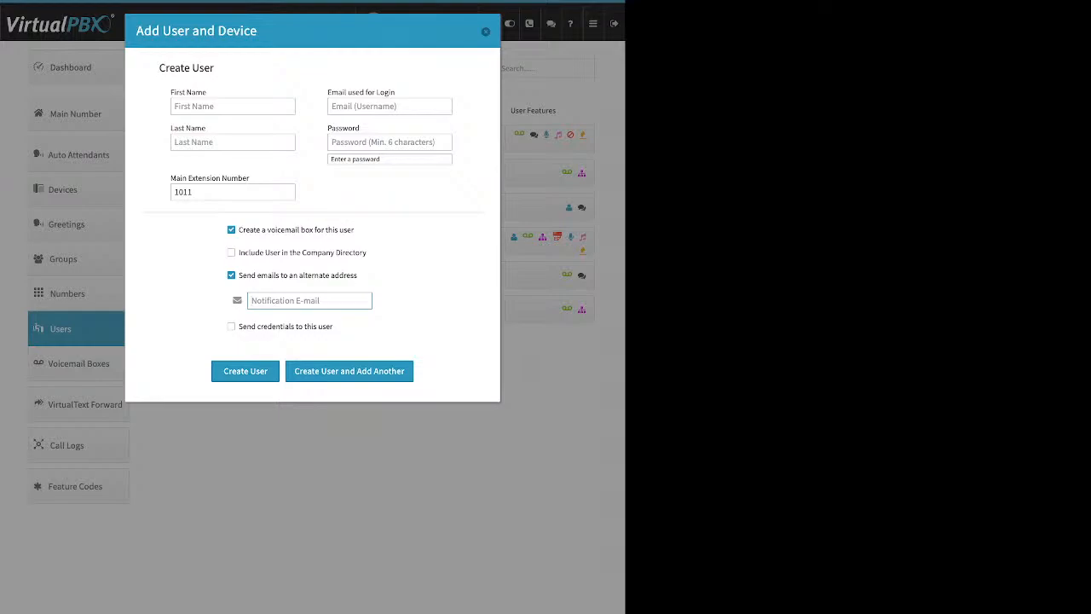
left_click(231, 276)
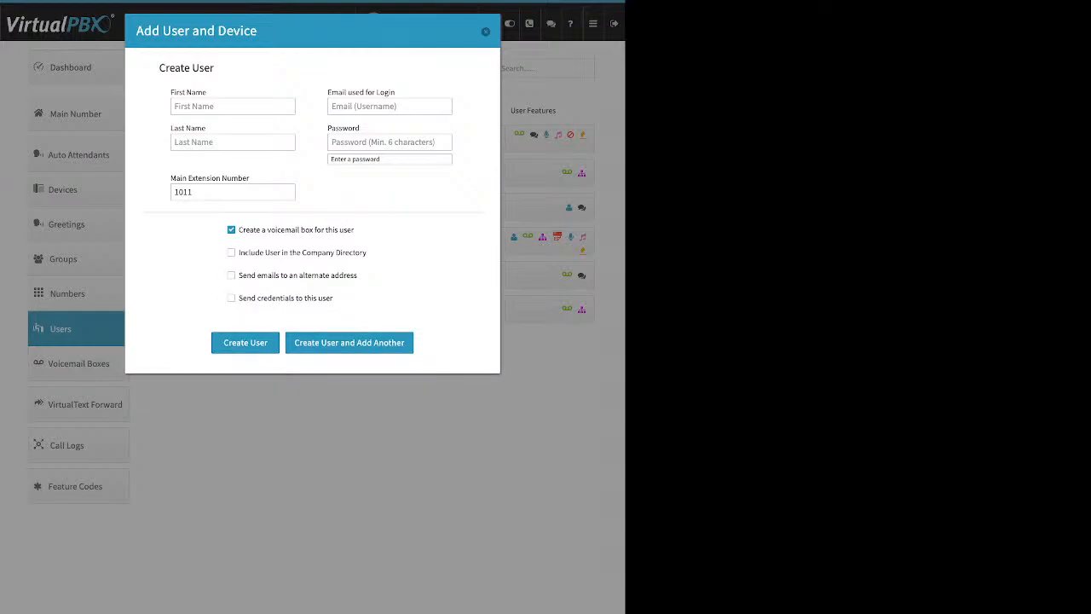
Step: Tick Send credentials to this user, then close the form without creating the user
left_click_drag(333, 297, 238, 298)
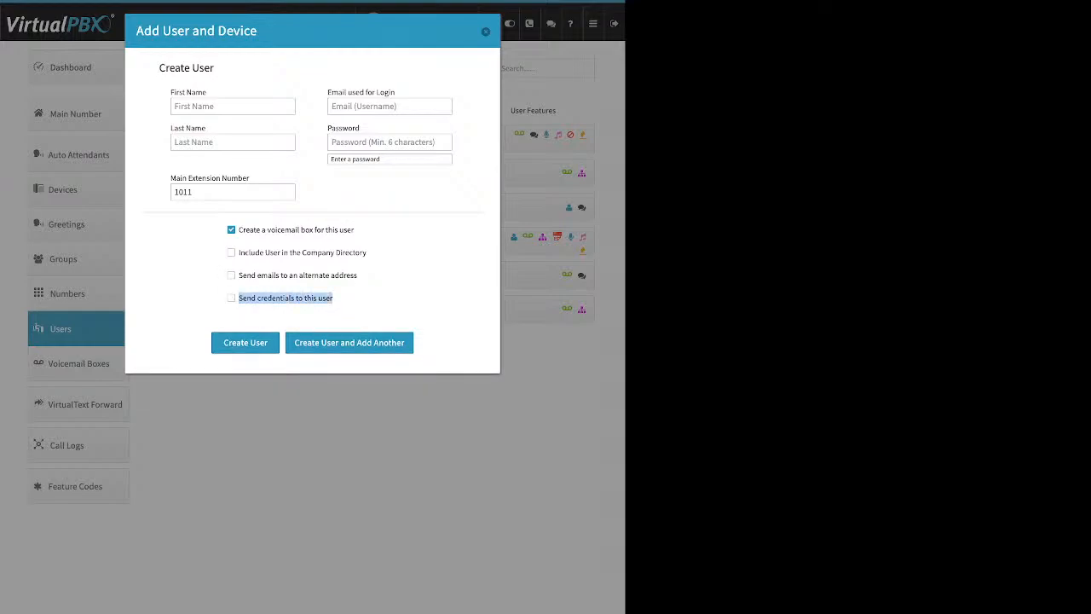
left_click(231, 298)
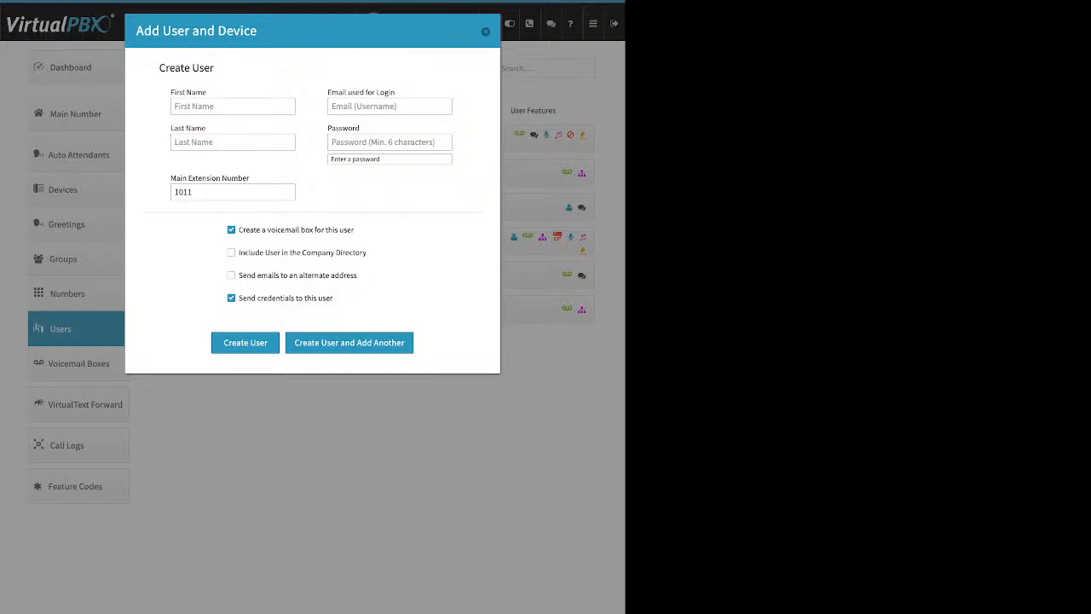
left_click(486, 32)
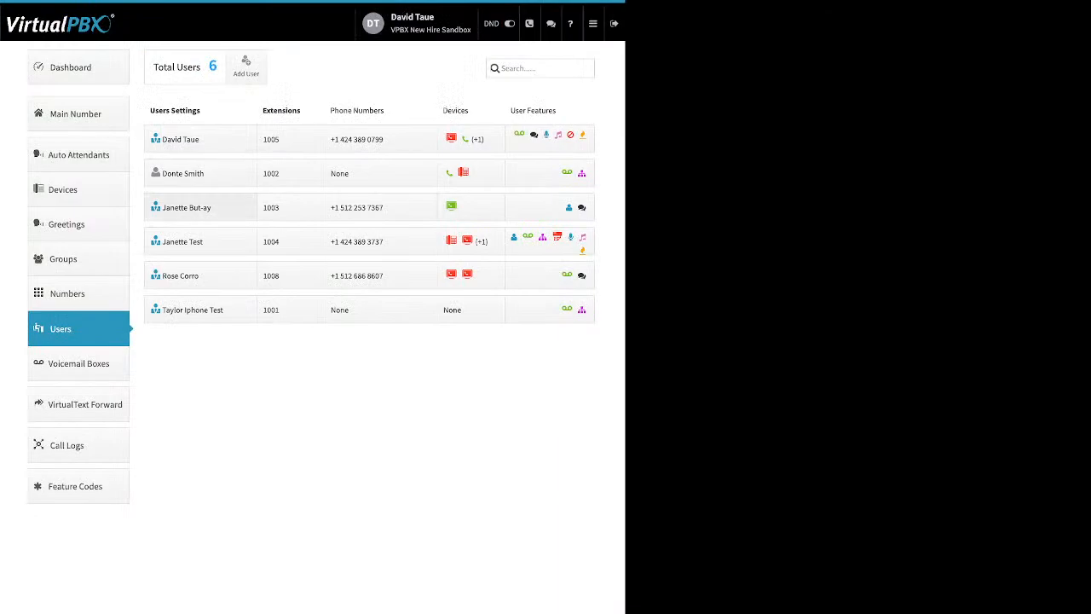
left_click(183, 173)
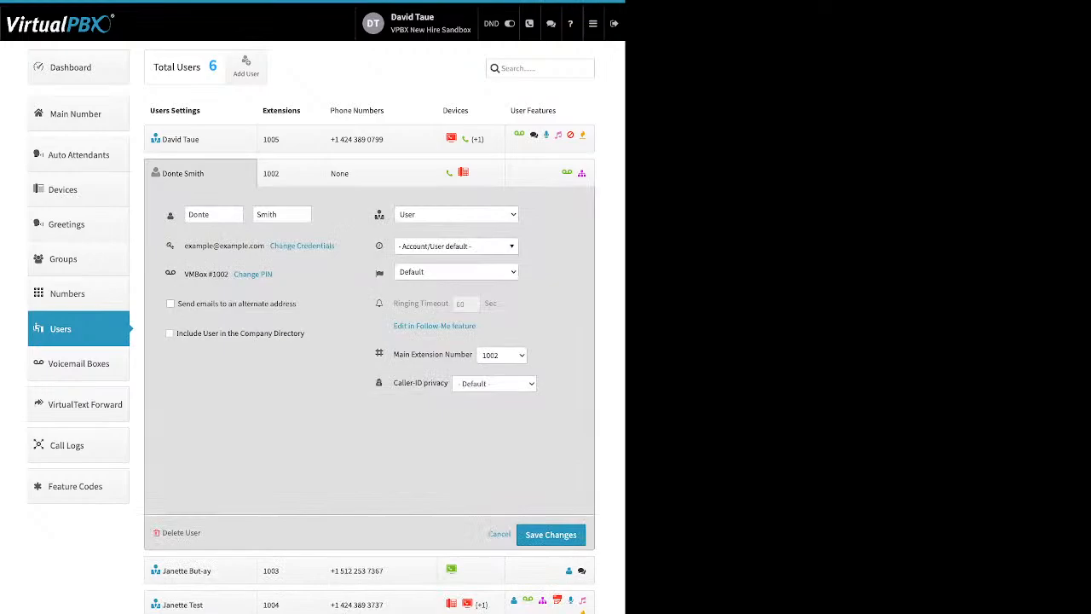
double_click(199, 215)
key("Tab")
left_click(329, 228)
left_click_drag(337, 247, 275, 246)
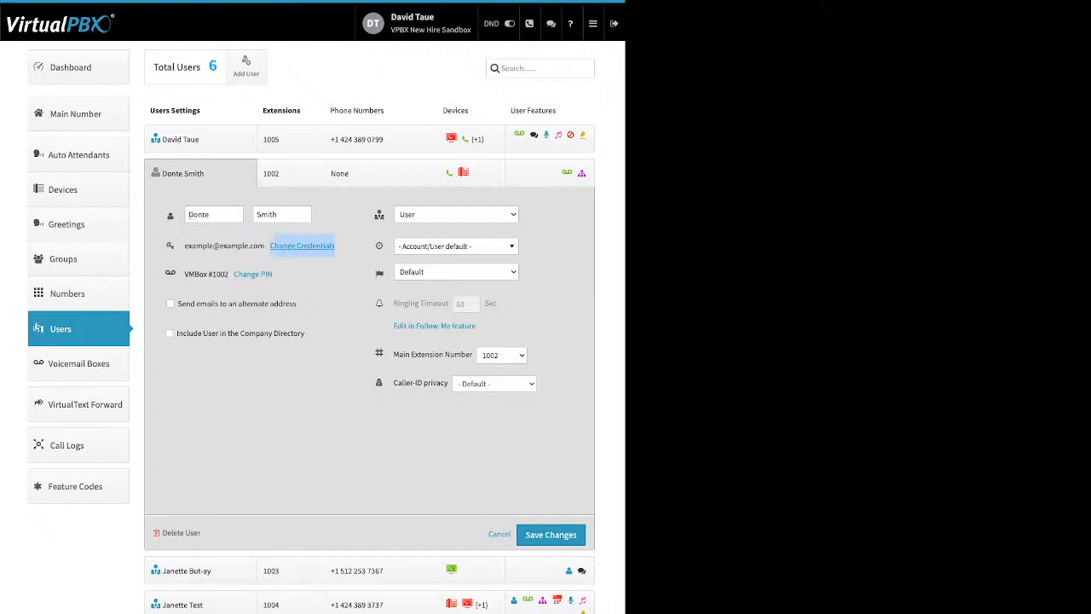
left_click(275, 246)
left_click_drag(286, 65, 224, 66)
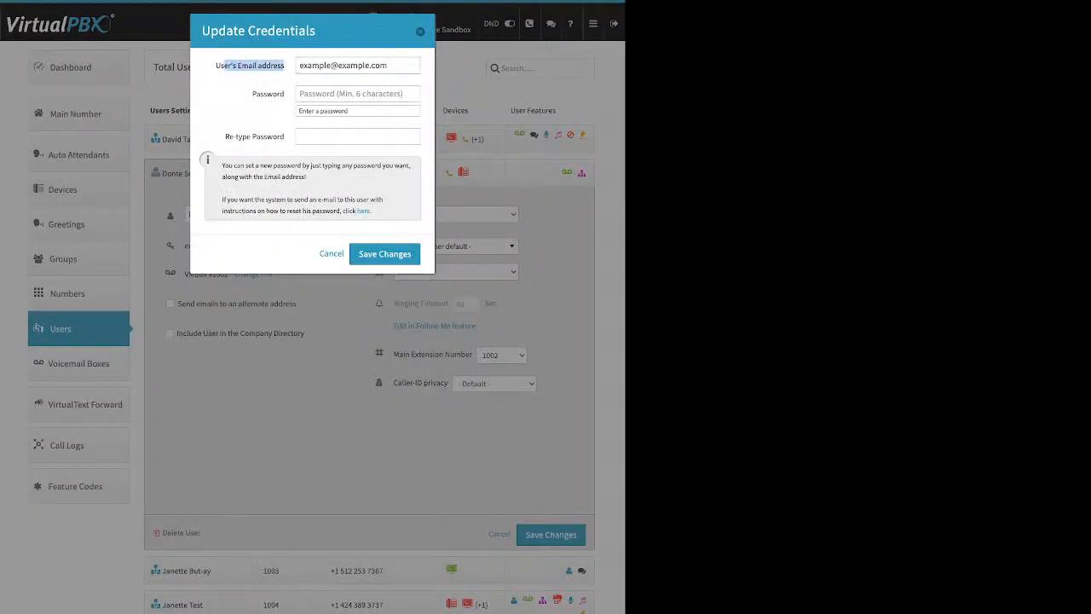
left_click_drag(287, 94, 249, 94)
left_click_drag(224, 136, 286, 137)
left_click_drag(373, 211, 357, 212)
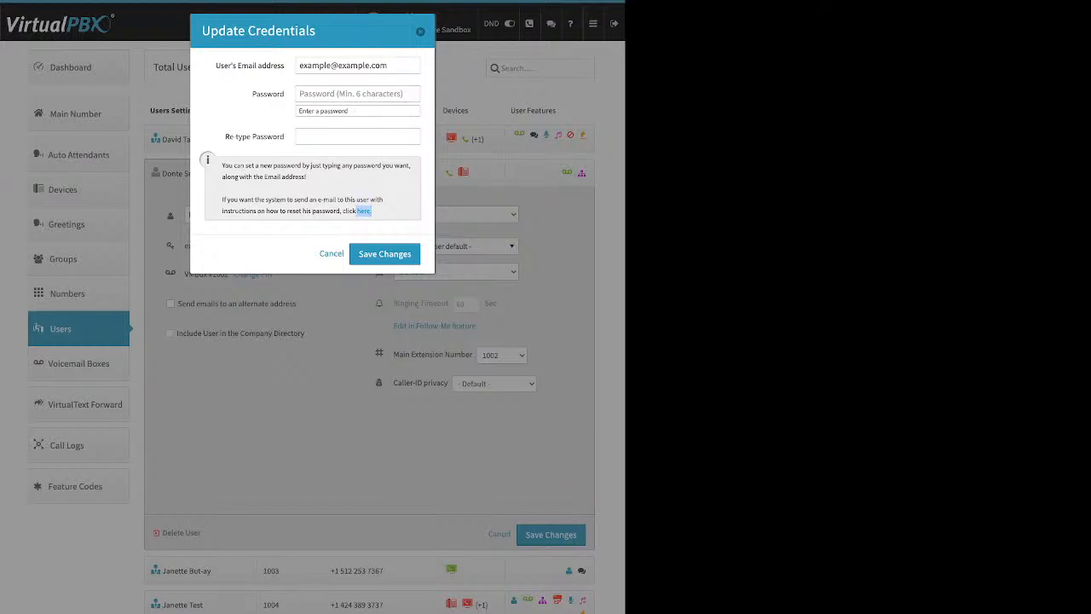
left_click(331, 252)
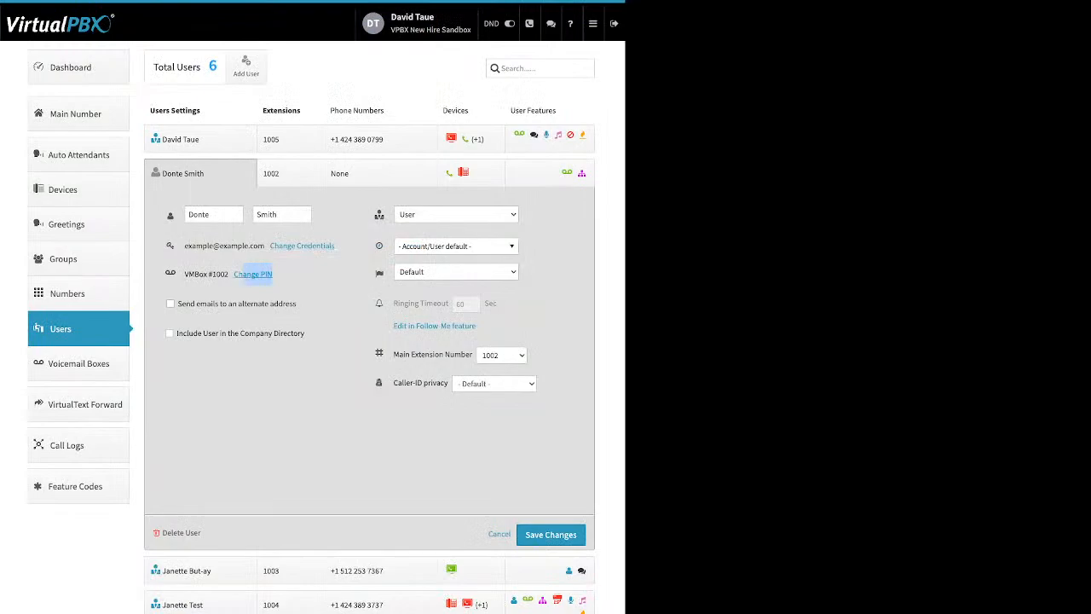
left_click(250, 274)
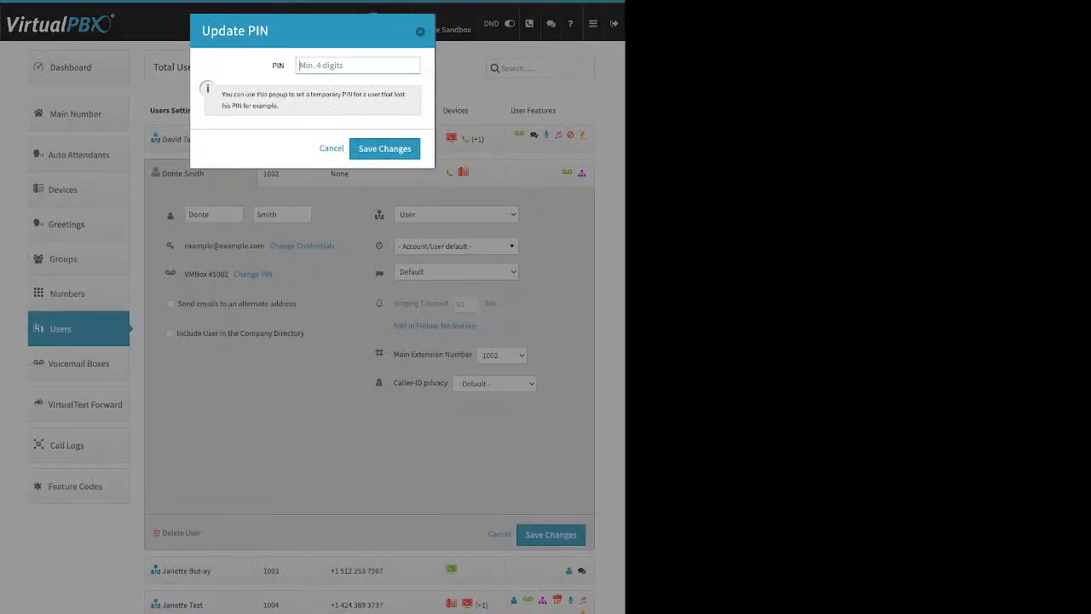
left_click(331, 149)
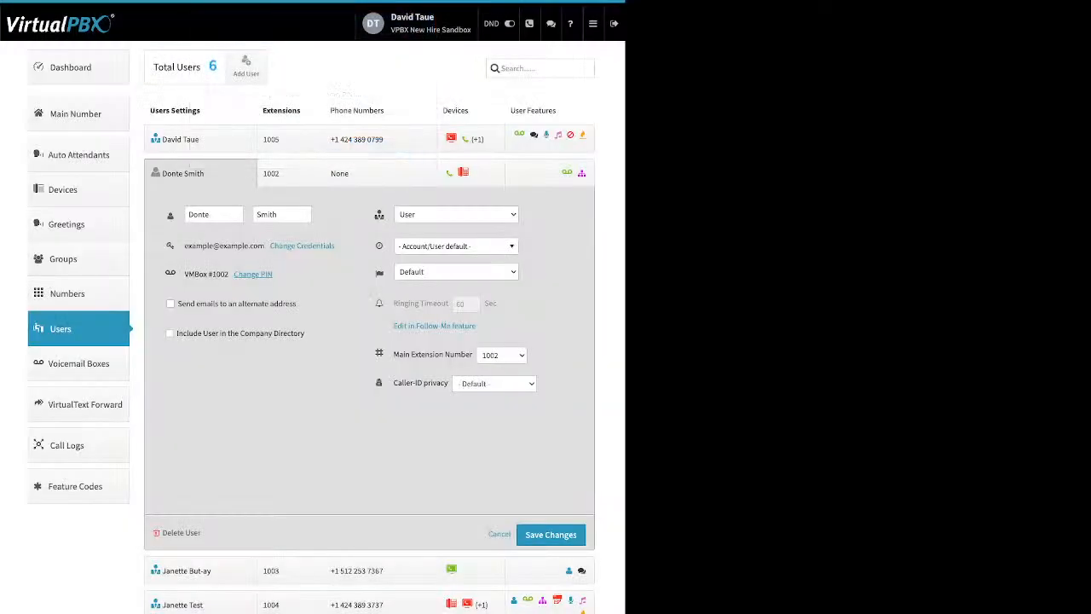
left_click_drag(178, 304, 297, 304)
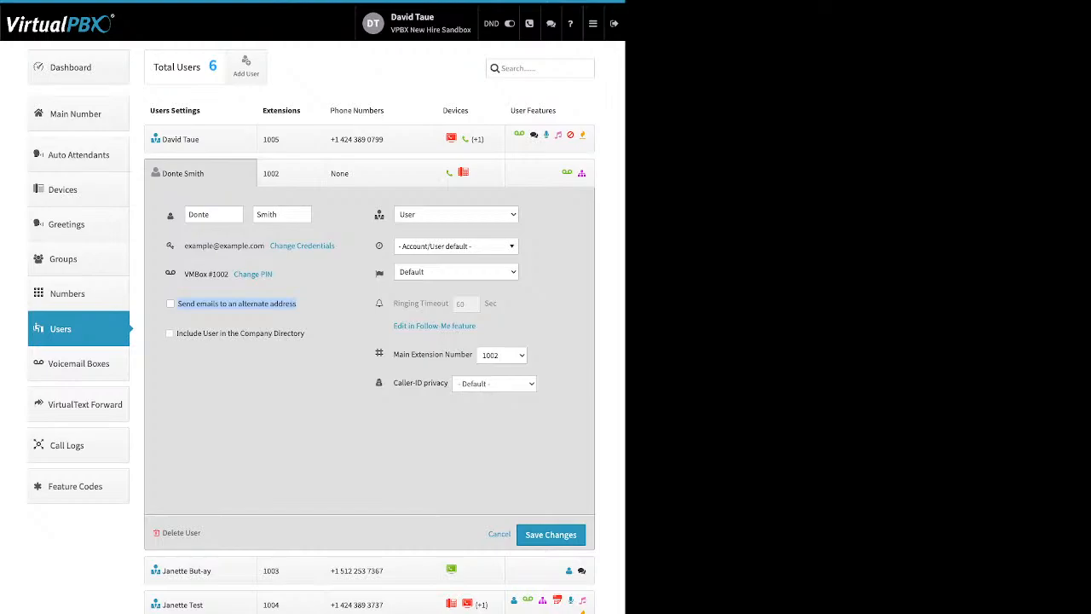
left_click_drag(306, 333, 176, 333)
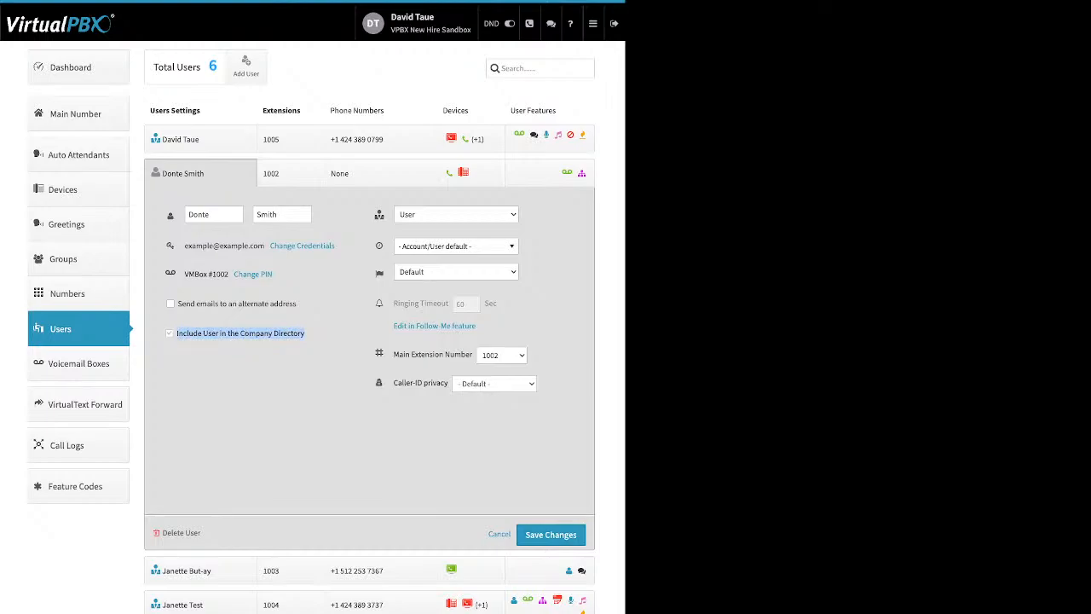
left_click(171, 333)
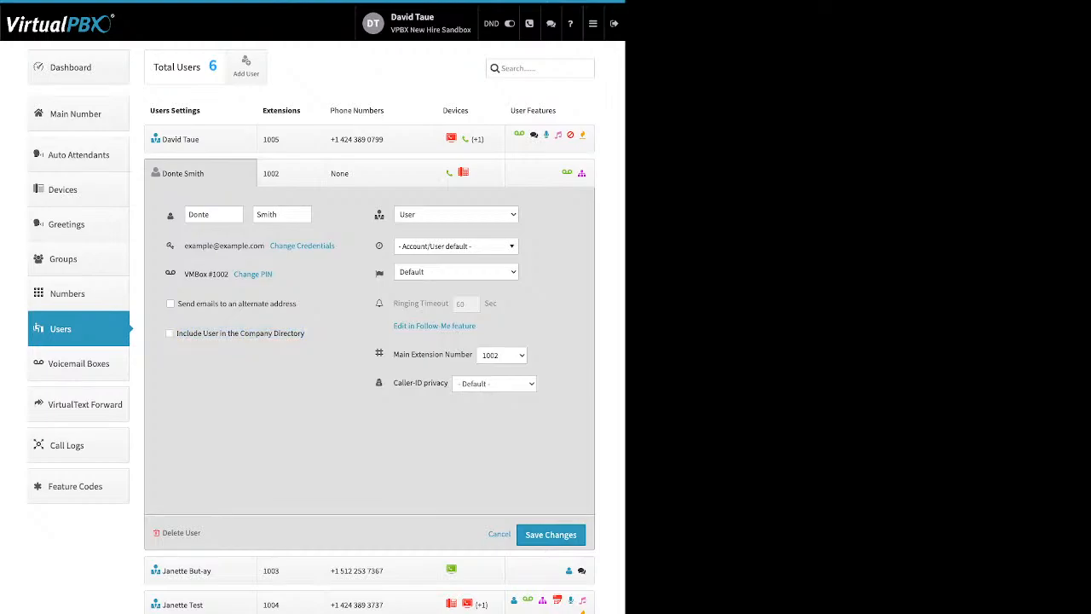
Step: Keep the default timezone and collapse the extension 1002 user's settings panel
mouse_move(379, 213)
mouse_move(378, 245)
left_click(454, 246)
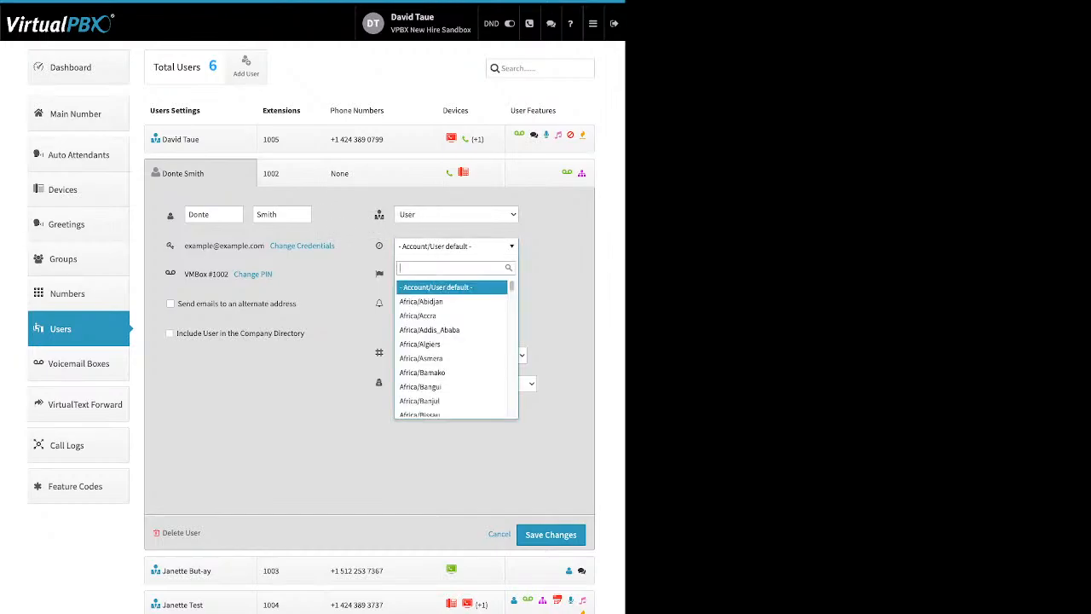
left_click(454, 246)
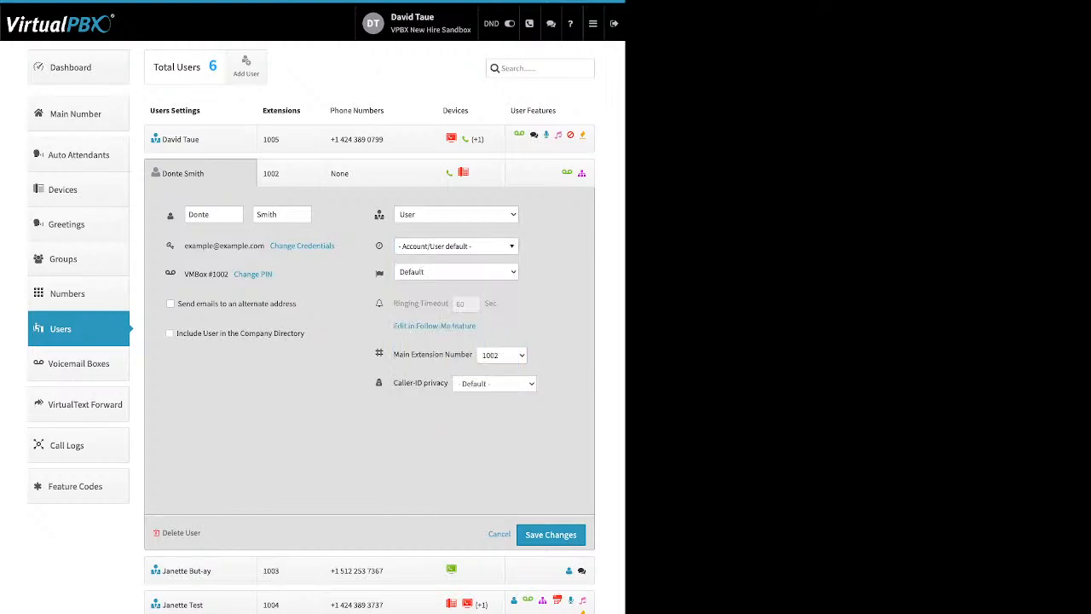
mouse_move(379, 272)
mouse_move(445, 303)
left_click(290, 173)
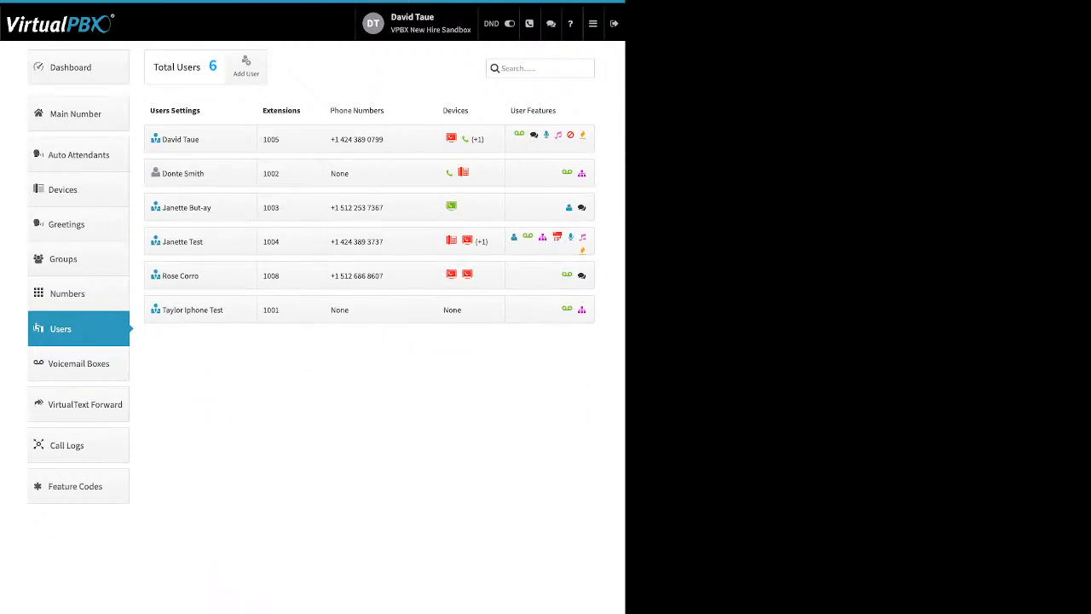
Step: Show extension 1002's assigned extensions, then open its phone-numbers panel showing none assigned
left_click(290, 173)
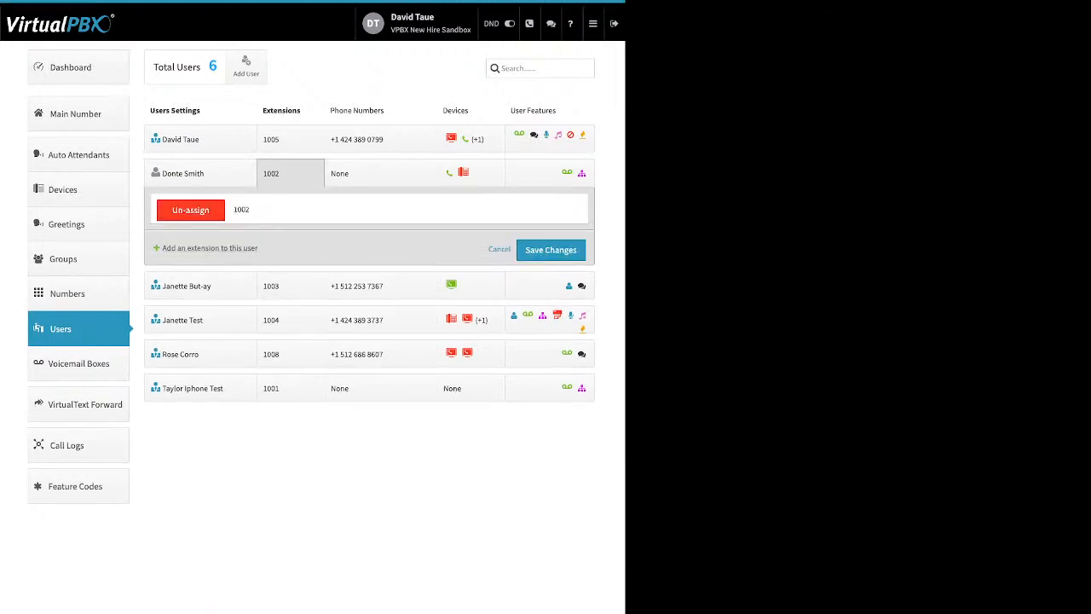
left_click_drag(257, 248, 177, 248)
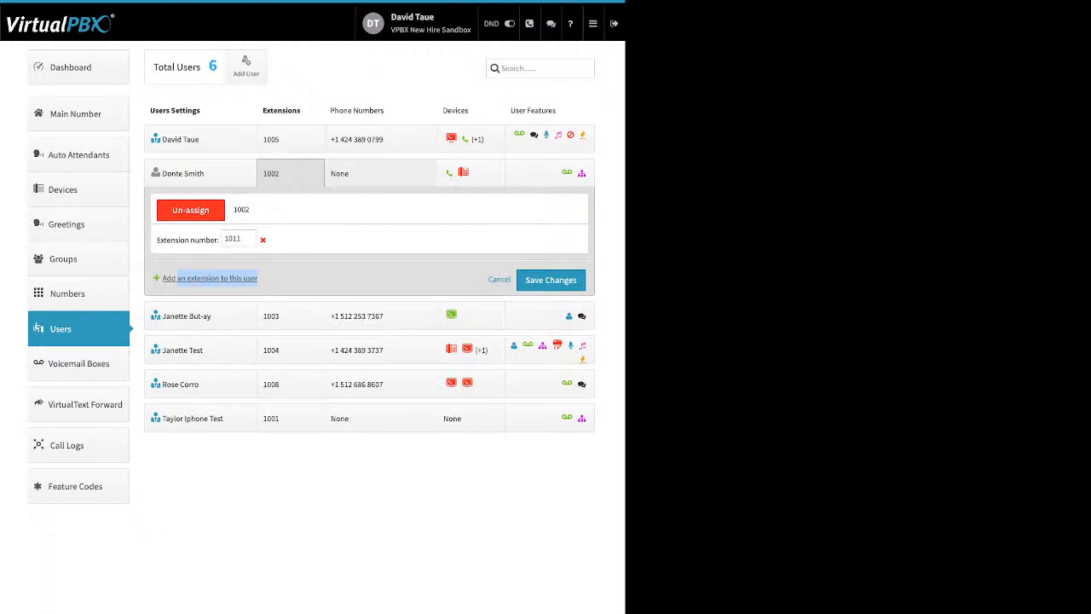
left_click(380, 174)
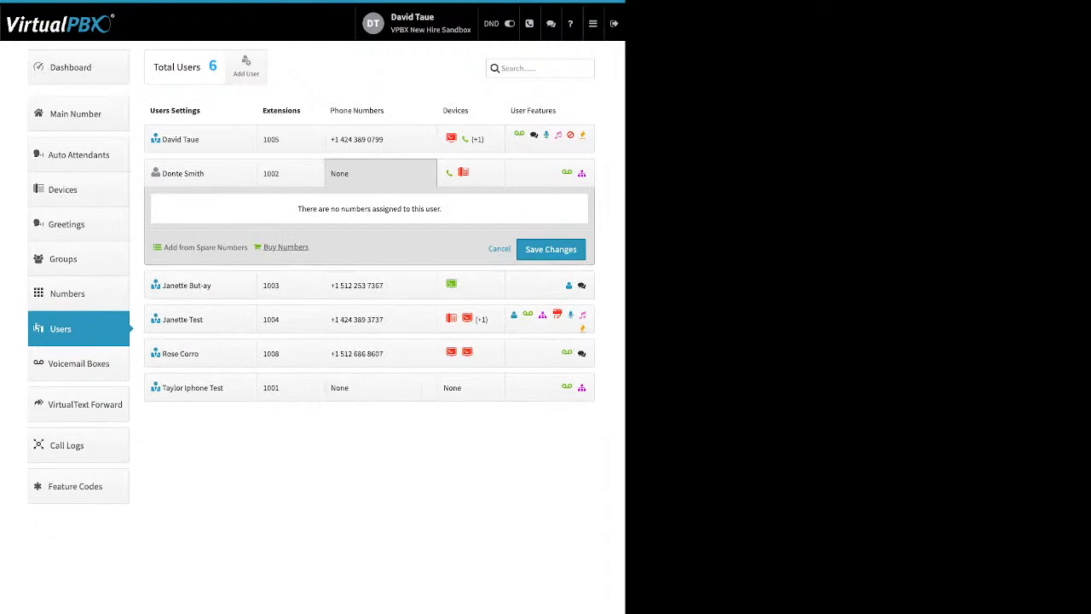
left_click_drag(164, 248, 295, 248)
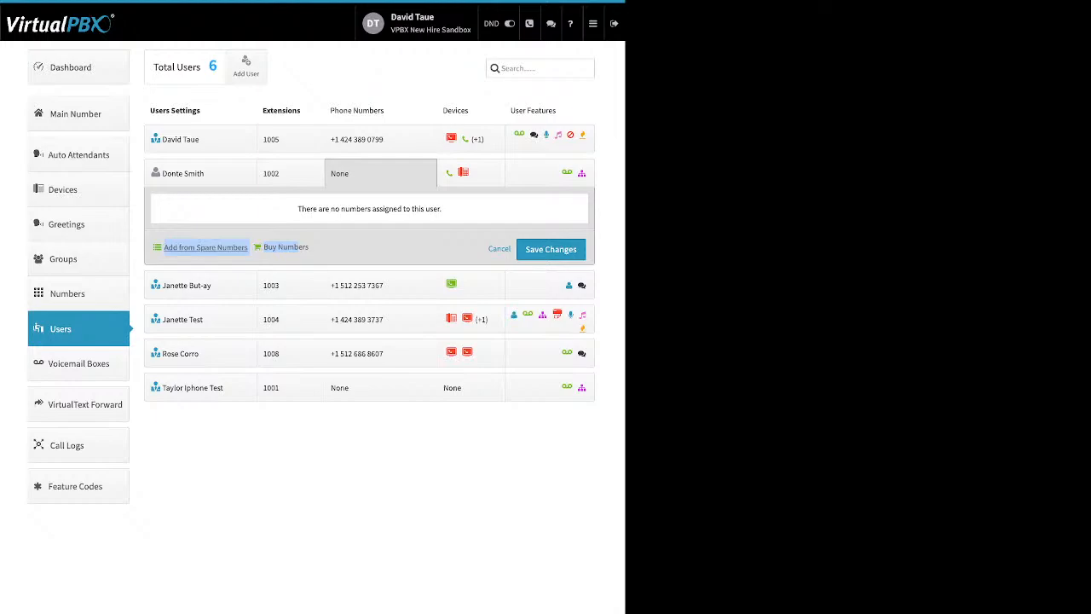
left_click(205, 247)
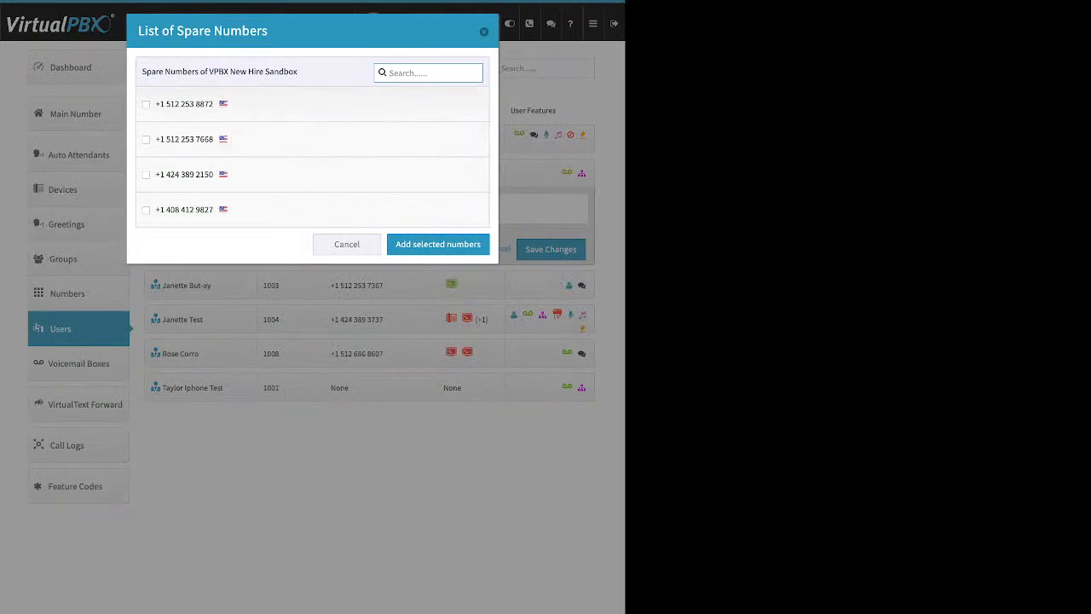
left_click(146, 140)
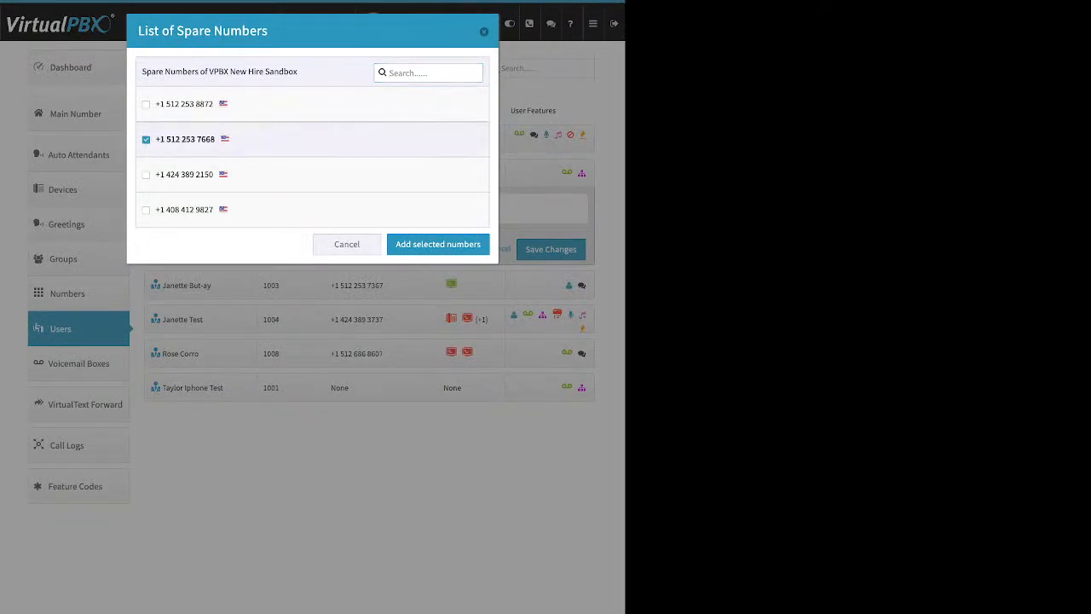
left_click(437, 244)
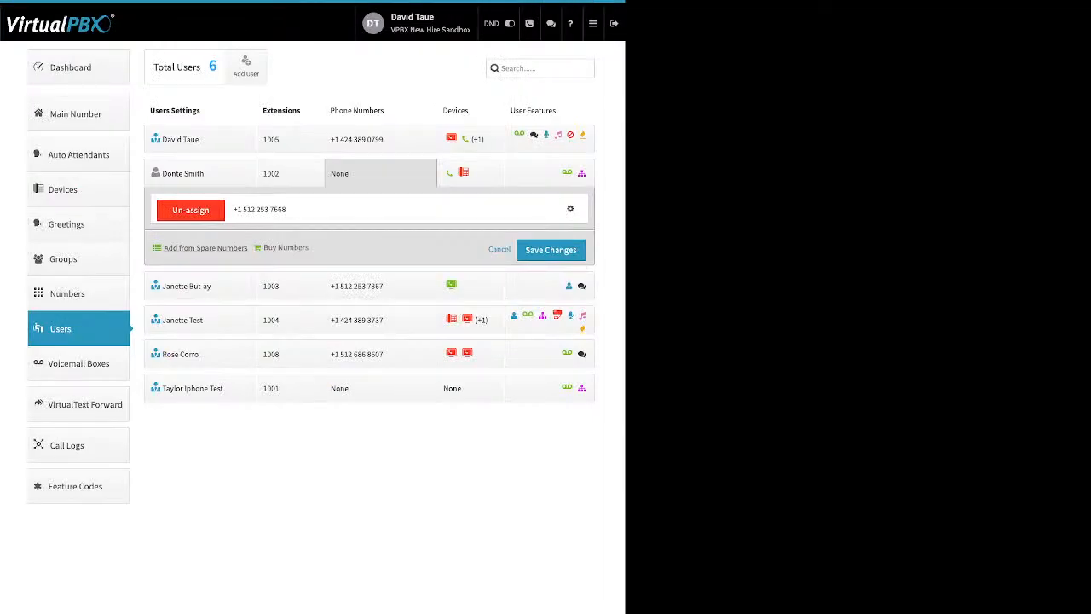
left_click(550, 173)
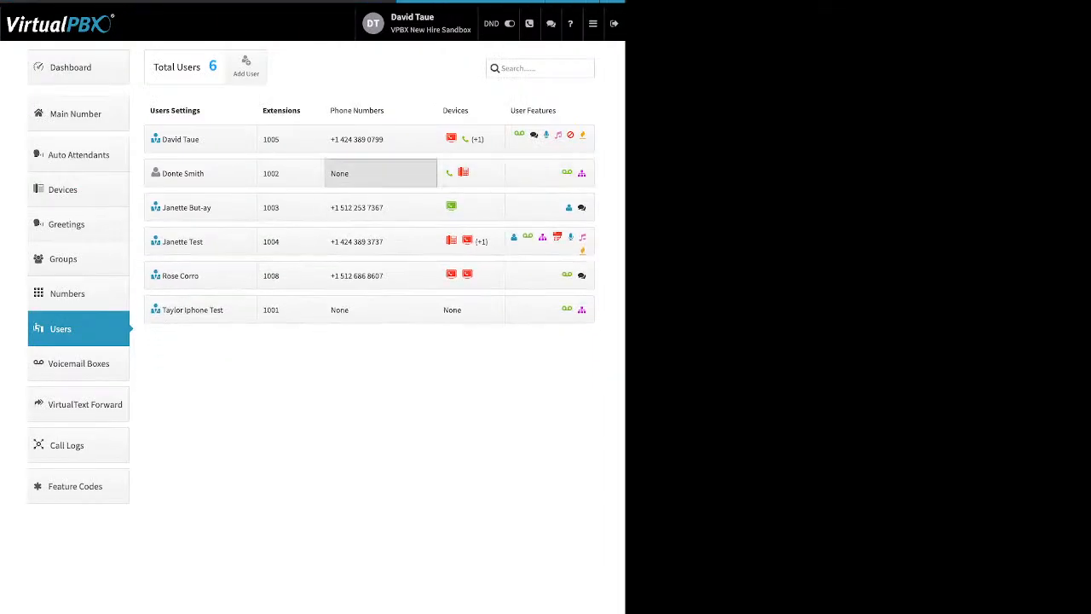
left_click(285, 248)
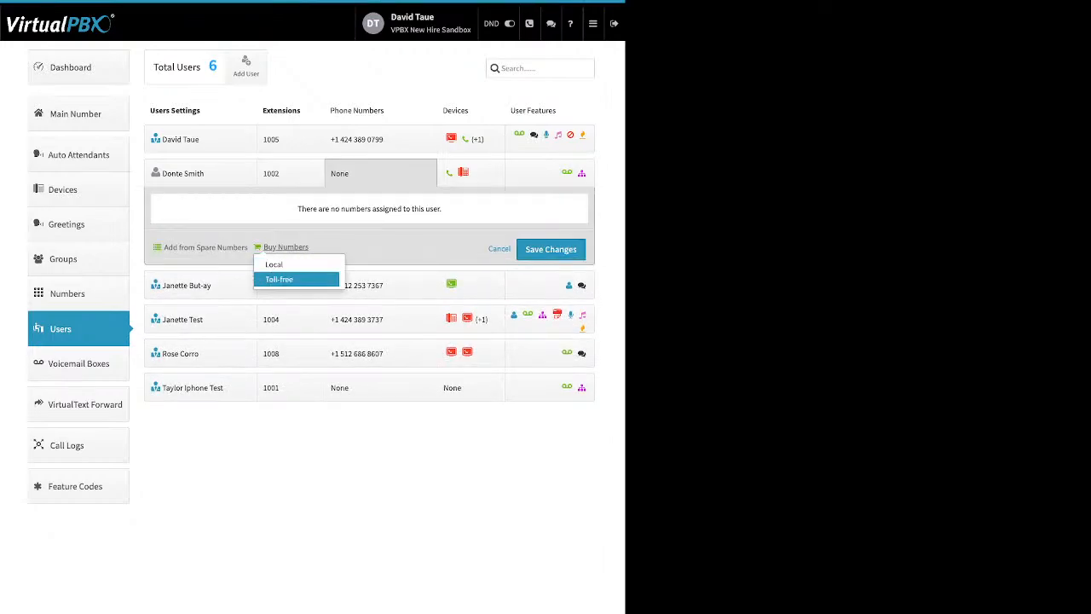
left_click(290, 279)
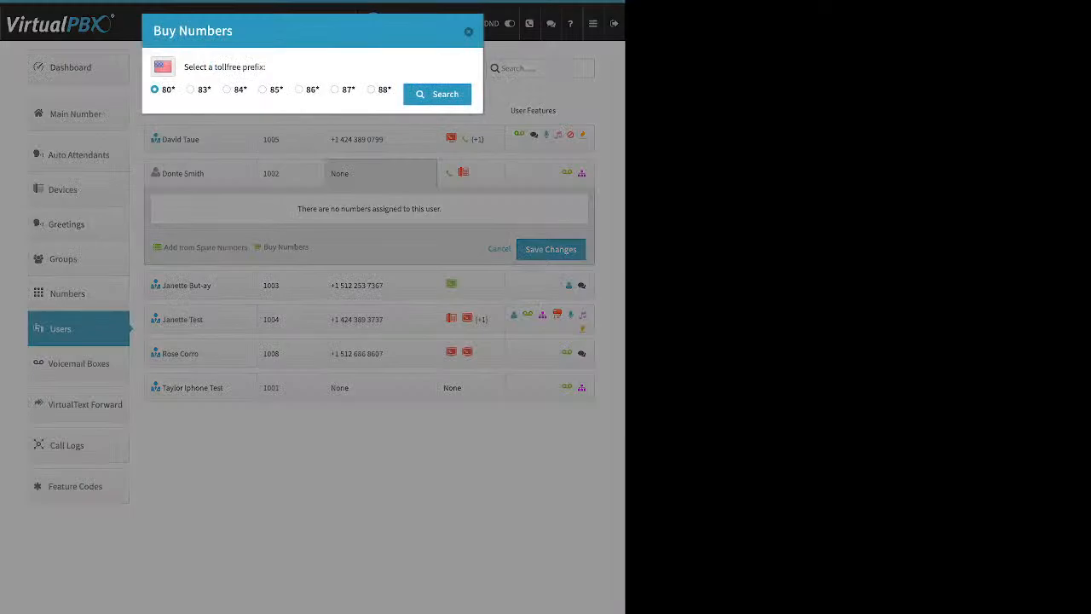
left_click(263, 90)
left_click(437, 95)
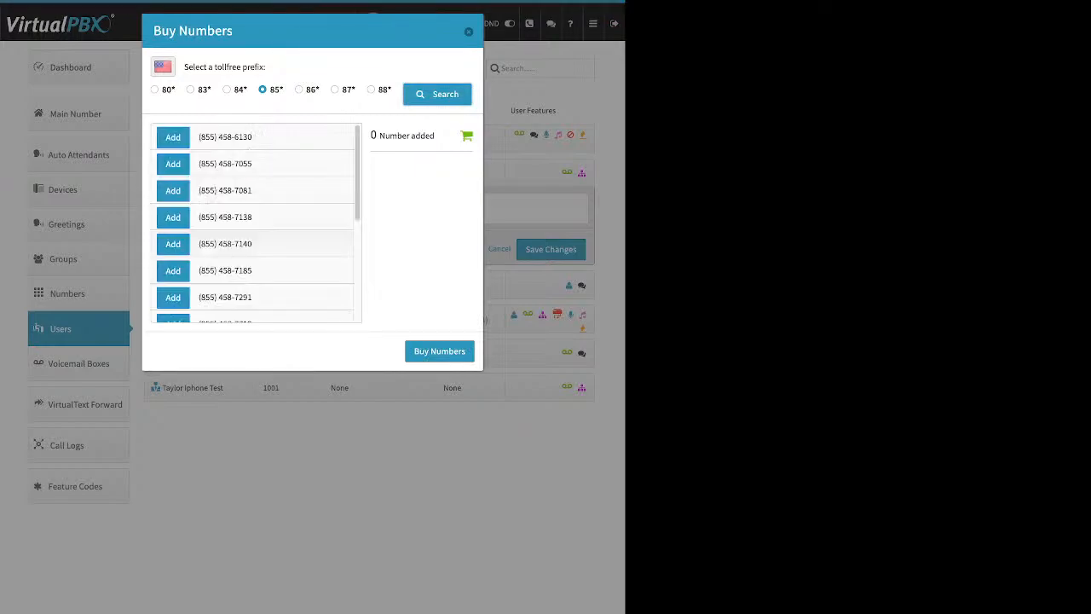
scroll(256, 224, "down", 5)
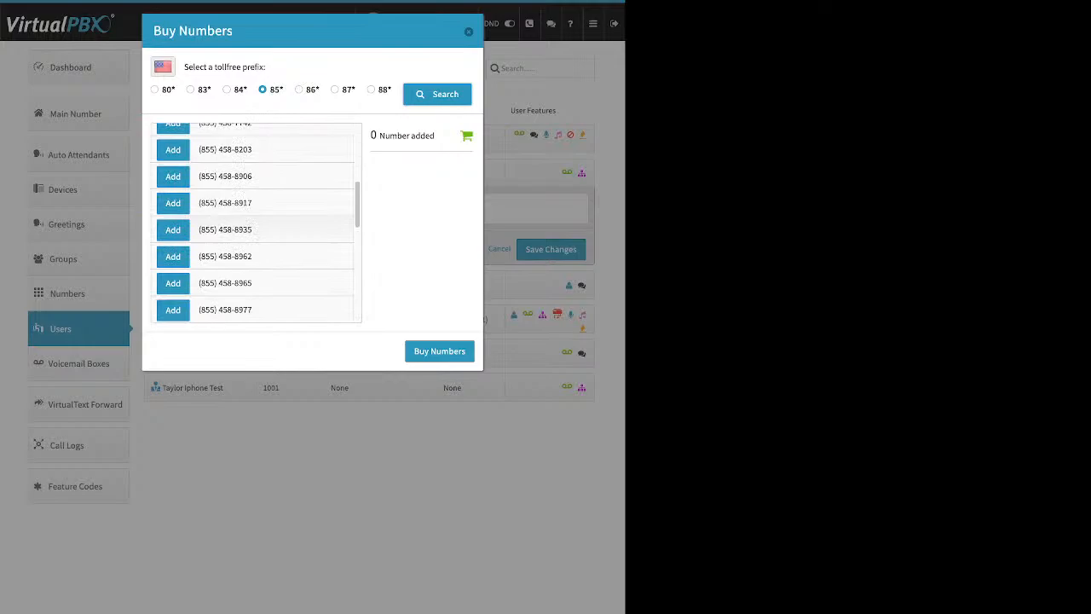
scroll(255, 223, "down", 2)
left_click(173, 198)
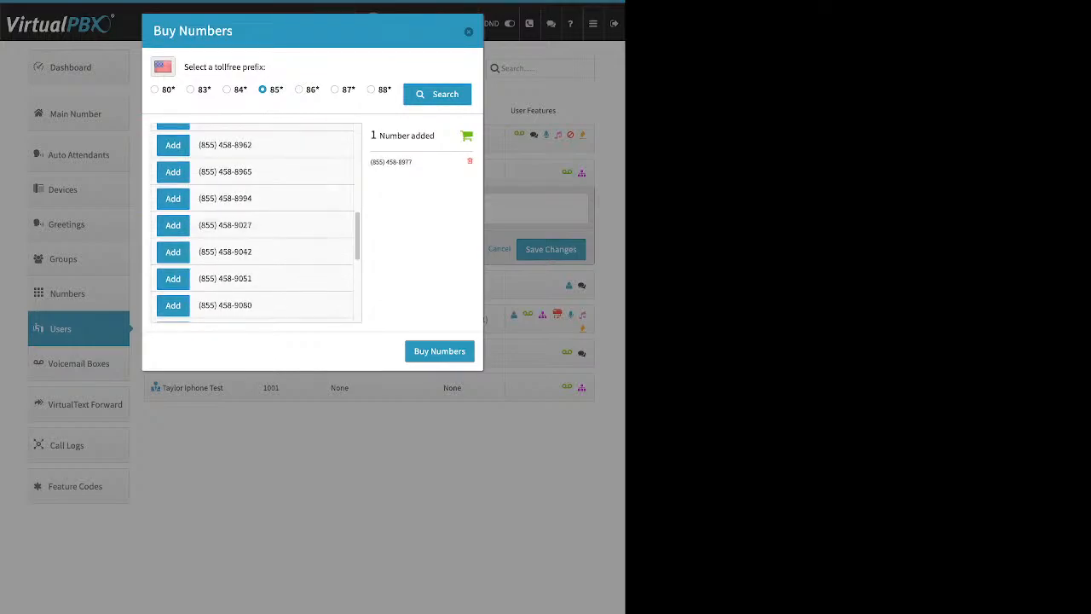
left_click_drag(436, 136, 391, 137)
left_click(440, 352)
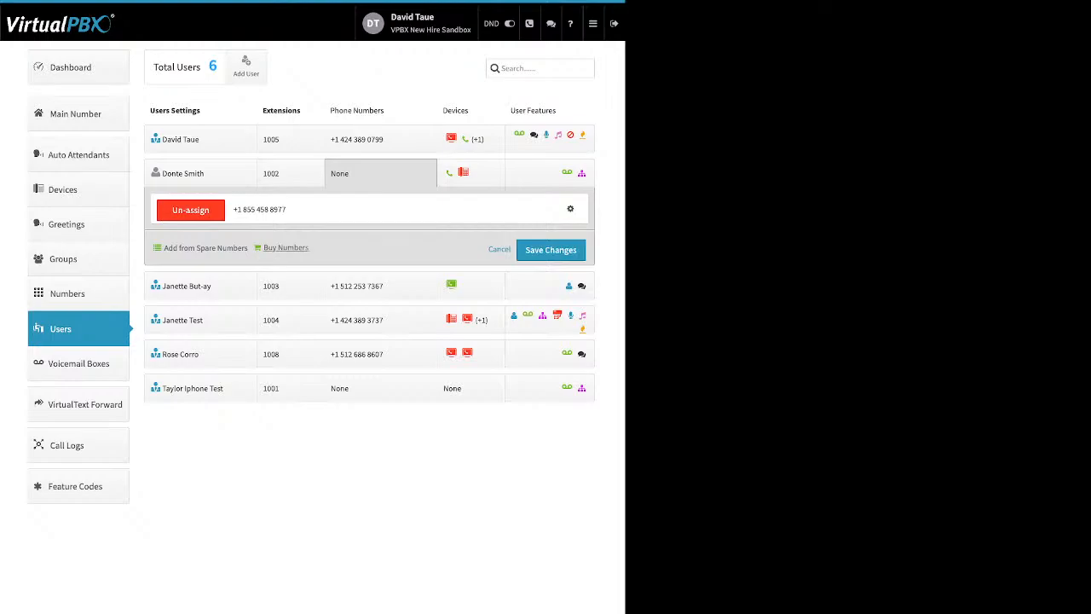
Step: Search local numbers in area code 310, which finds no available numbers
left_click(285, 247)
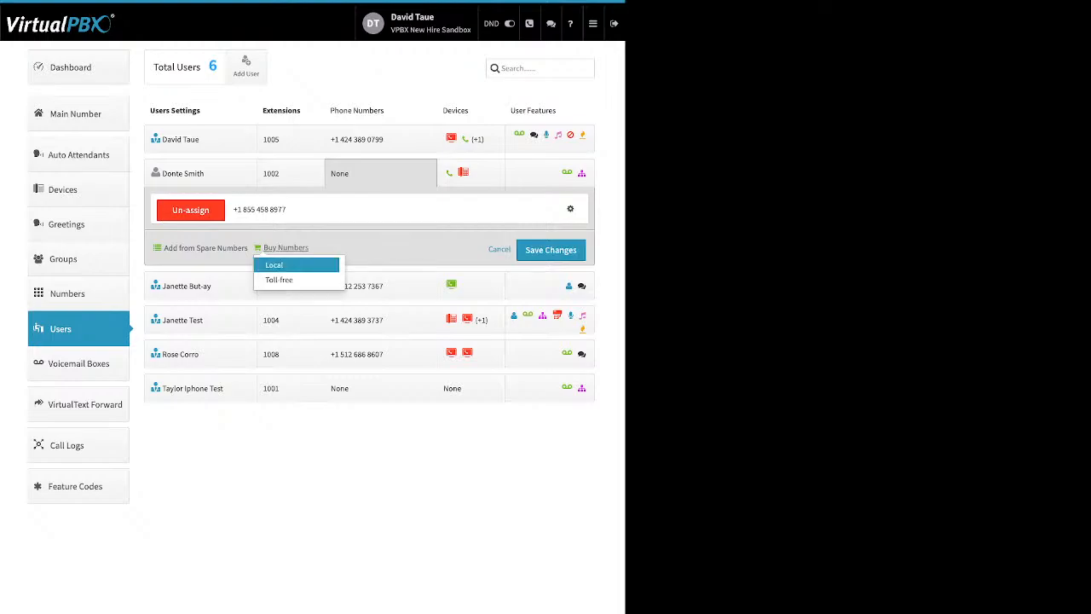
left_click(273, 264)
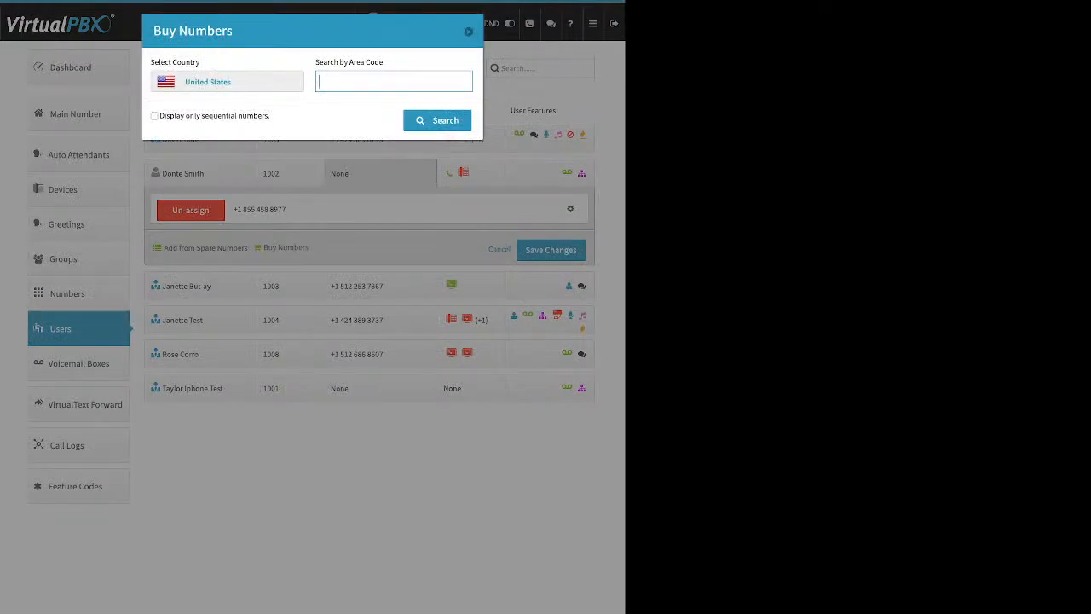
type("310")
key("Return")
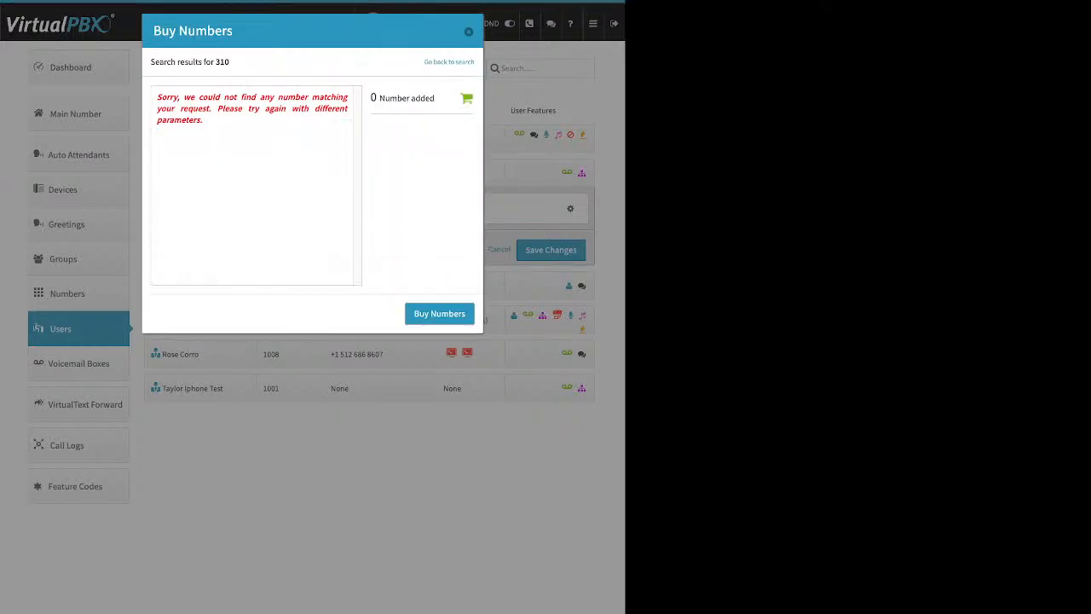
left_click_drag(204, 121, 157, 96)
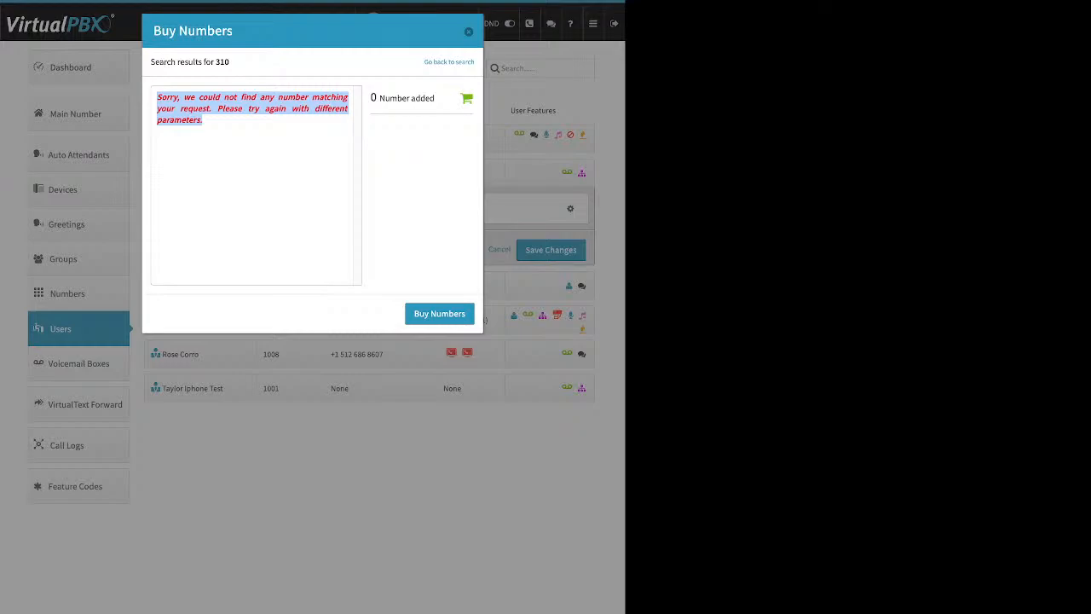
Step: Search area code 424 instead, buy one local number, and save the user's number changes
left_click(449, 62)
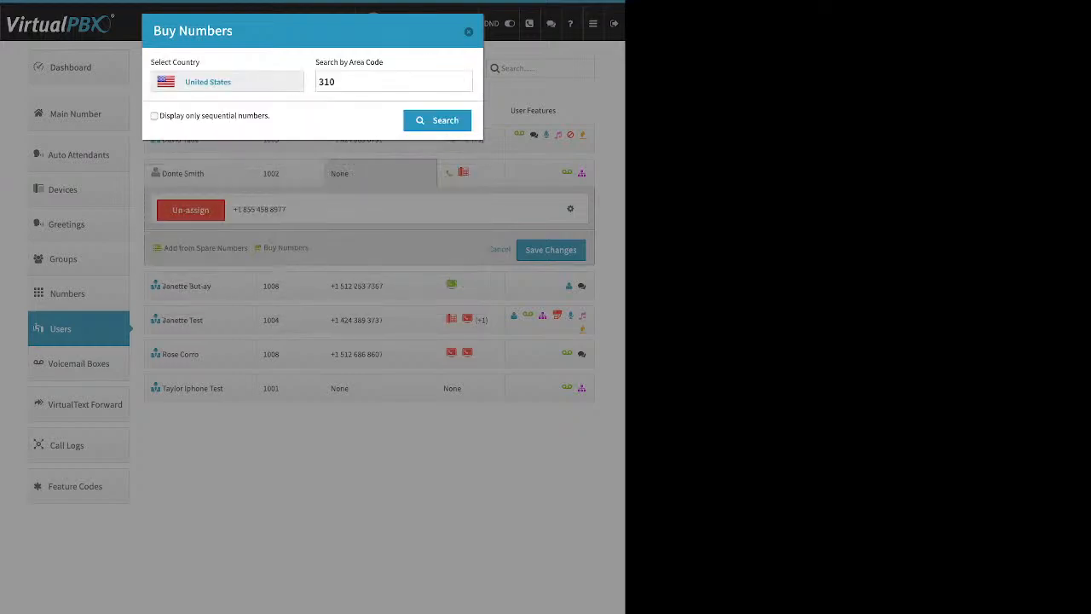
left_click_drag(339, 82, 317, 82)
type("424")
key("Return")
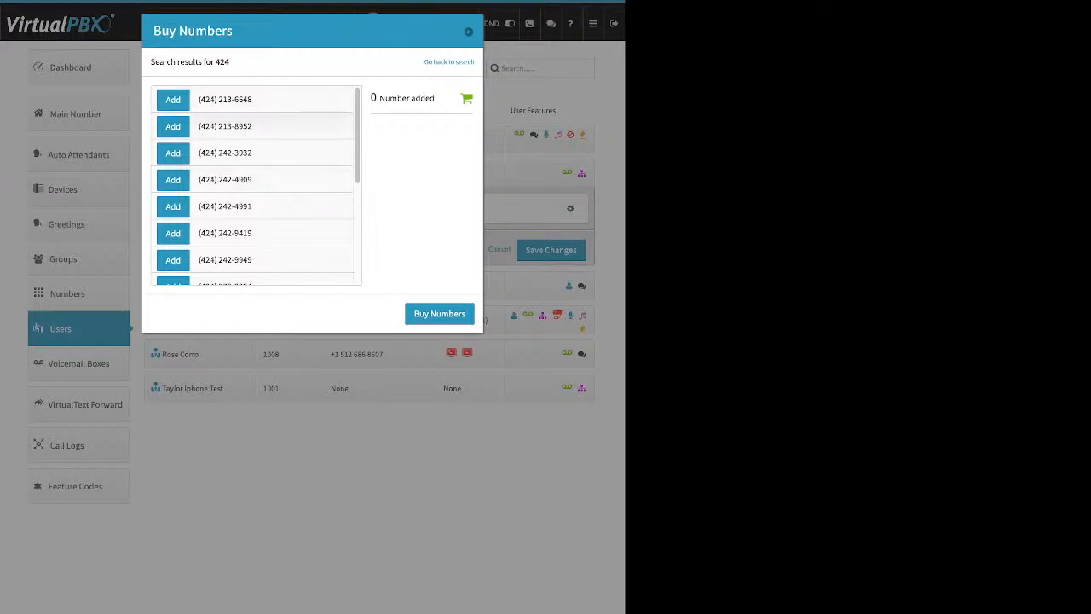
left_click(172, 126)
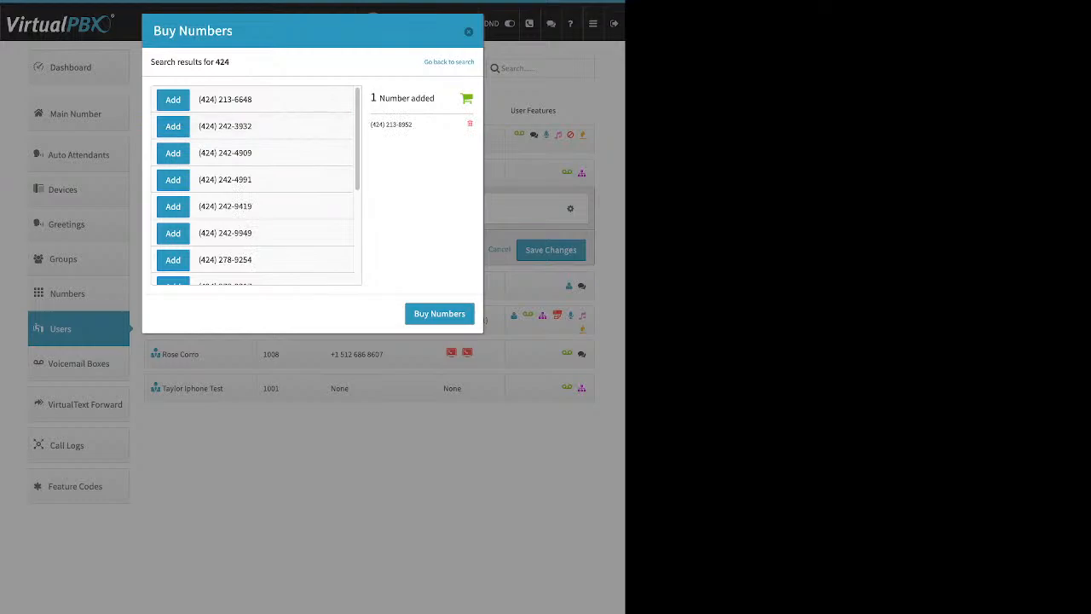
left_click(440, 313)
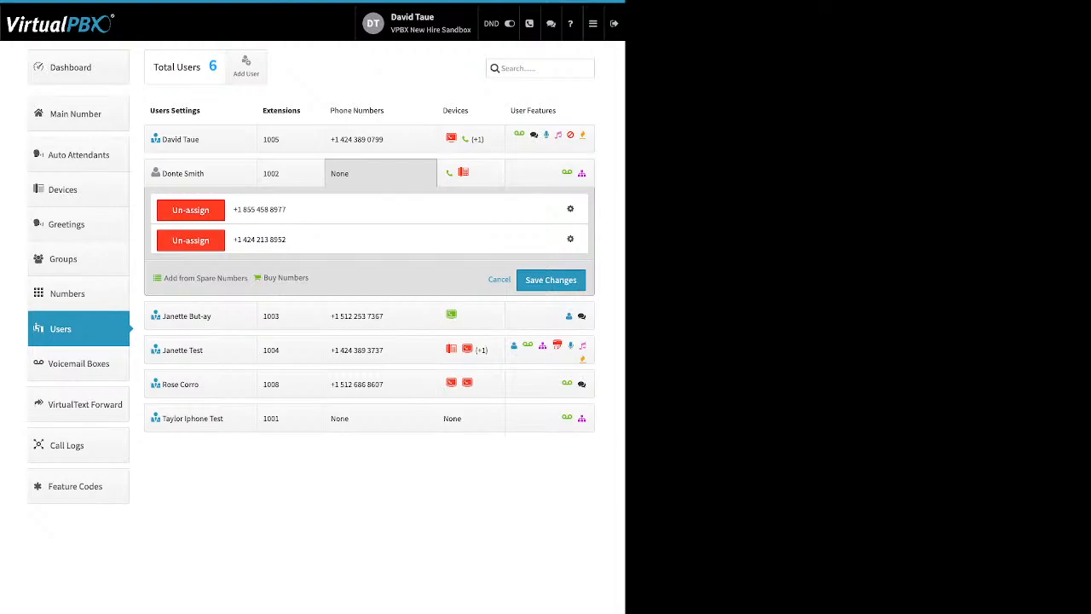
left_click(78, 329)
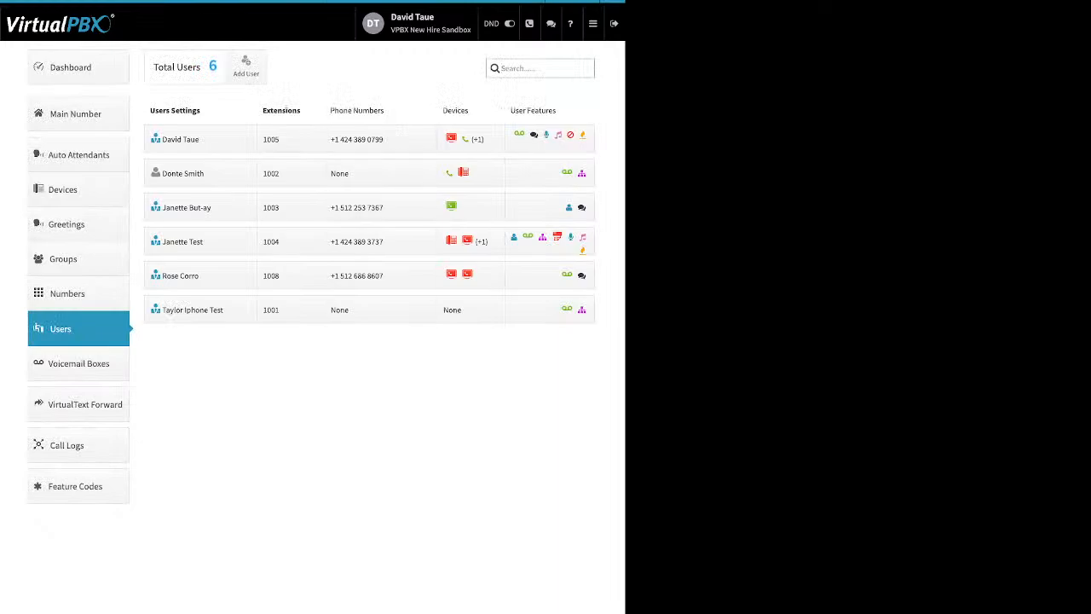
Step: Peek at the phone numbers for extensions 1002 and 1005, then expand extension 1002's devices panel
left_click(381, 173)
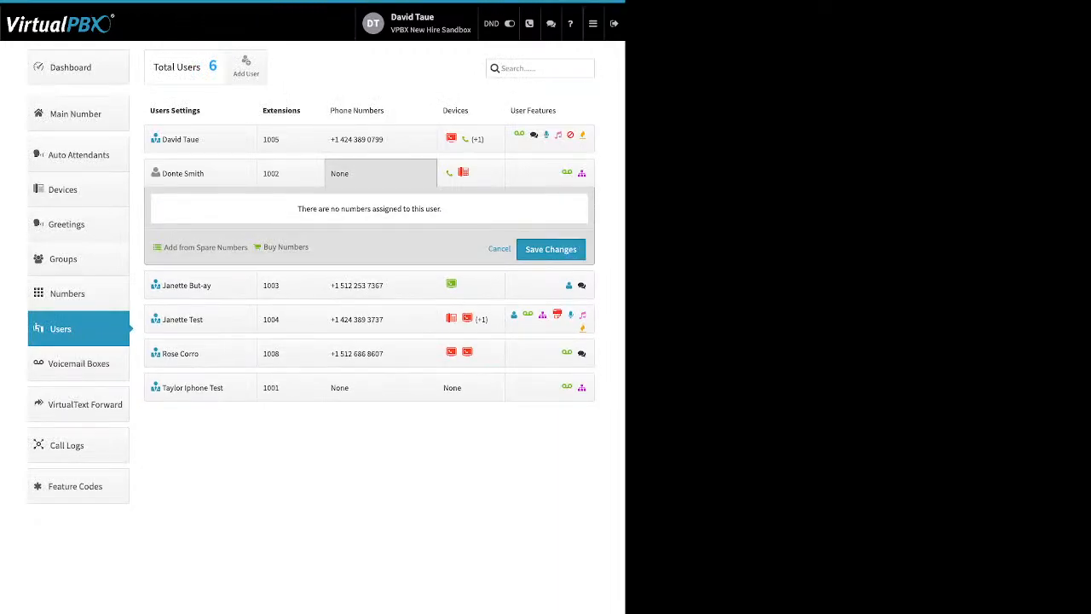
left_click(381, 173)
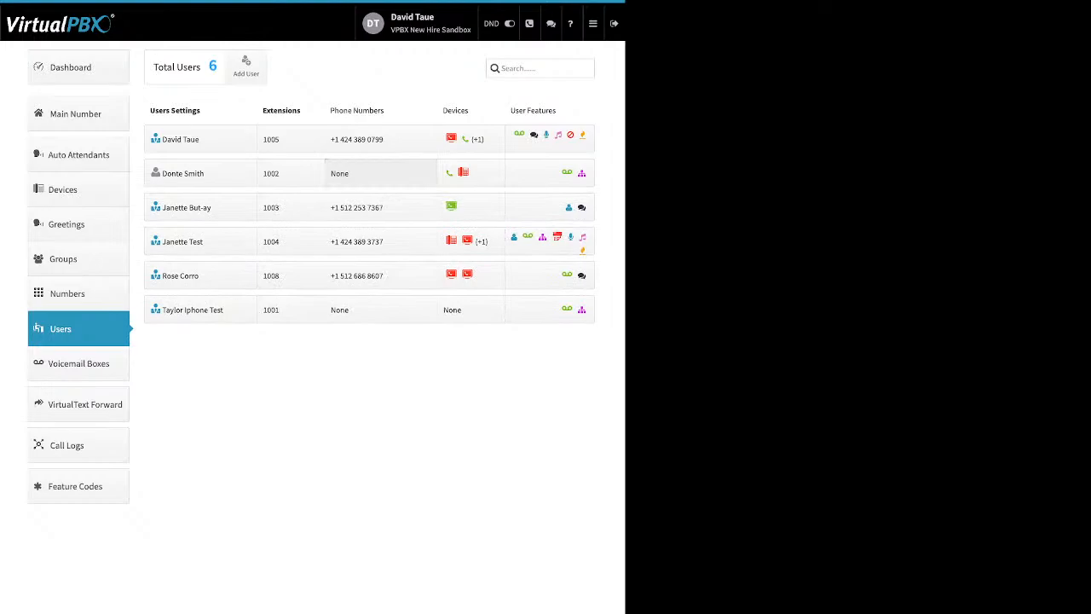
left_click_drag(383, 139, 331, 139)
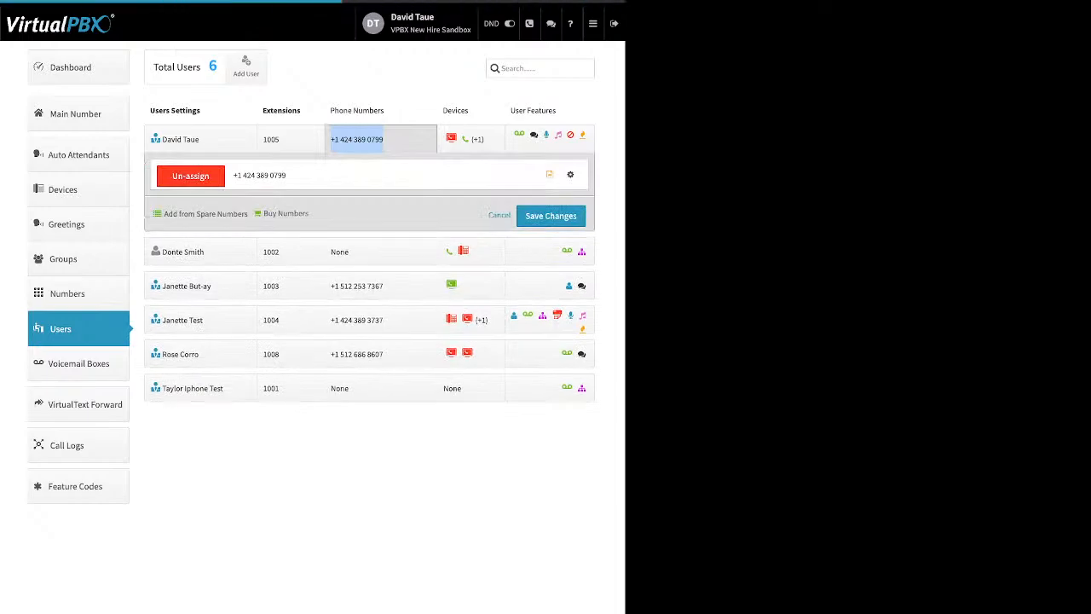
left_click(358, 138)
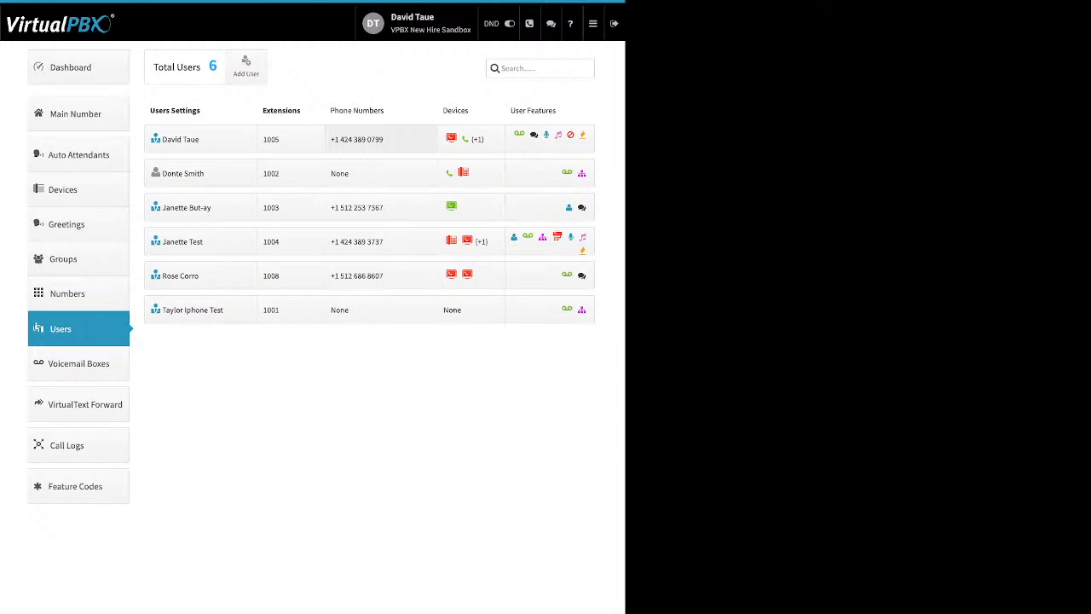
left_click(464, 172)
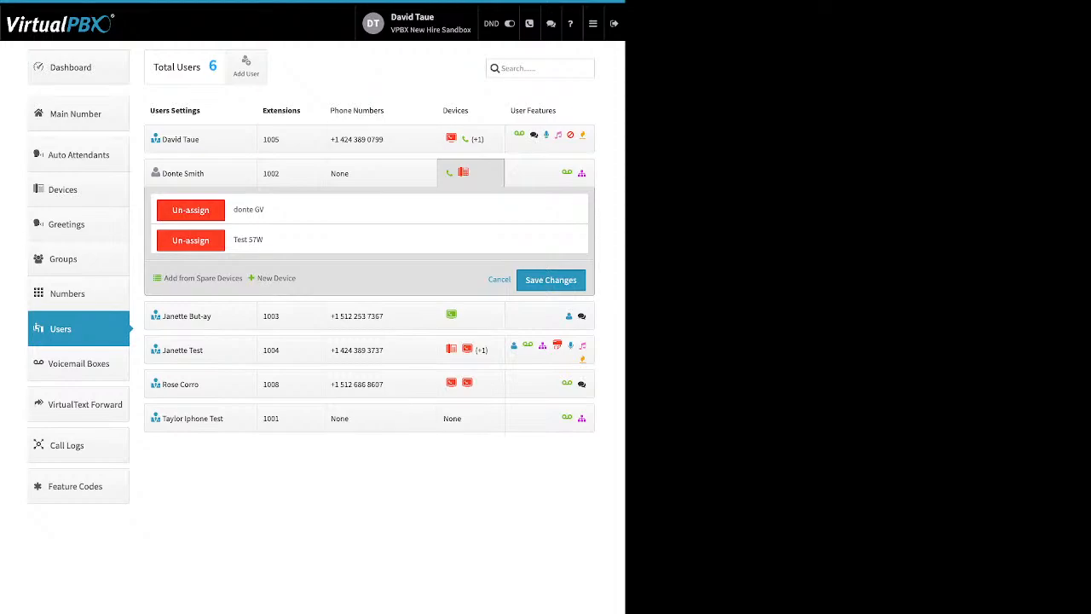
Step: Start a new SIP phone, browsing Yealink, Obihai and Cisco models before choosing the Cisco 962
left_click(275, 278)
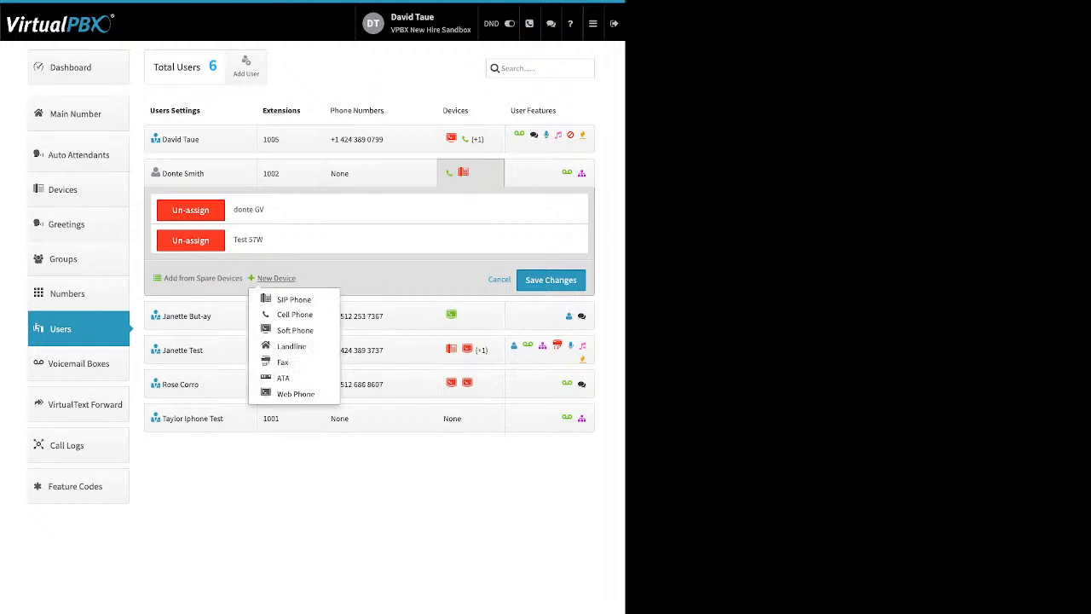
left_click(293, 299)
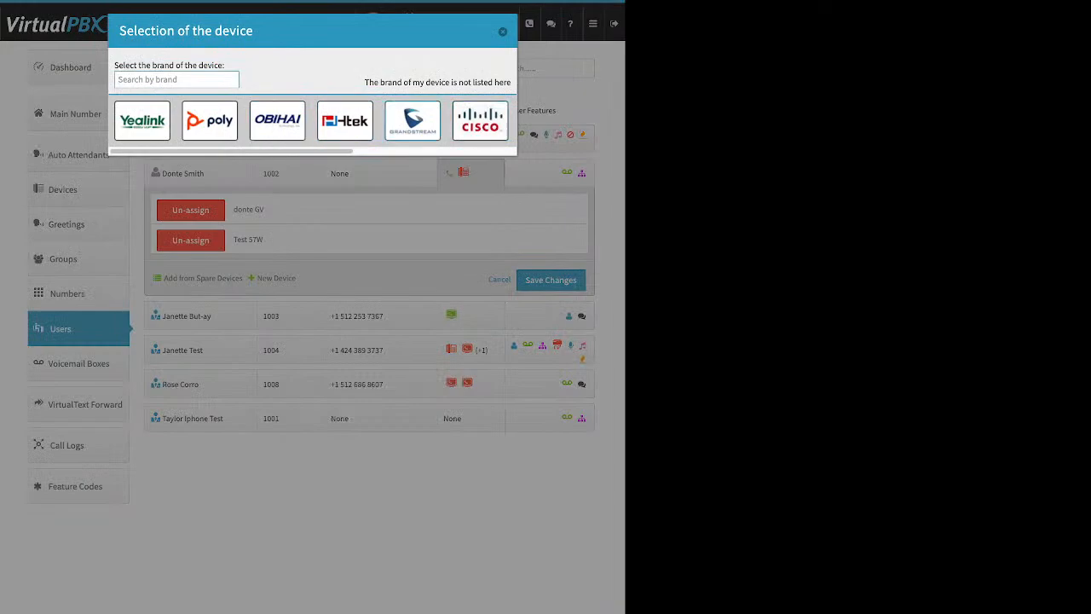
left_click(143, 121)
scroll(332, 309, "down", 3)
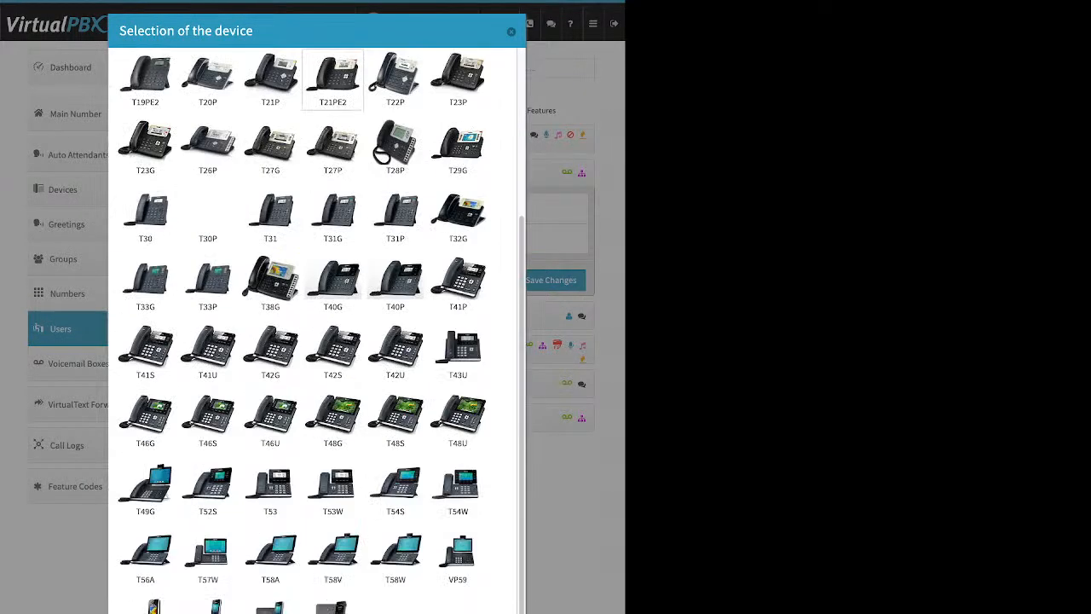
scroll(333, 350, "up", 3)
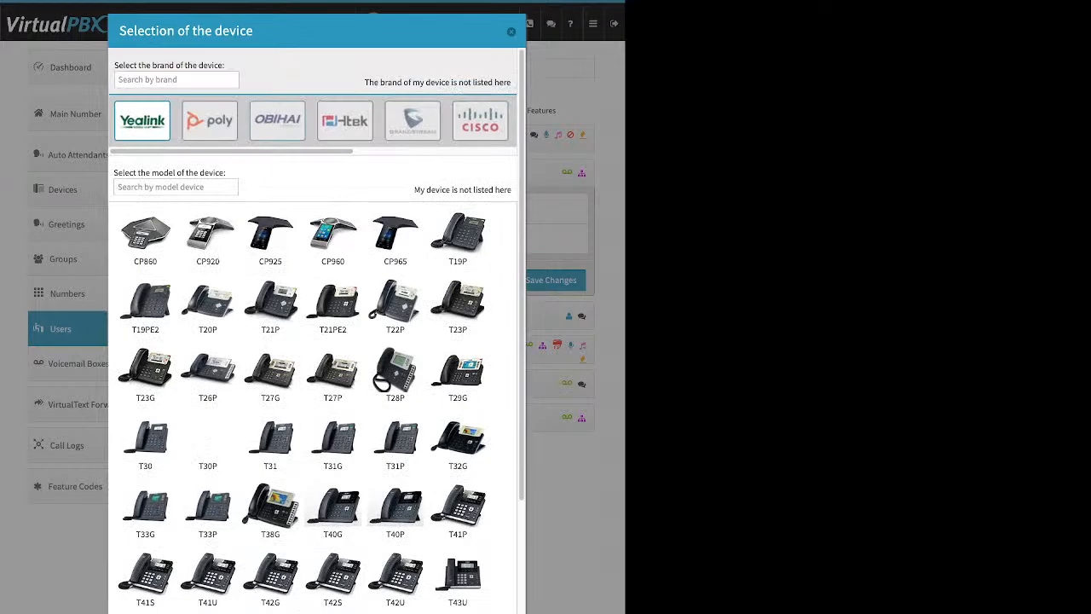
left_click(277, 121)
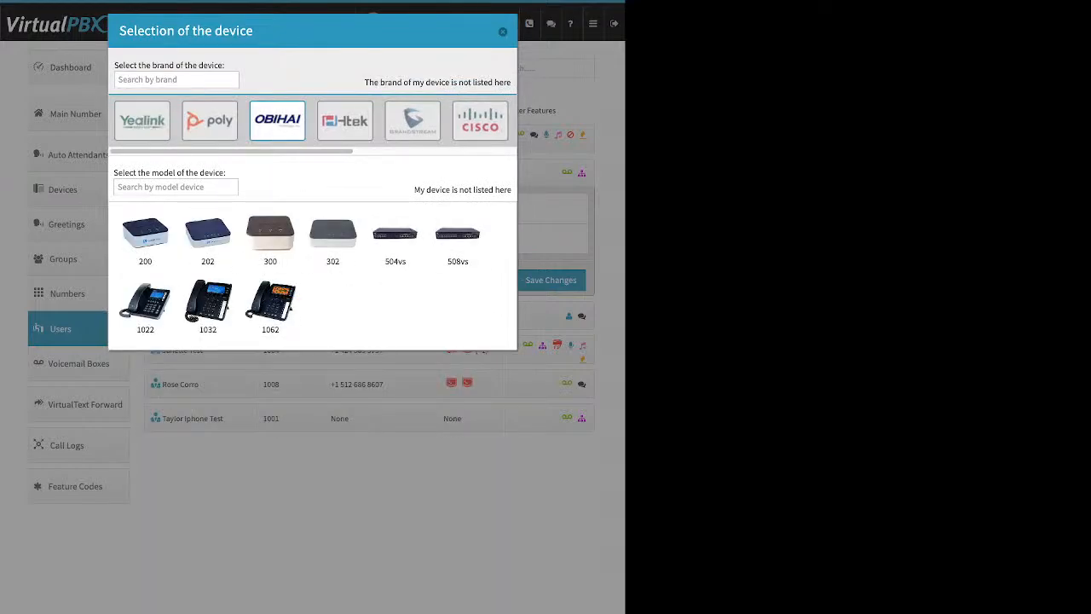
left_click(480, 121)
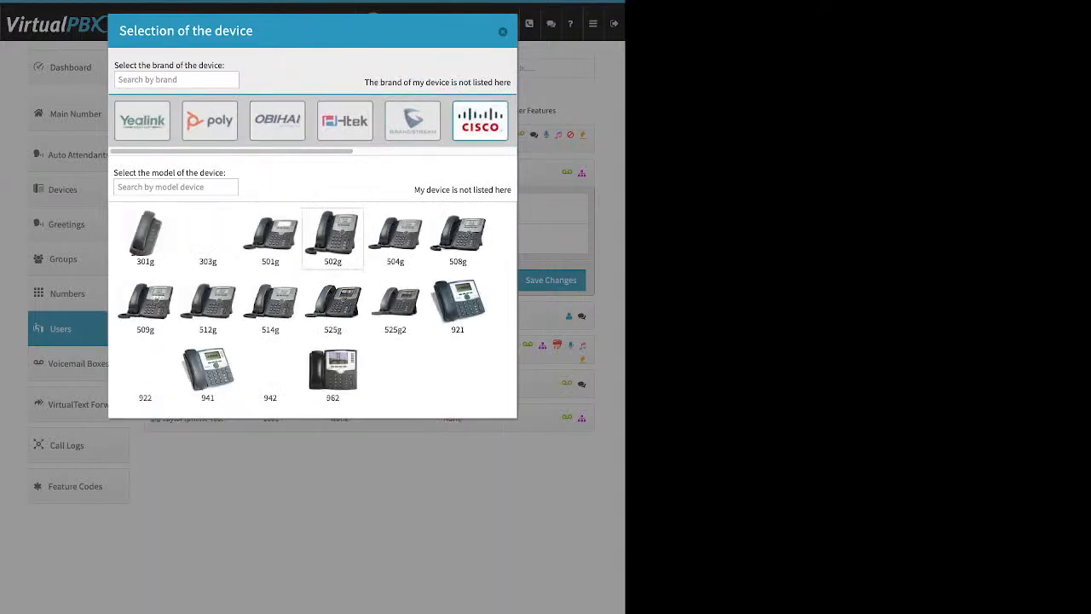
left_click(333, 375)
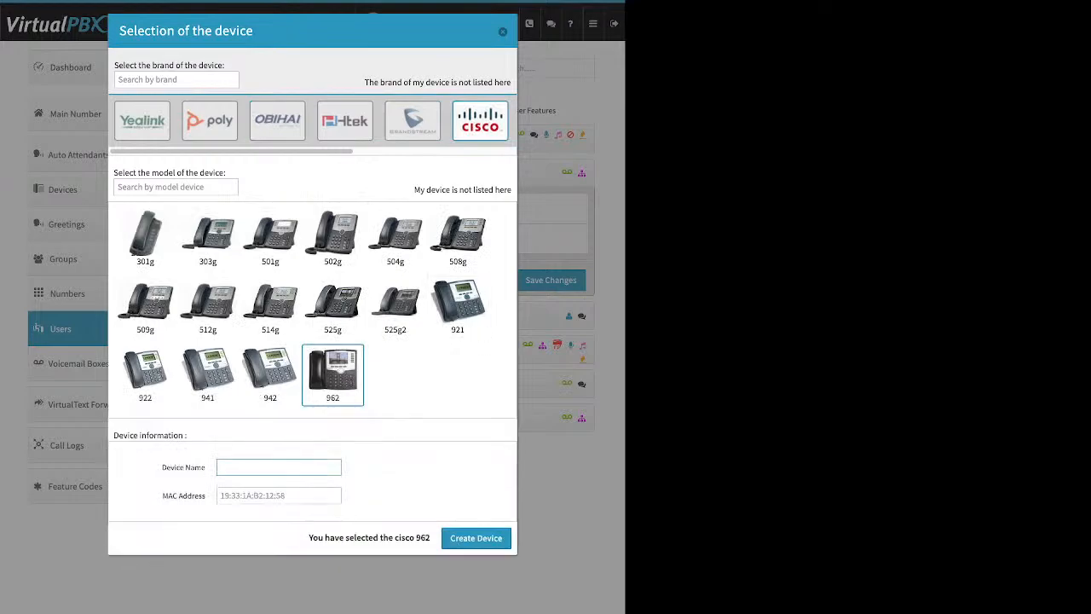
Step: Review the Device Name and MAC Address fields, abandon the Cisco 962, and save the device assignments
left_click_drag(163, 467, 204, 467)
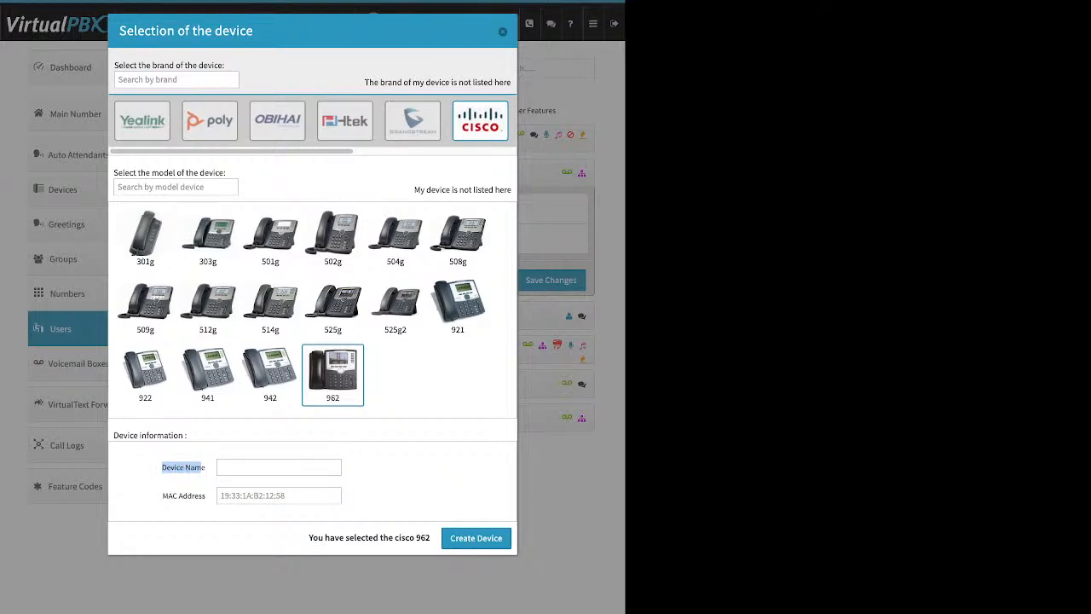
left_click_drag(162, 495, 205, 495)
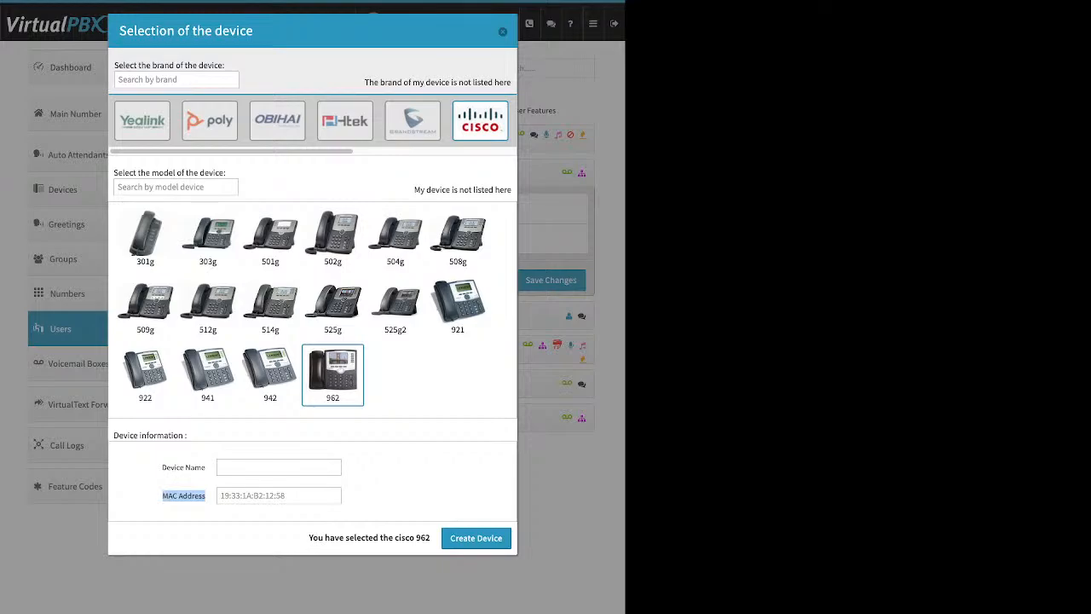
left_click(164, 496)
left_click_drag(163, 496, 202, 497)
left_click(503, 32)
left_click(551, 279)
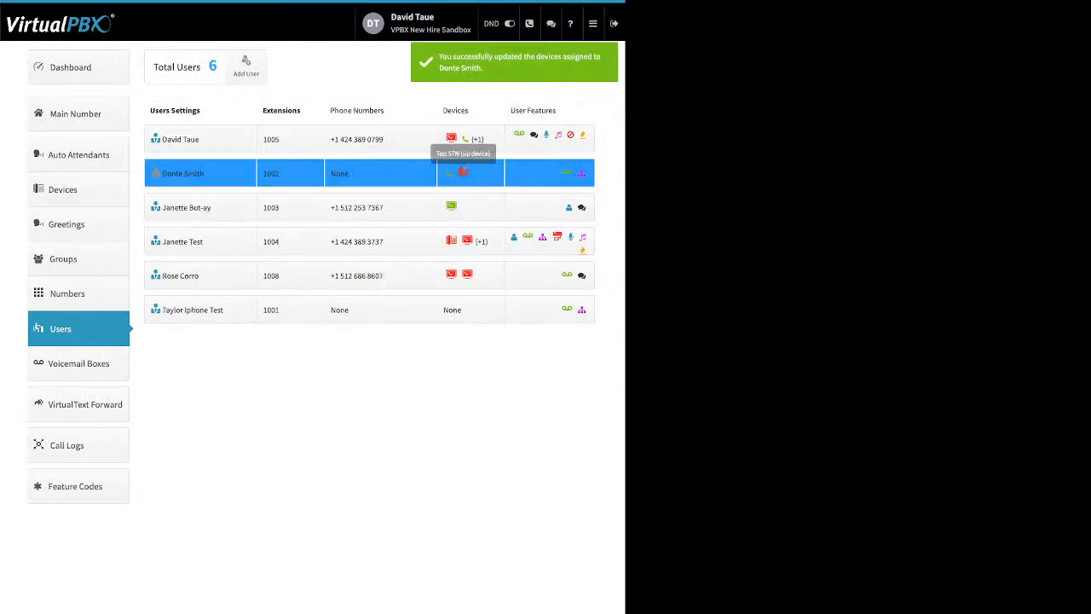
Step: Allow reprovisioning on Test 57W for 24 hours via its Miscellaneous settings, then save extension 1002's devices
left_click(463, 173)
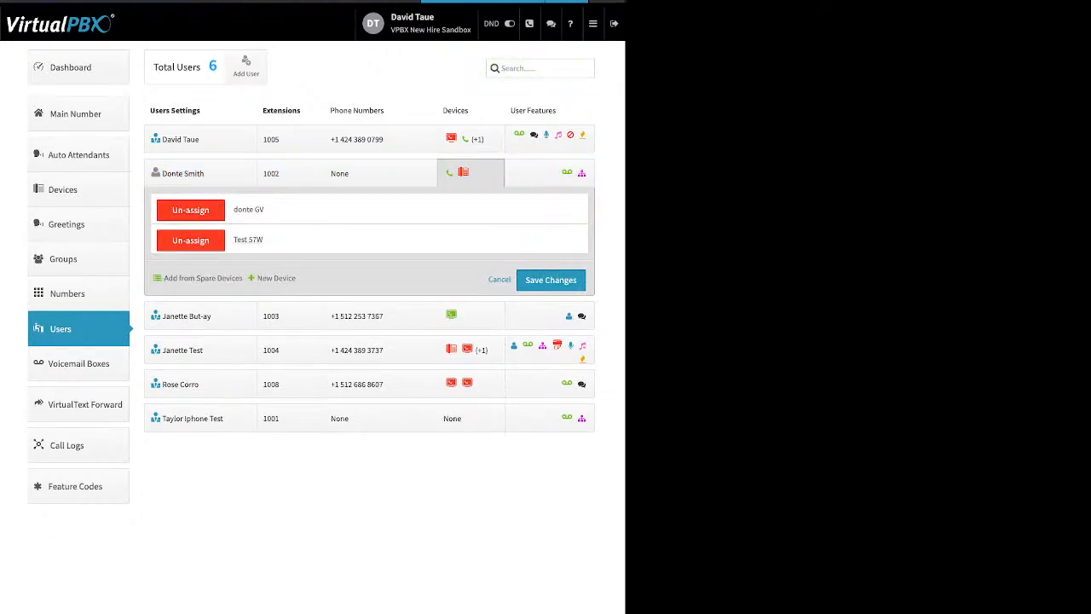
left_click(248, 239)
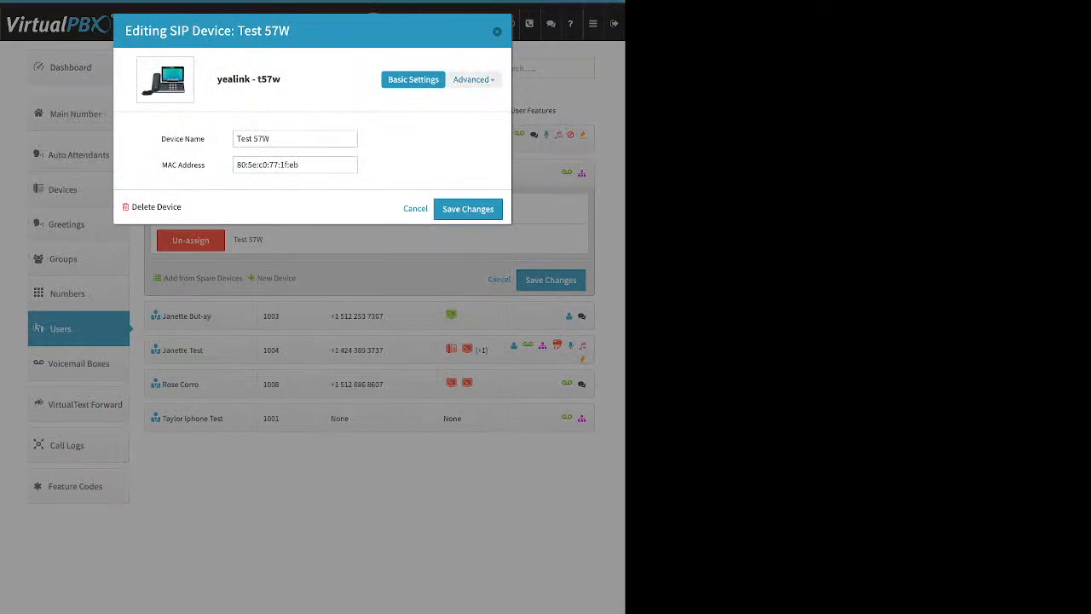
left_click(473, 80)
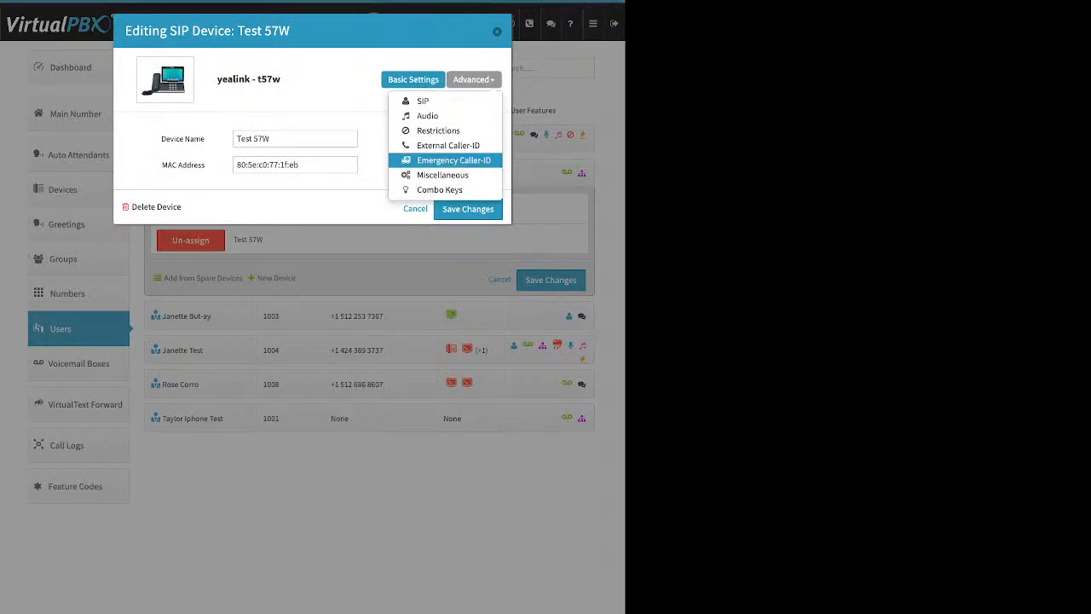
left_click(443, 175)
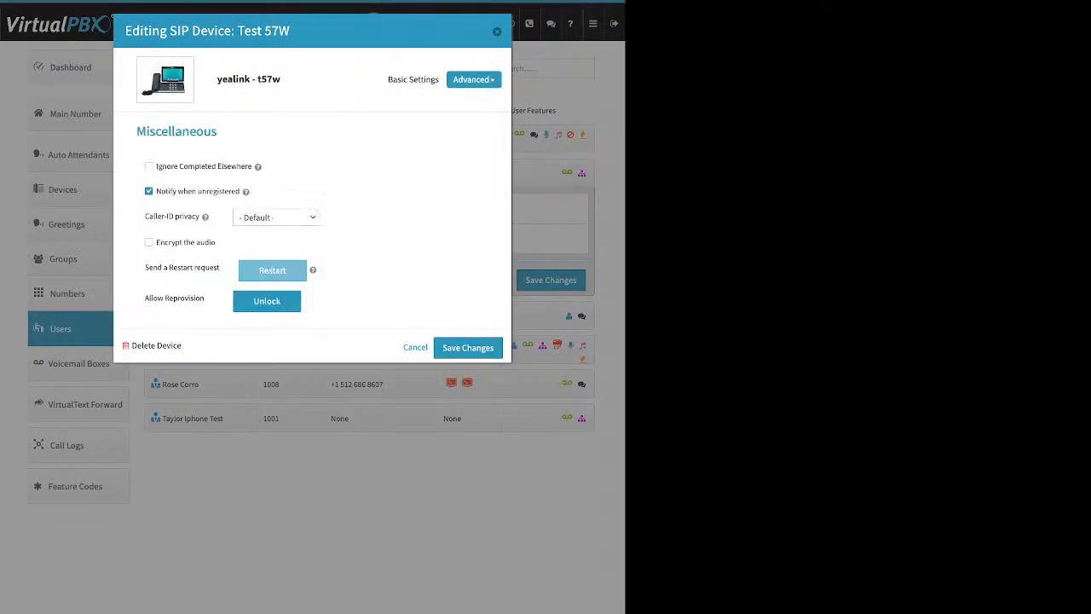
left_click_drag(145, 297, 204, 298)
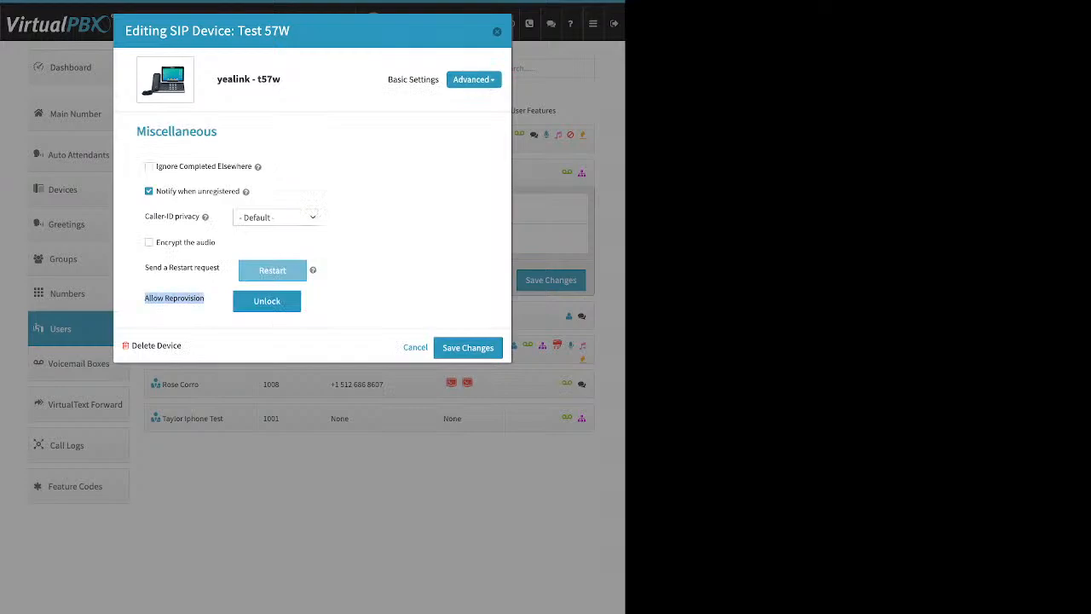
left_click(267, 301)
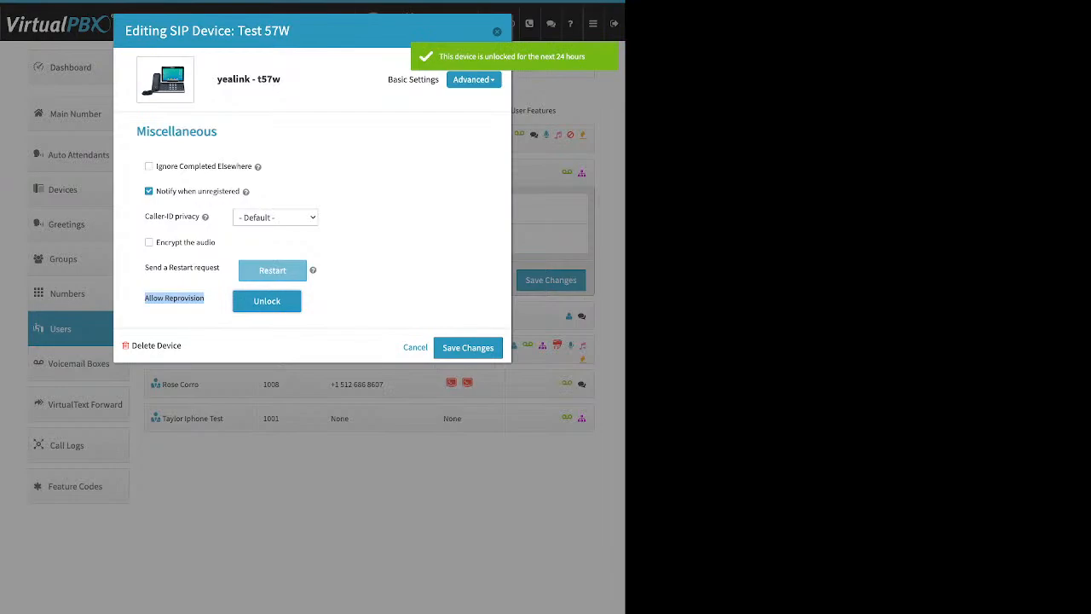
left_click(468, 348)
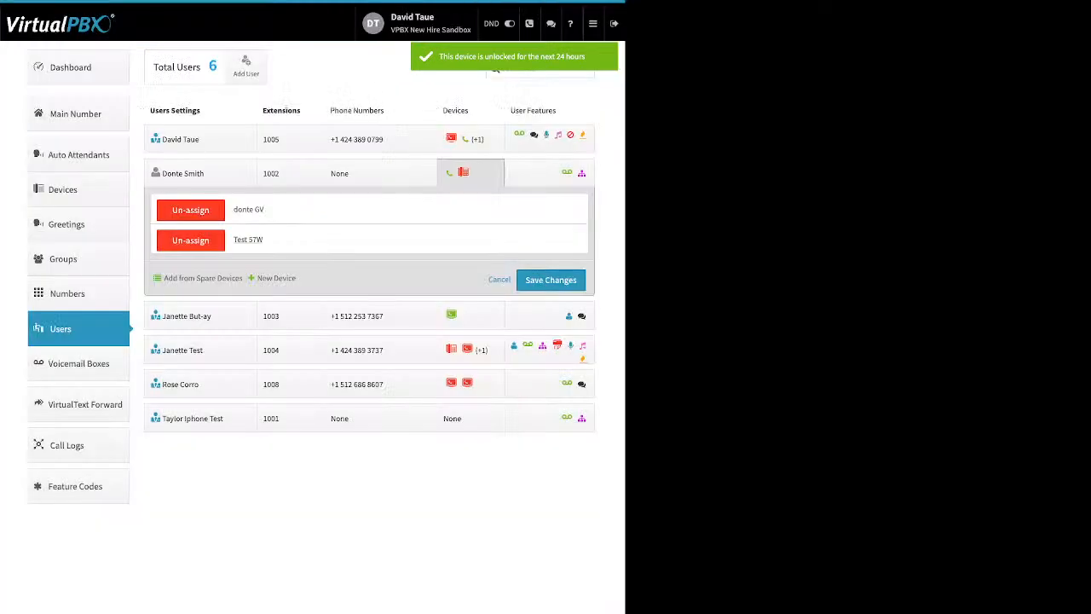
left_click(550, 280)
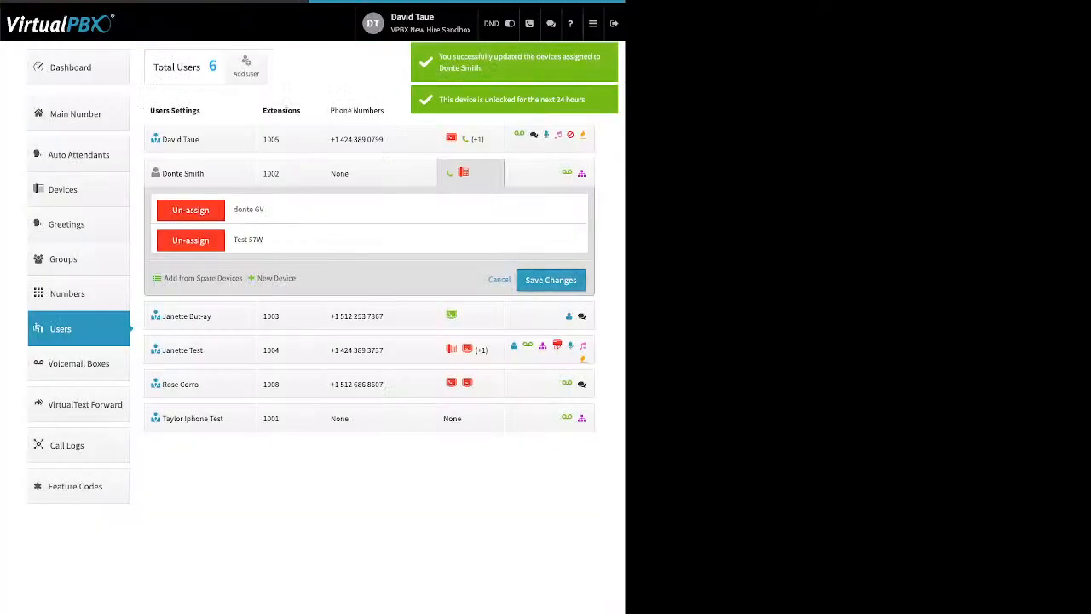
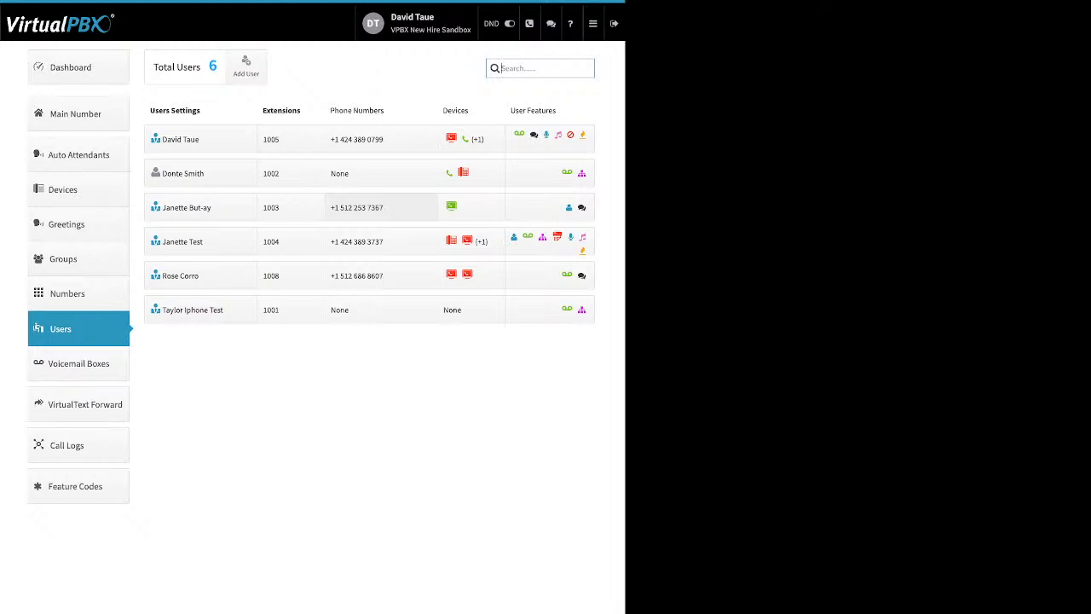
Step: Show extension 1005's devices and preview the new Cell Phone dialog's name and number fields
left_click(451, 139)
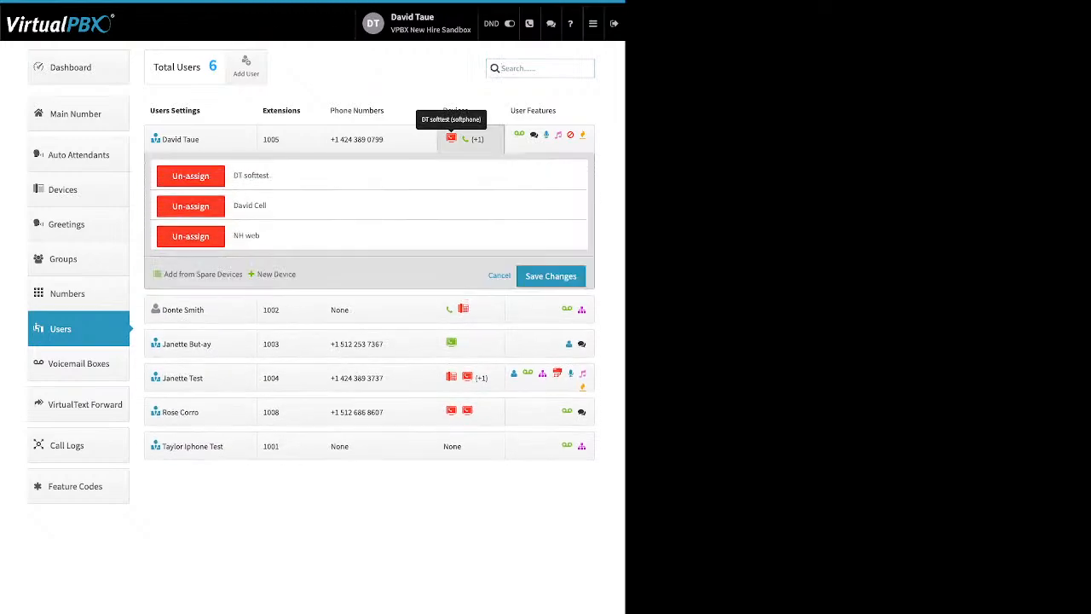
left_click(275, 274)
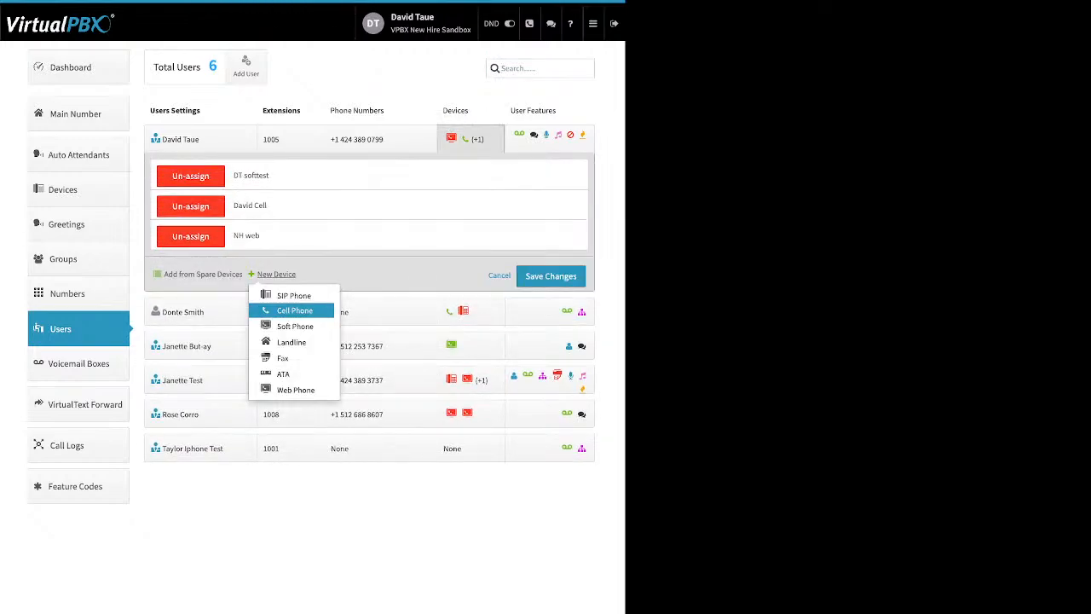
left_click(294, 310)
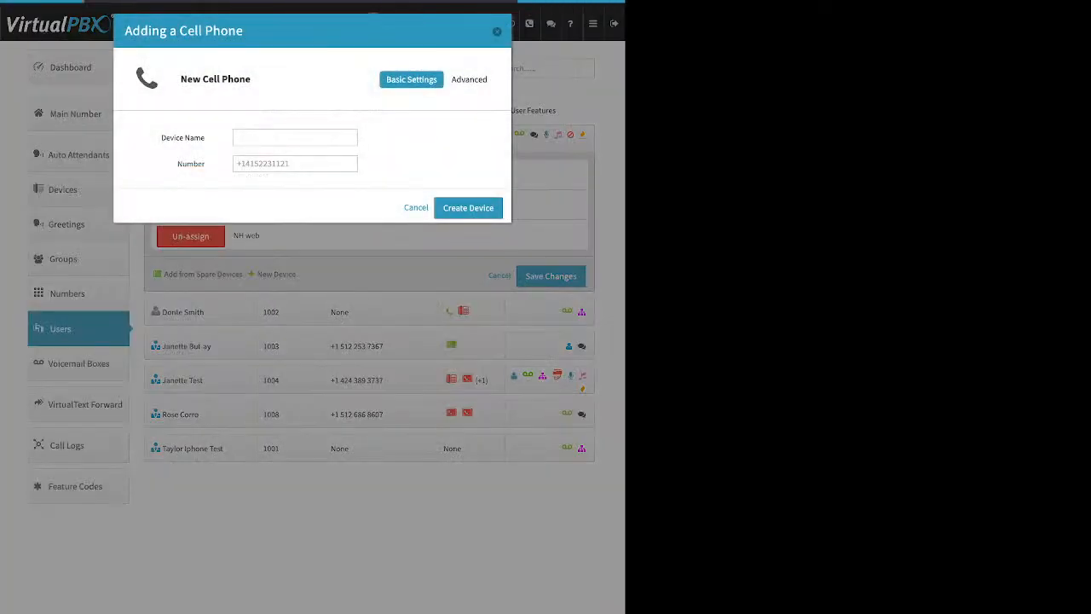
triple_click(184, 137)
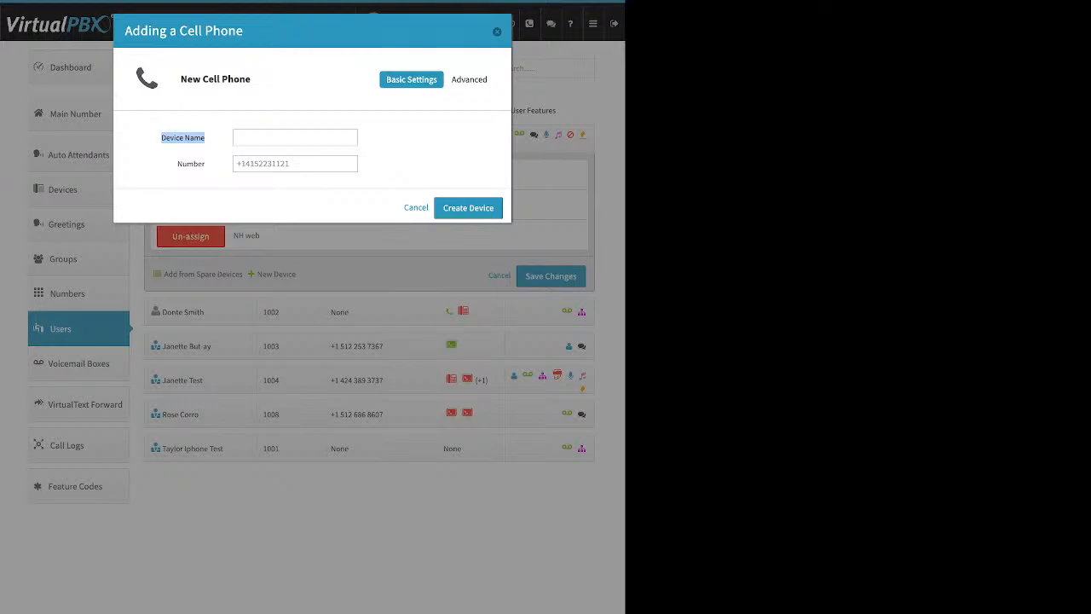
double_click(191, 163)
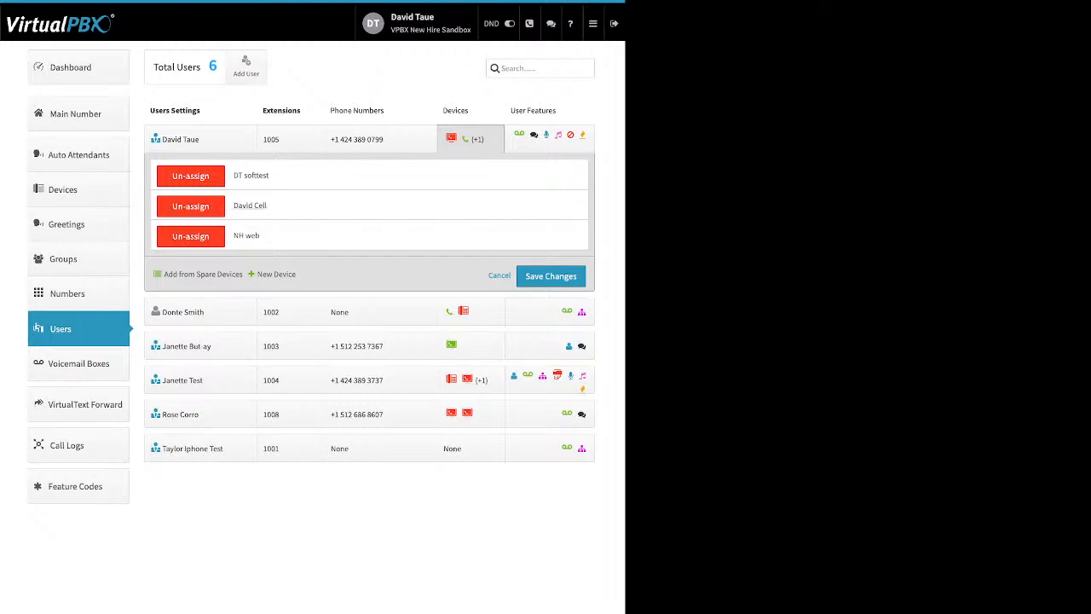
Step: Open the user's existing cell phone and enable Keep Original Caller-ID under Advanced > Options
left_click(250, 206)
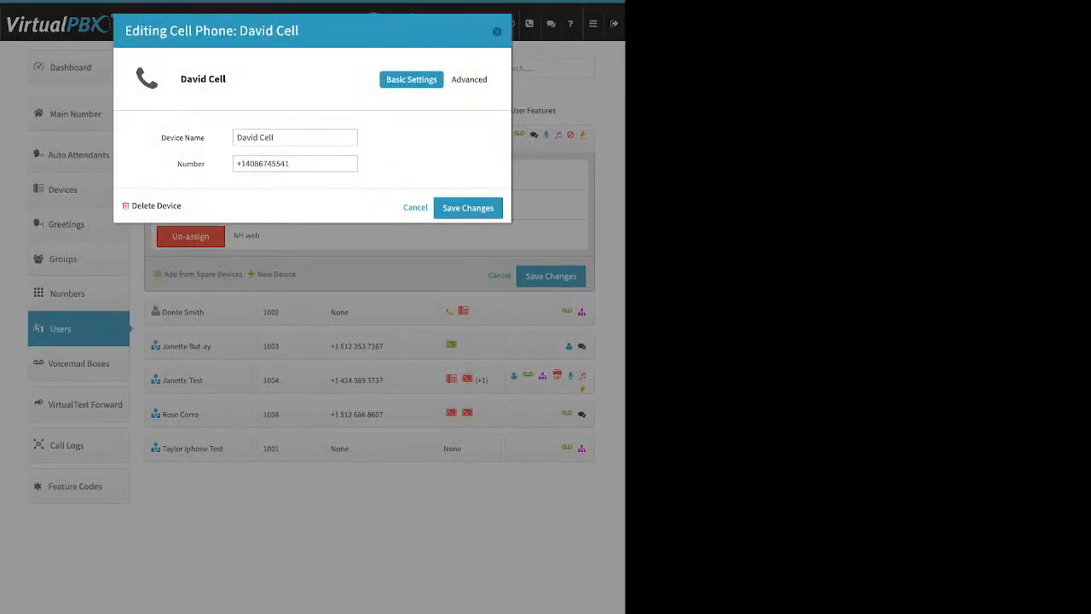
left_click_drag(158, 130, 375, 172)
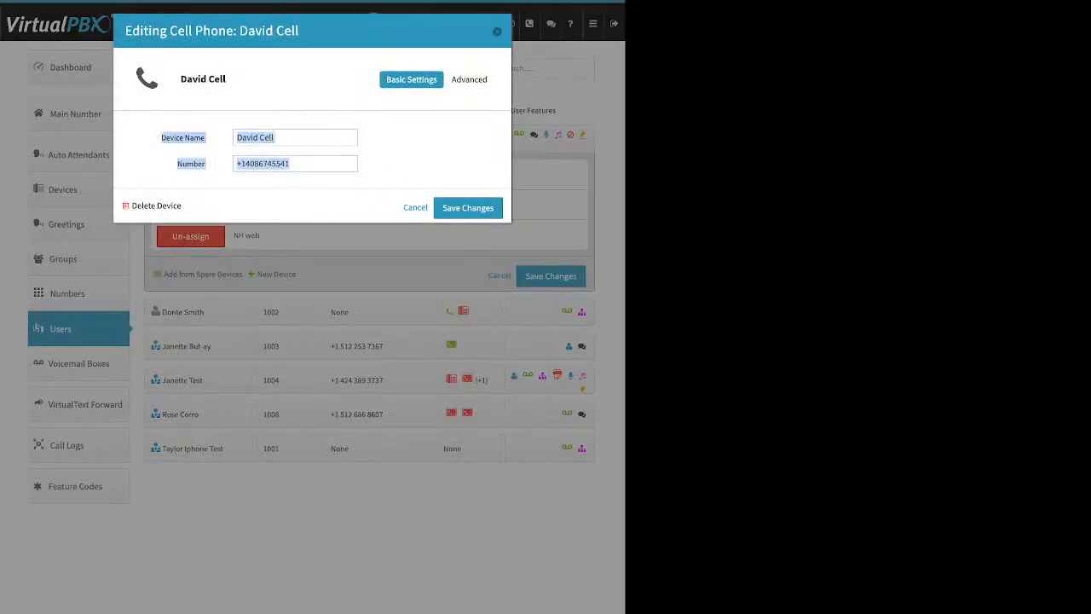
left_click(470, 79)
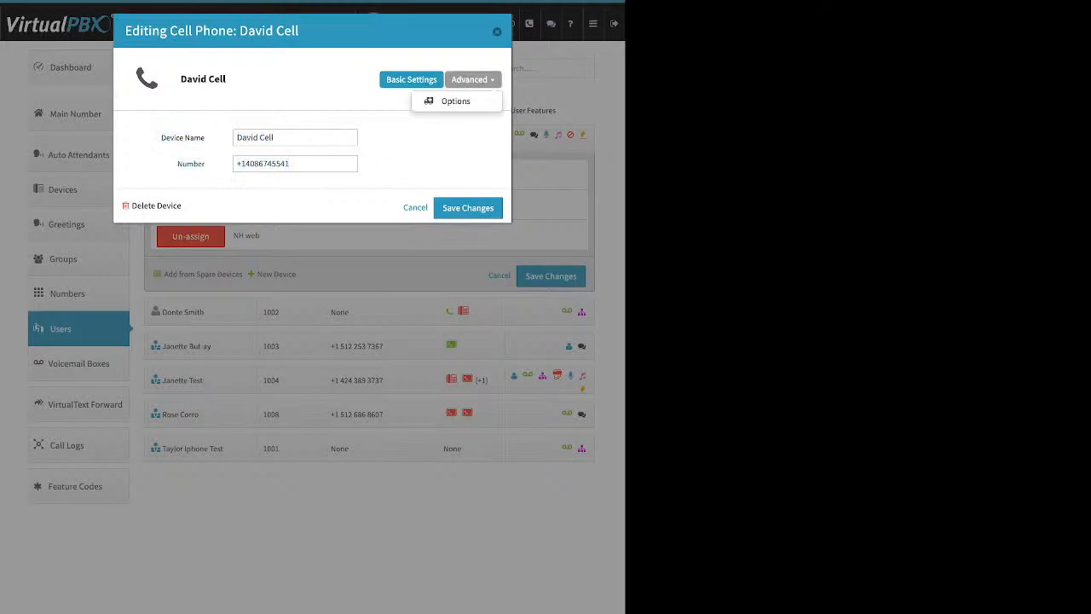
left_click(457, 101)
left_click(237, 155)
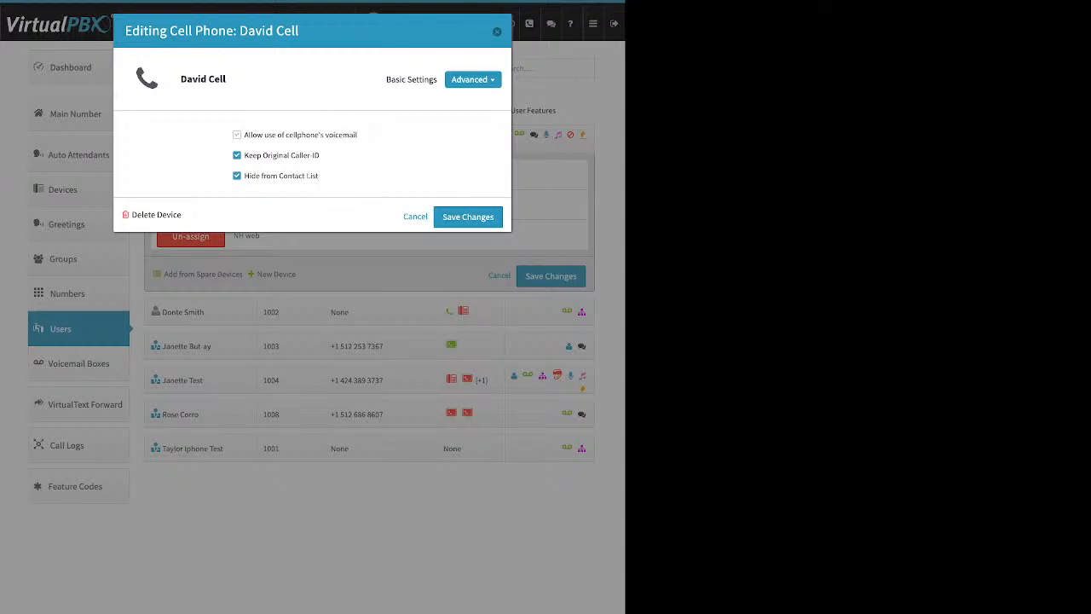
Step: Toggle cellphone voicemail on and back off, disable Keep Original Caller-ID, and close the cell phone
left_click_drag(358, 135, 243, 134)
left_click(243, 134)
left_click(237, 135)
left_click(237, 134)
left_click_drag(320, 156, 244, 156)
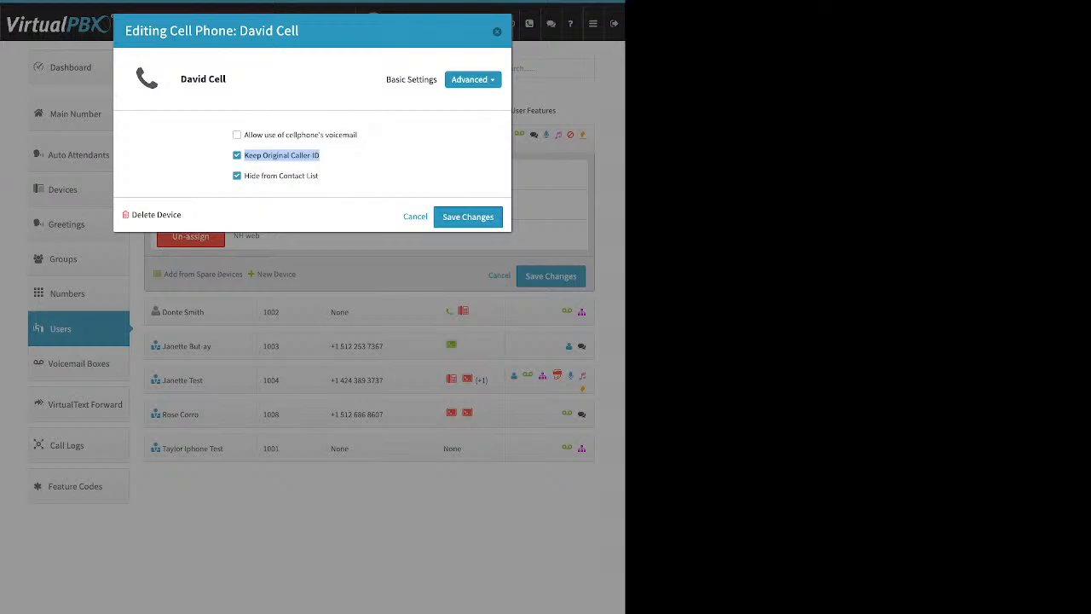
left_click(237, 155)
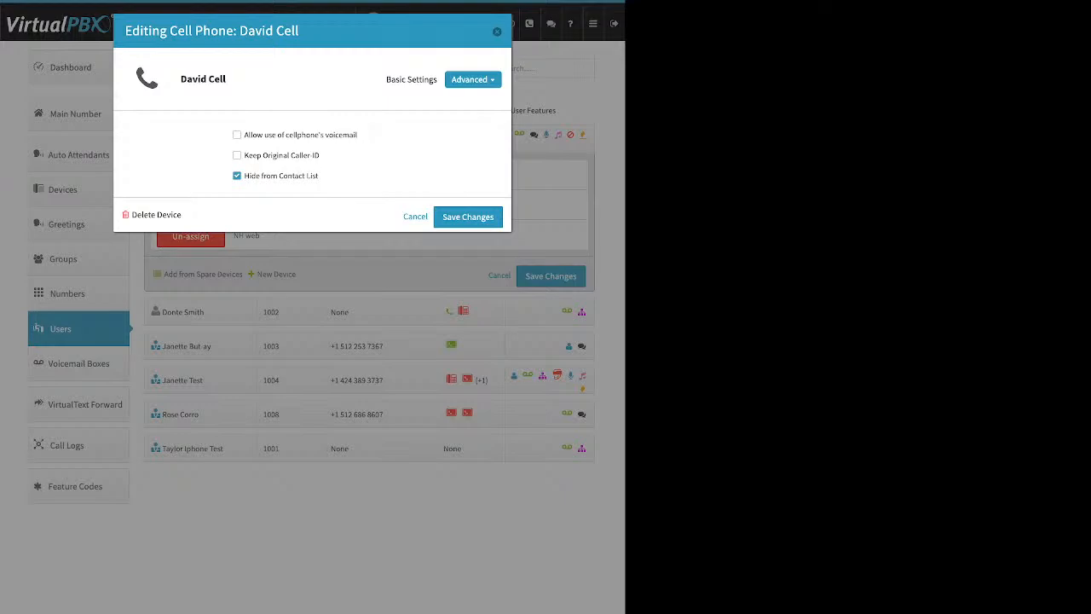
left_click(497, 32)
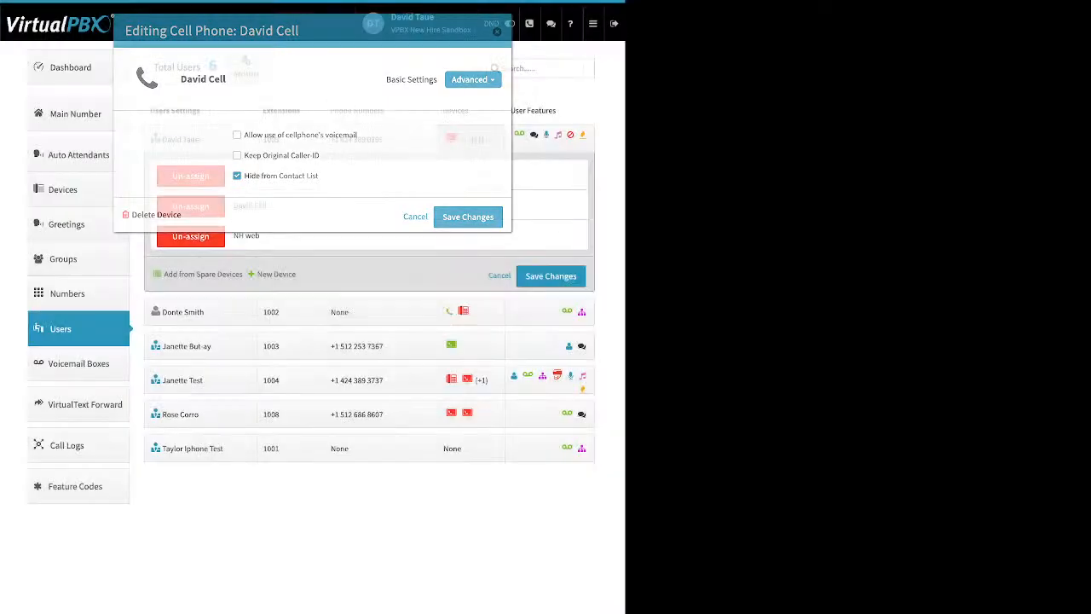
Step: Check the Company Caller ID number from the Dashboard, then return to the Users list
left_click(70, 67)
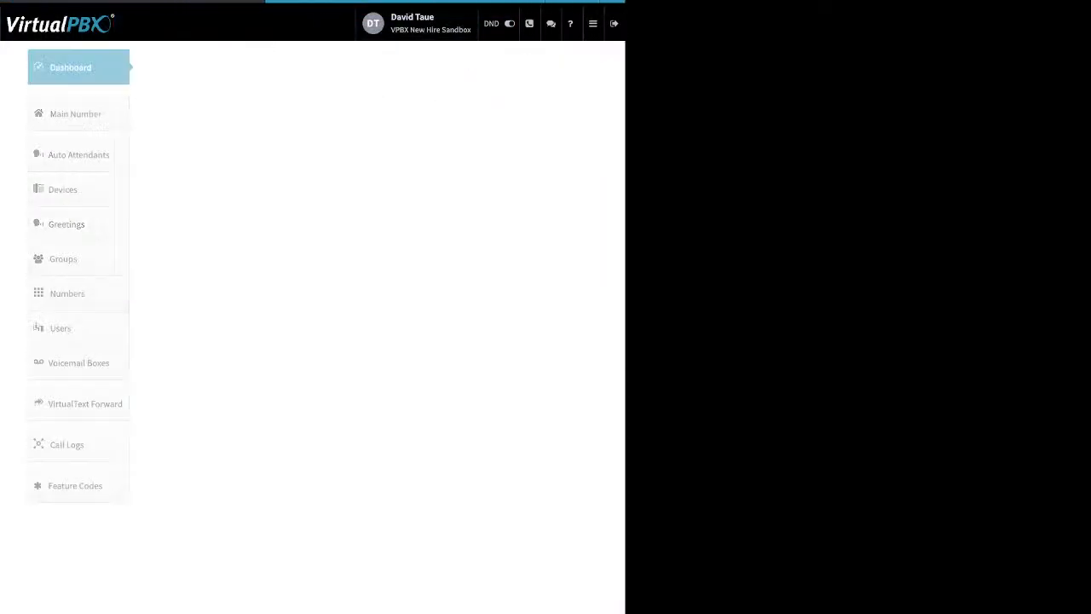
left_click(426, 67)
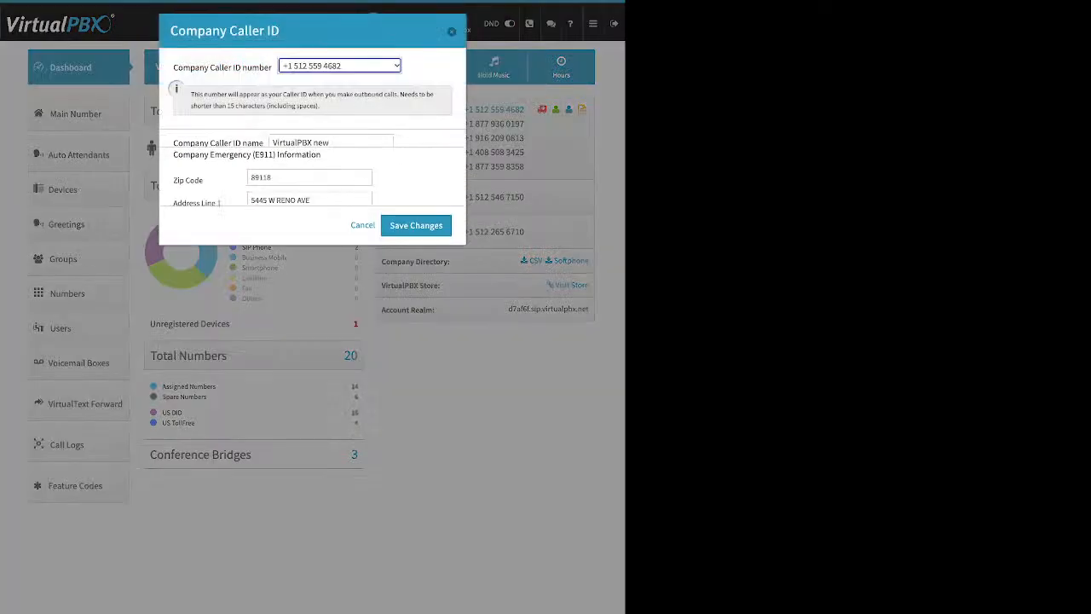
left_click_drag(189, 68, 273, 67)
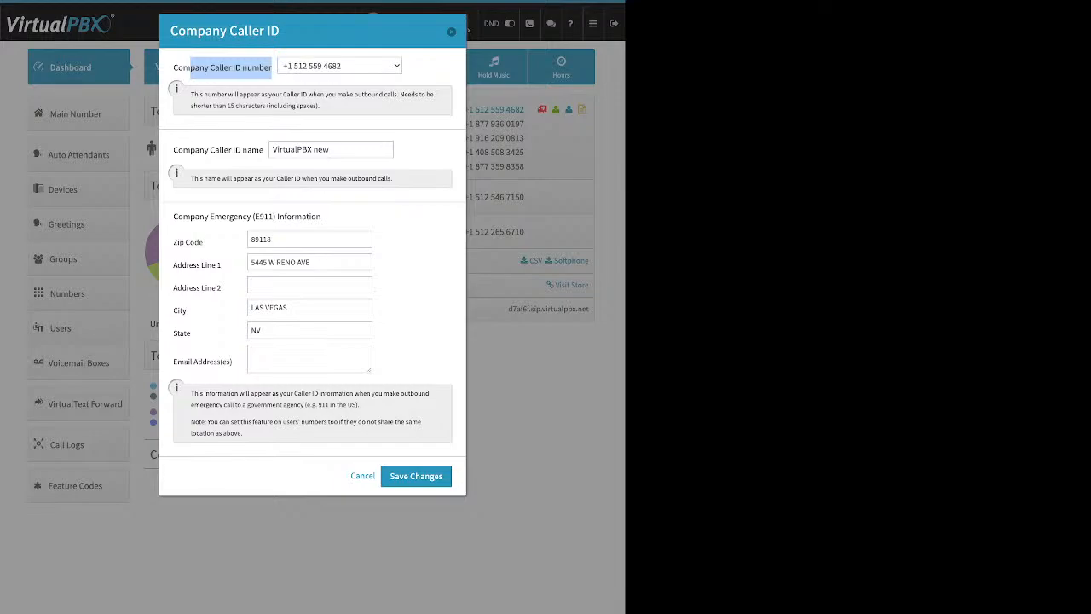
key("Escape")
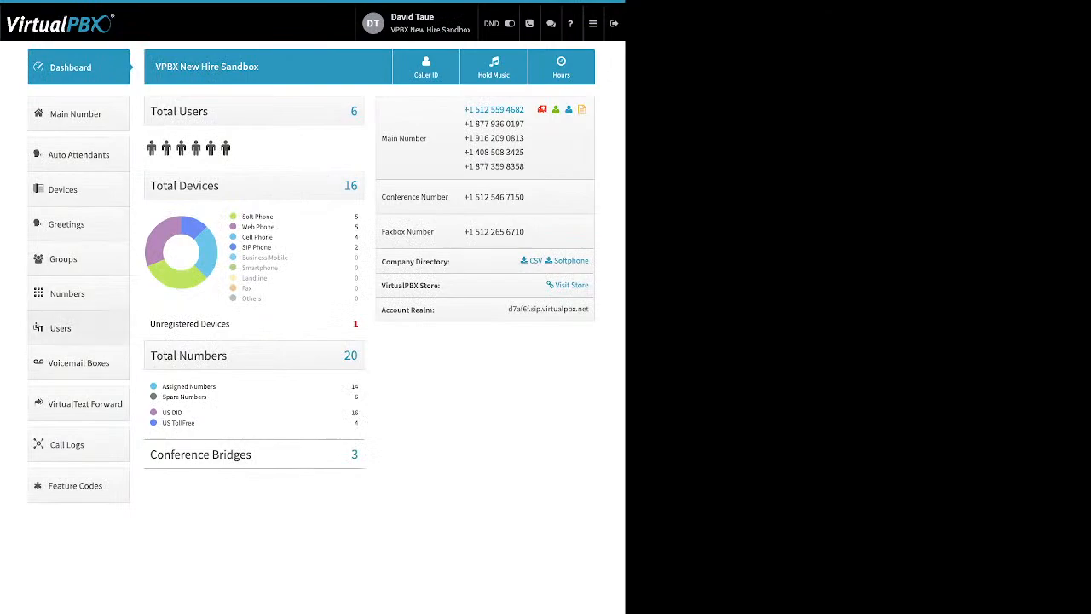
left_click(60, 328)
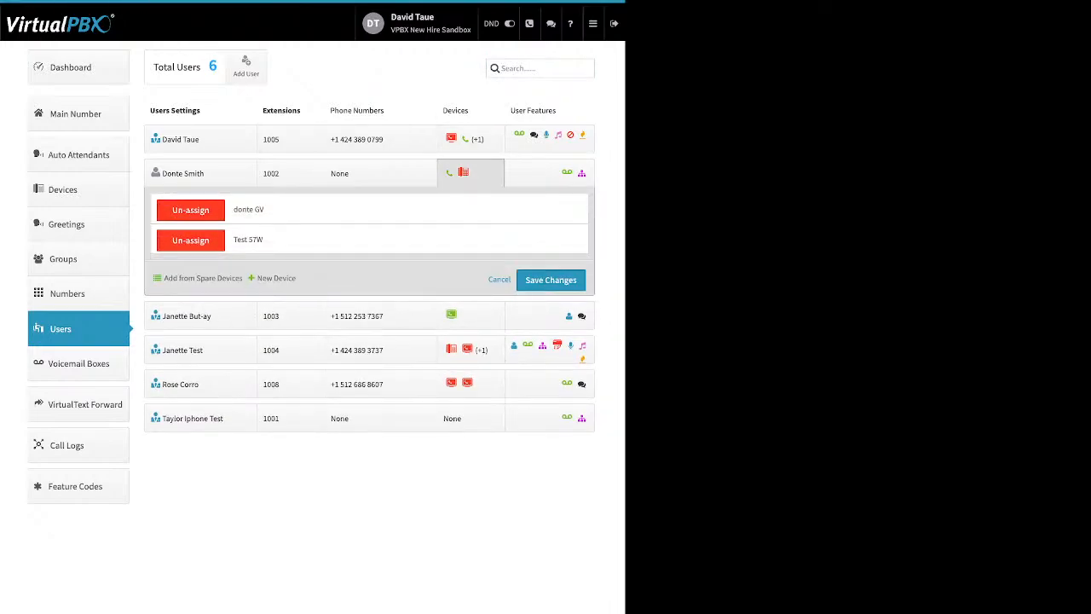
Step: Add a Soft Phone device for extension 1002, dismissing the 911 emergency location warning
left_click(276, 278)
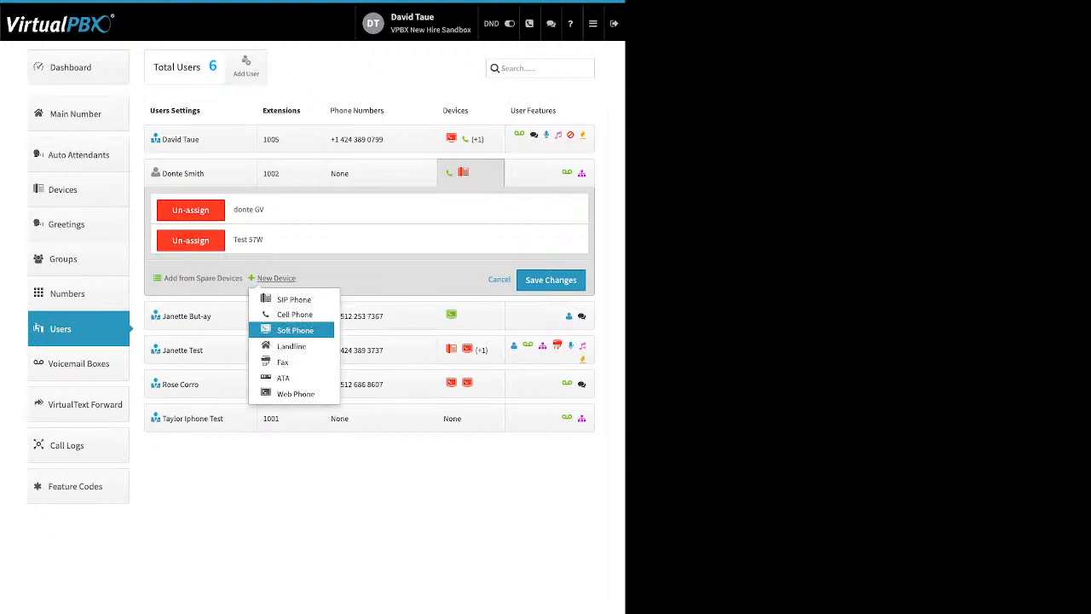
left_click(295, 330)
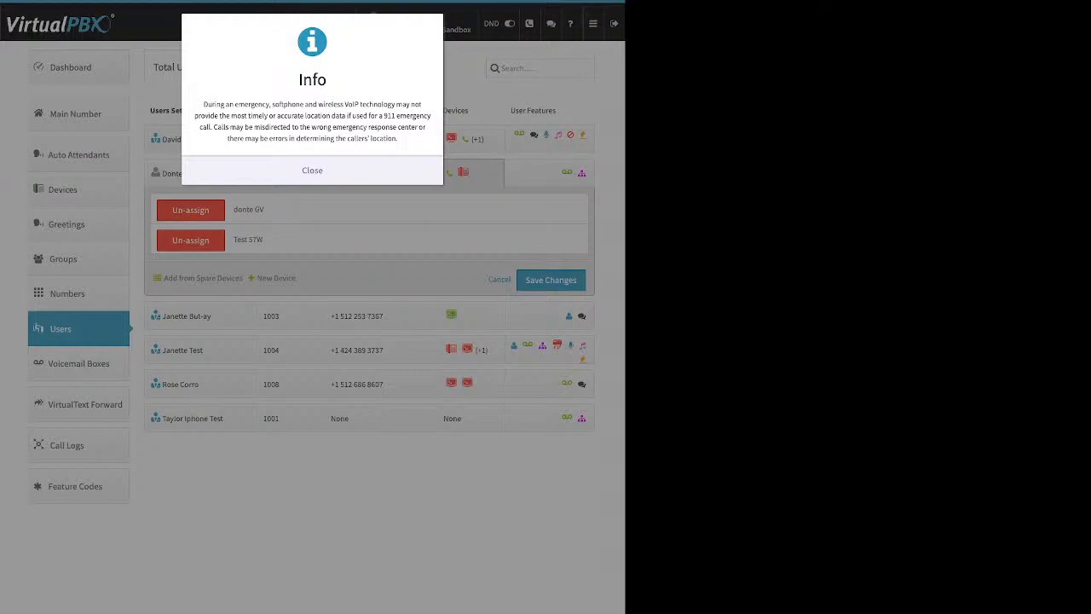
left_click(312, 170)
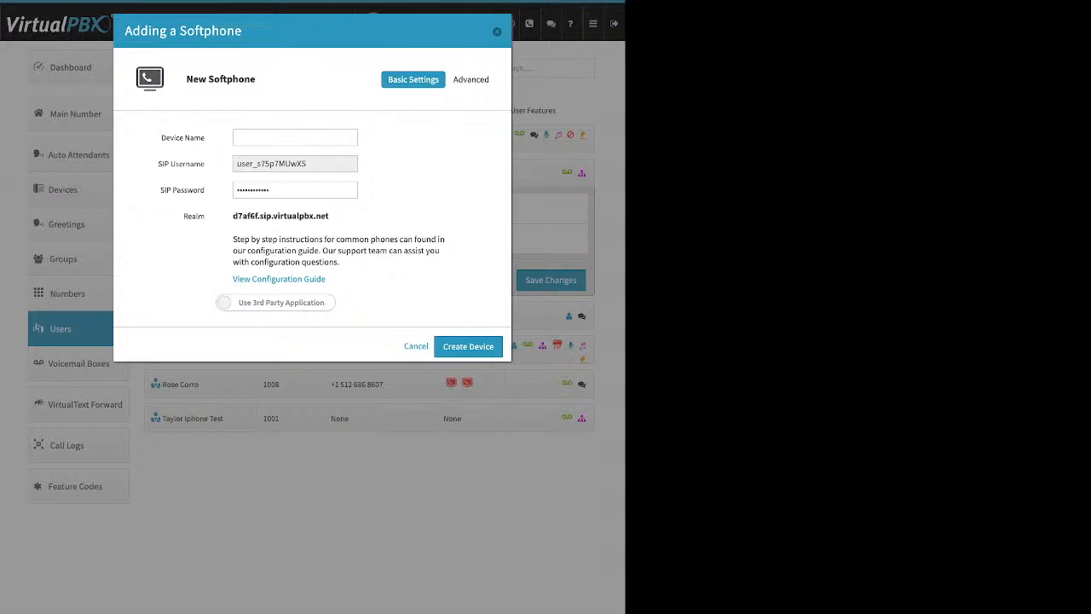
Step: Review the softphone's device name, generated SIP username and SIP password, revealing then hiding it
left_click_drag(161, 138, 247, 164)
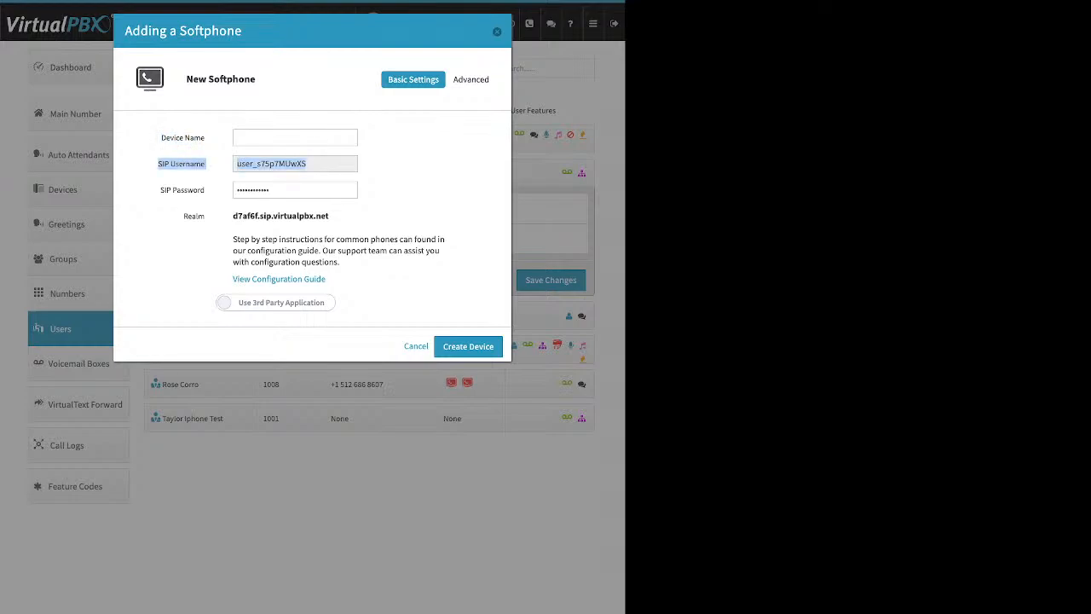
left_click(161, 190)
double_click(271, 164)
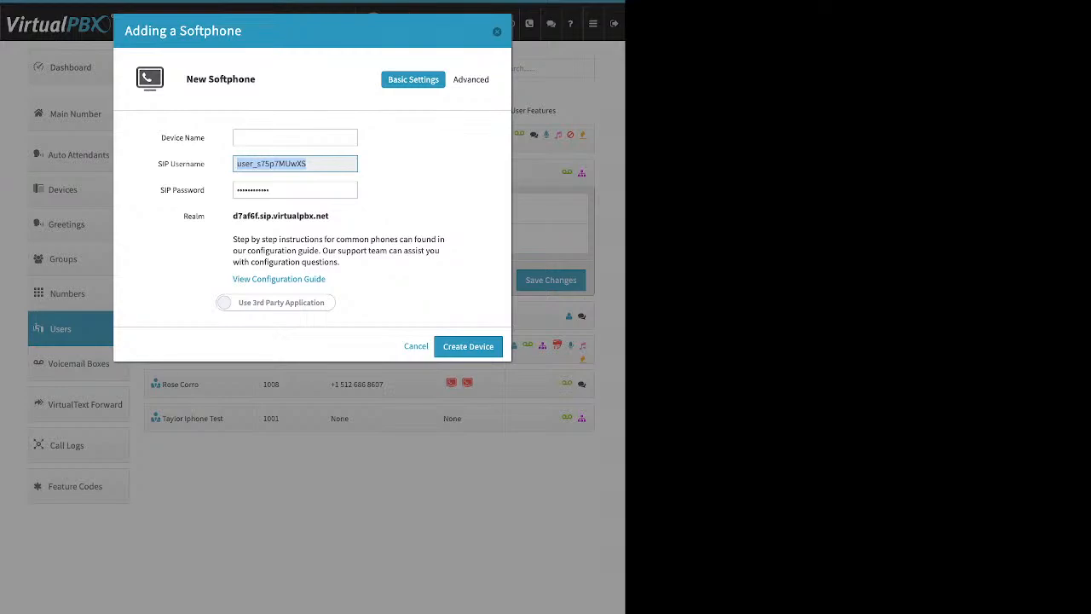
triple_click(182, 190)
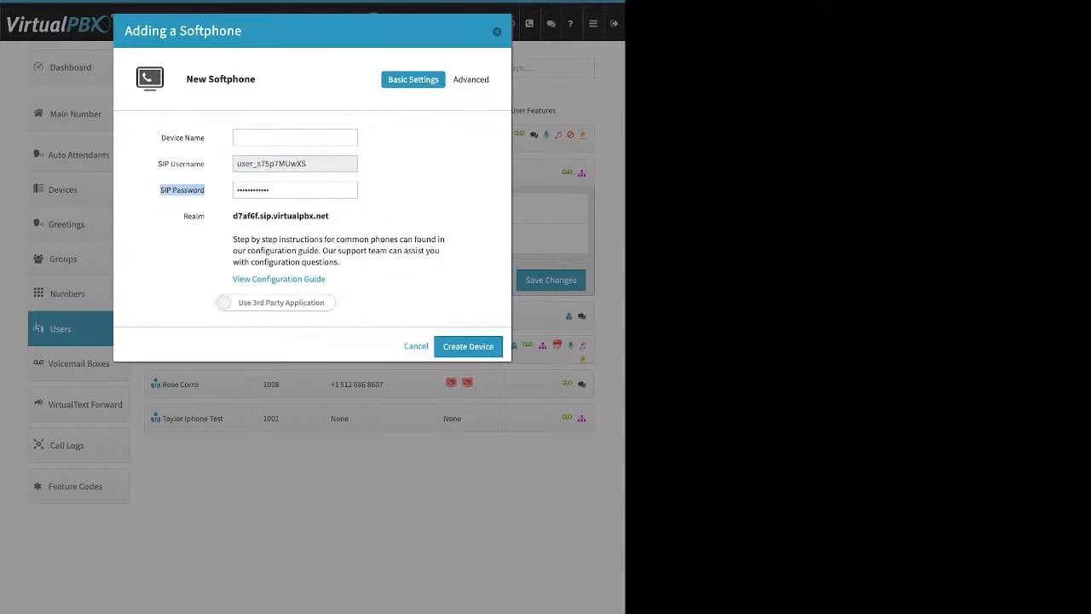
left_click(296, 190)
left_click_drag(295, 190, 237, 190)
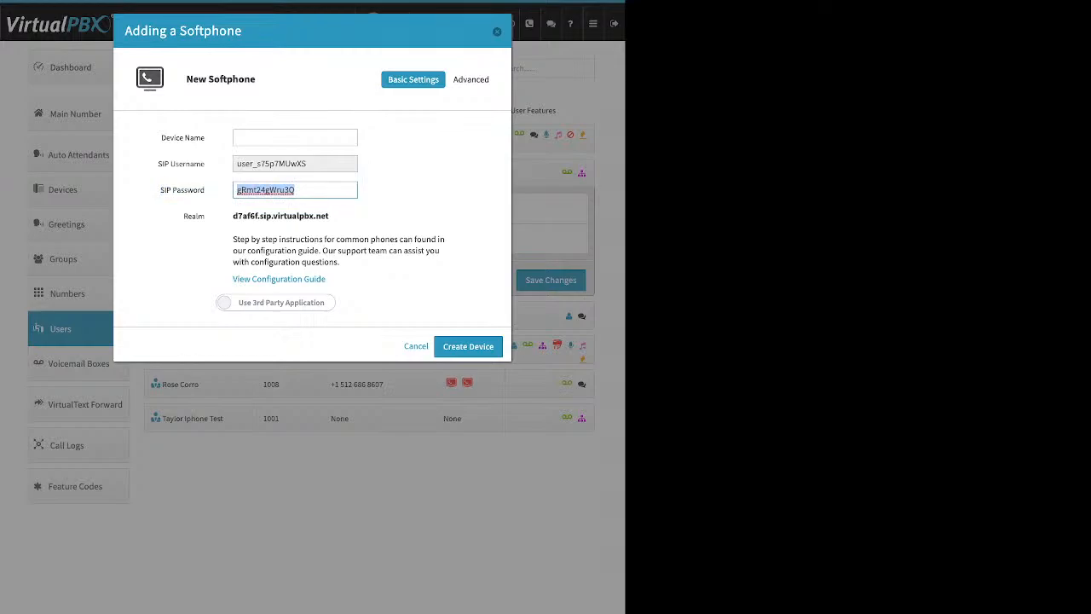
left_click(331, 217)
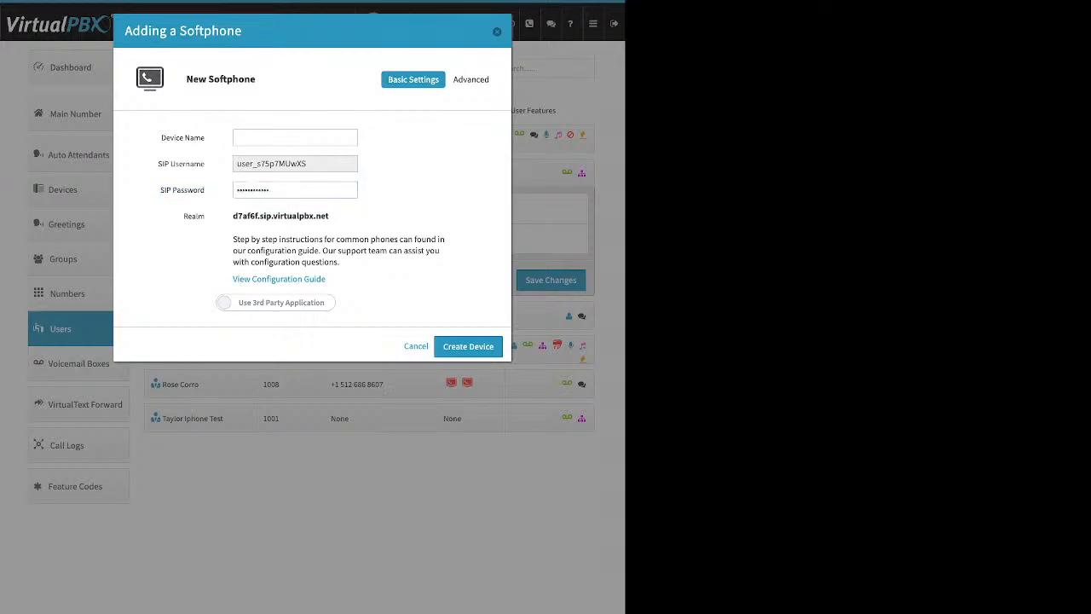
Step: Check the SIP realm and configuration guide, then switch to Use VirtualPBX Application
left_click_drag(331, 216, 232, 217)
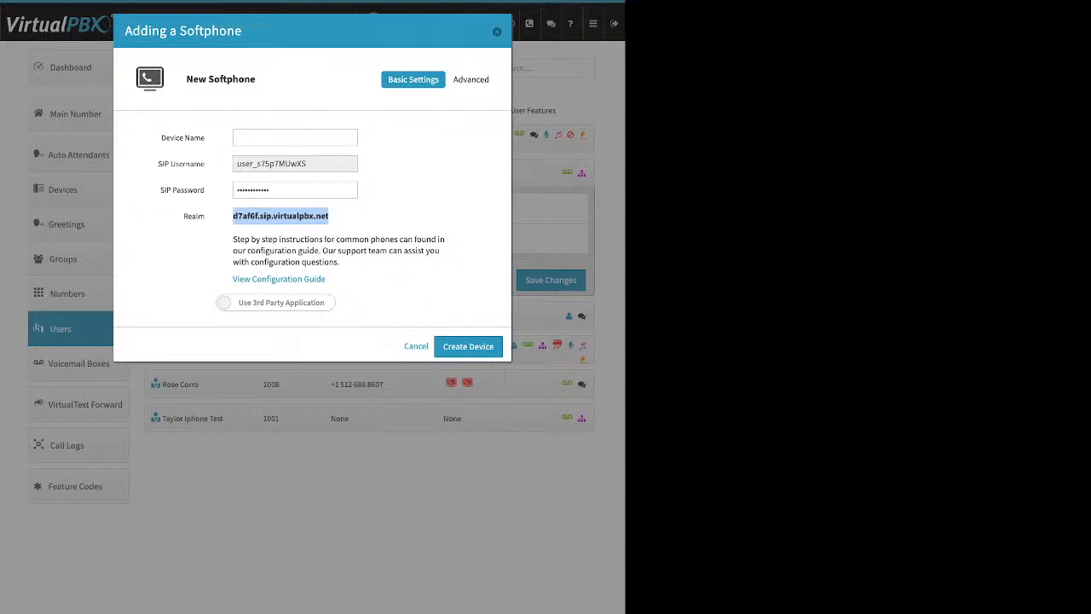
left_click(317, 217)
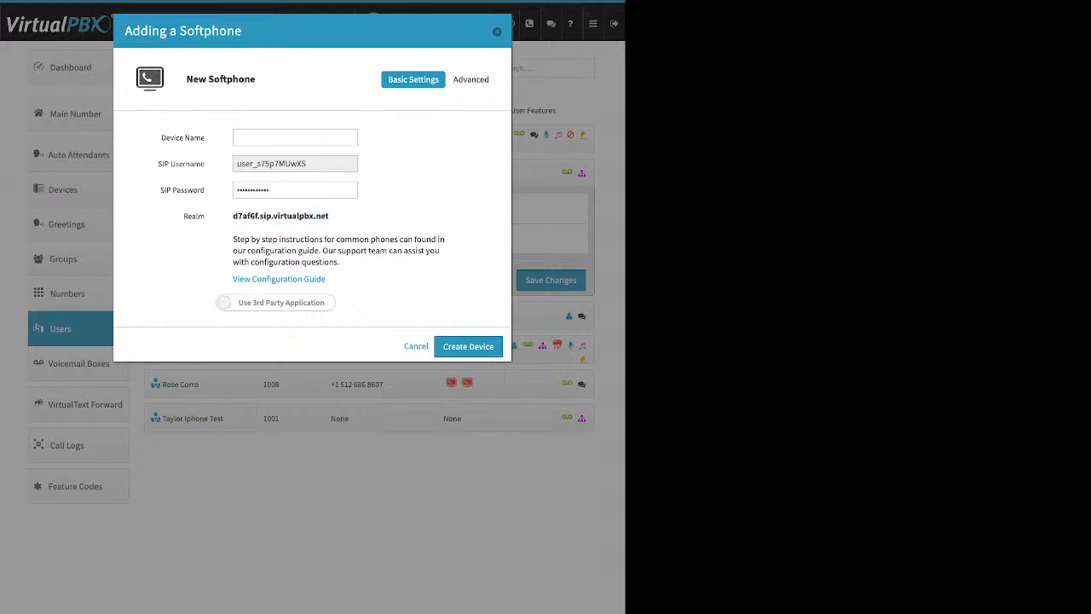
left_click_drag(326, 279, 233, 279)
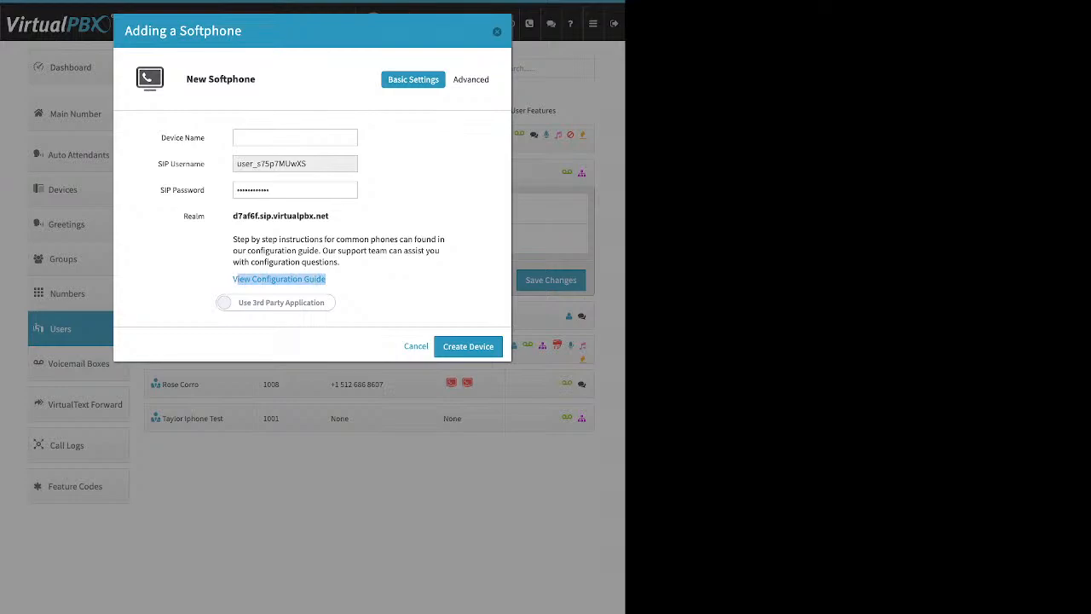
left_click(276, 303)
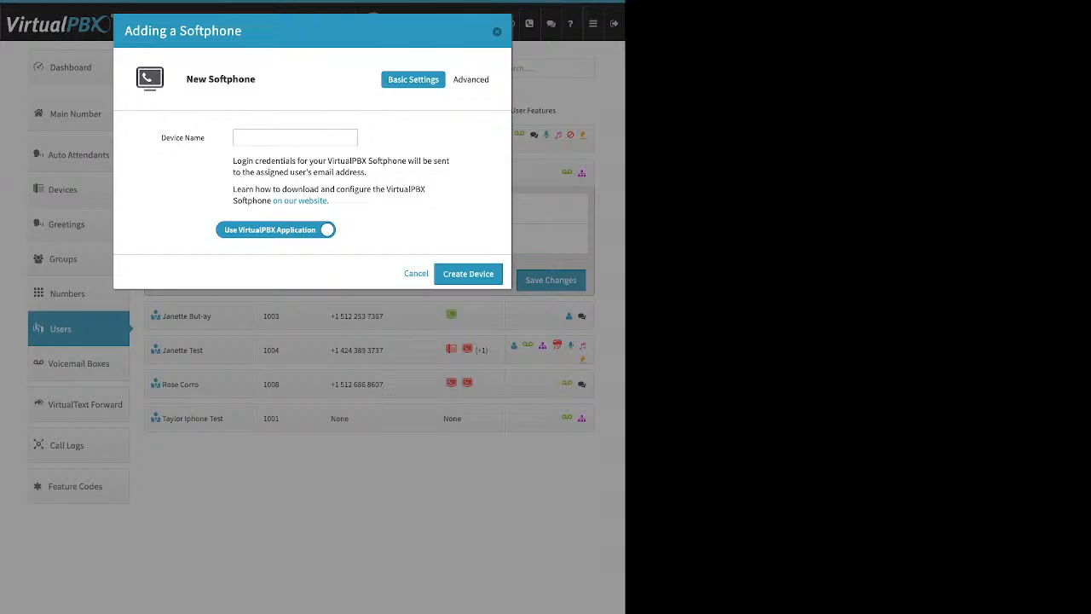
Step: Cancel the softphone without creating it, leaving extension 1002's two devices listed
left_click_drag(167, 137, 206, 137)
key("Escape")
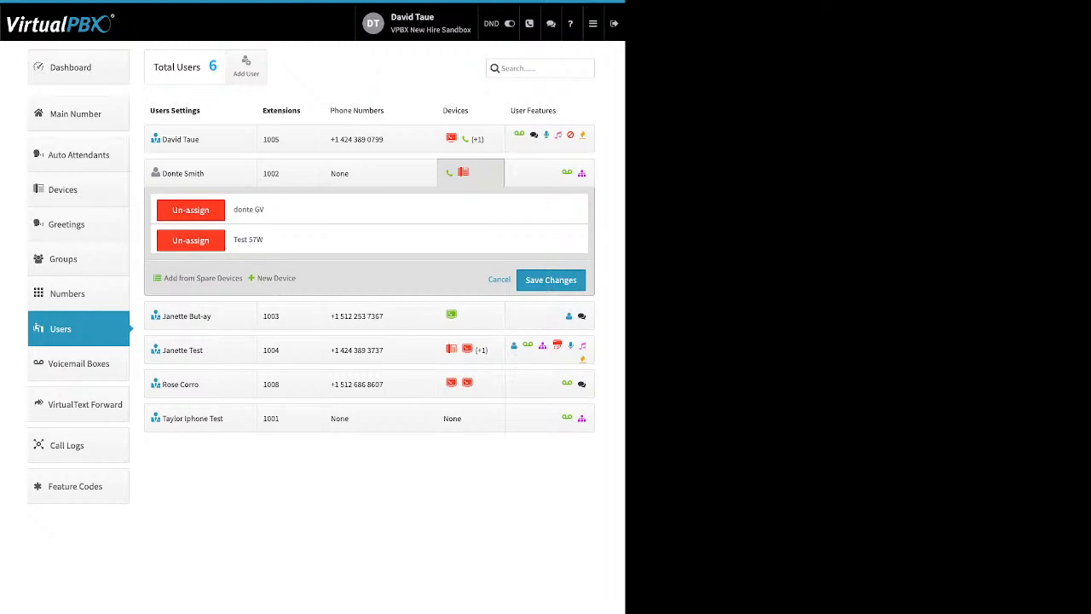
Step: Start a new Web Phone device for extension 1002 and dismiss the 911 emergency location notice
left_click(276, 278)
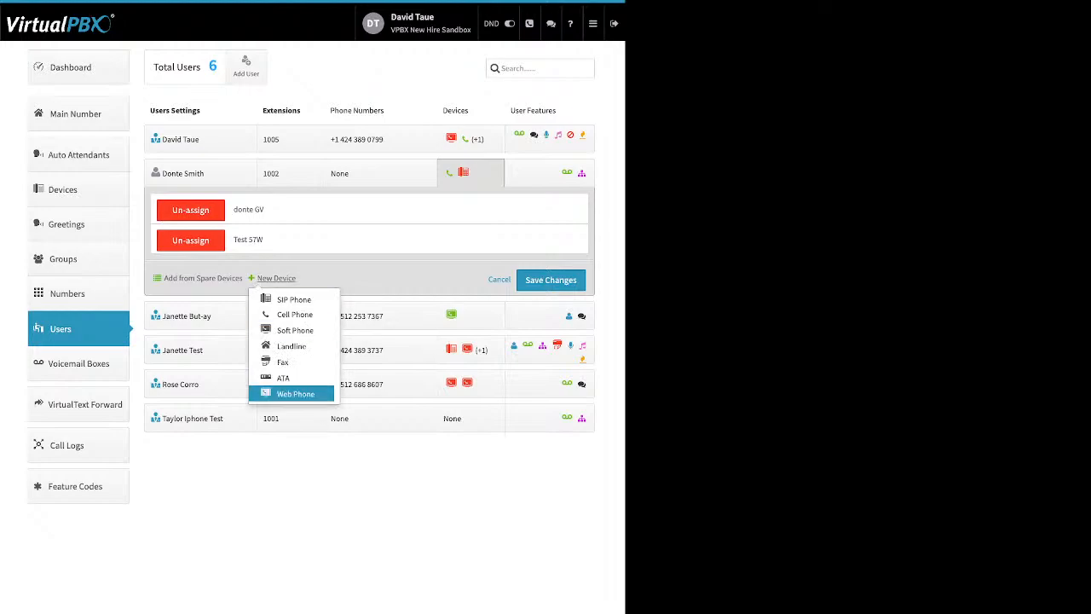
left_click(295, 394)
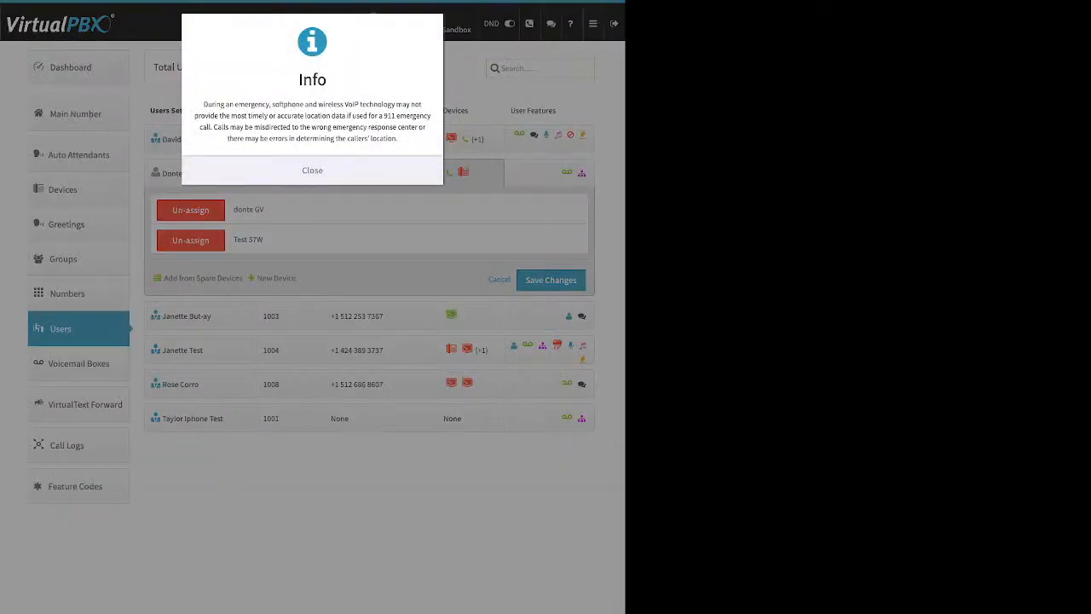
left_click(312, 171)
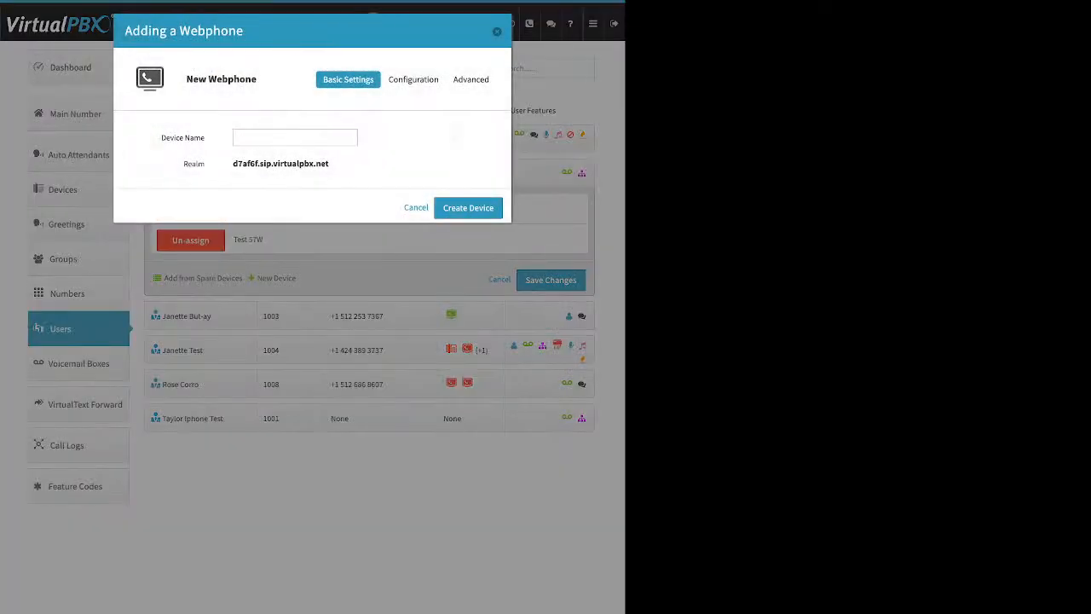
left_click_drag(160, 137, 204, 137)
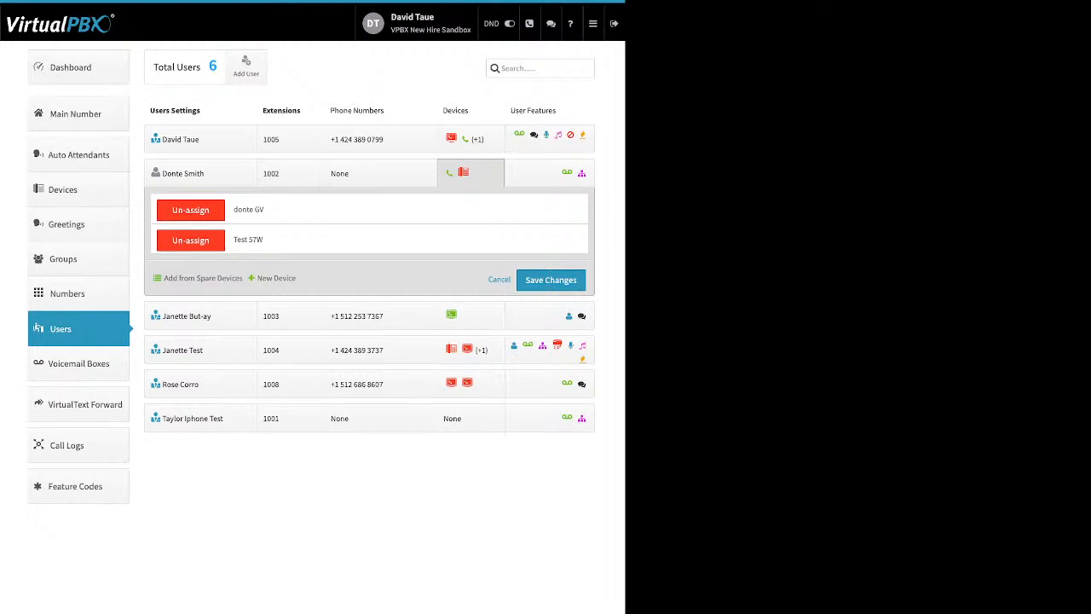
Step: Preview turning on extension 1005's Caller-ID Number with the listed number, then cancel unsaved
left_click(535, 135)
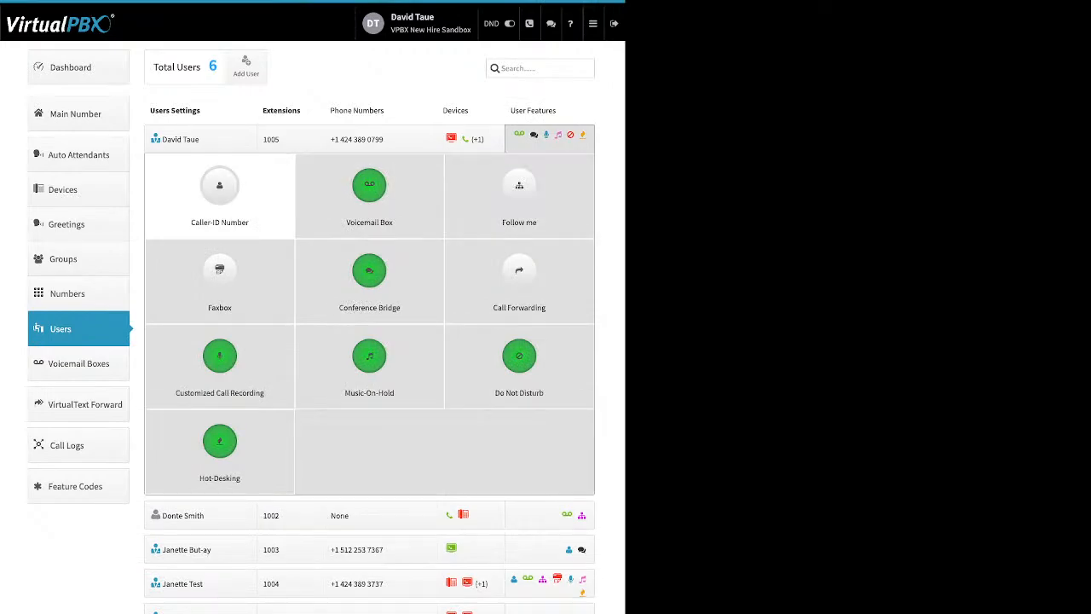
left_click(220, 192)
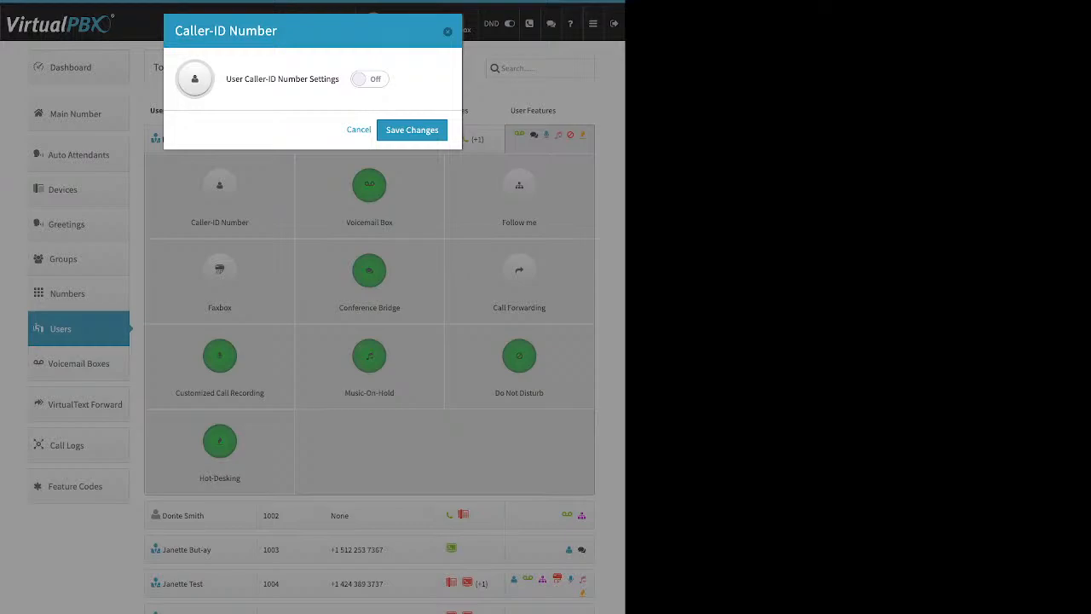
left_click(370, 79)
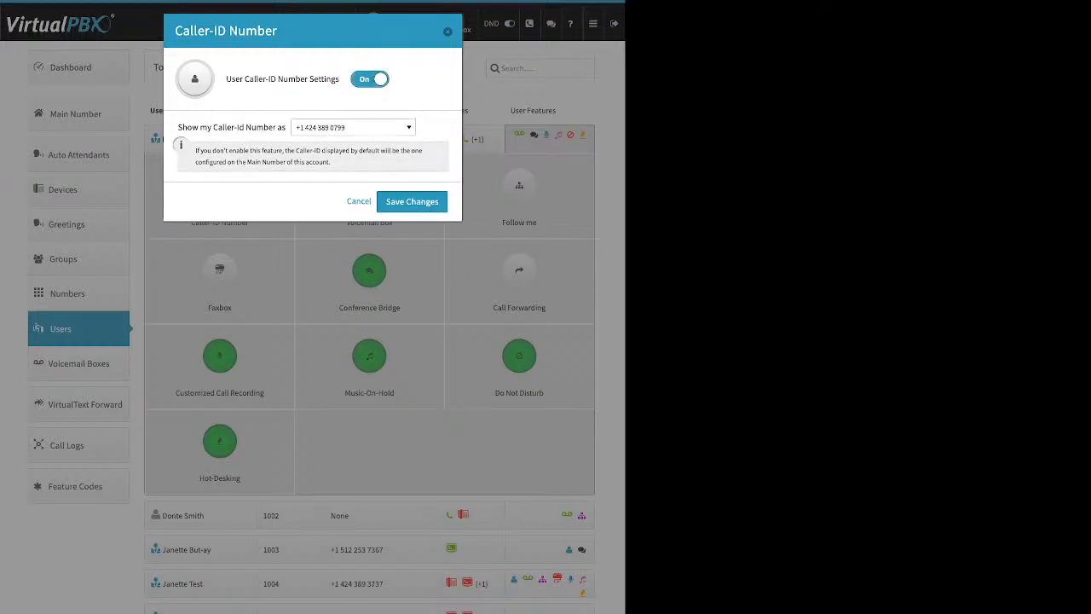
left_click(353, 128)
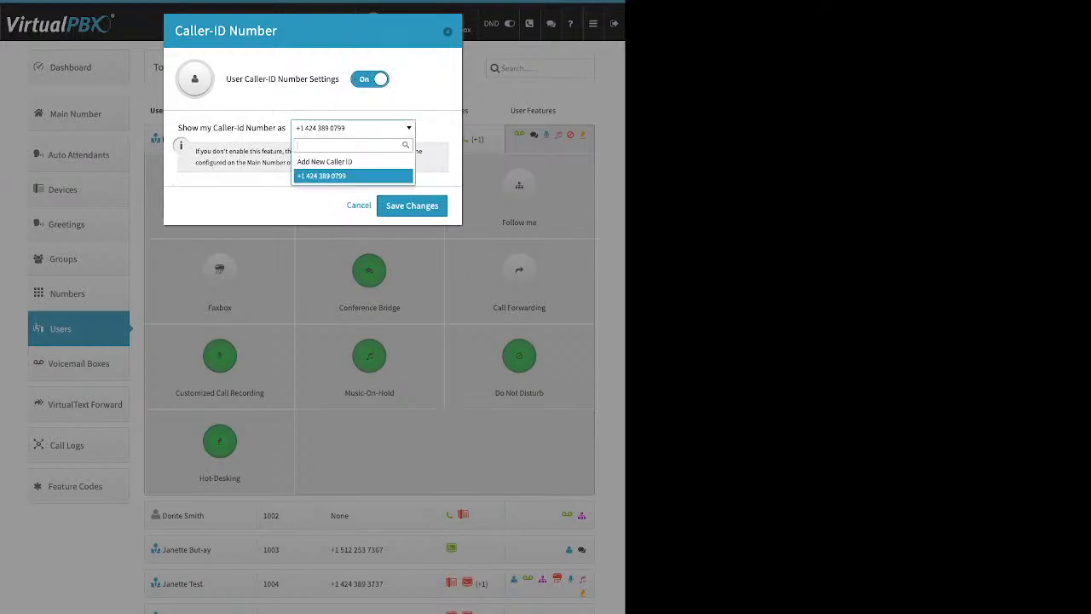
left_click(353, 176)
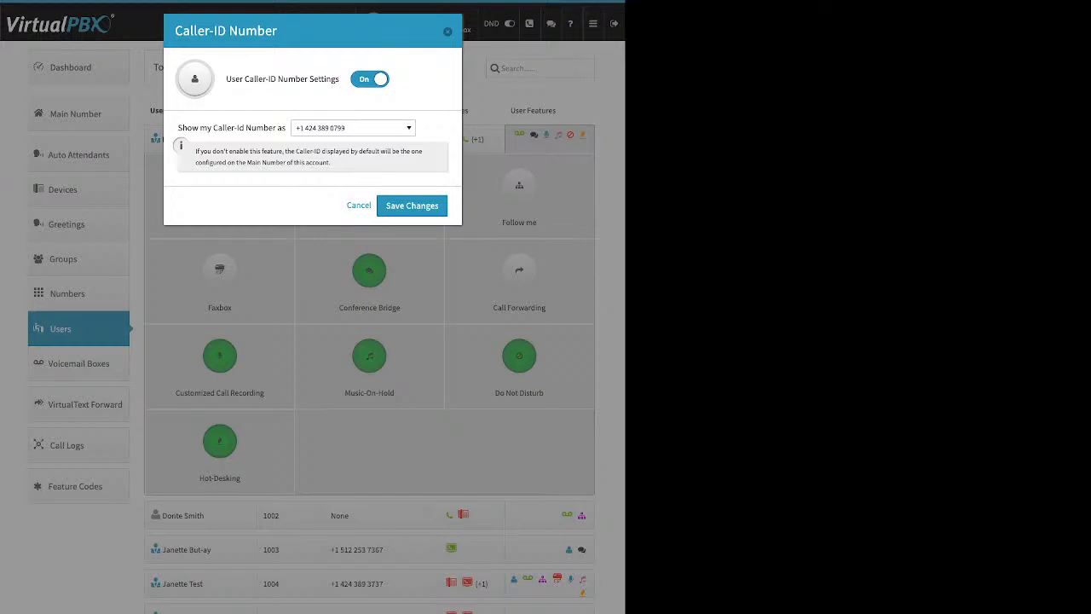
left_click(447, 31)
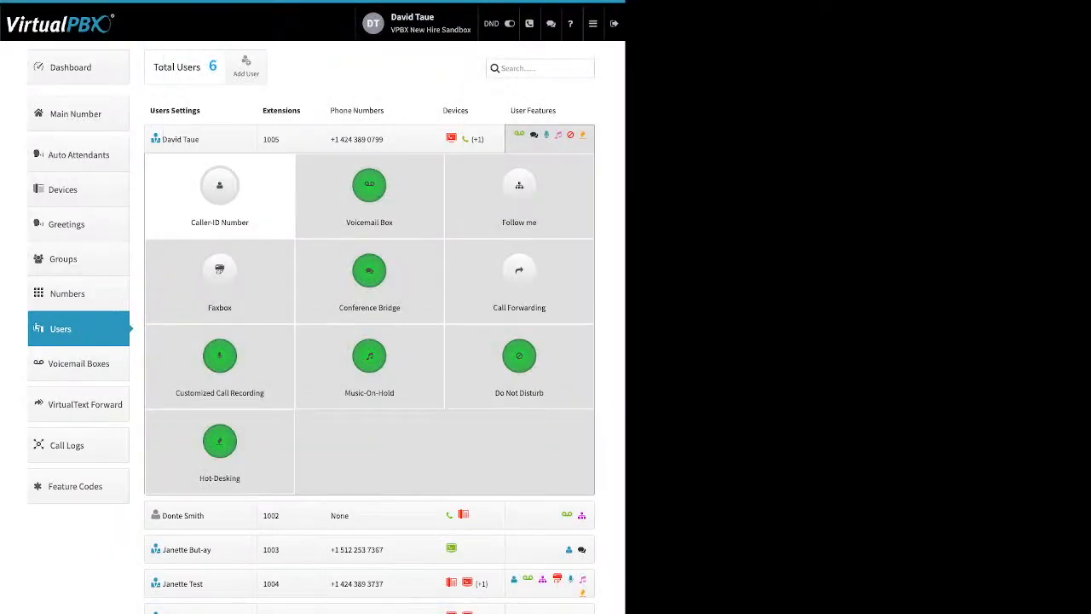
left_click_drag(385, 140, 340, 140)
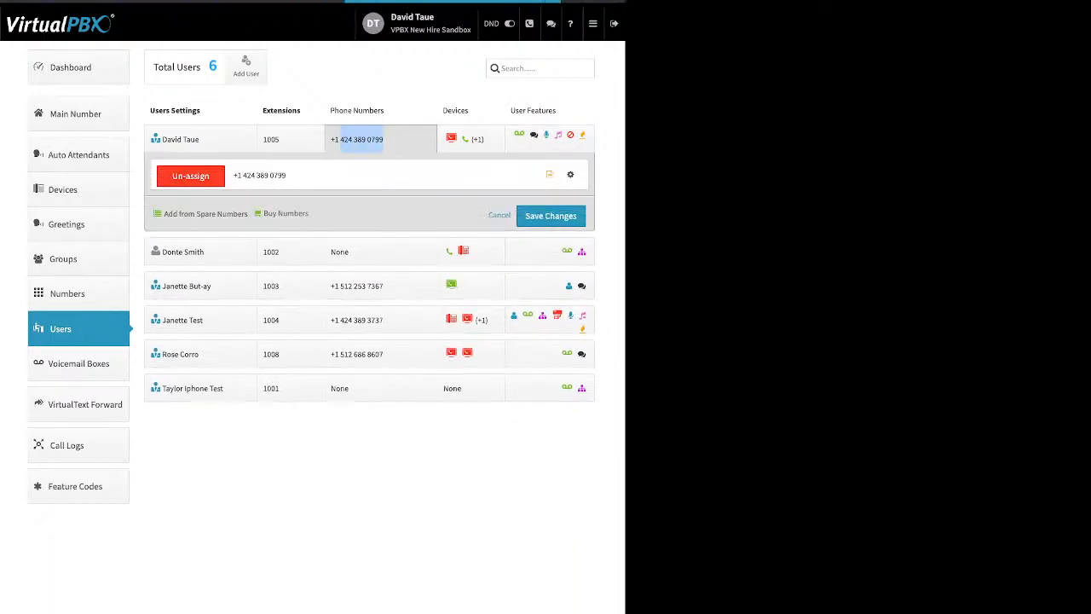
left_click(520, 135)
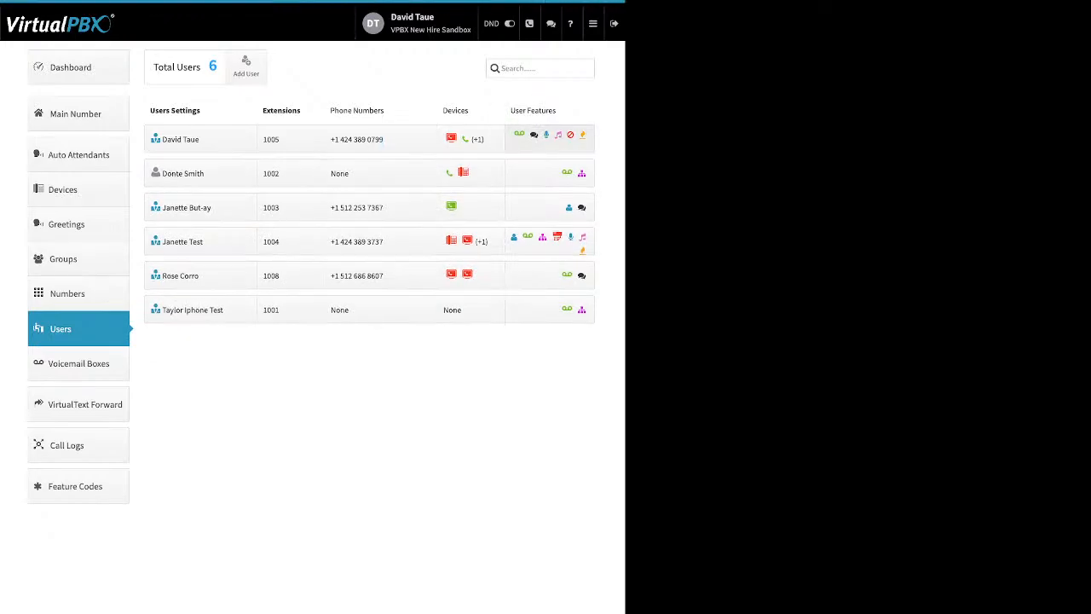
left_click(548, 139)
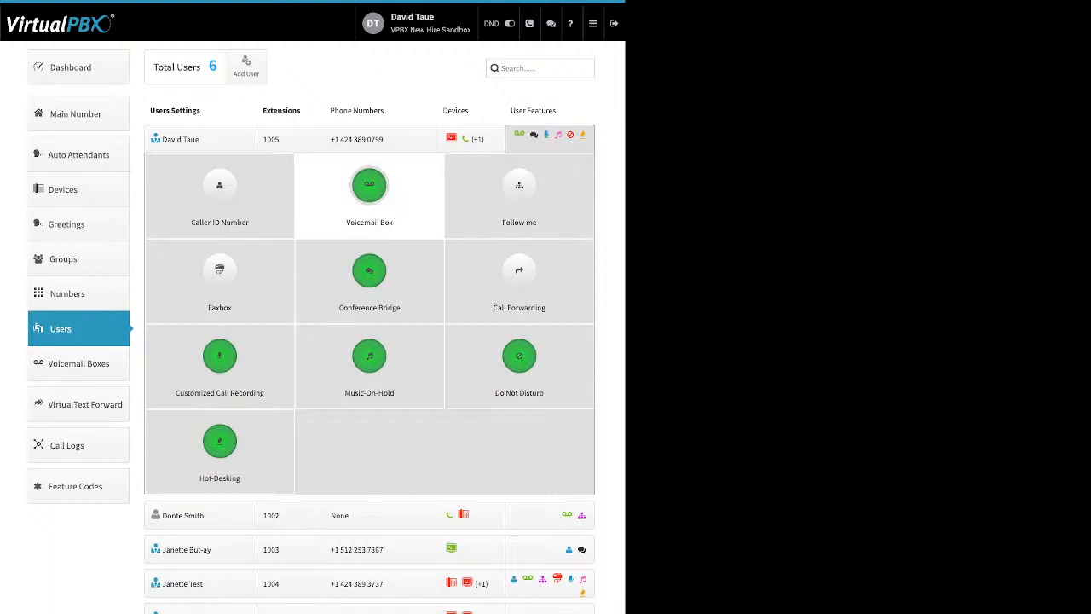
Step: Open extension 1005's Voicemail Box and review its voicemail-to-e-mail and attachment options
left_click(369, 192)
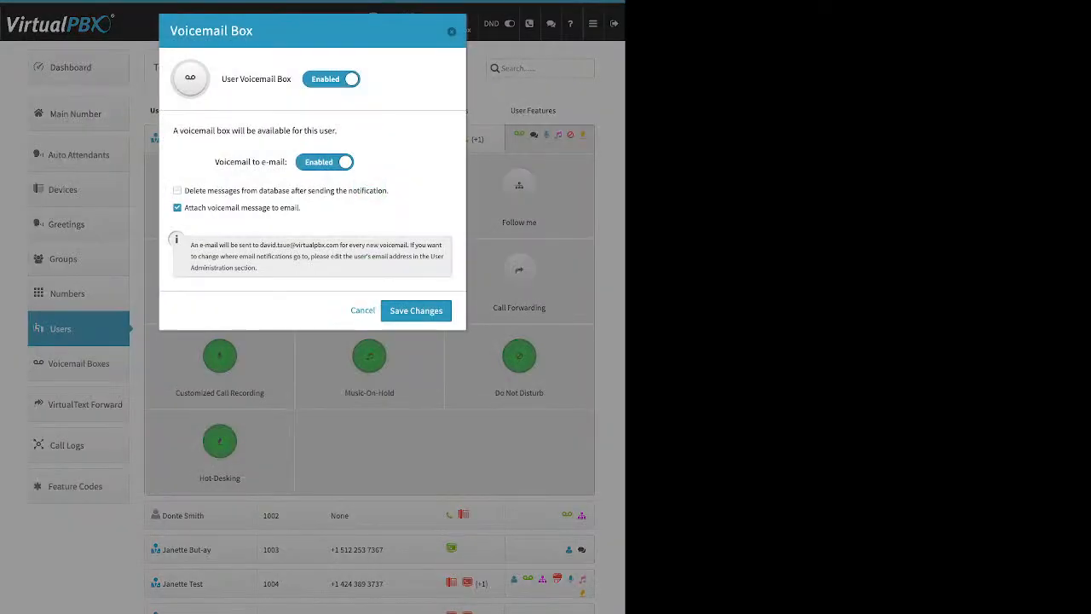
left_click_drag(215, 162, 282, 162)
left_click_drag(302, 208, 185, 208)
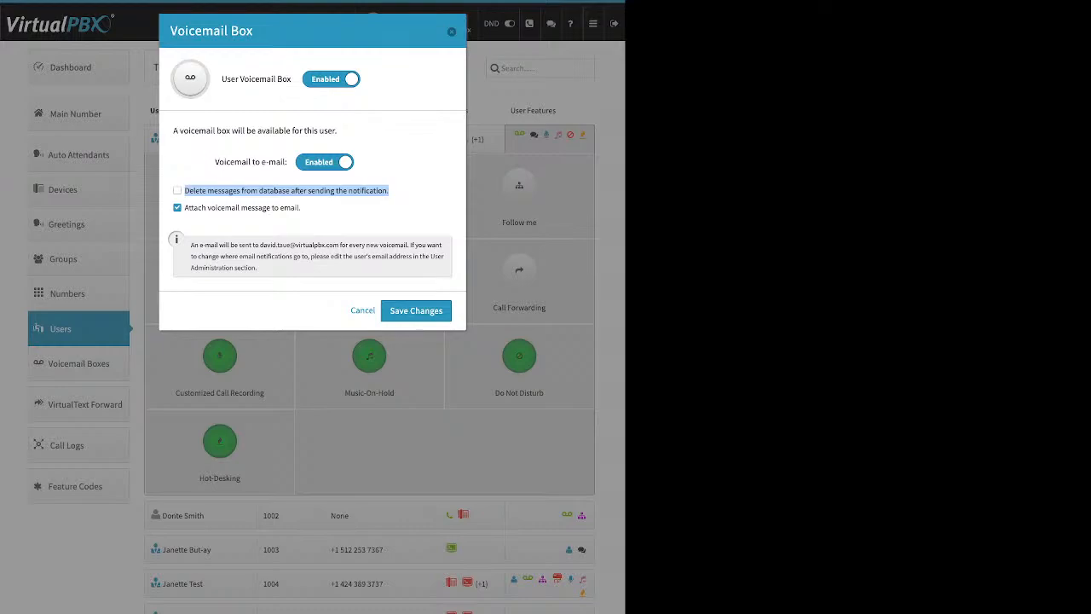
Step: Toggle 'Delete messages after notification' on and back off, then close the Voicemail Box dialog
left_click(178, 190)
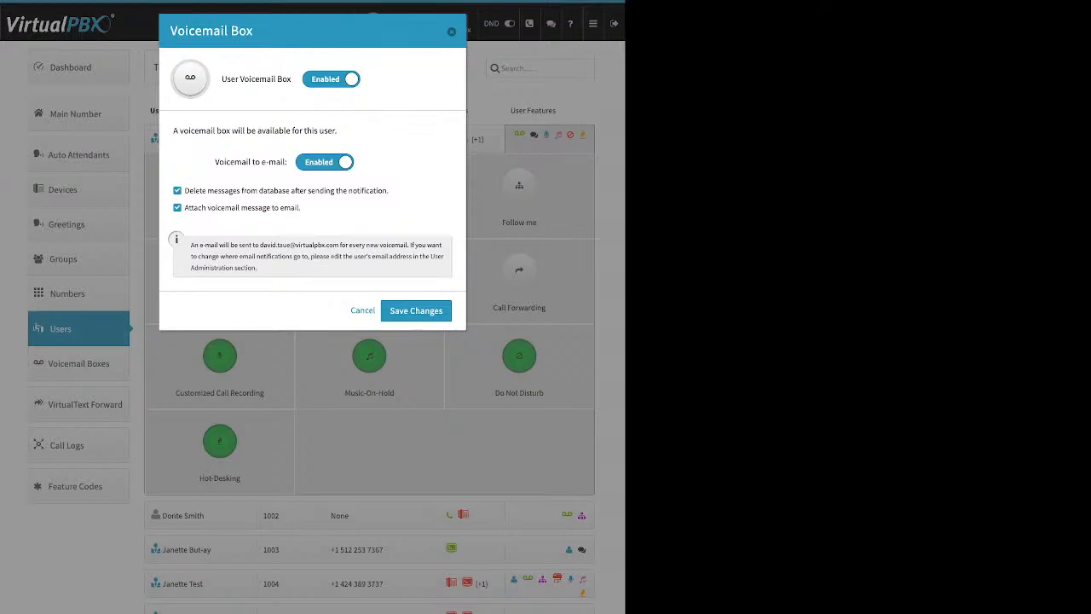
left_click(178, 190)
key("Escape")
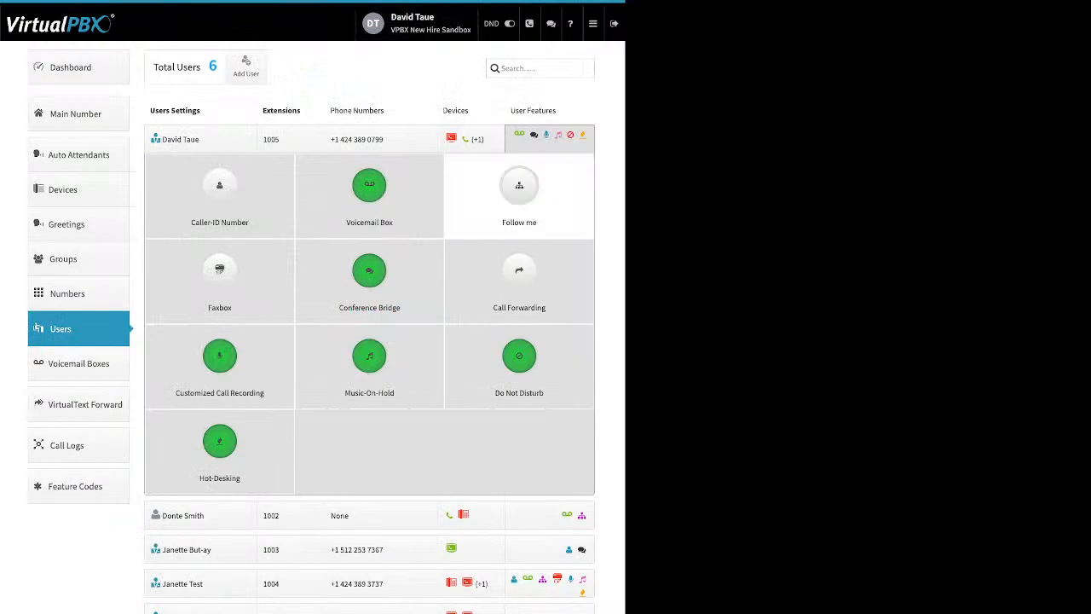
Step: Open extension 1005's Follow me settings and switch them to Enabled
left_click(520, 189)
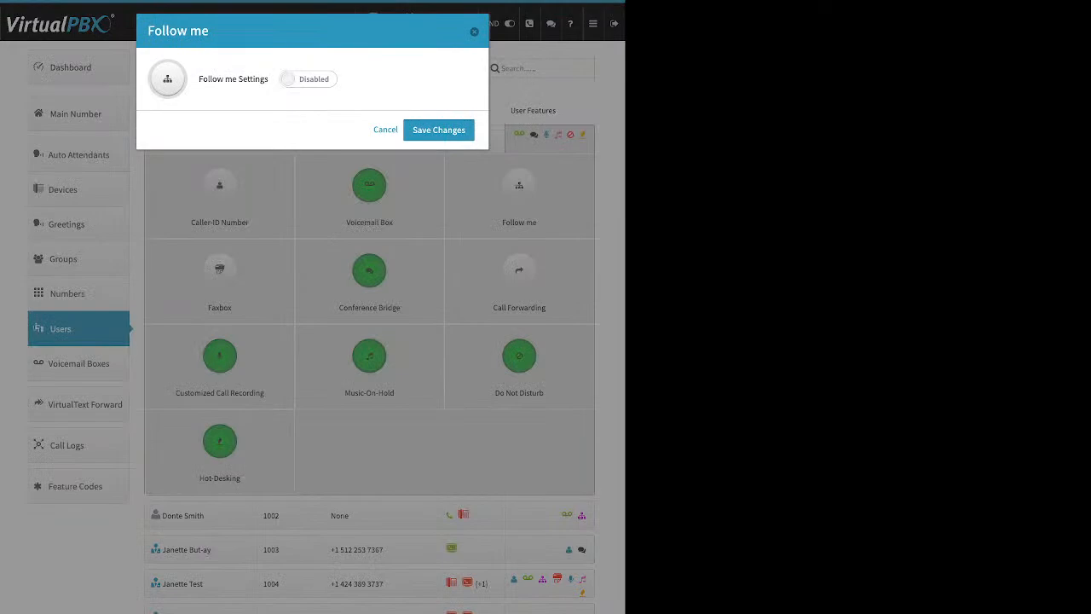
left_click_drag(199, 79, 264, 79)
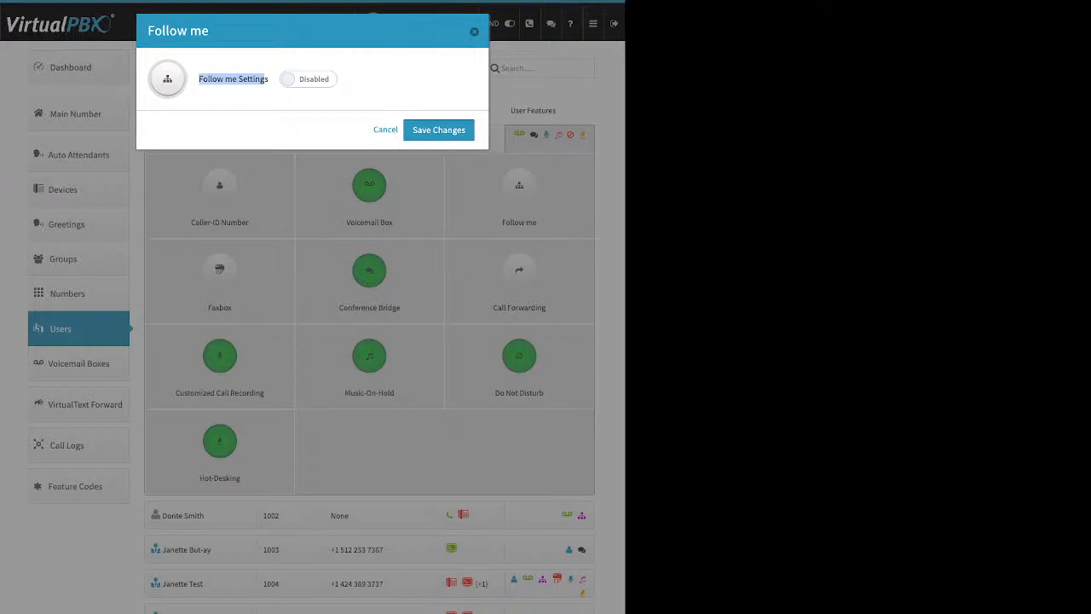
left_click(309, 79)
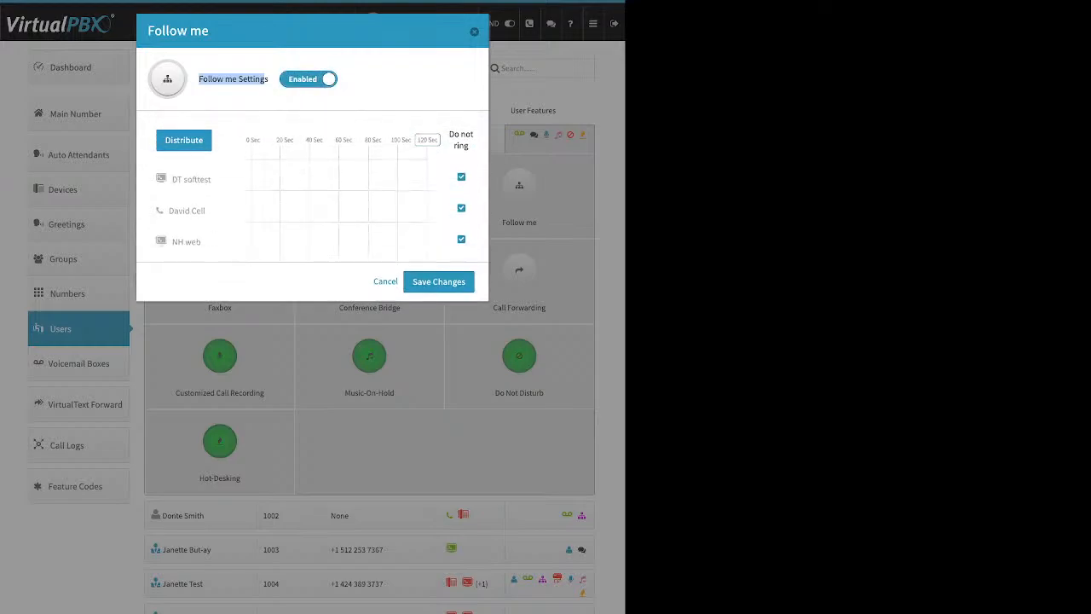
left_click(375, 85)
left_click_drag(449, 134, 465, 146)
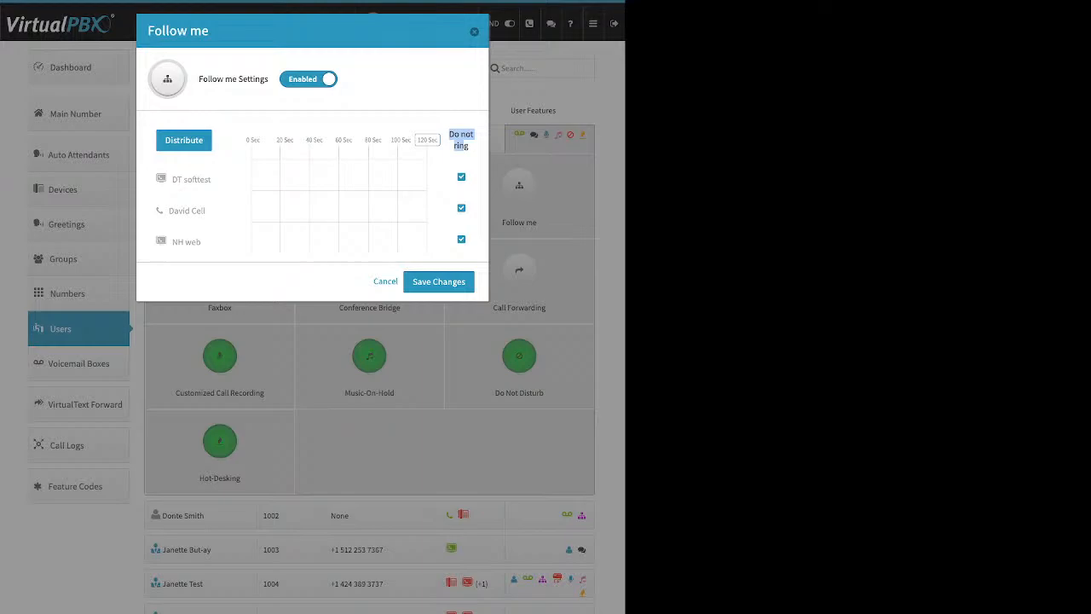
left_click(464, 147)
Step: Let DT softtest and NH web ring, rough in their ranges, and set the scale to 60 seconds
left_click(461, 178)
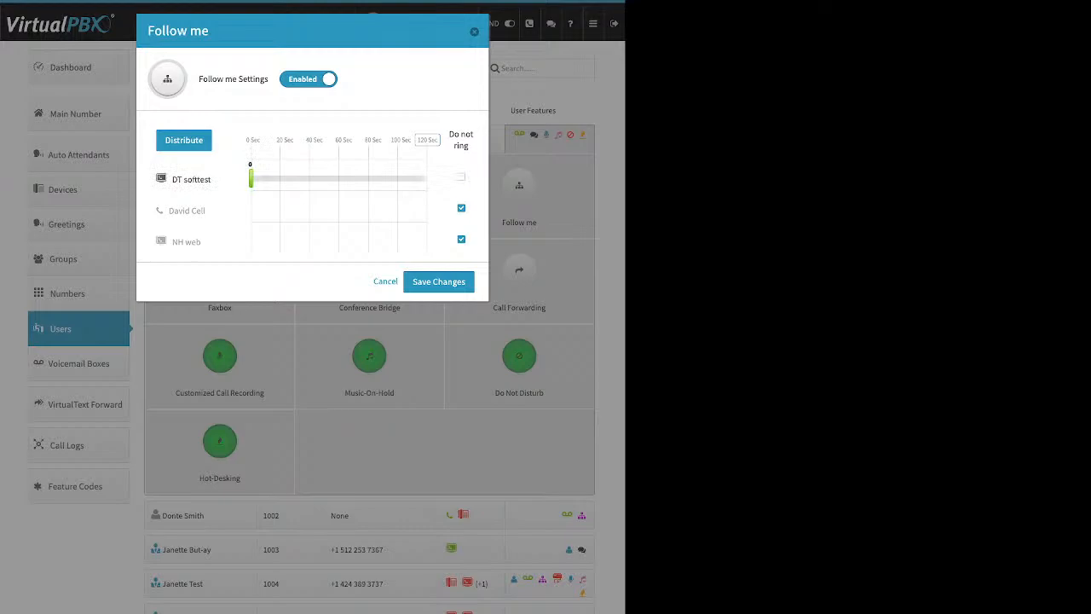
left_click(462, 239)
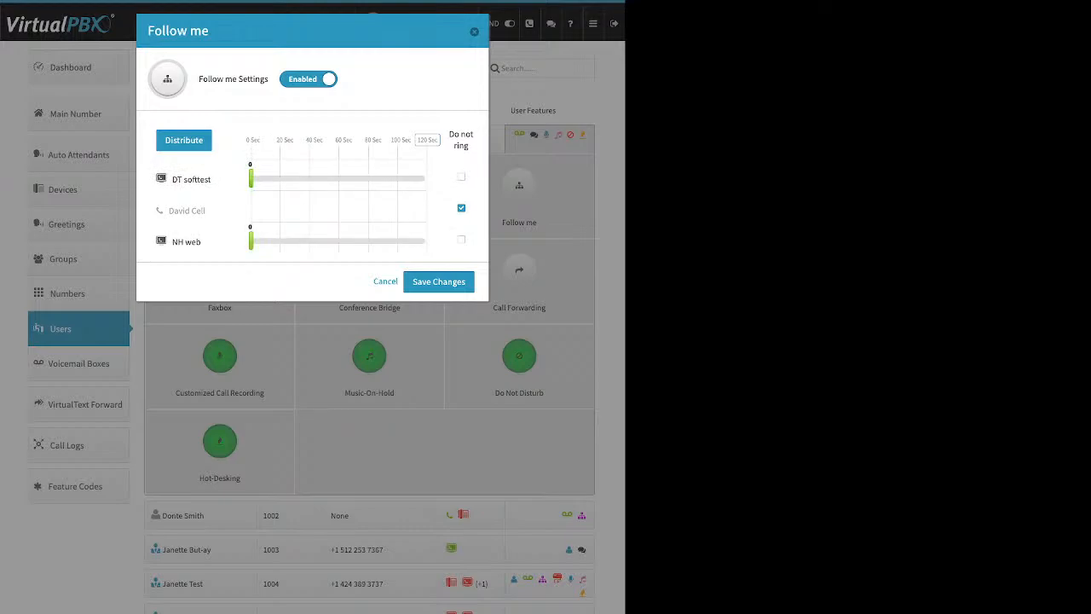
left_click_drag(252, 178, 306, 178)
left_click_drag(251, 241, 296, 242)
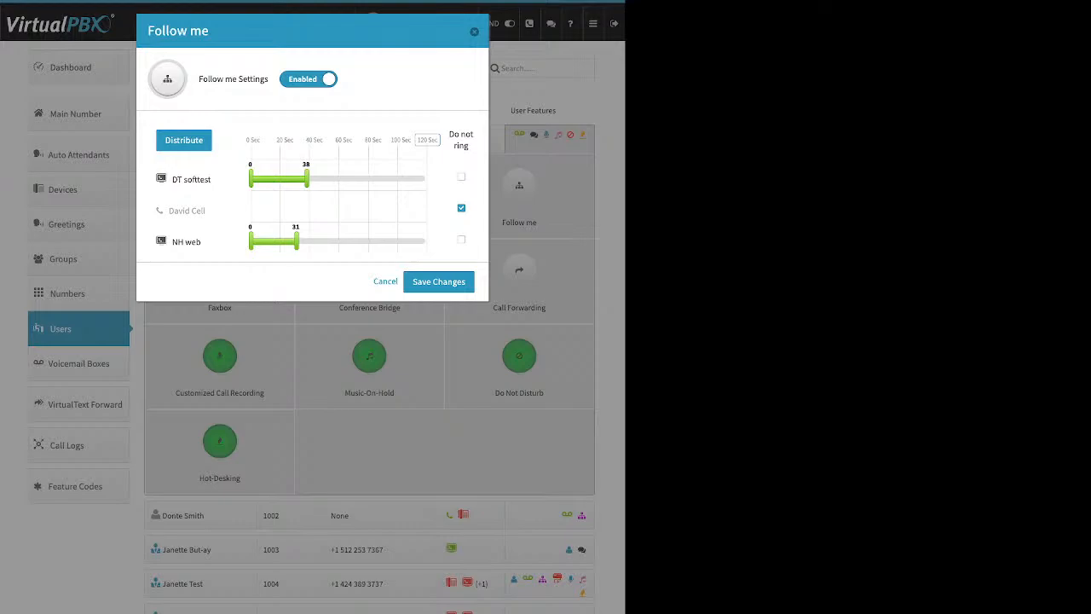
left_click_drag(276, 141, 324, 141)
left_click(427, 140)
type("60")
key("Return")
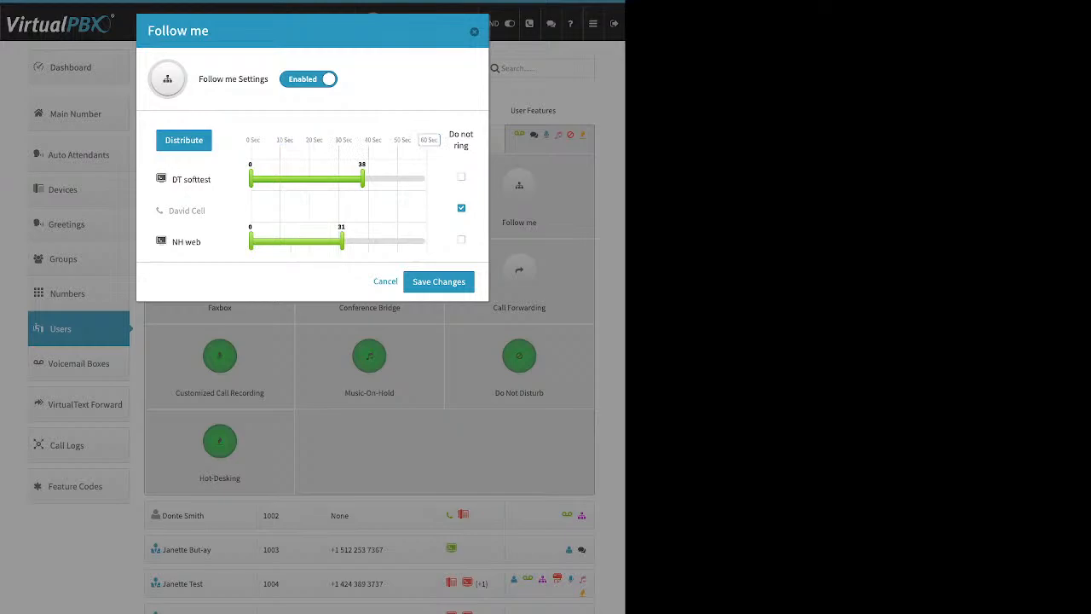
Step: Distribute ring times, move NH web to the top, redistribute, and ring the cell phone 0–34 s
left_click(184, 140)
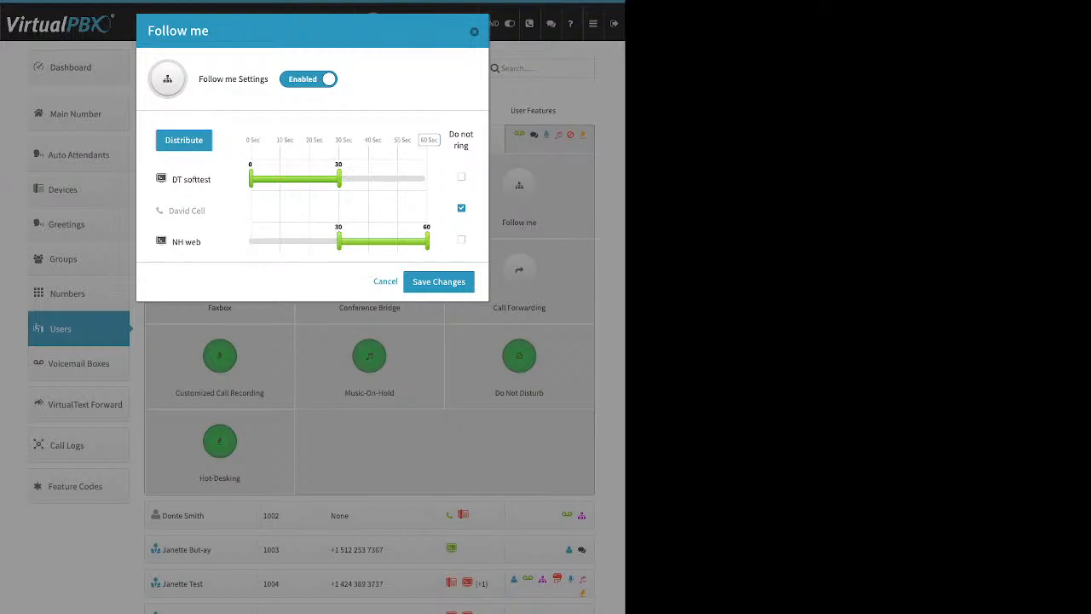
left_click_drag(340, 241, 307, 241)
left_click_drag(338, 179, 356, 179)
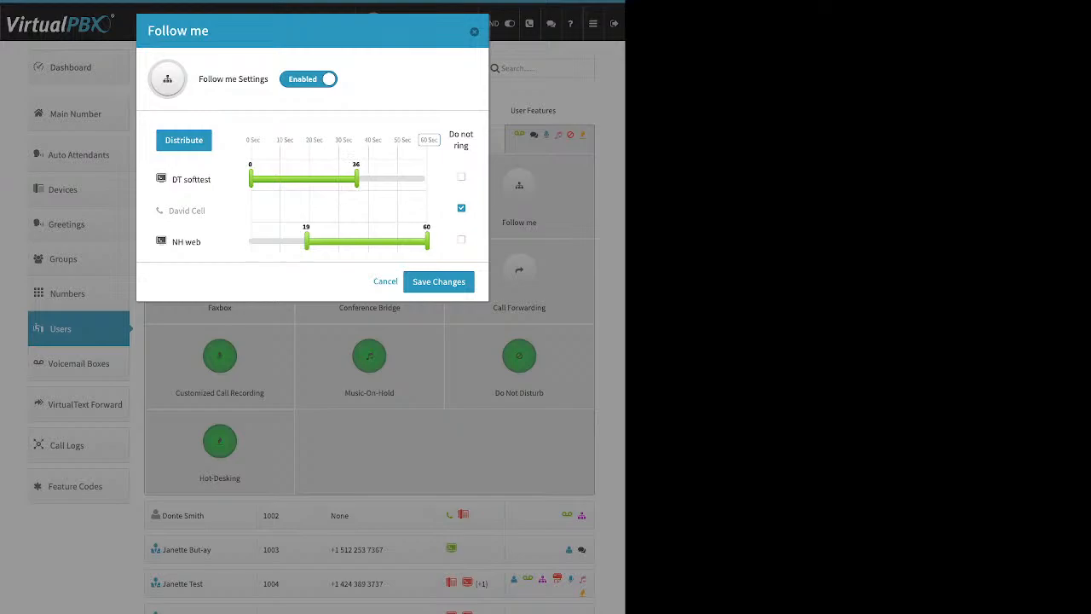
left_click_drag(186, 242, 219, 175)
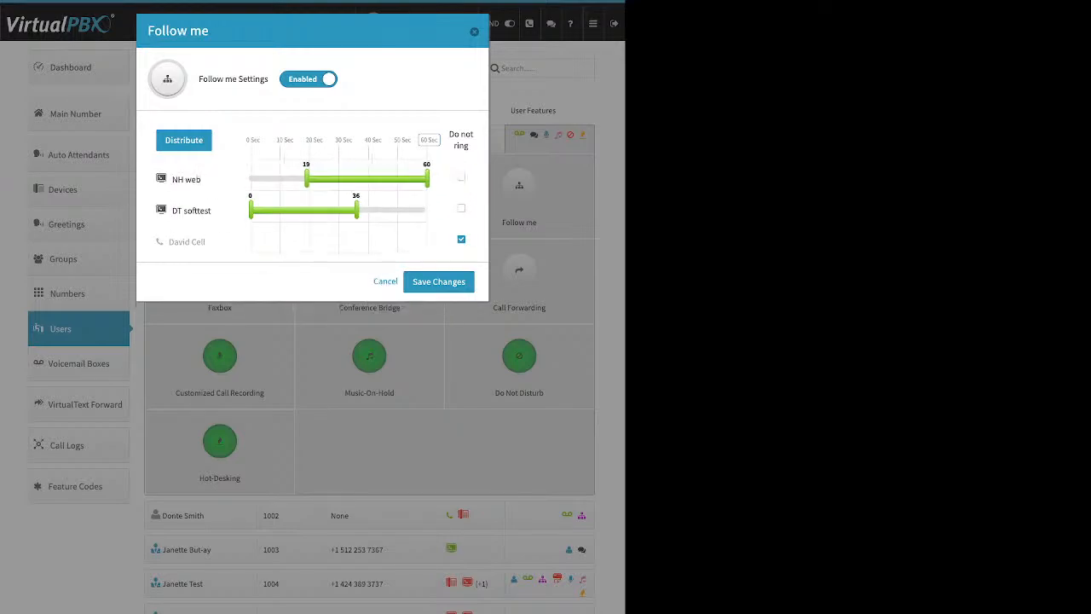
left_click(184, 141)
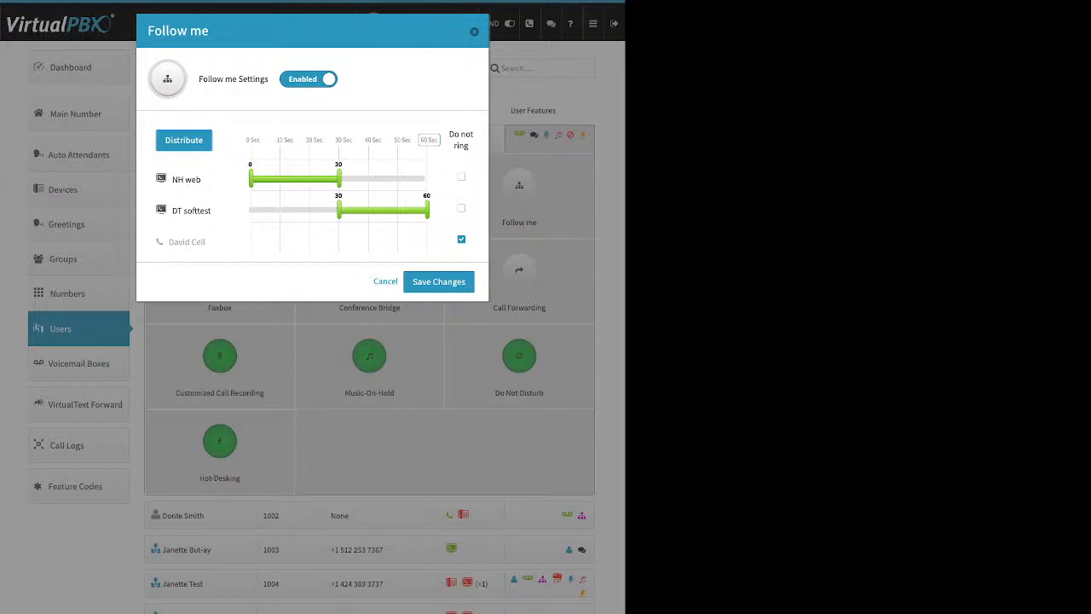
left_click(462, 240)
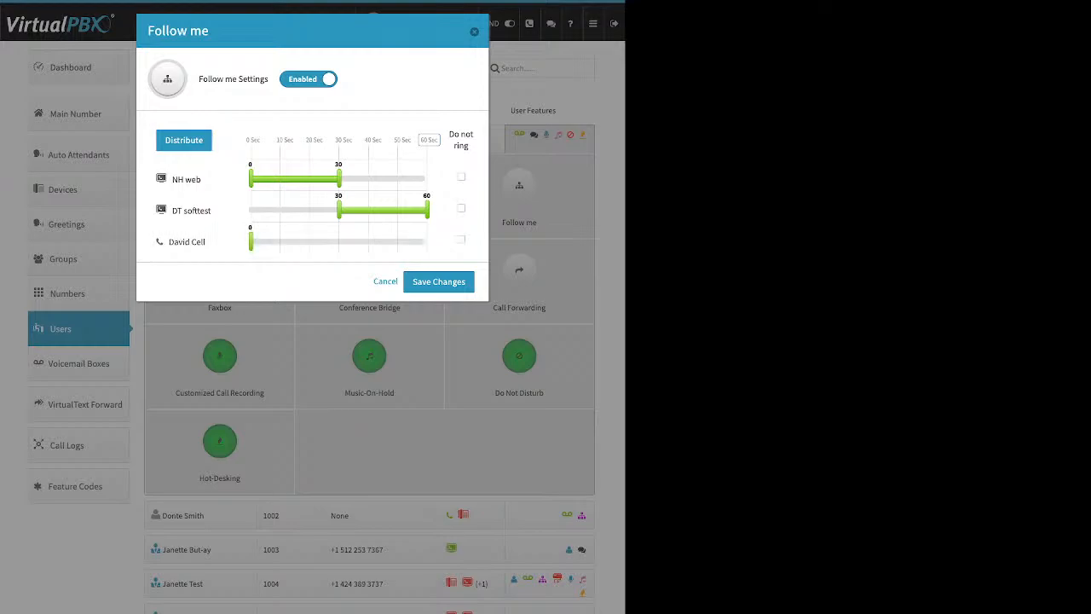
left_click_drag(250, 242, 351, 242)
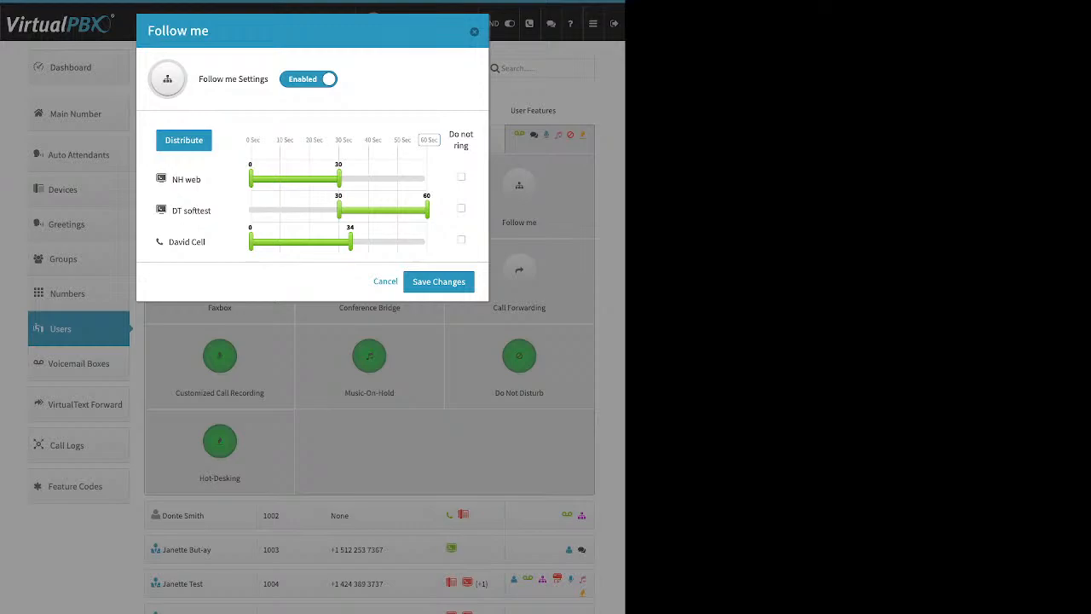
Step: Switch Follow me back to Disabled and save the changes
left_click(309, 79)
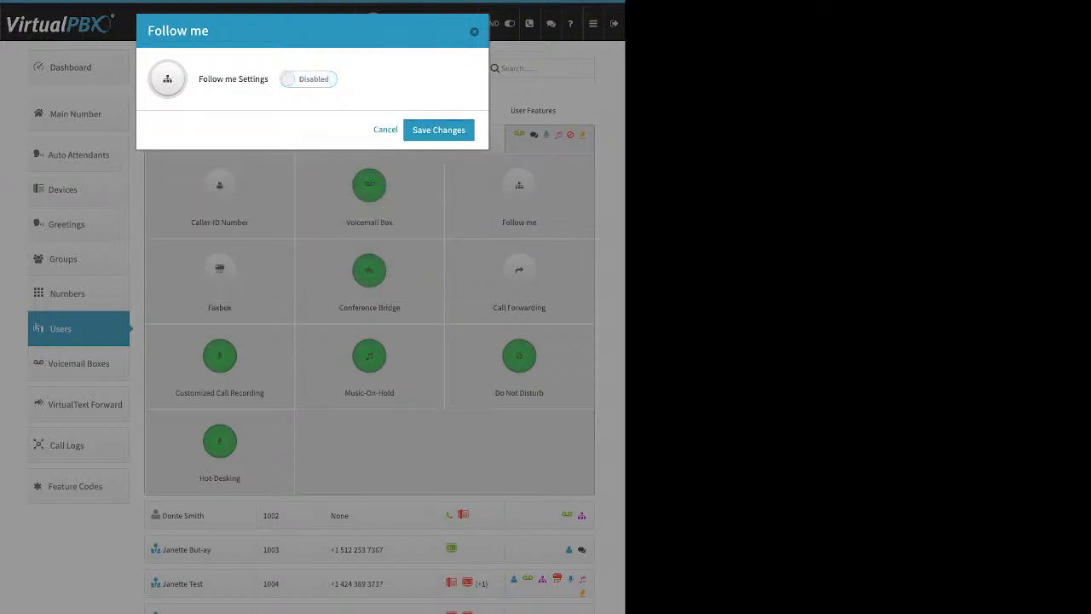
left_click(439, 129)
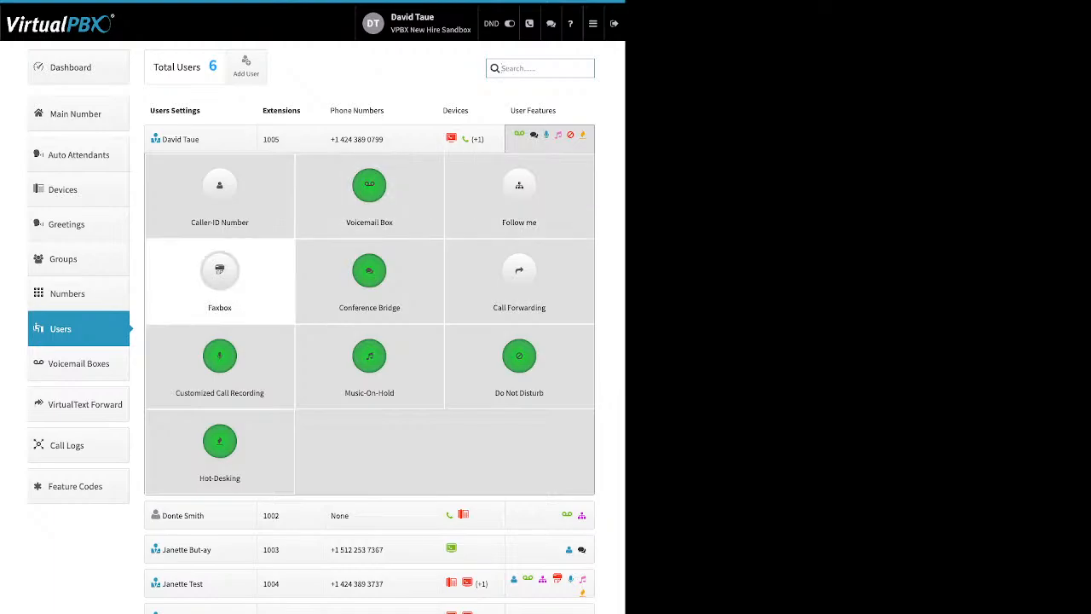
left_click(219, 273)
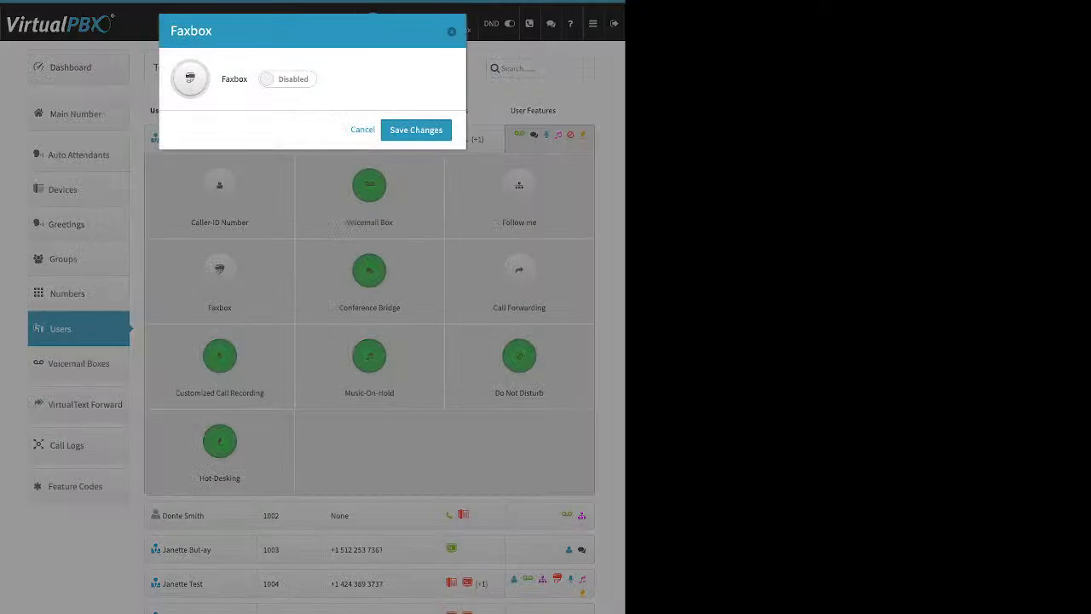
left_click(287, 79)
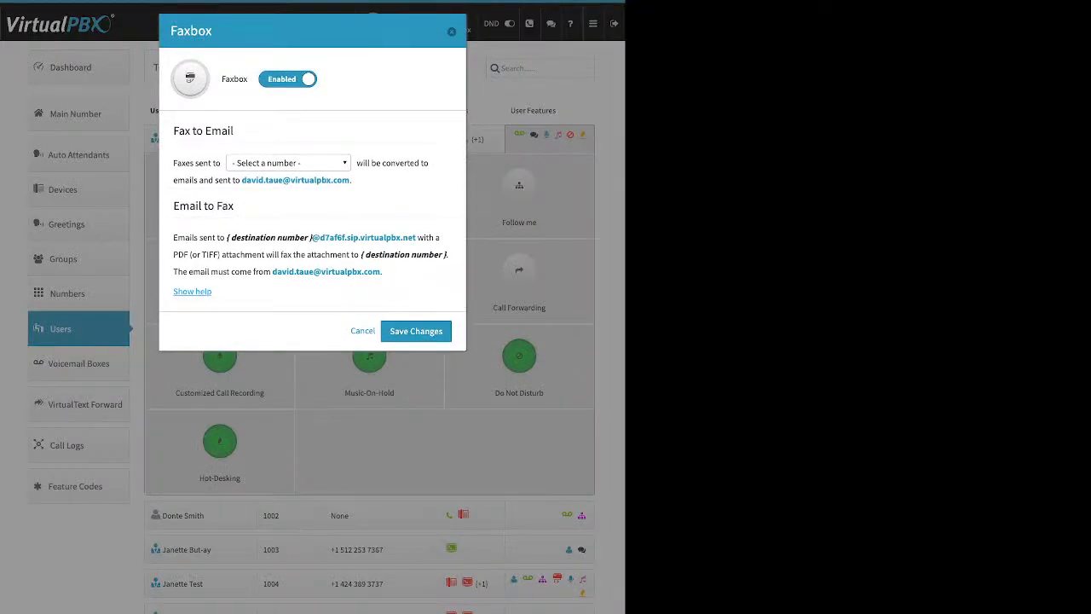
left_click(288, 163)
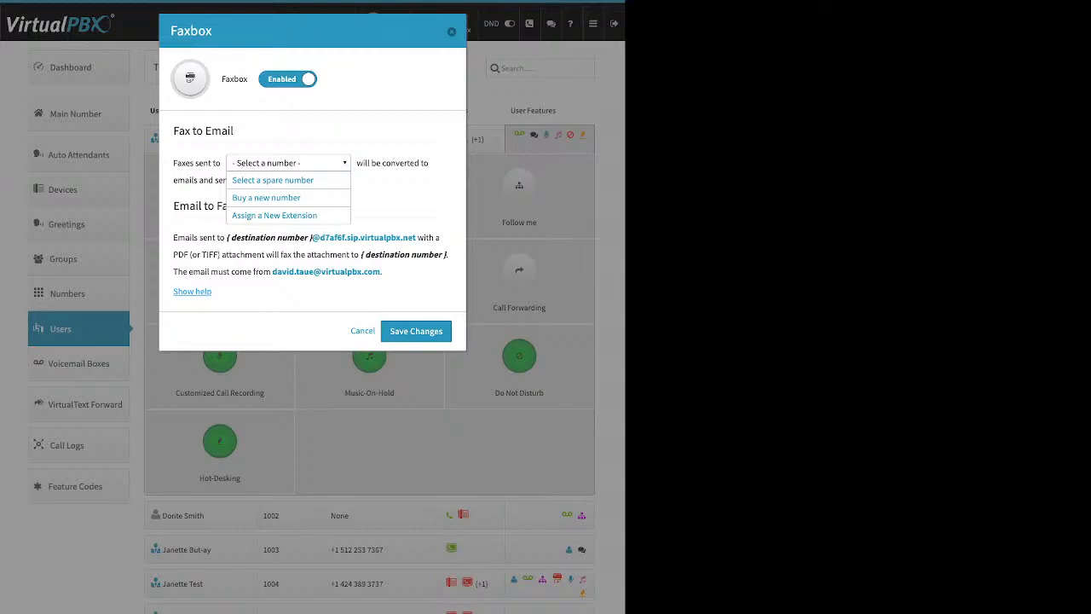
key("Escape")
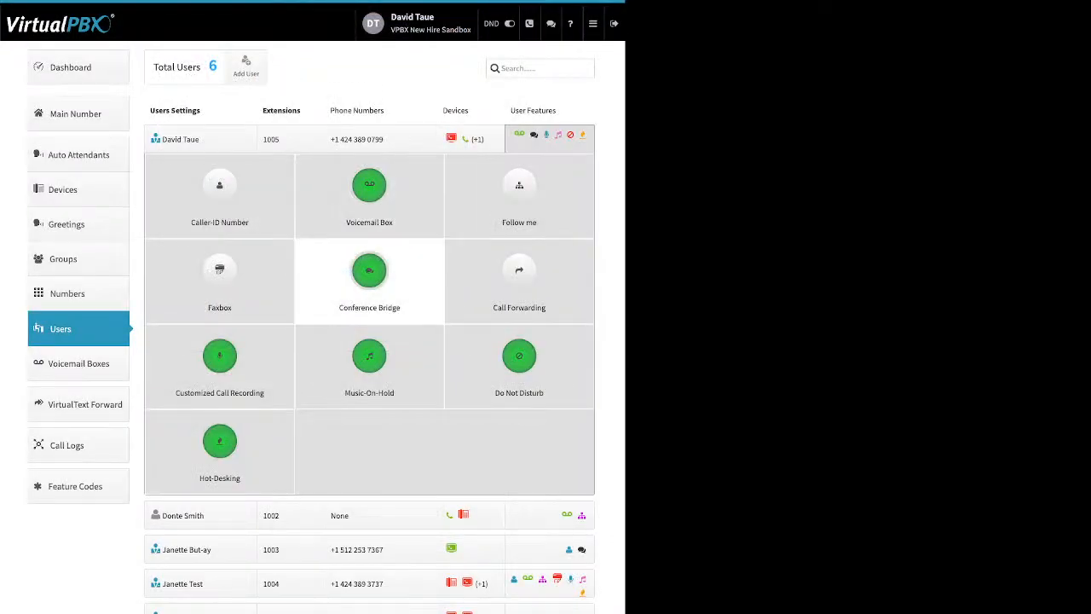
left_click(369, 277)
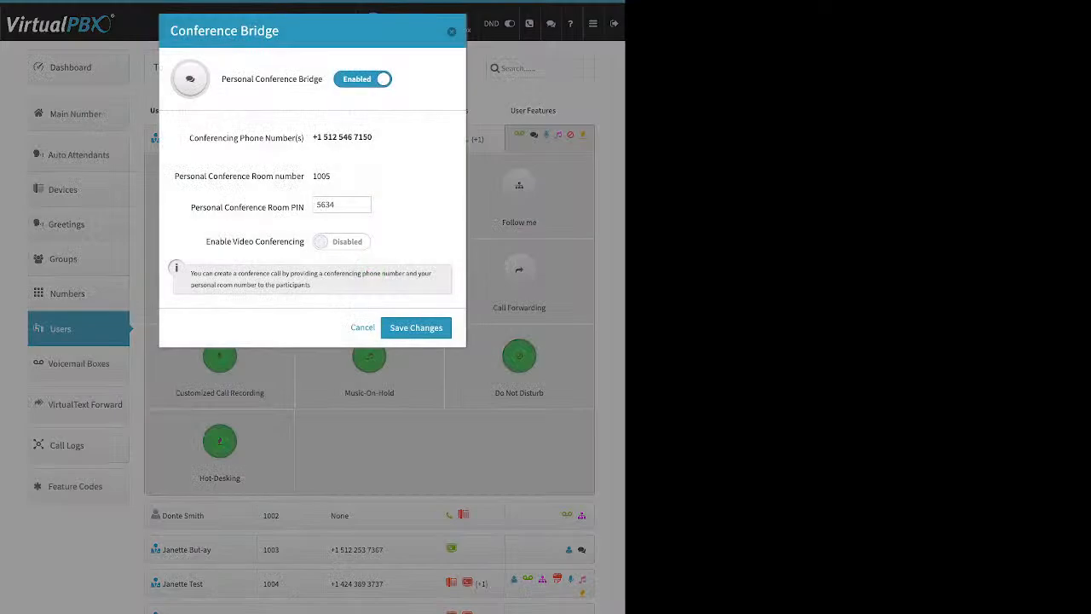
left_click_drag(222, 79, 322, 78)
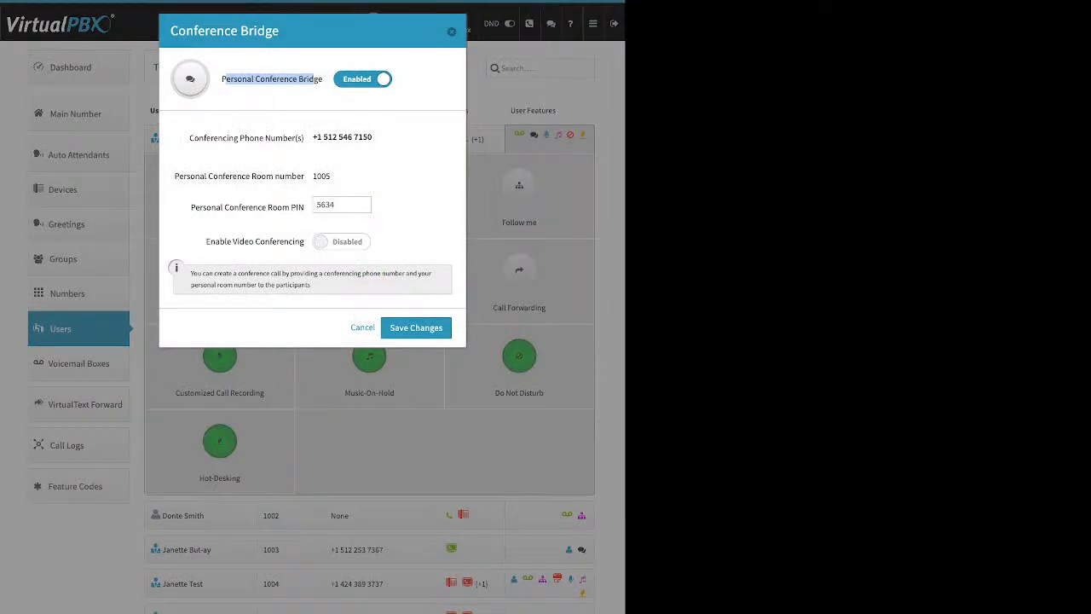
left_click_drag(191, 207, 299, 207)
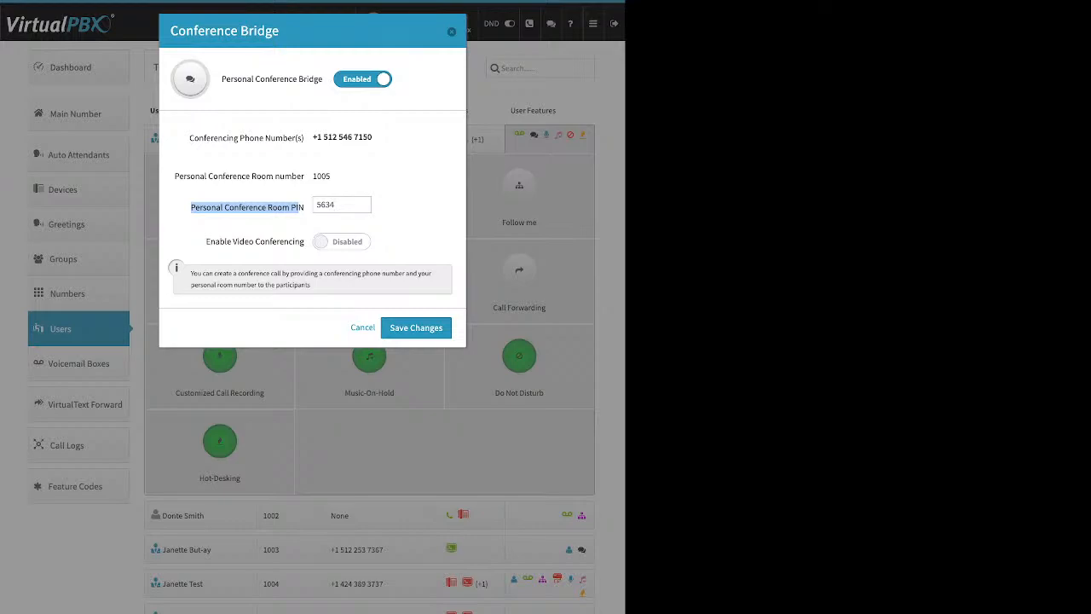
left_click_drag(205, 241, 295, 241)
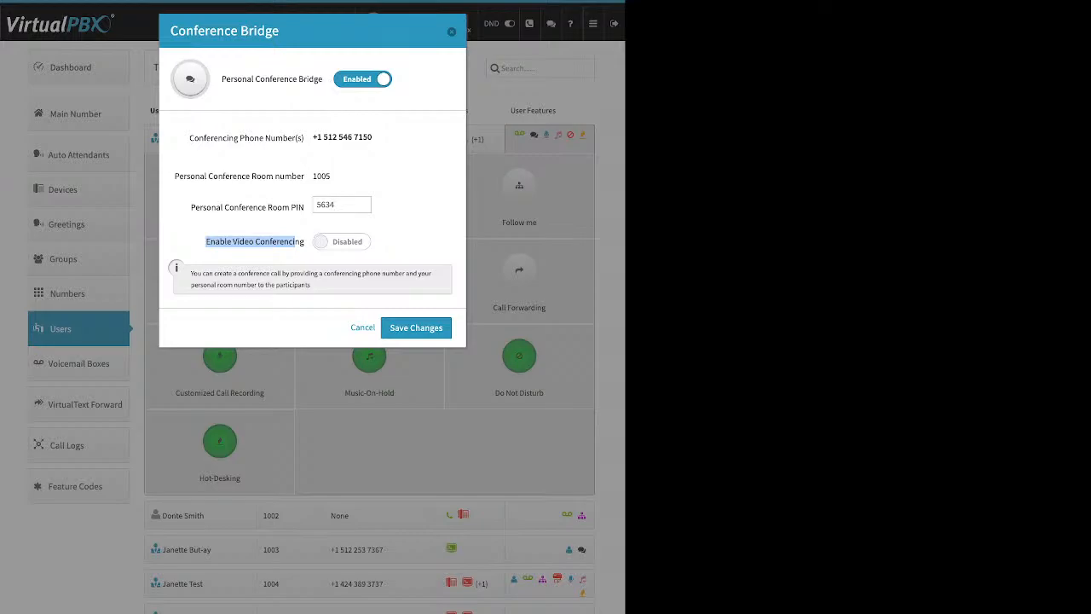
left_click(295, 242)
key("Escape")
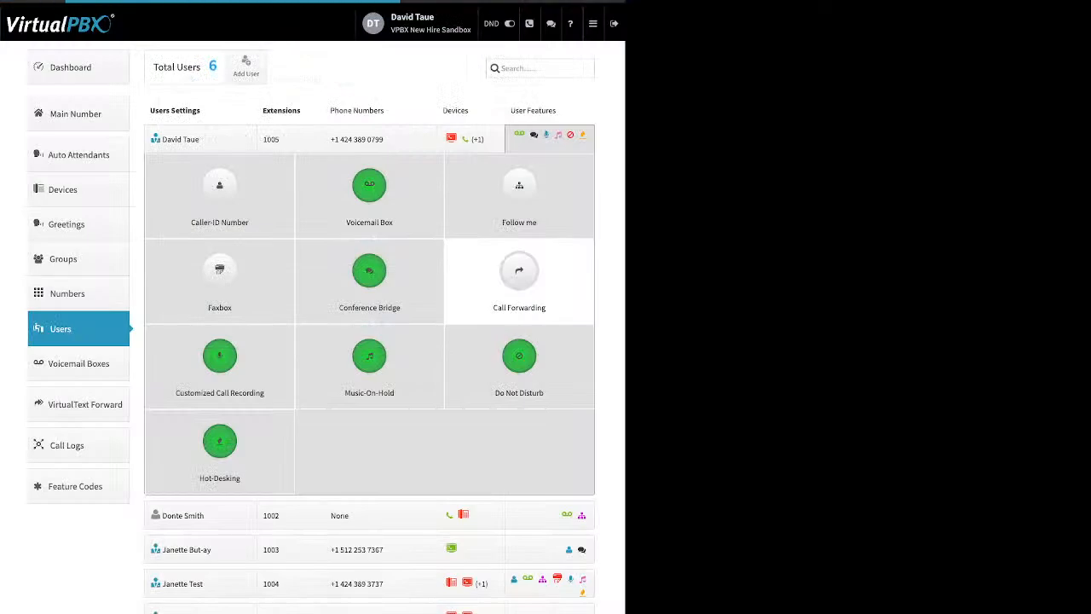
left_click(520, 273)
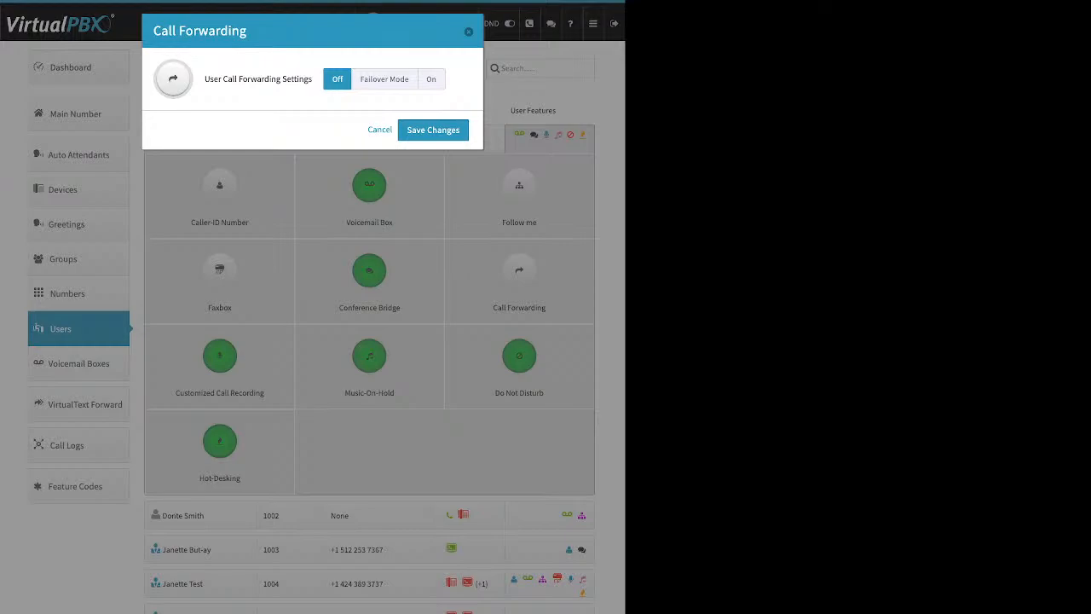
left_click(384, 79)
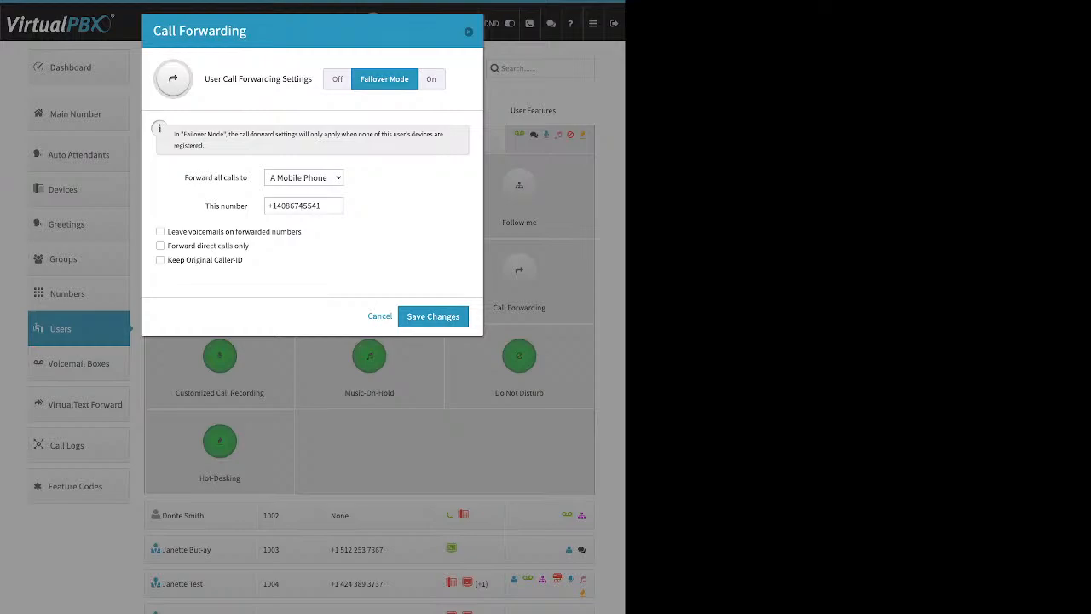
key("ctrl+a")
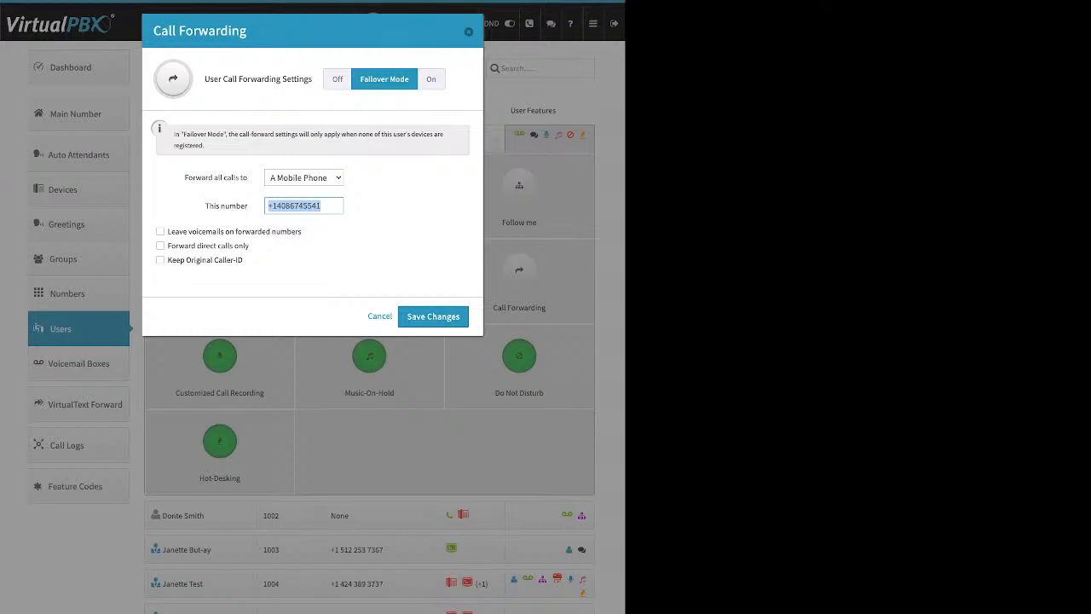
left_click(380, 317)
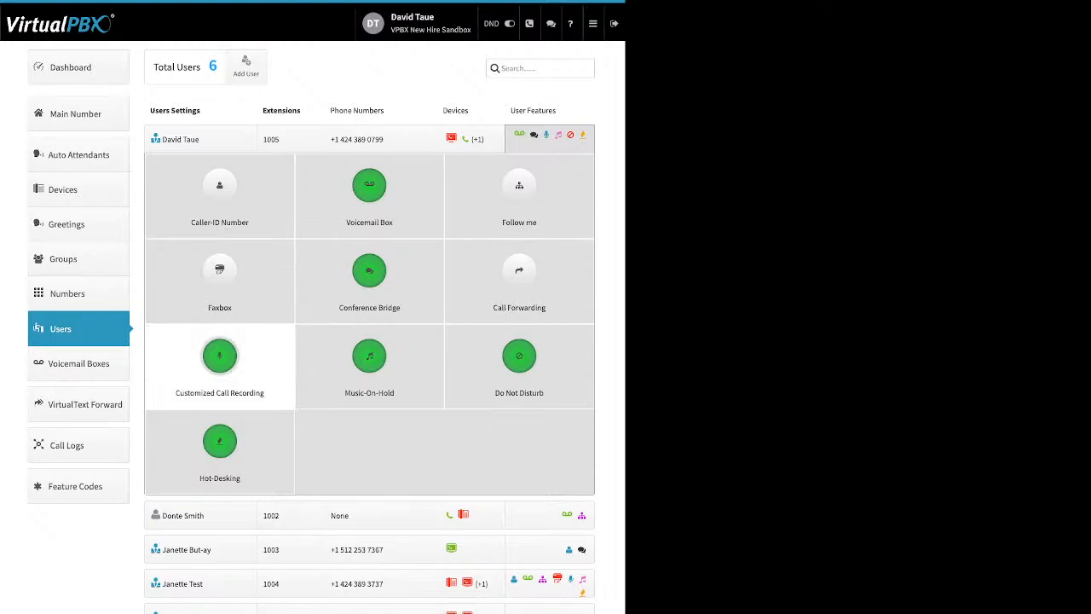
Step: Open Customized Call Recording and reset Inbound and Outbound External to the account default
left_click(220, 356)
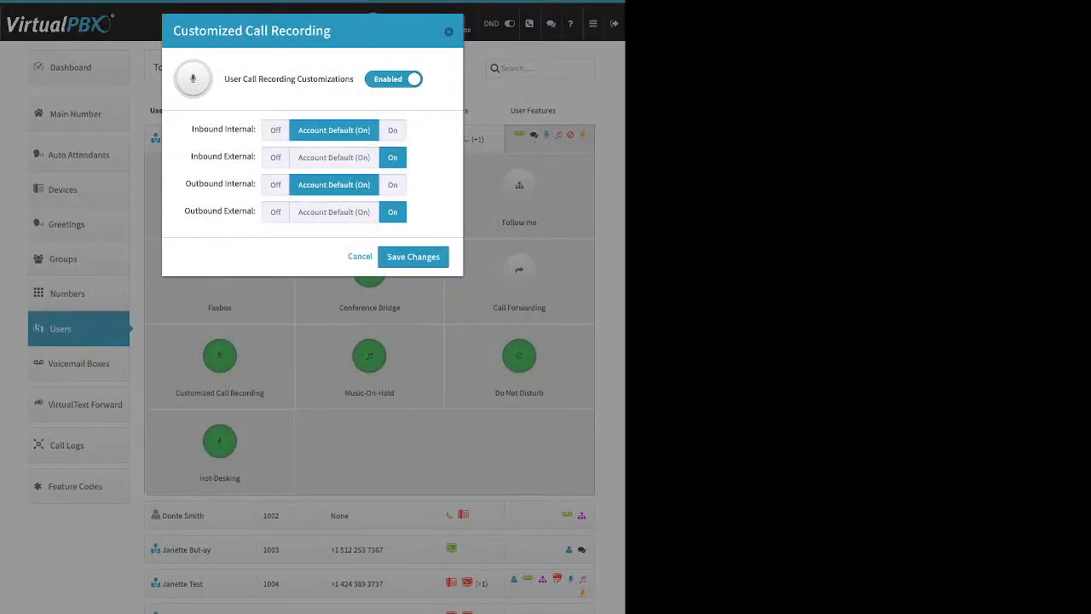
left_click(334, 158)
left_click(334, 212)
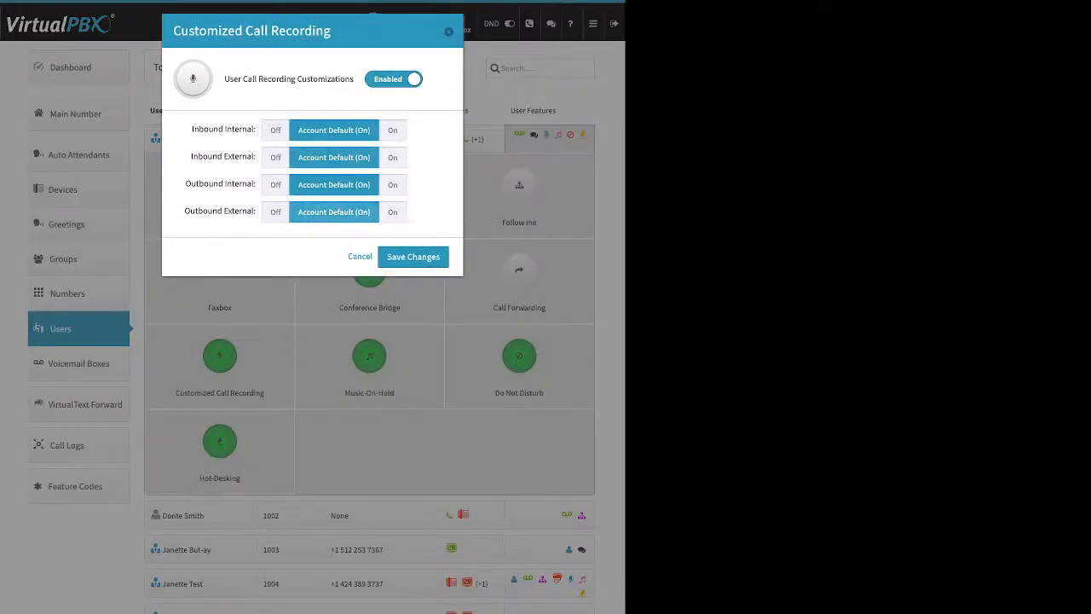
left_click_drag(224, 78, 331, 79)
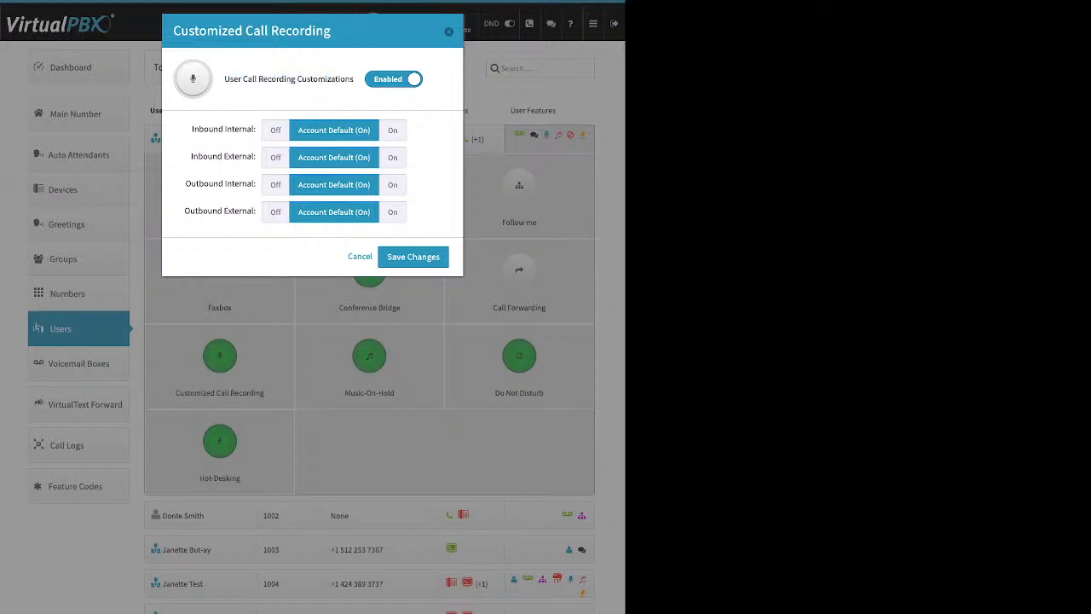
left_click_drag(192, 130, 242, 130)
Step: Set Outbound Internal recording Off, and Inbound External, Outbound External and Inbound Internal On
left_click(393, 131)
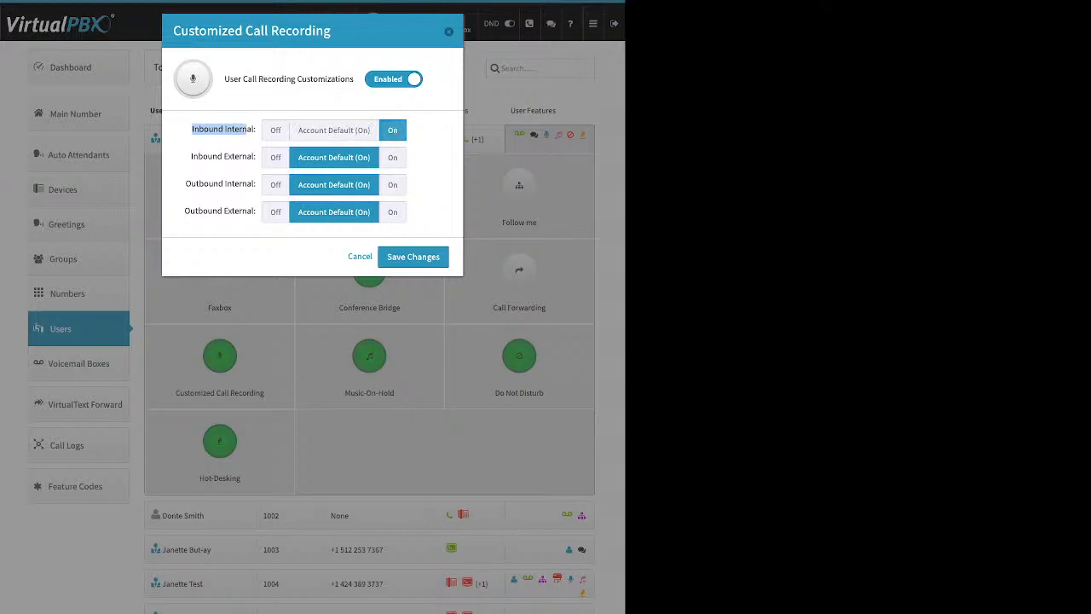
left_click(275, 131)
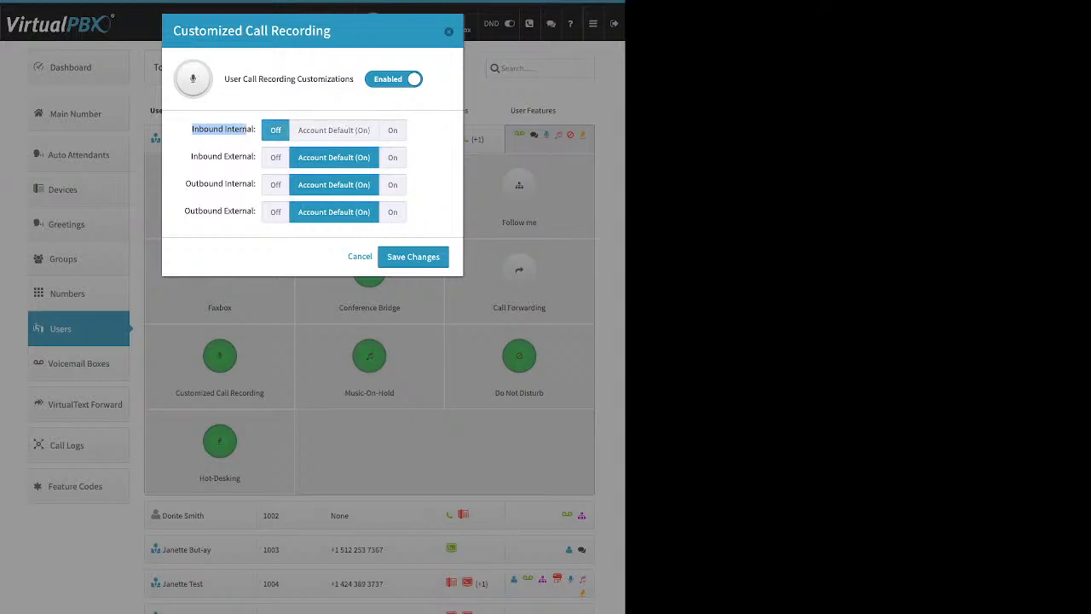
left_click_drag(191, 157, 256, 156)
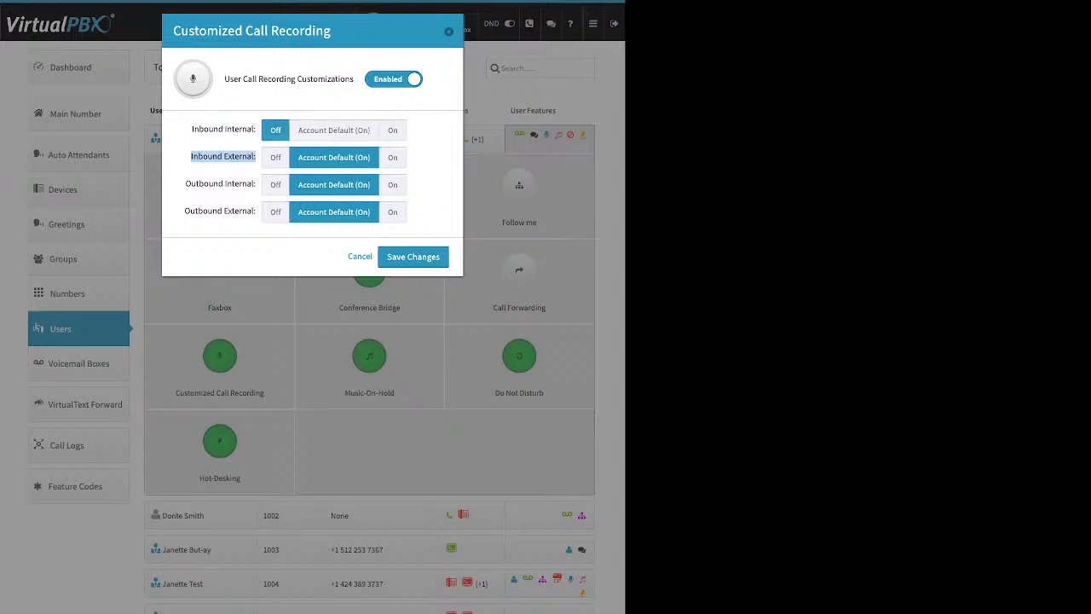
left_click(393, 158)
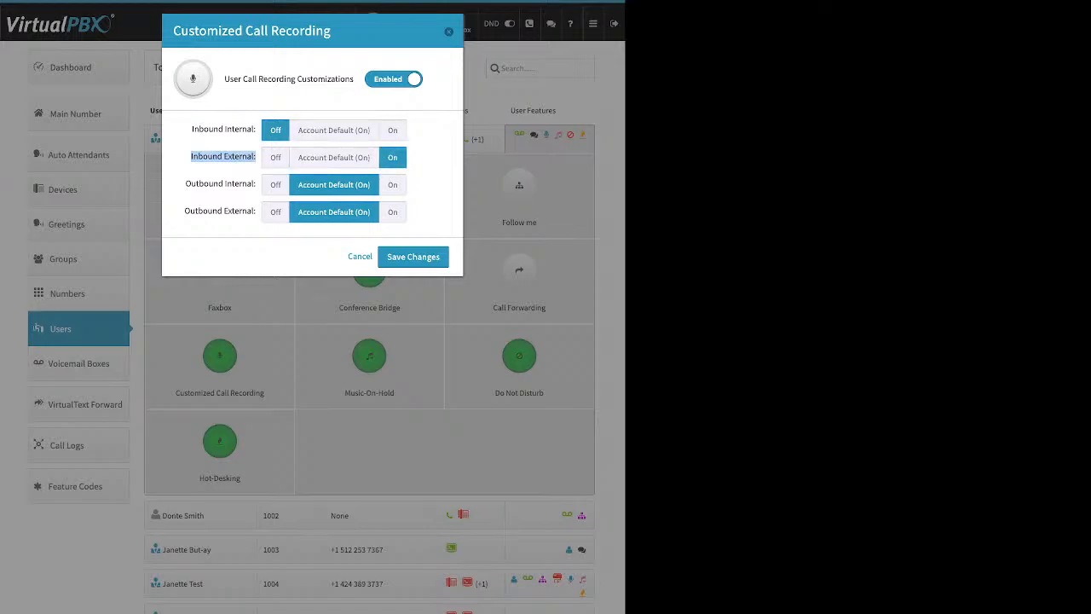
left_click(275, 185)
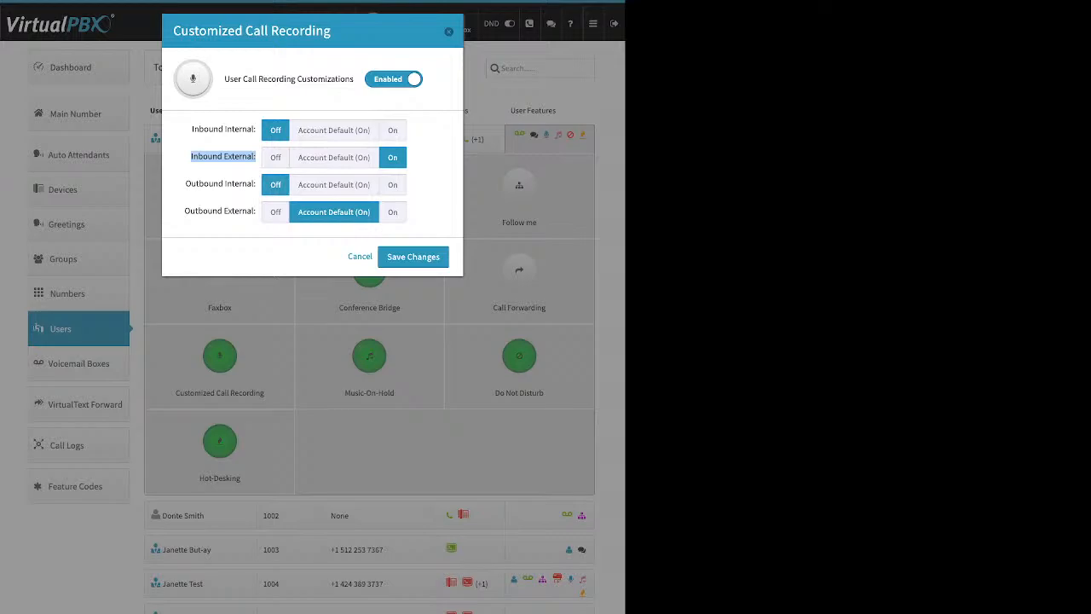
left_click_drag(185, 211, 399, 212)
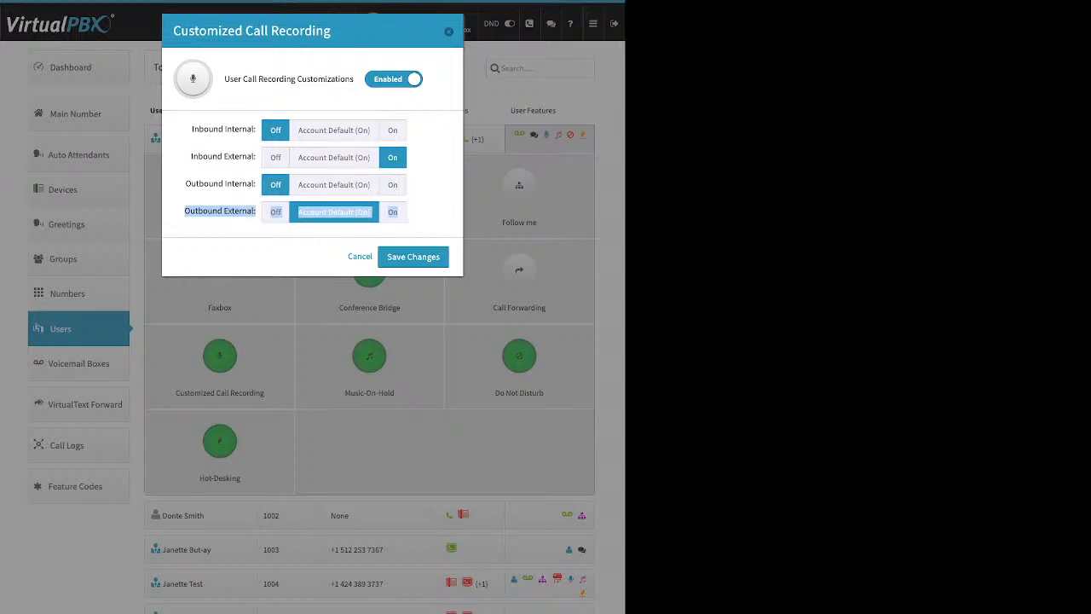
left_click(393, 212)
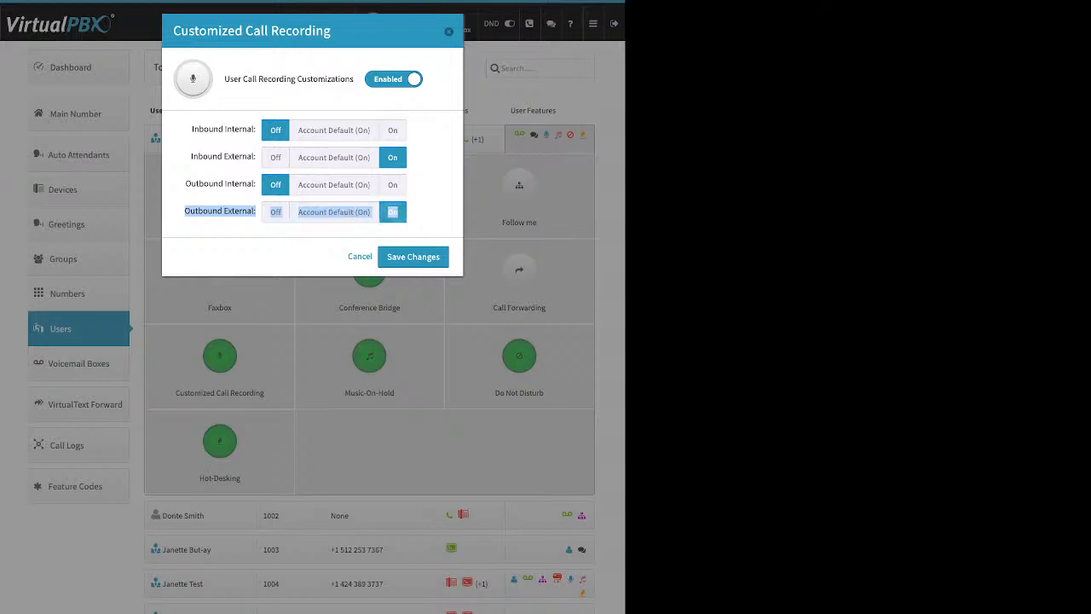
left_click(393, 213)
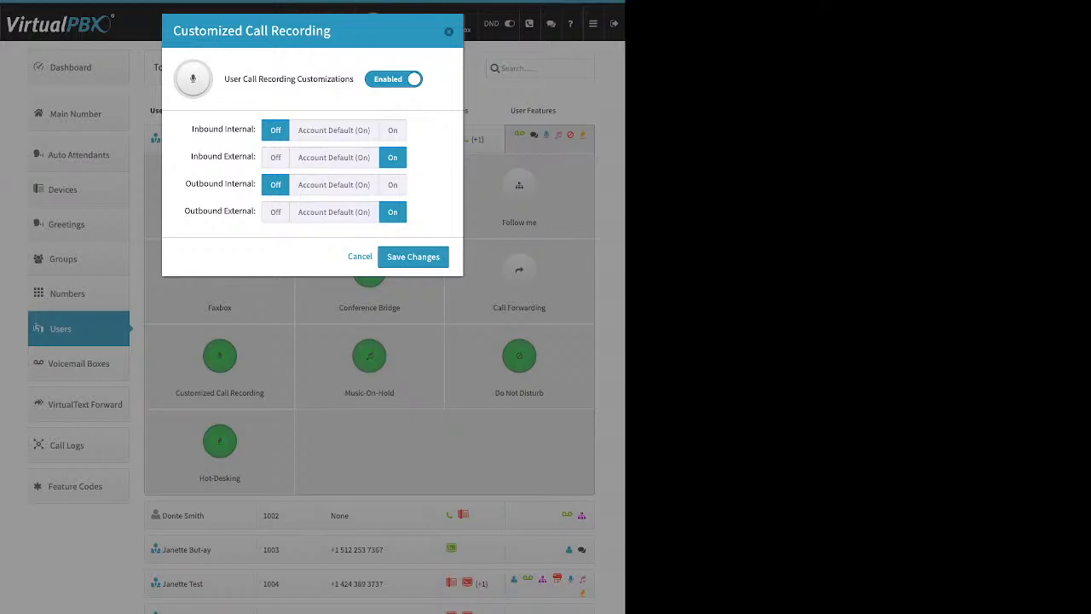
left_click(392, 131)
Step: Turn Outbound Internal recording back On and close the Customized Call Recording dialog
left_click(392, 185)
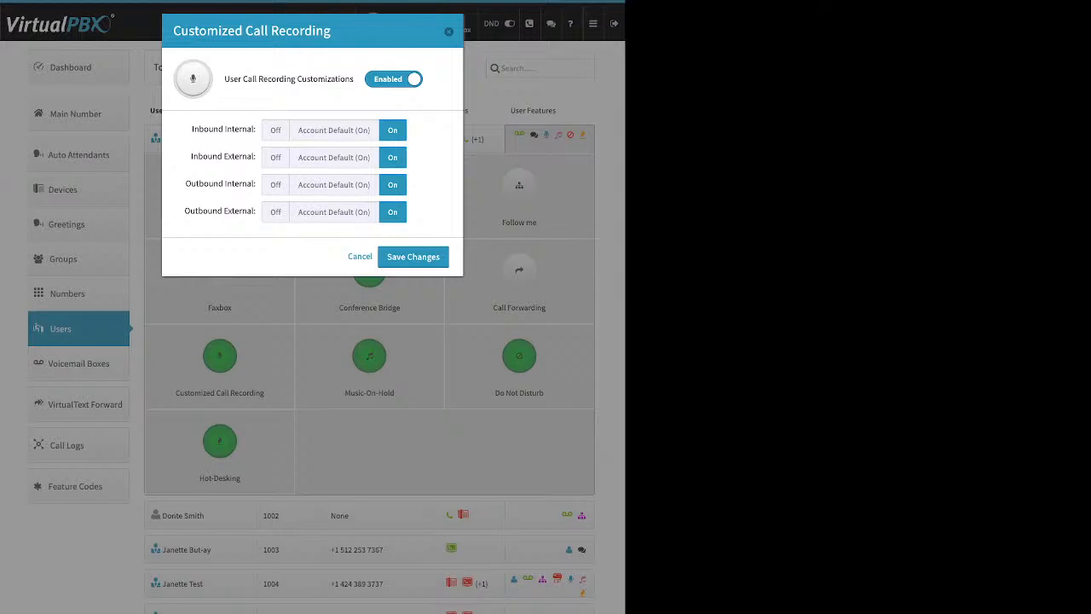
left_click(449, 32)
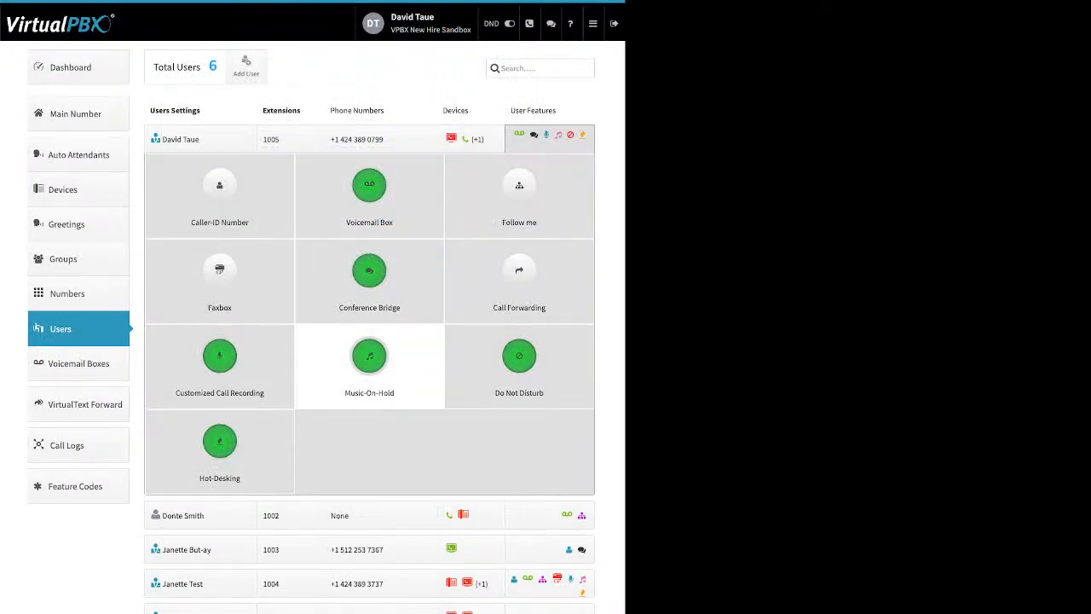
left_click(369, 362)
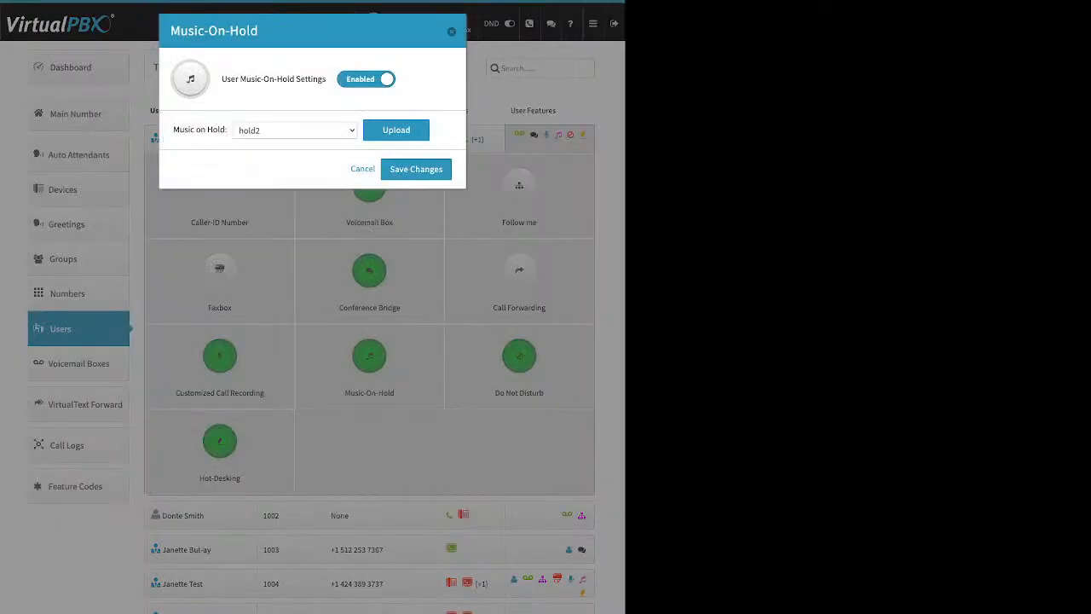
triple_click(274, 79)
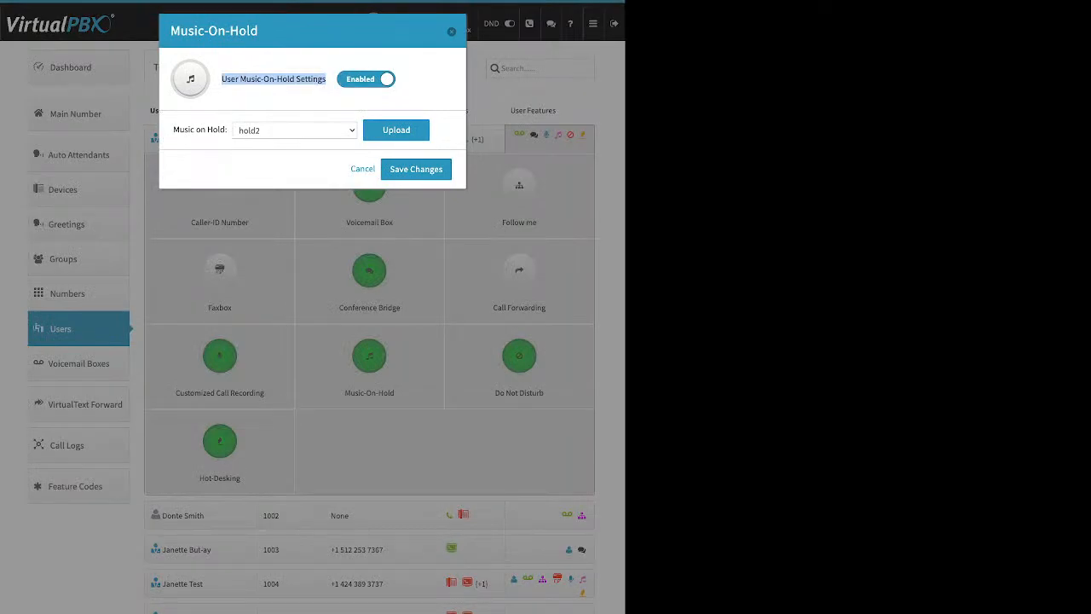
left_click(396, 130)
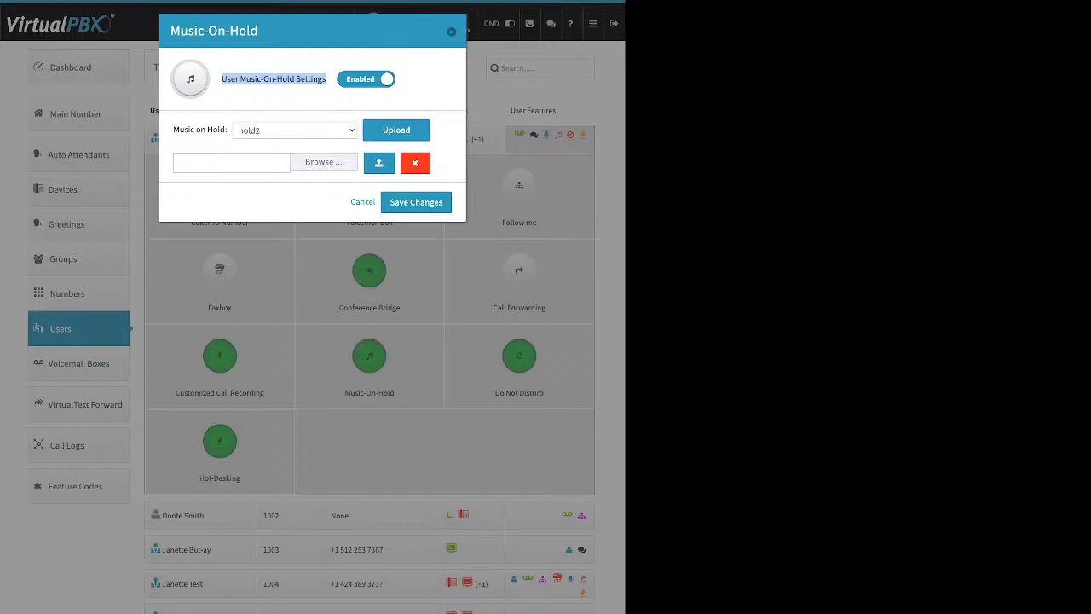
left_click(232, 163)
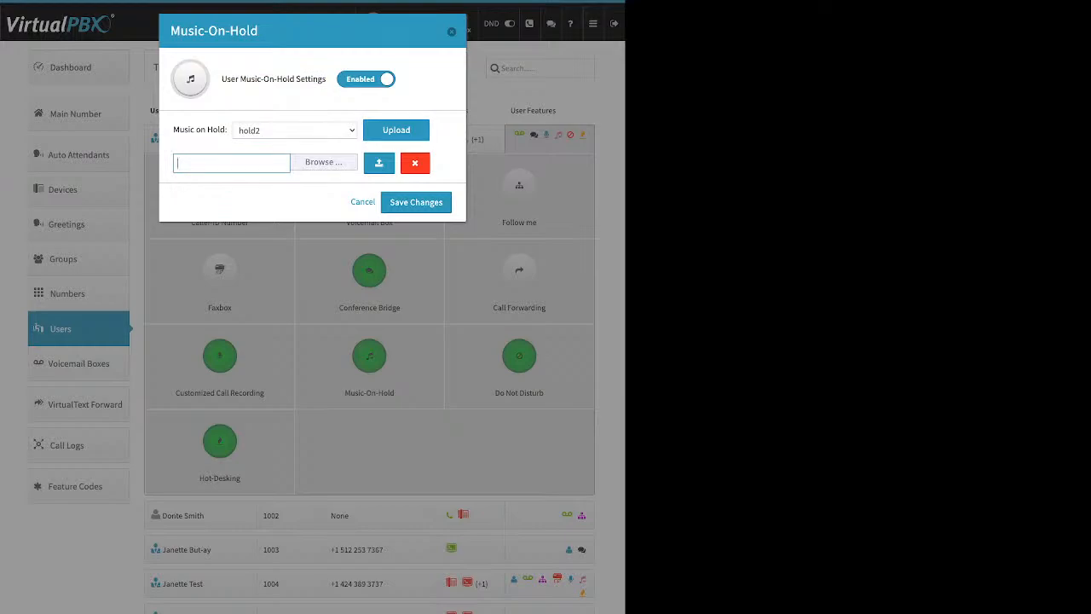
left_click(452, 32)
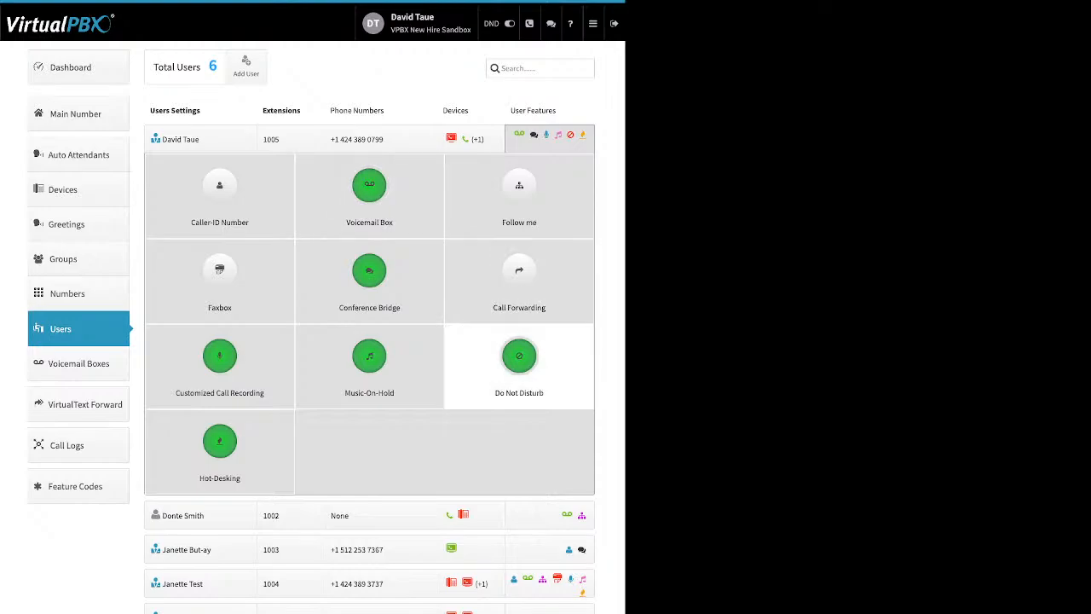
left_click(520, 356)
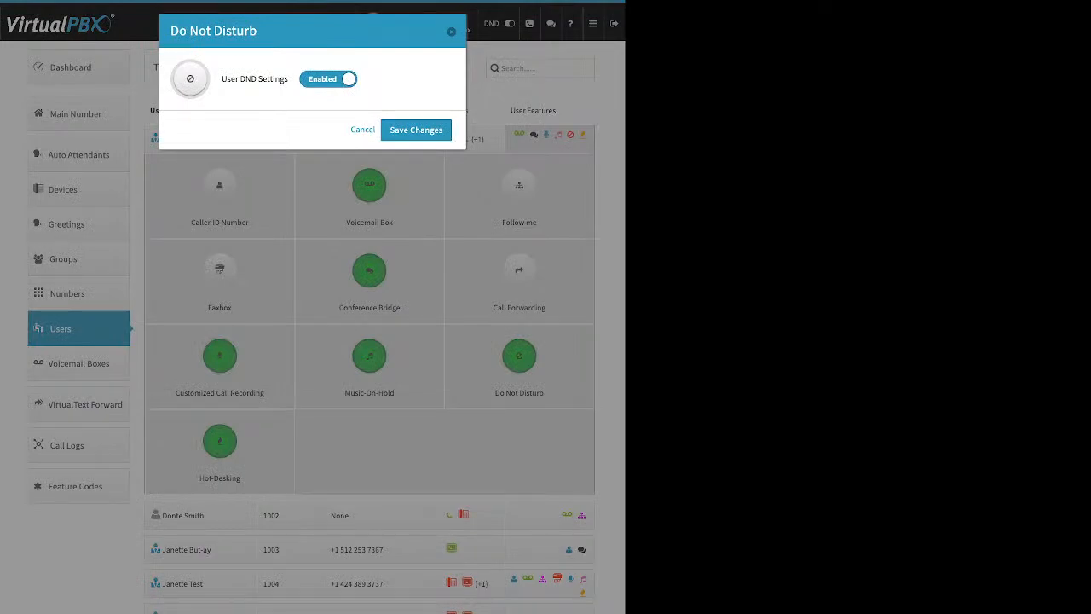
left_click(416, 129)
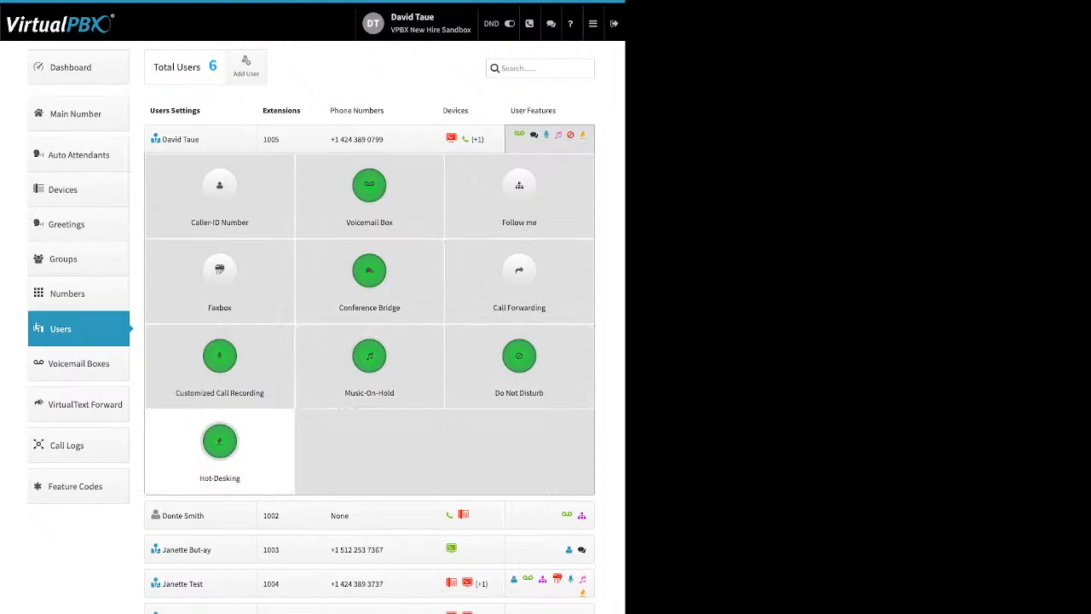
left_click(219, 441)
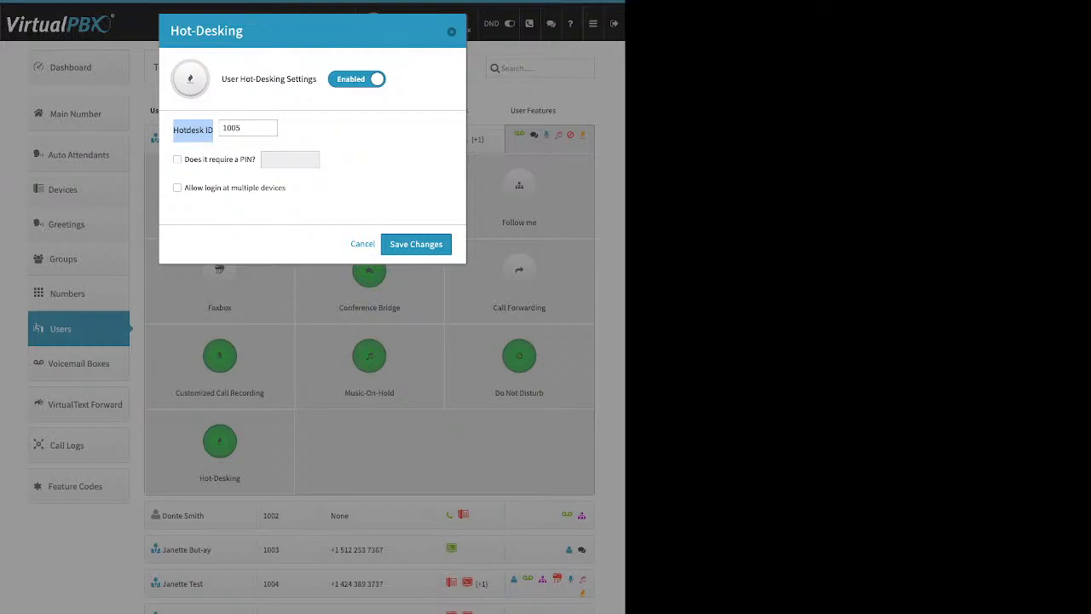
left_click_drag(176, 159, 247, 160)
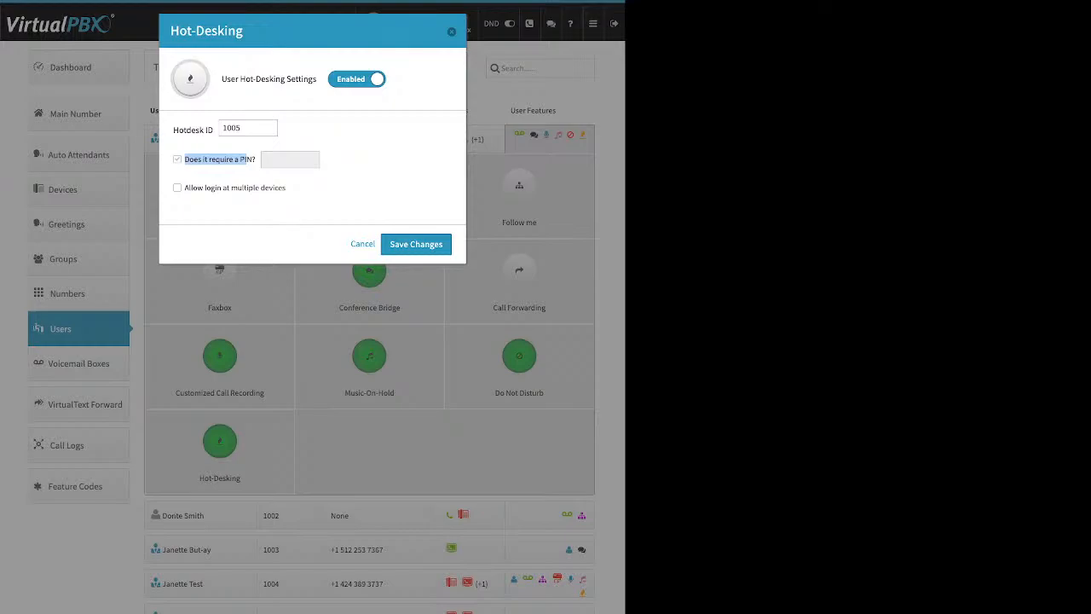
left_click(452, 31)
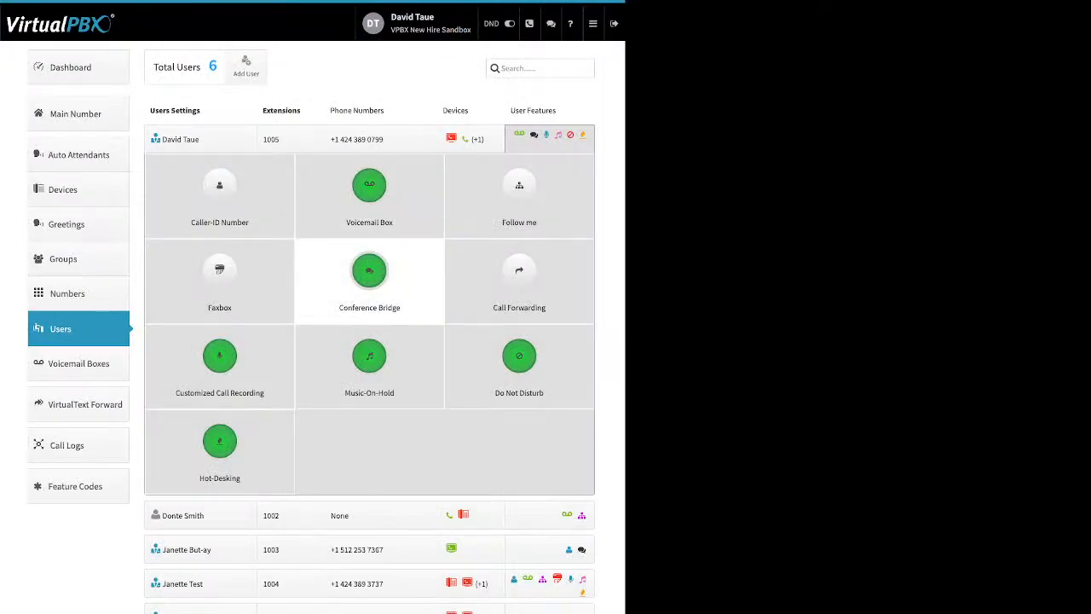
Step: Go to Groups, draft a new group with three selected users, then close it without creating
left_click(75, 259)
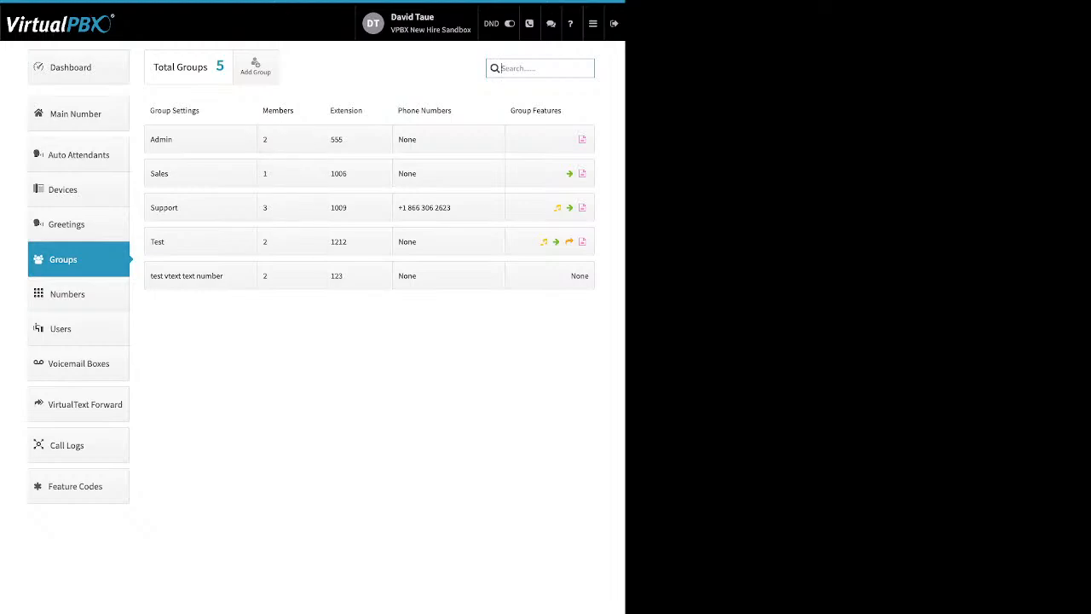
left_click(255, 66)
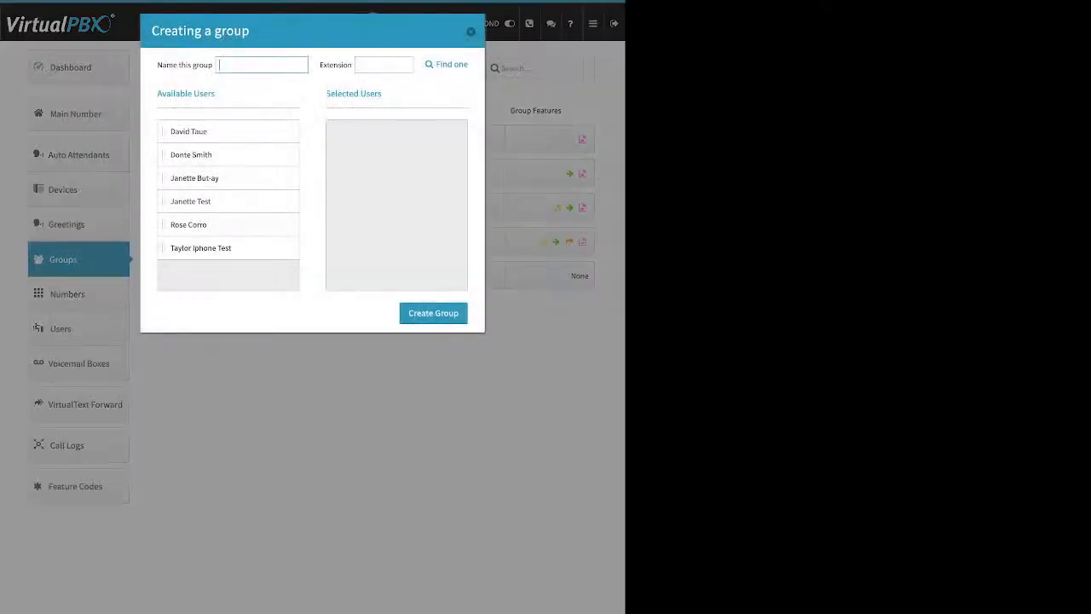
left_click_drag(157, 65, 198, 65)
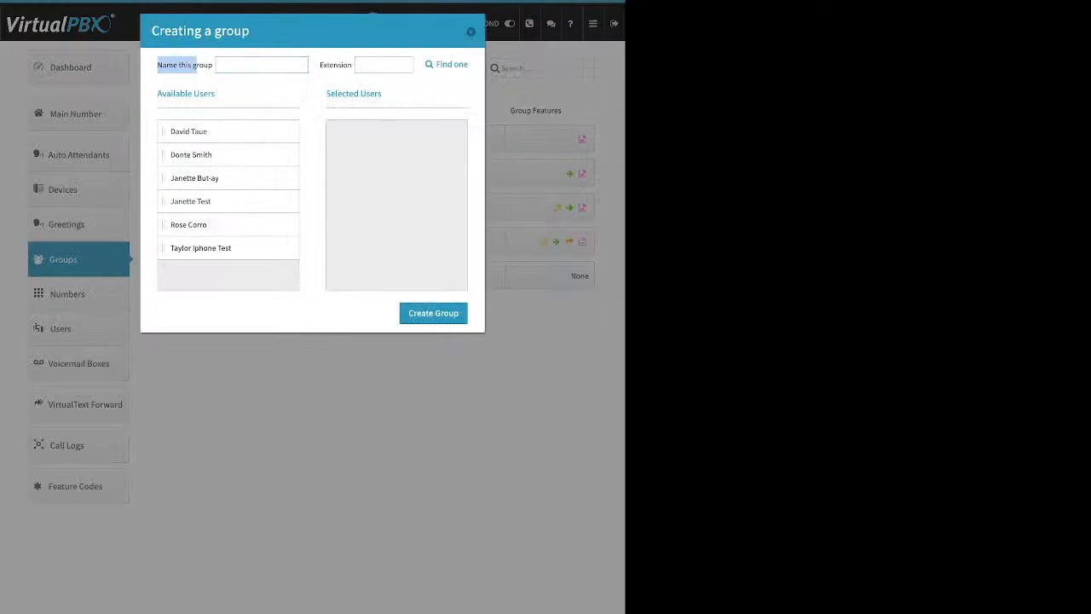
left_click_drag(320, 65, 342, 65)
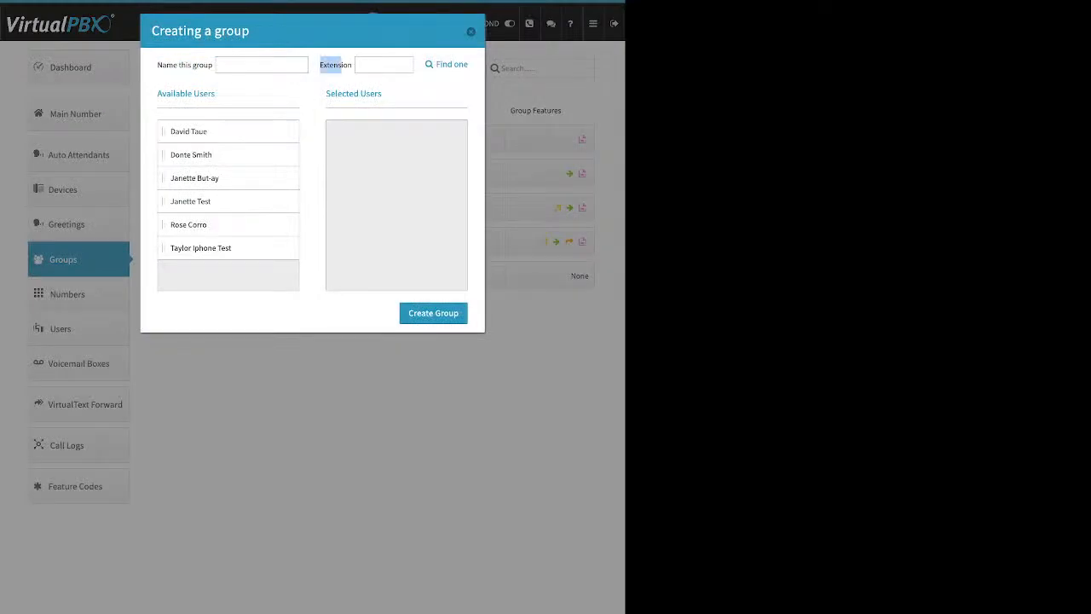
left_click_drag(223, 131, 361, 158)
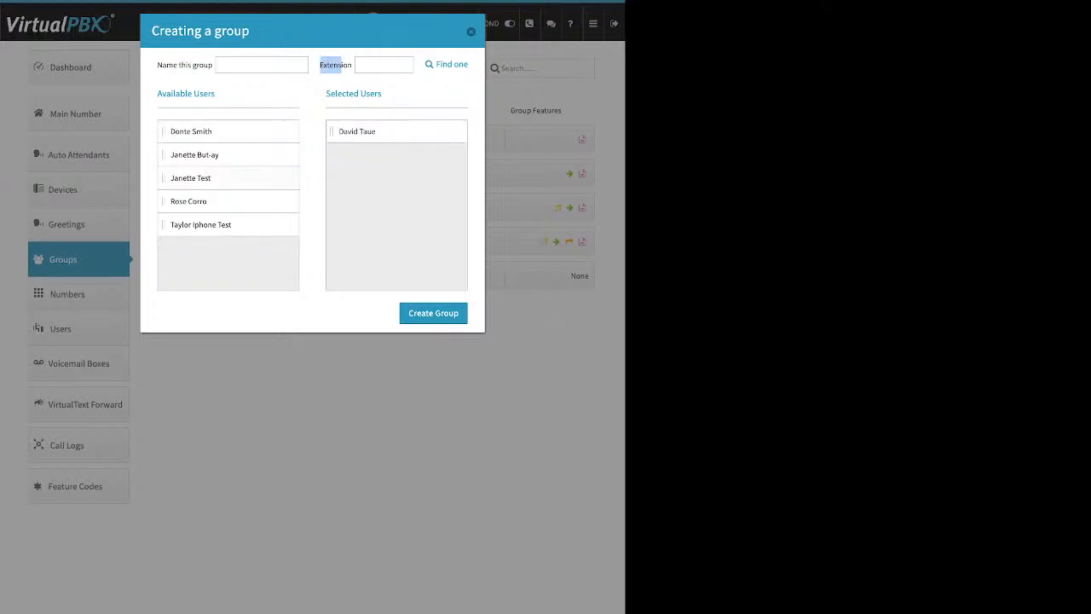
left_click_drag(223, 178, 376, 161)
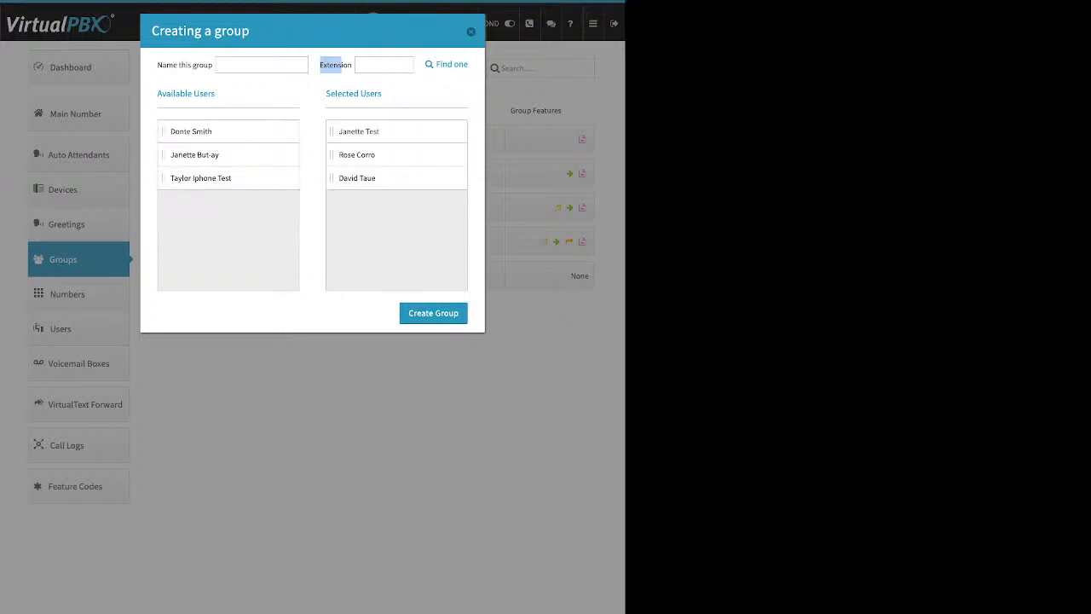
left_click(471, 31)
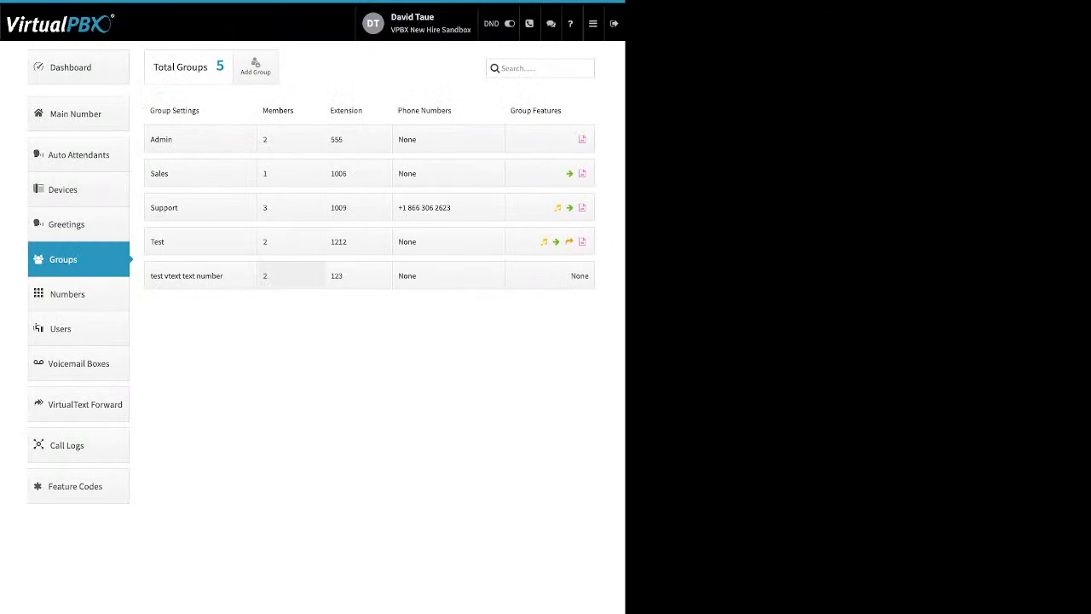
left_click(200, 208)
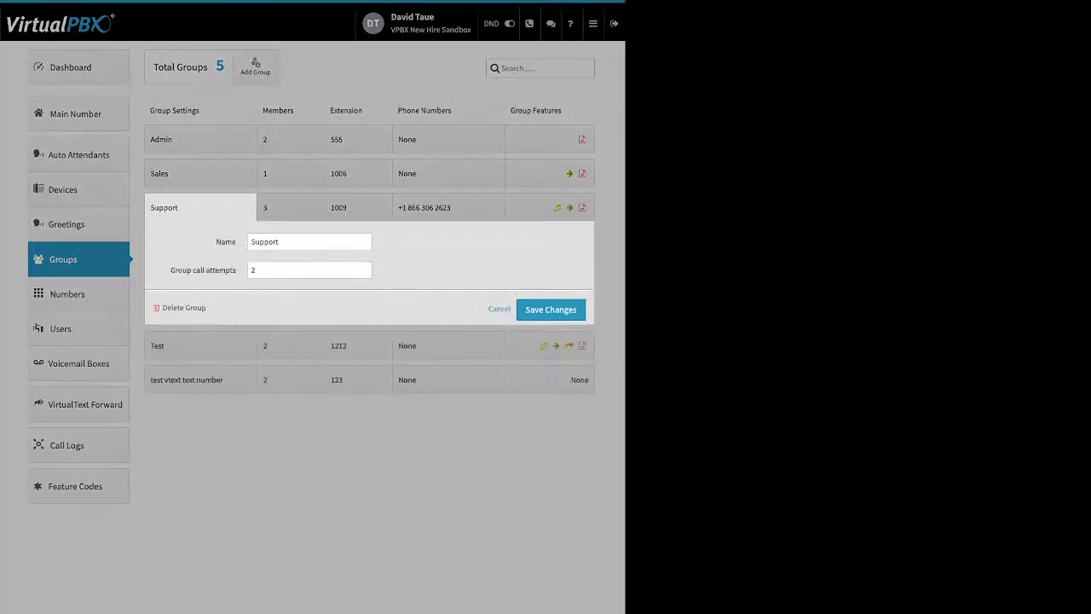
double_click(226, 242)
left_click_drag(177, 270, 235, 271)
left_click(364, 268)
left_click(364, 273)
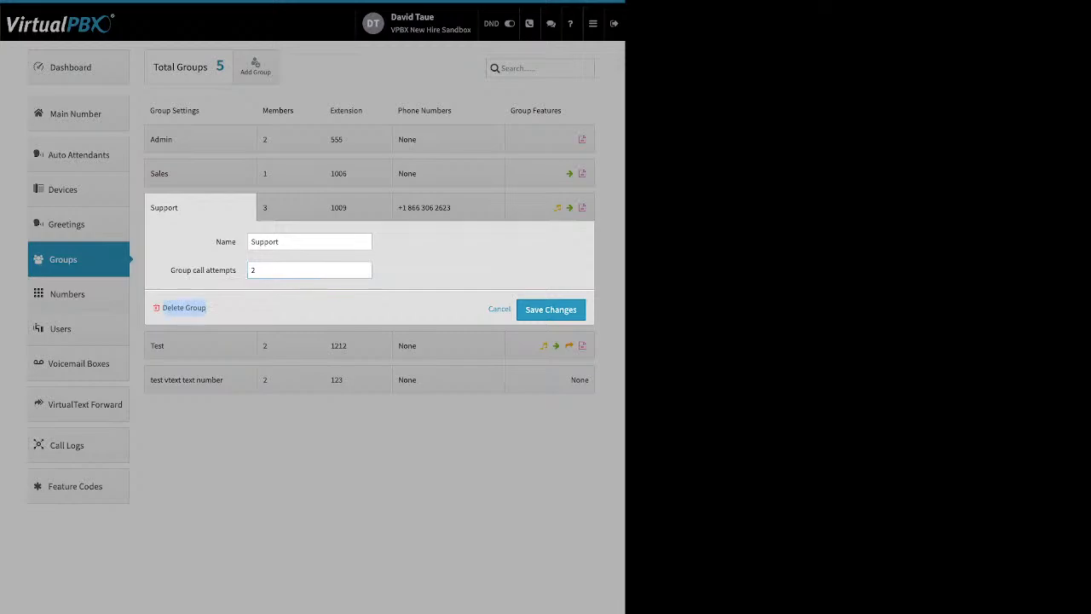
left_click(551, 309)
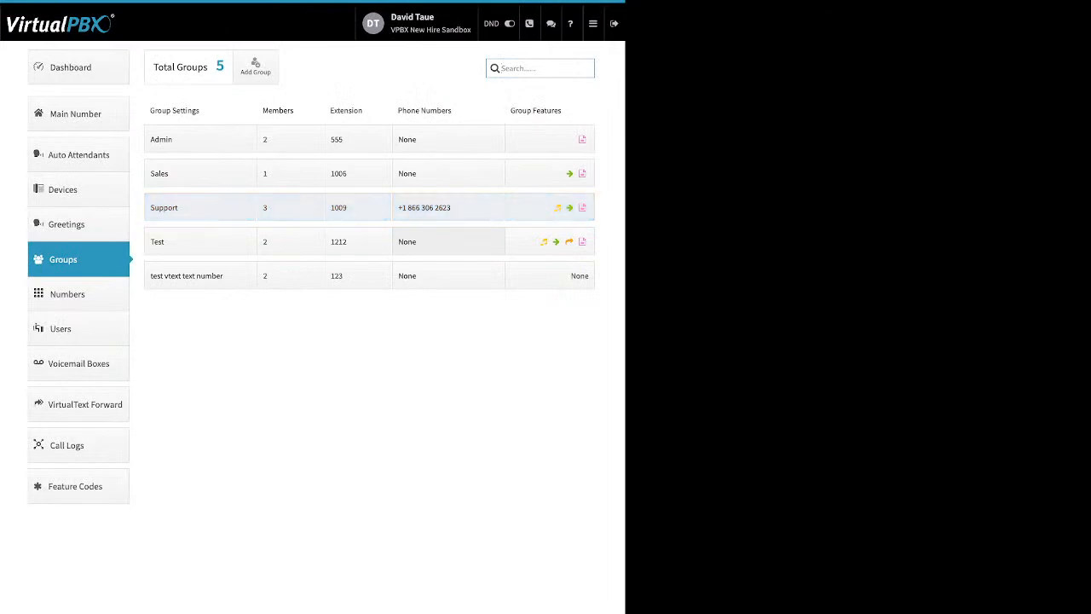
Step: Open the Support row's Members cell (3) to show each member's ring-time range
left_click(290, 207)
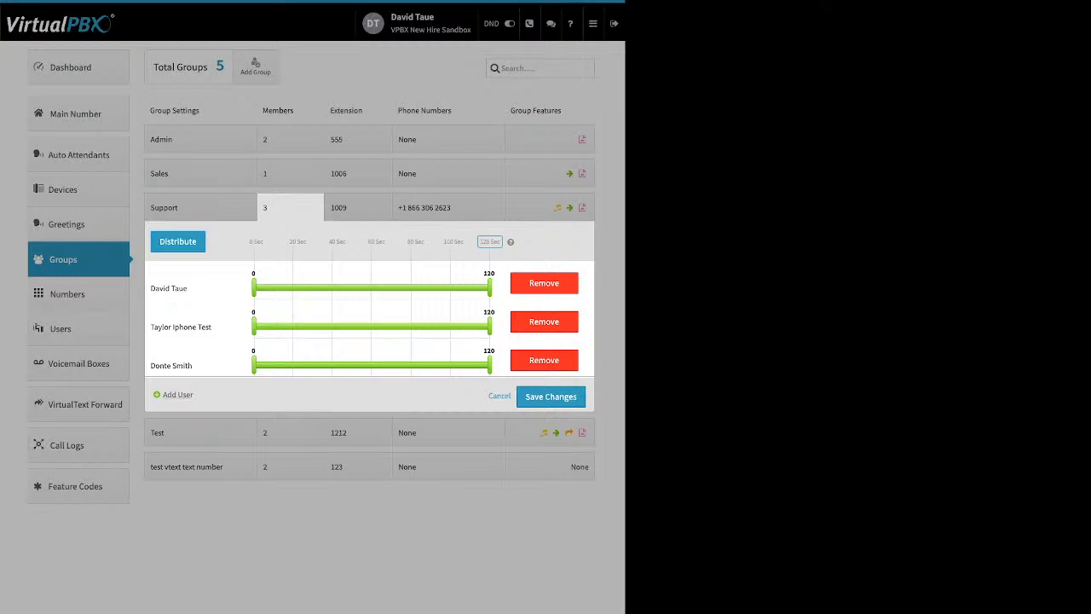
Step: Distribute Support's ring times across 120 s, then start member two at 18 s and member three at 40 s
left_click_drag(163, 395, 184, 395)
left_click(178, 395)
left_click_drag(159, 243, 264, 242)
left_click_drag(372, 242, 499, 242)
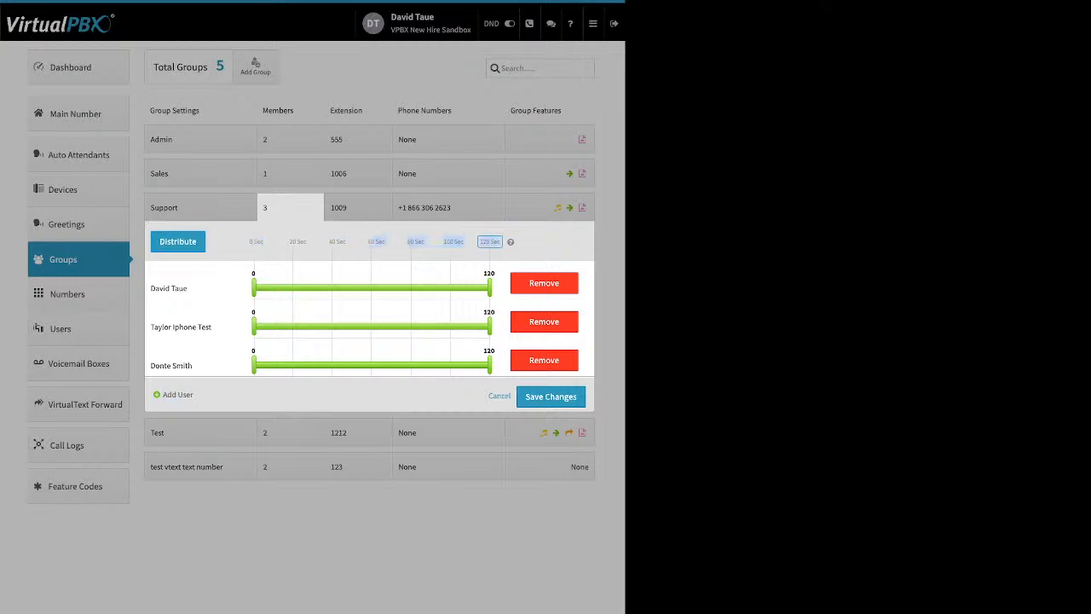
left_click(490, 242)
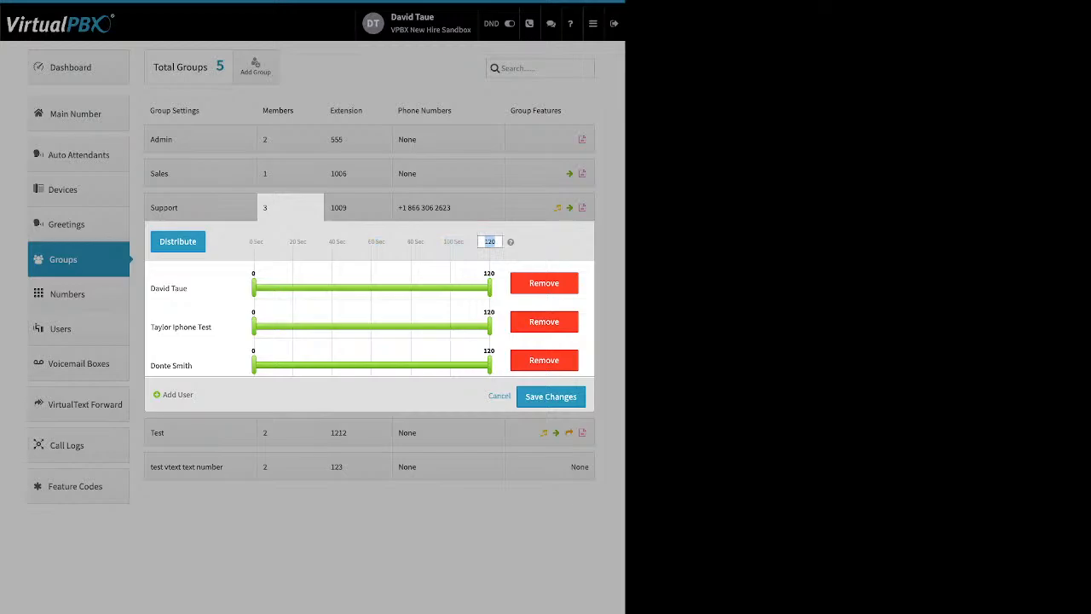
key("Return")
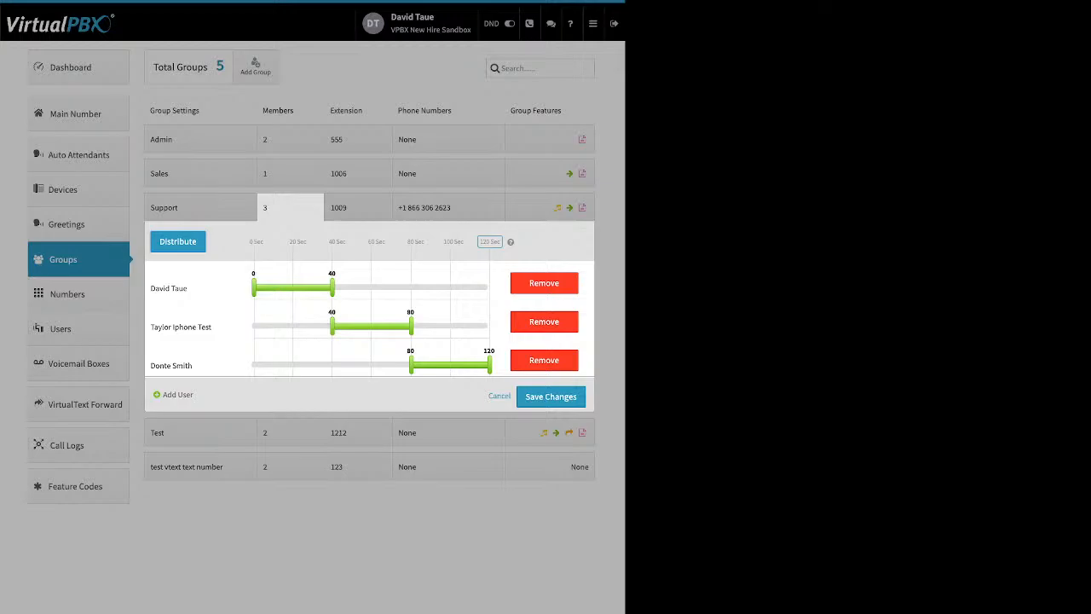
left_click_drag(332, 327, 289, 327)
left_click_drag(411, 365, 332, 365)
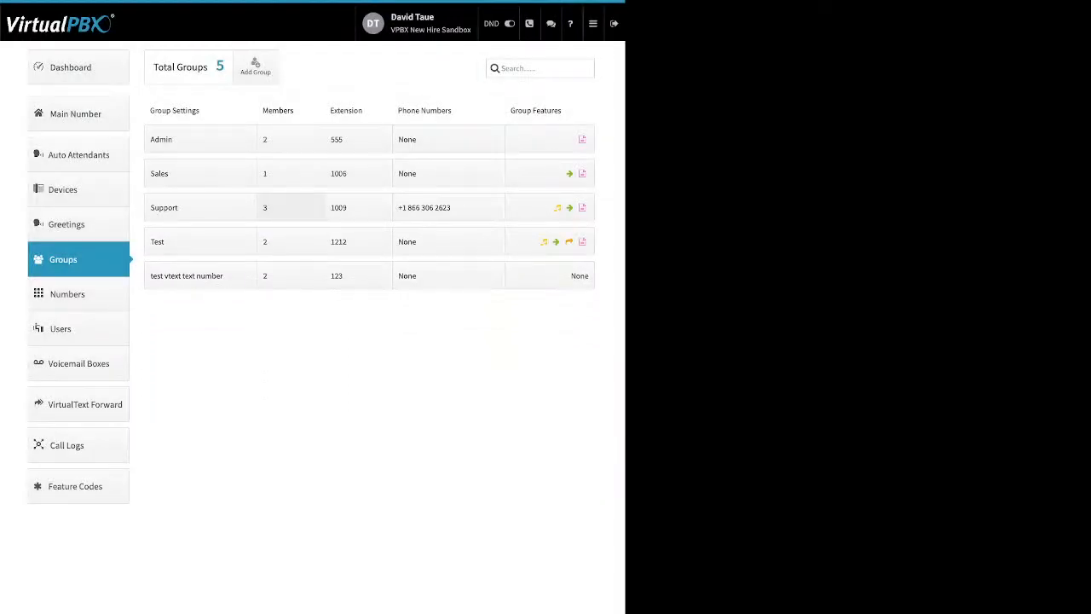
left_click(358, 207)
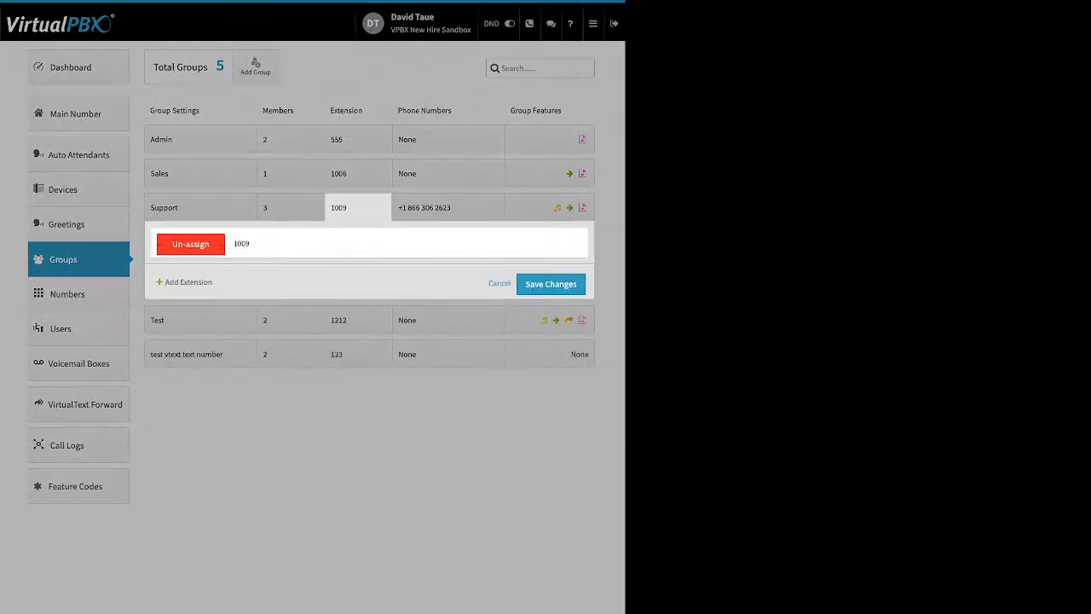
left_click_drag(214, 282, 171, 282)
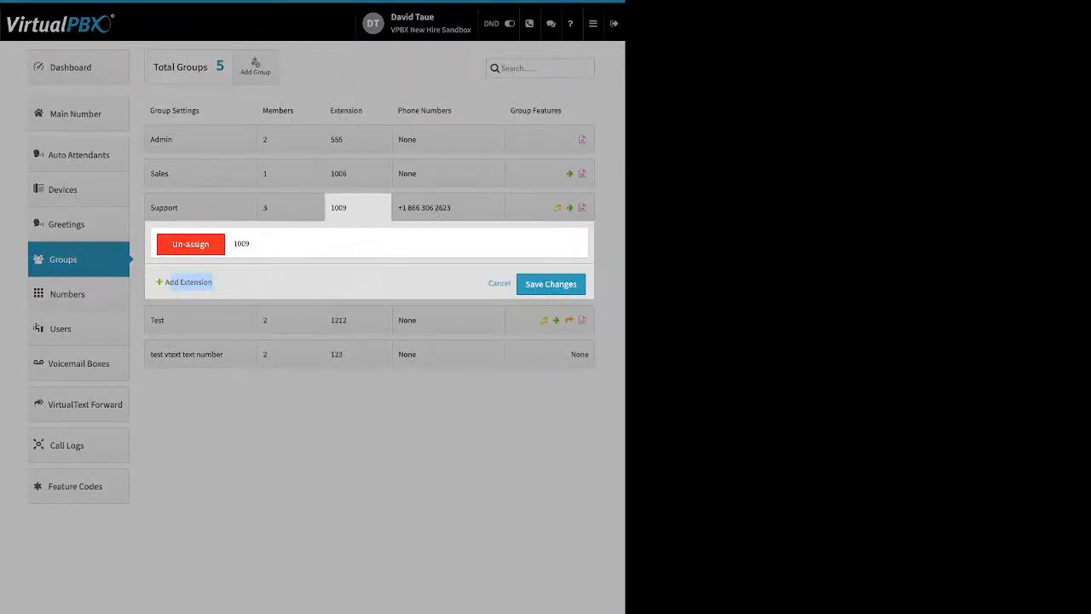
left_click(358, 207)
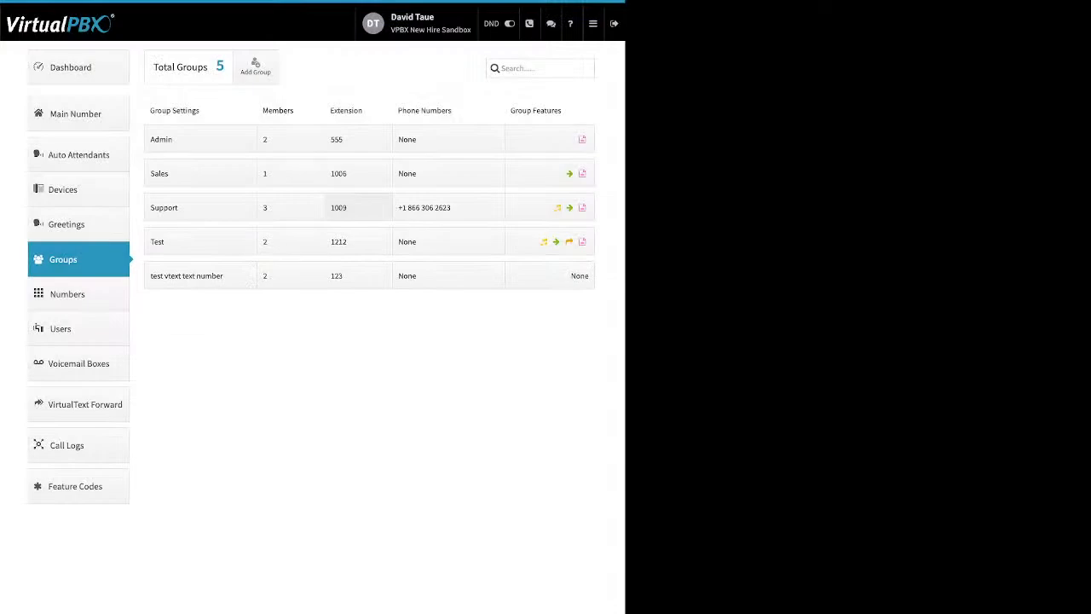
left_click(448, 207)
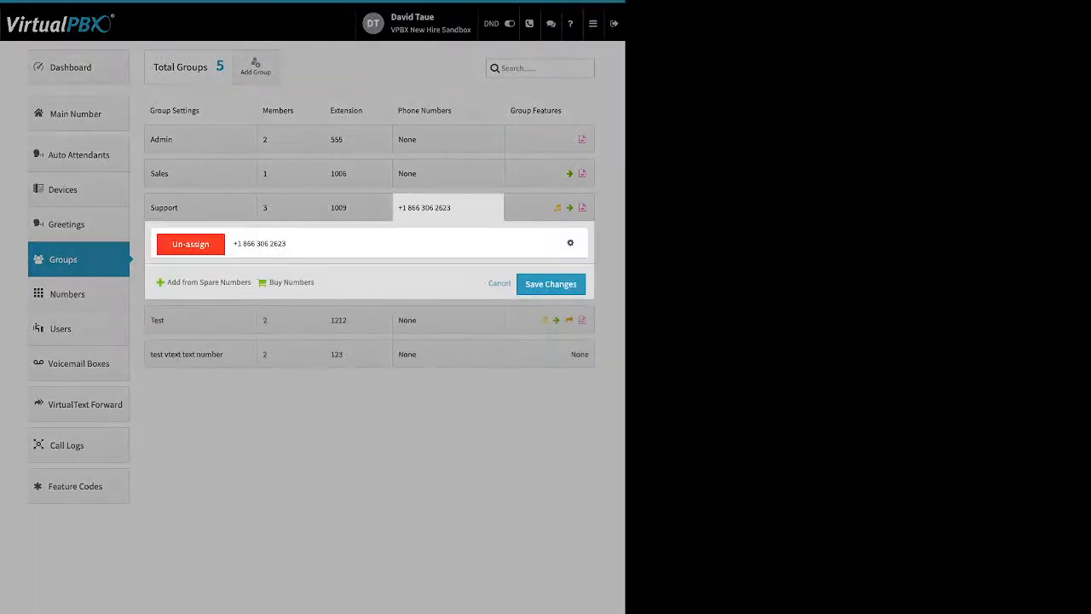
left_click_drag(167, 282, 253, 282)
left_click_drag(167, 282, 284, 283)
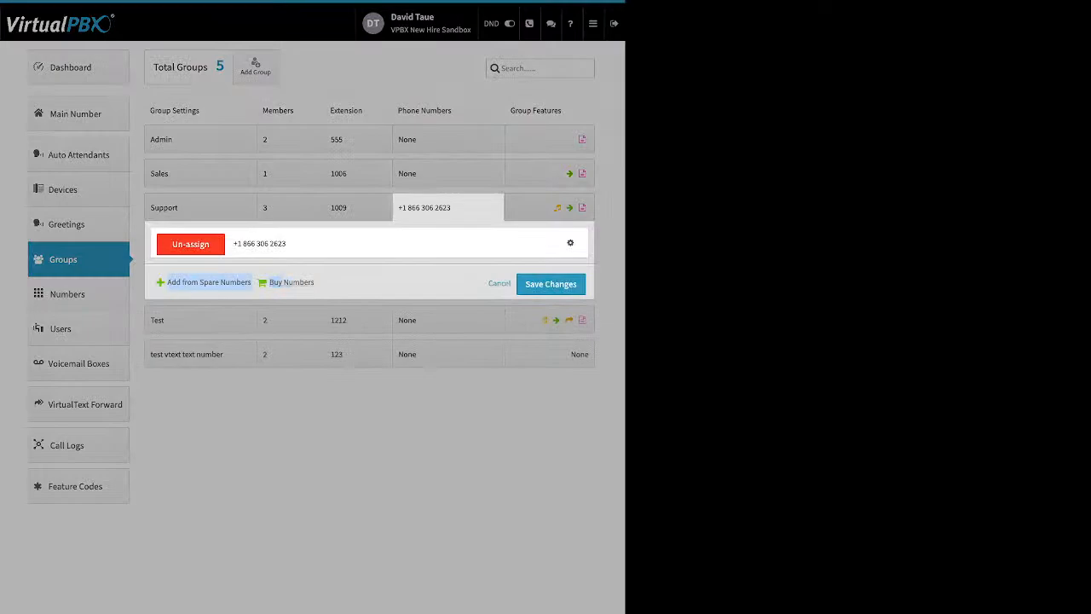
left_click(358, 282)
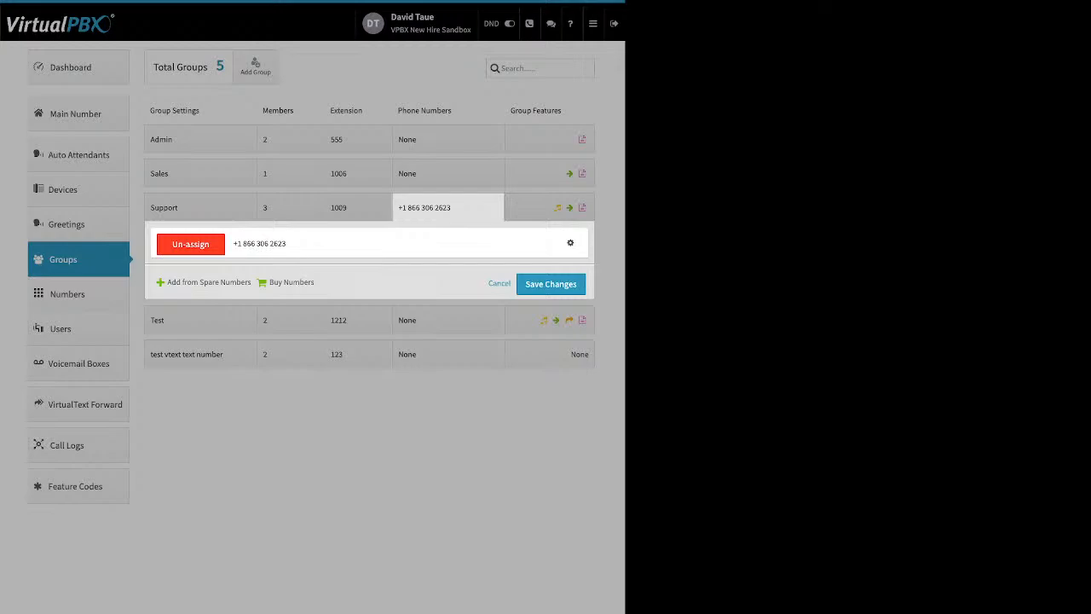
left_click(448, 207)
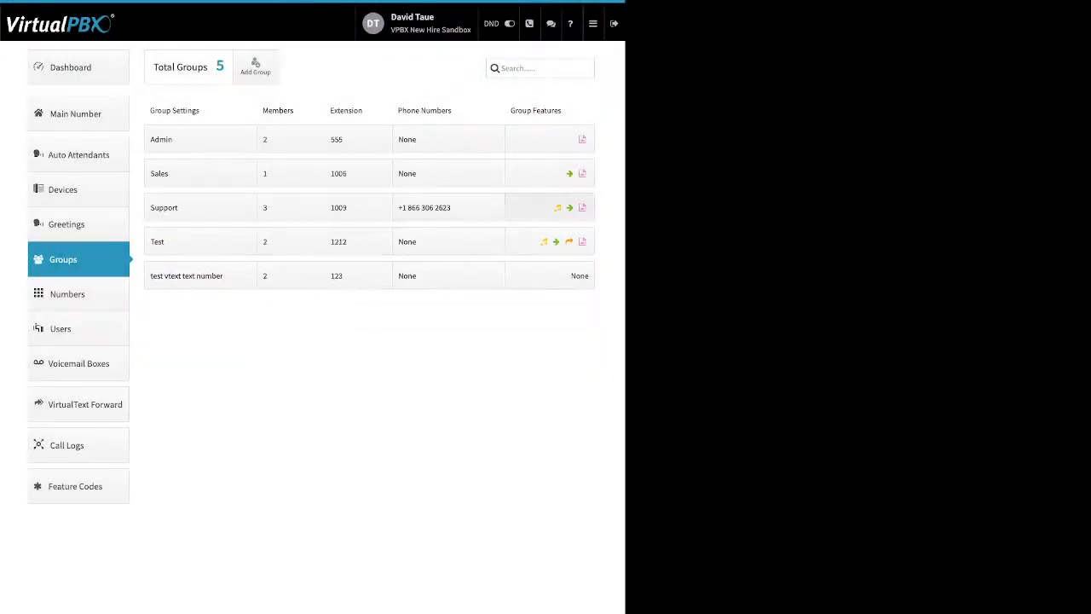
Step: Review the Support group's Ringback upload option, then open its Next Action forwarding settings
left_click(550, 207)
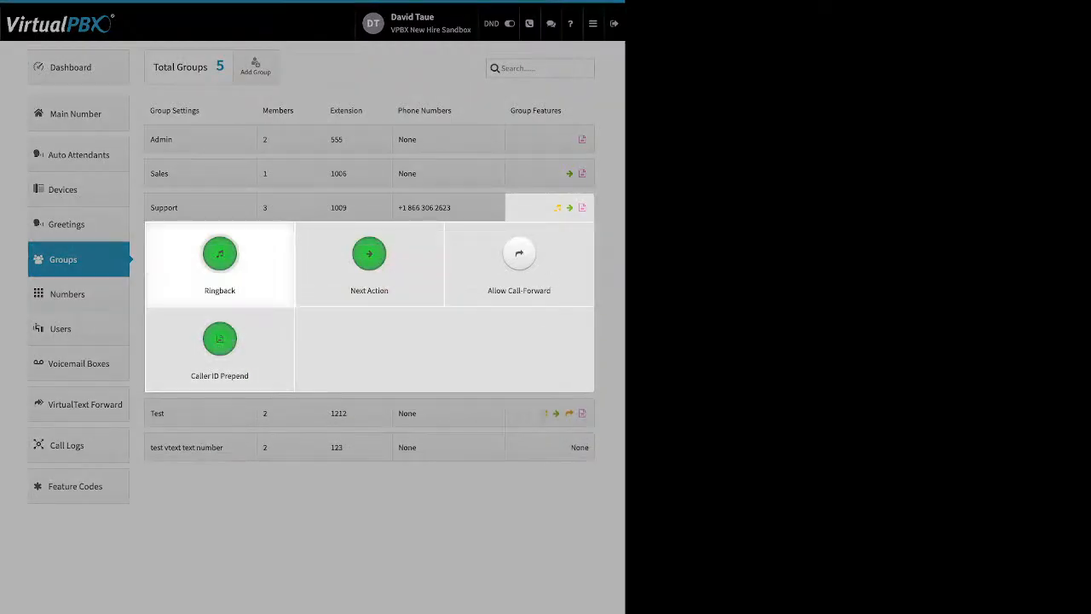
left_click(219, 256)
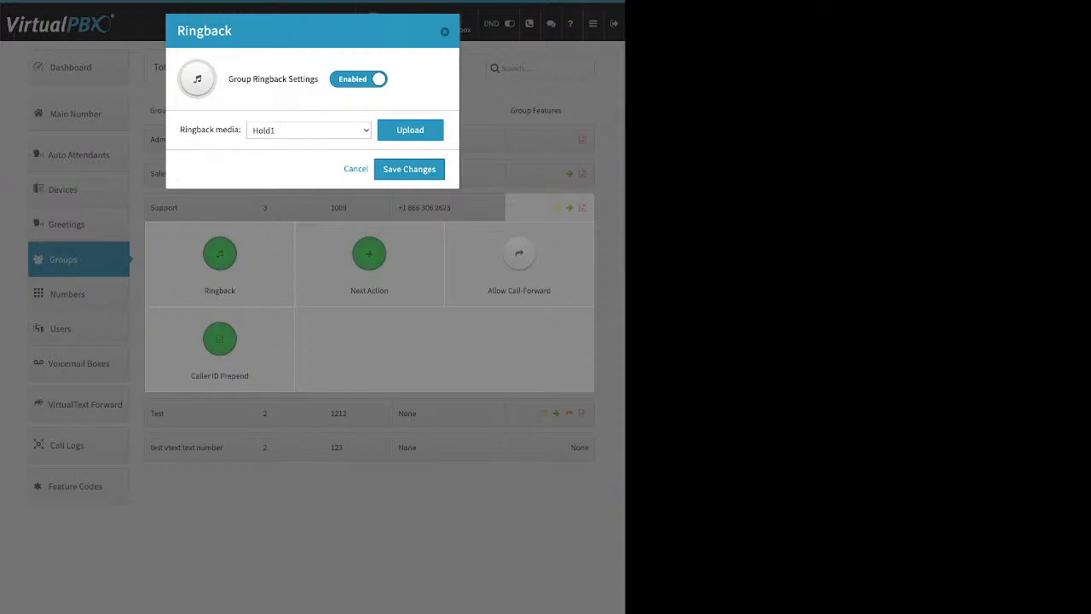
left_click_drag(229, 78, 318, 79)
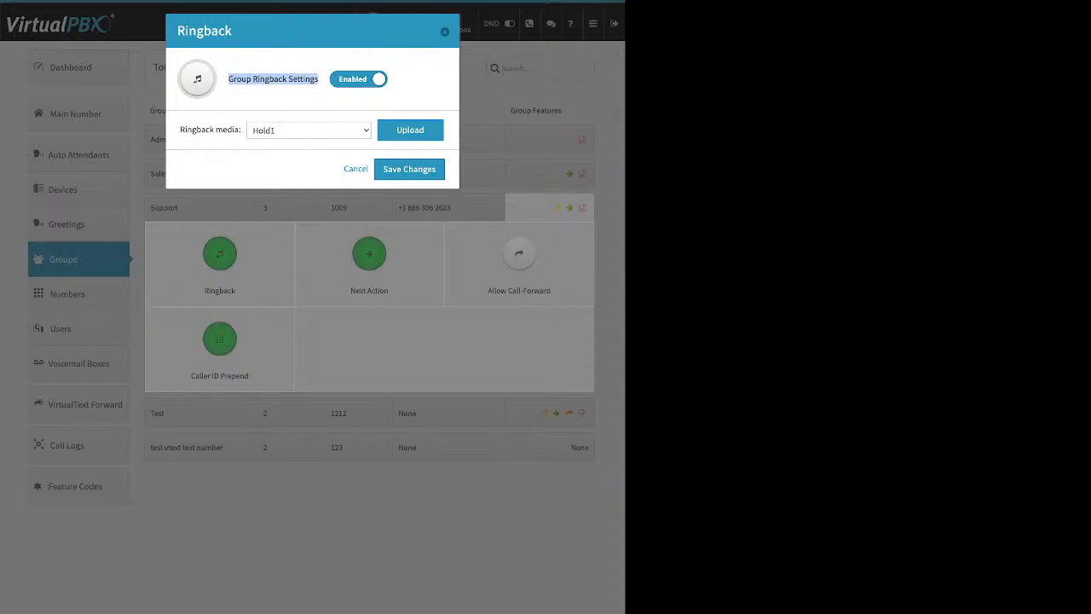
left_click(410, 131)
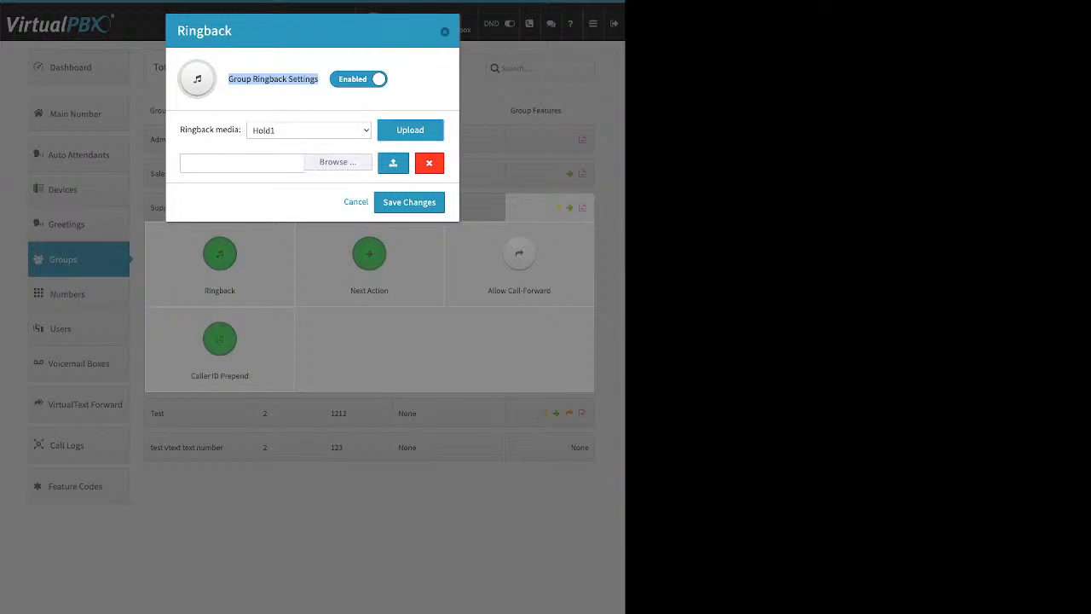
left_click(356, 202)
left_click(369, 254)
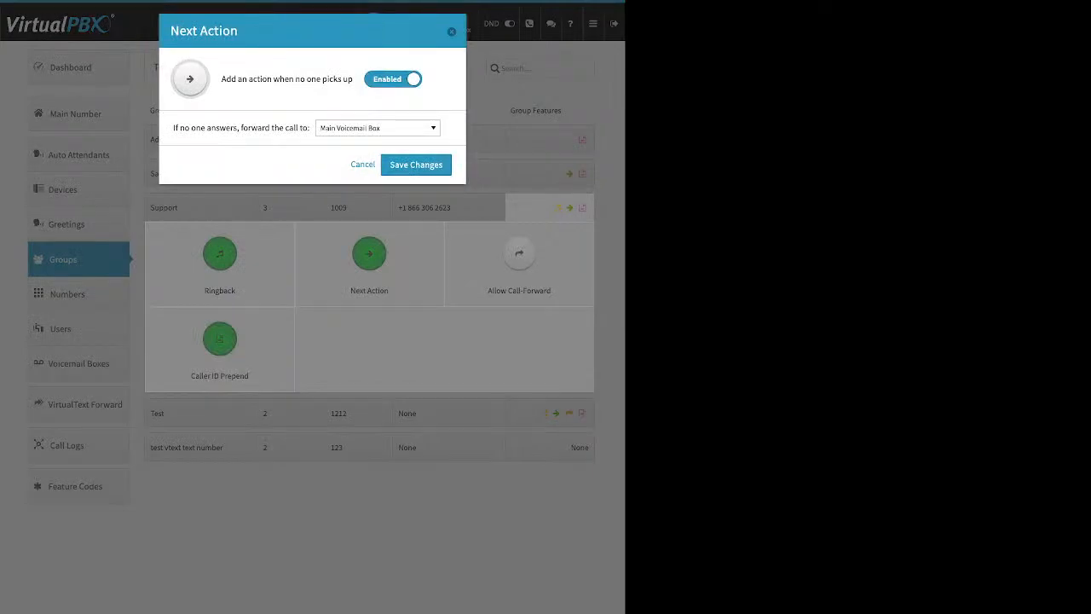
Step: Set the Support group's Next Action to forward unanswered calls to the Main Voicemail Box
triple_click(287, 79)
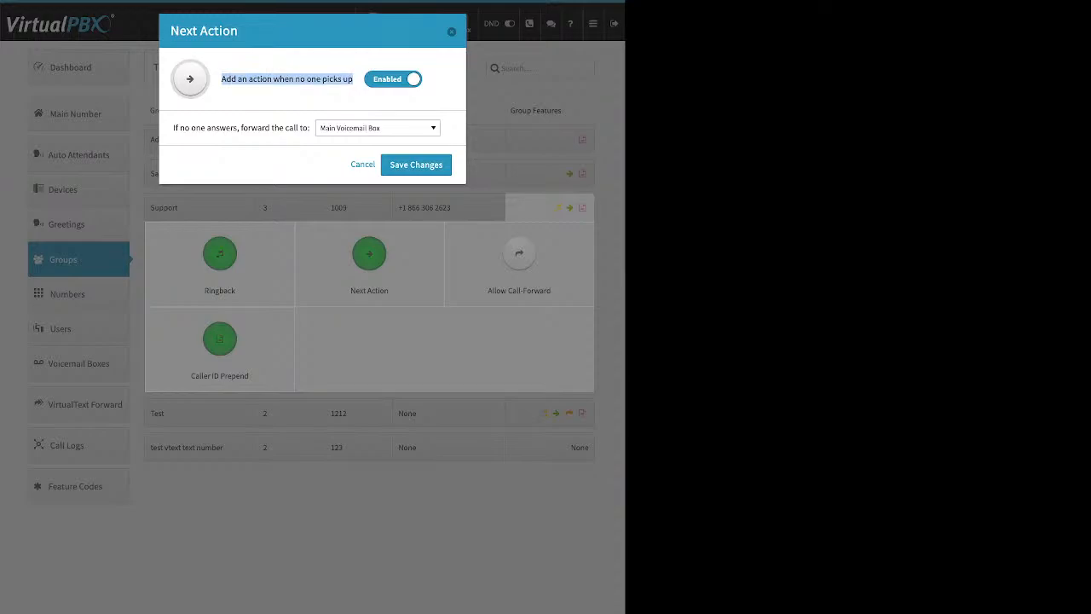
left_click(378, 128)
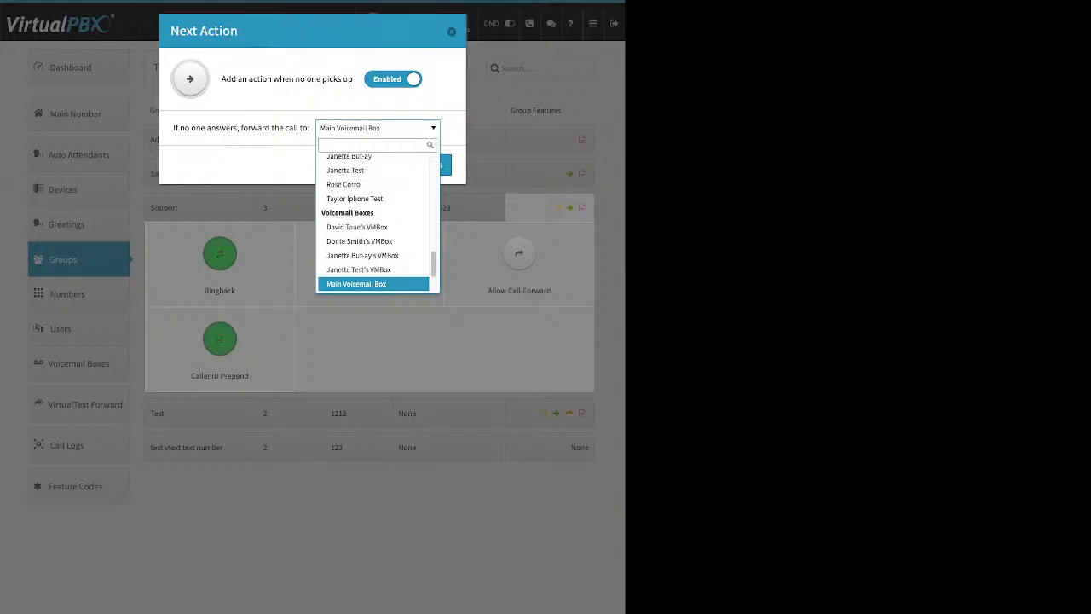
left_click(378, 128)
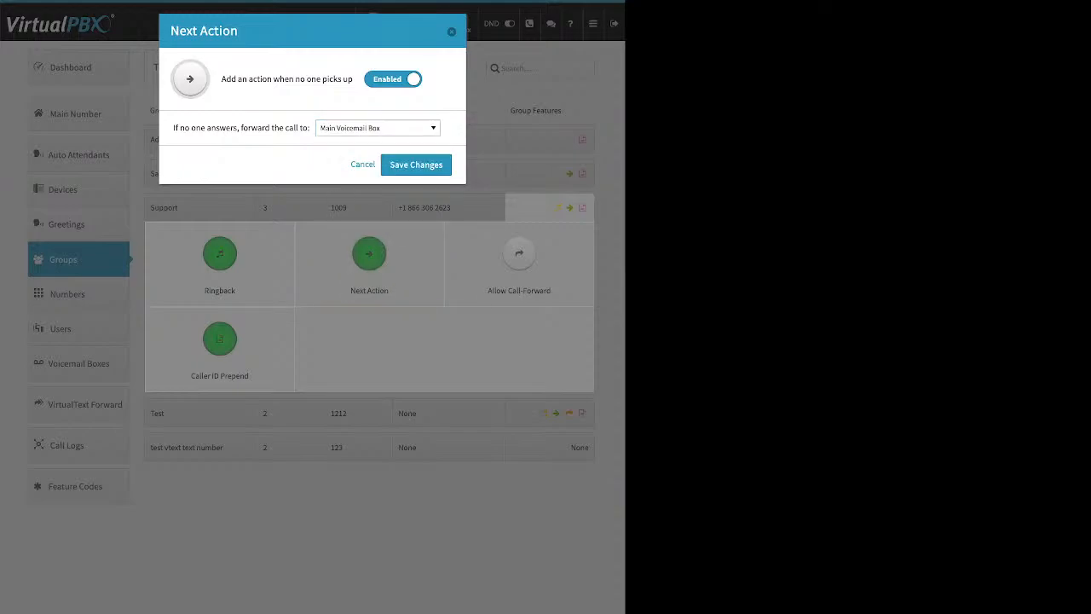
left_click(416, 164)
Step: Open the Support group's Allow Call-Forward, switch it to Enabled, then dismiss it unsaved
left_click(519, 254)
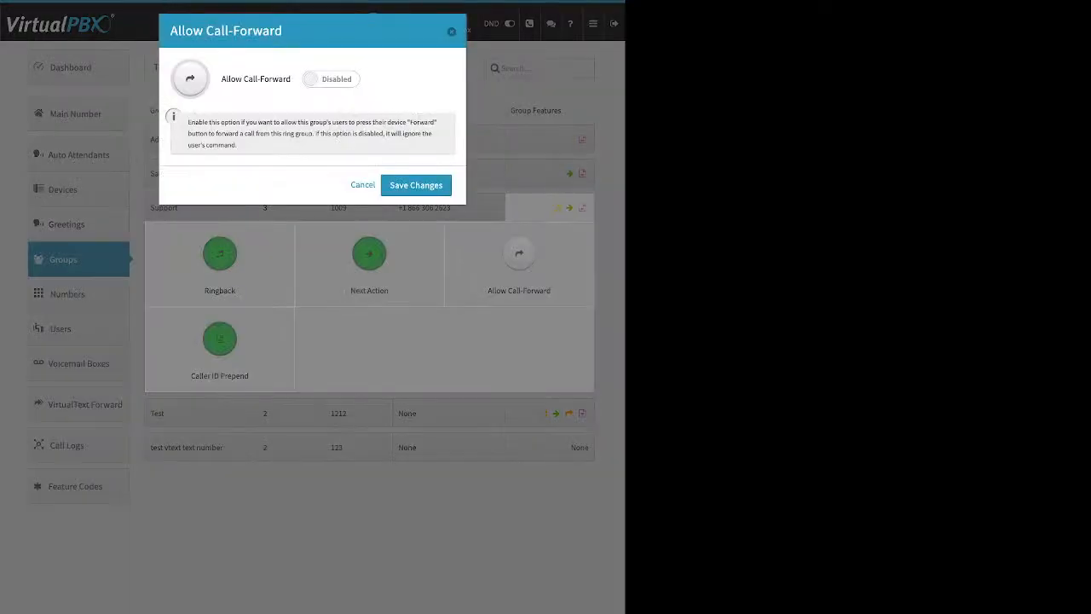
left_click(331, 79)
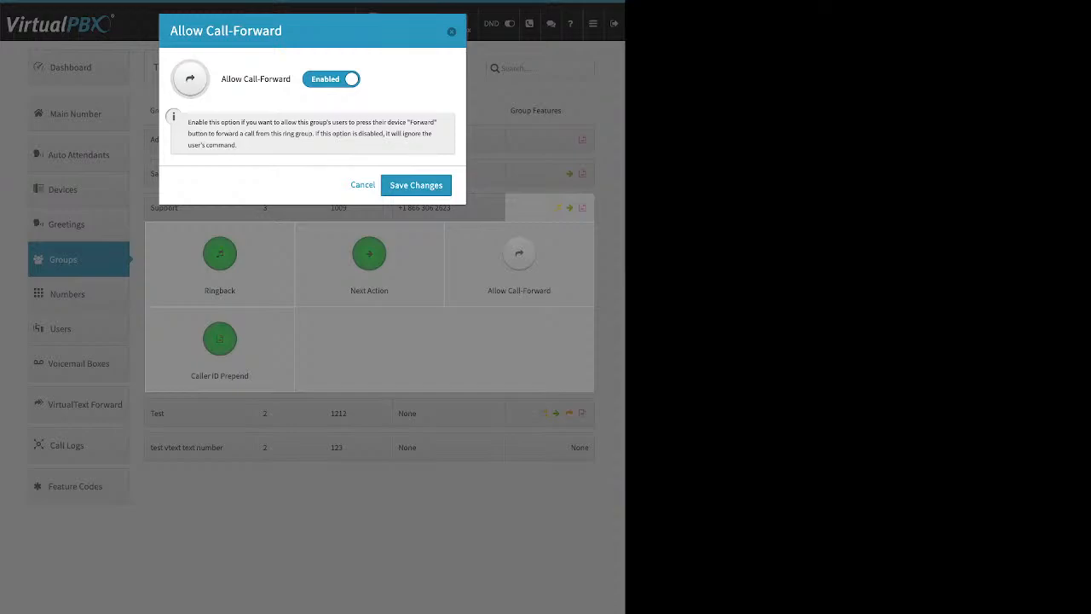
key("Escape")
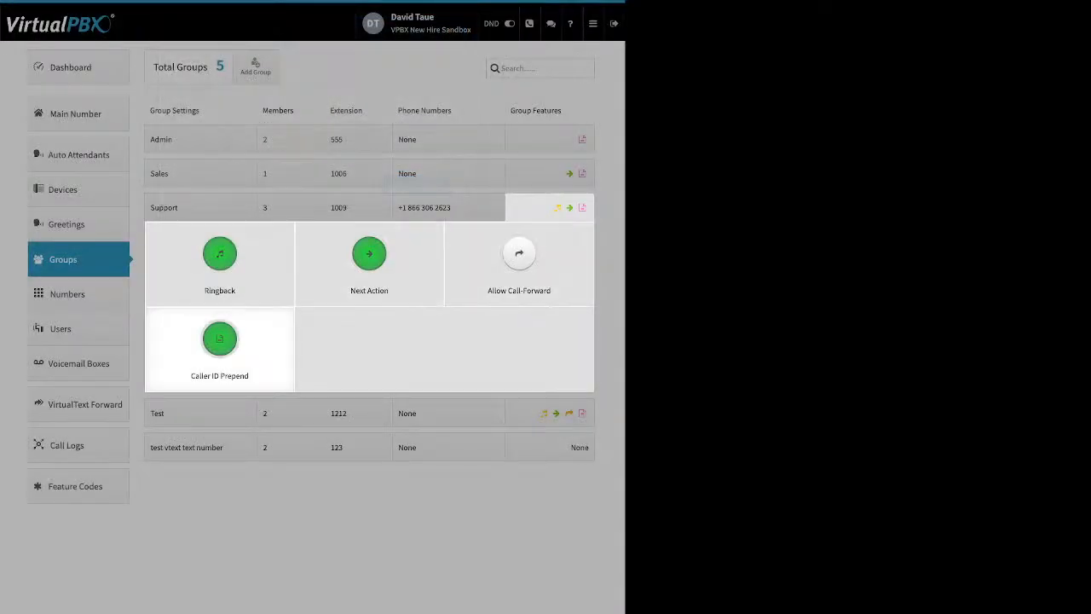
left_click(219, 339)
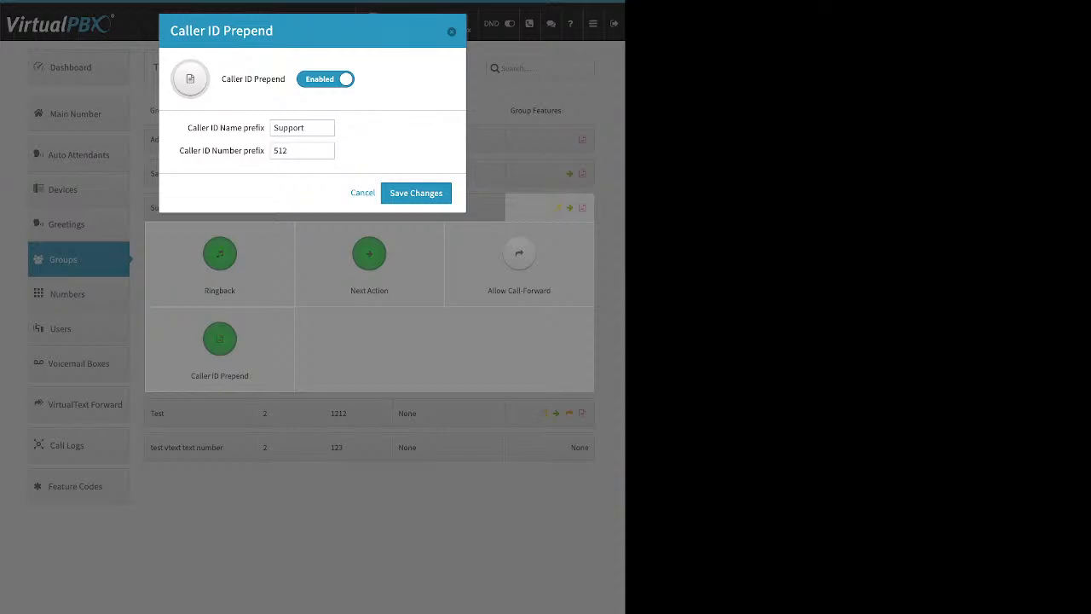
triple_click(226, 128)
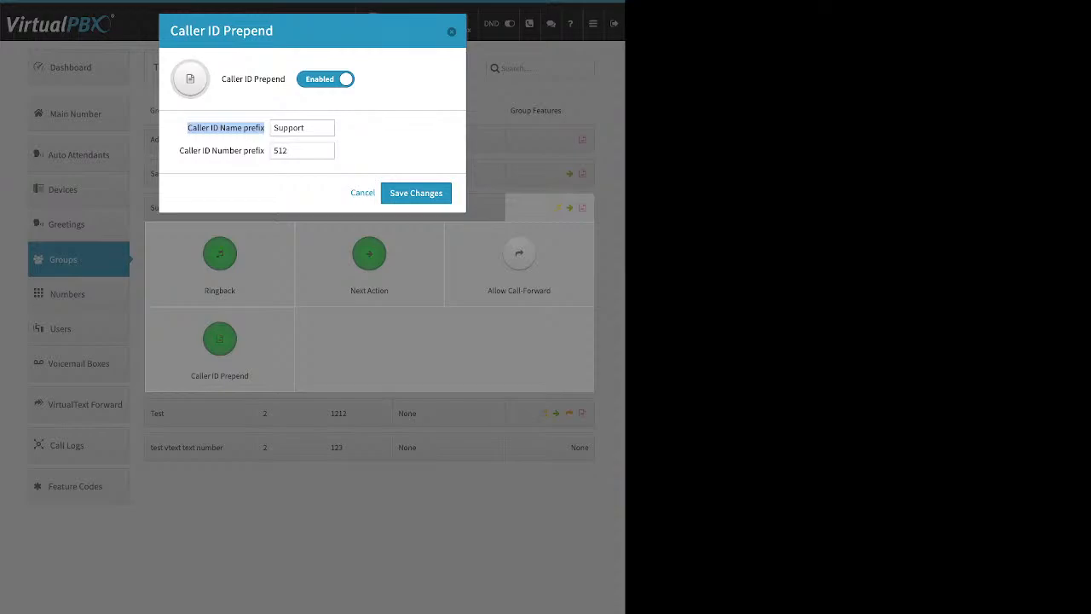
key("Escape")
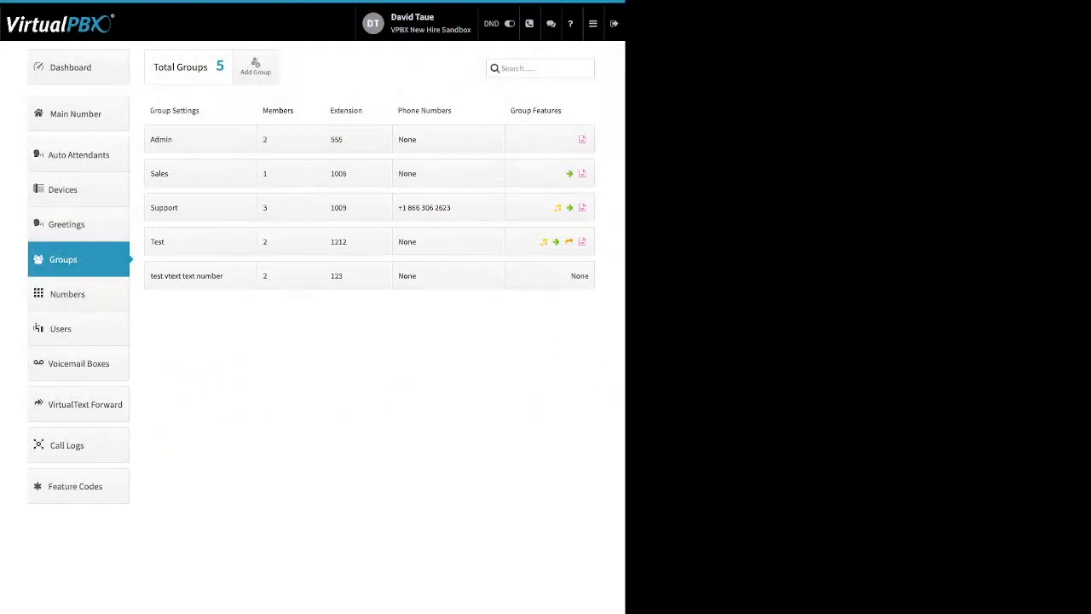
Step: Expand Main Company Numbers on the Main Number page and un-assign the last of the five numbers
left_click(75, 113)
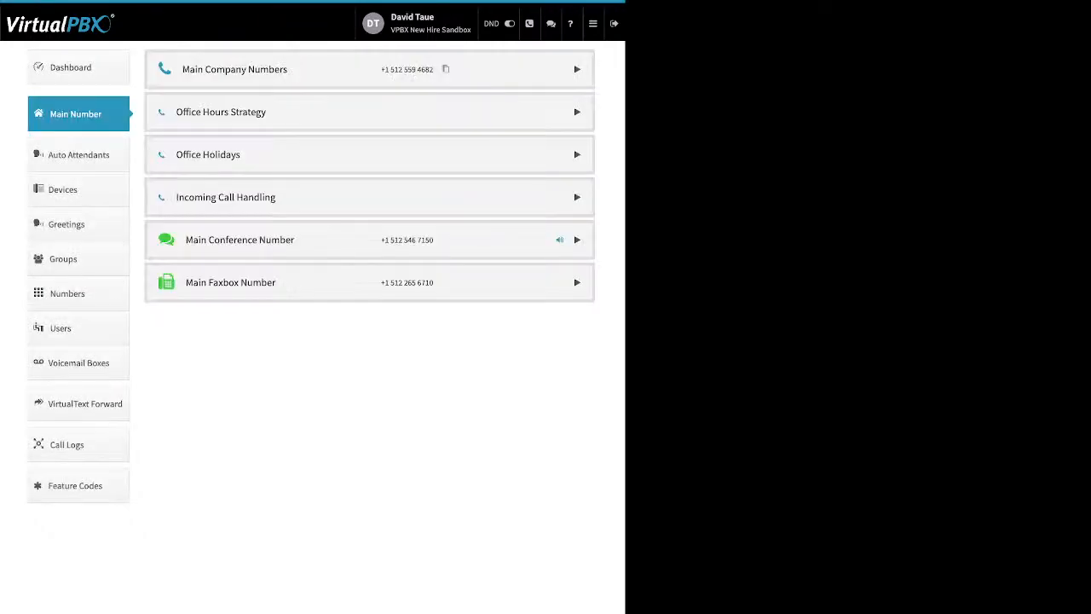
left_click(577, 69)
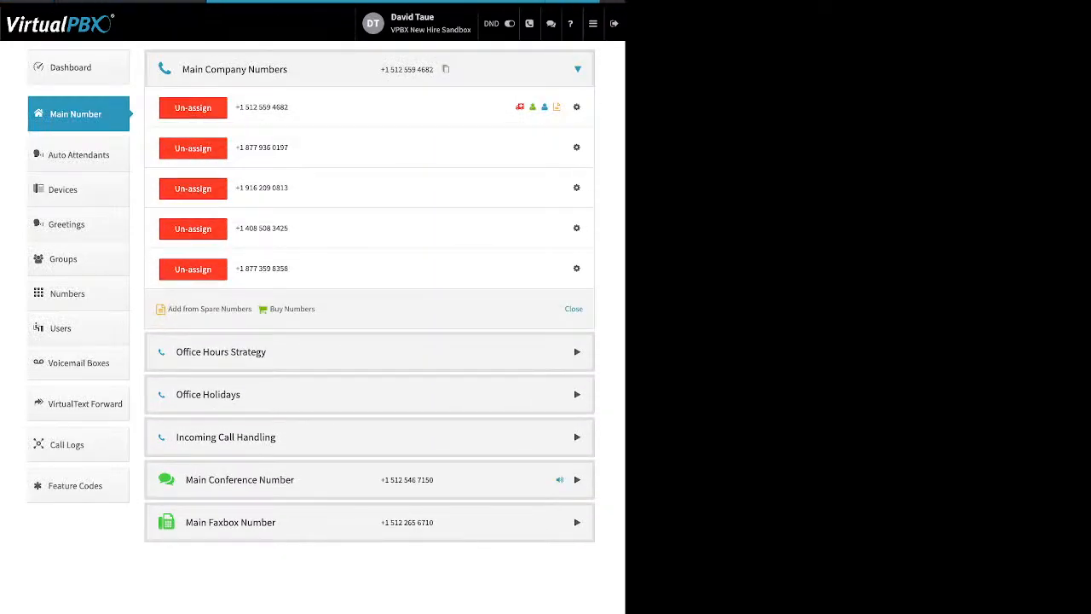
left_click_drag(318, 309, 201, 309)
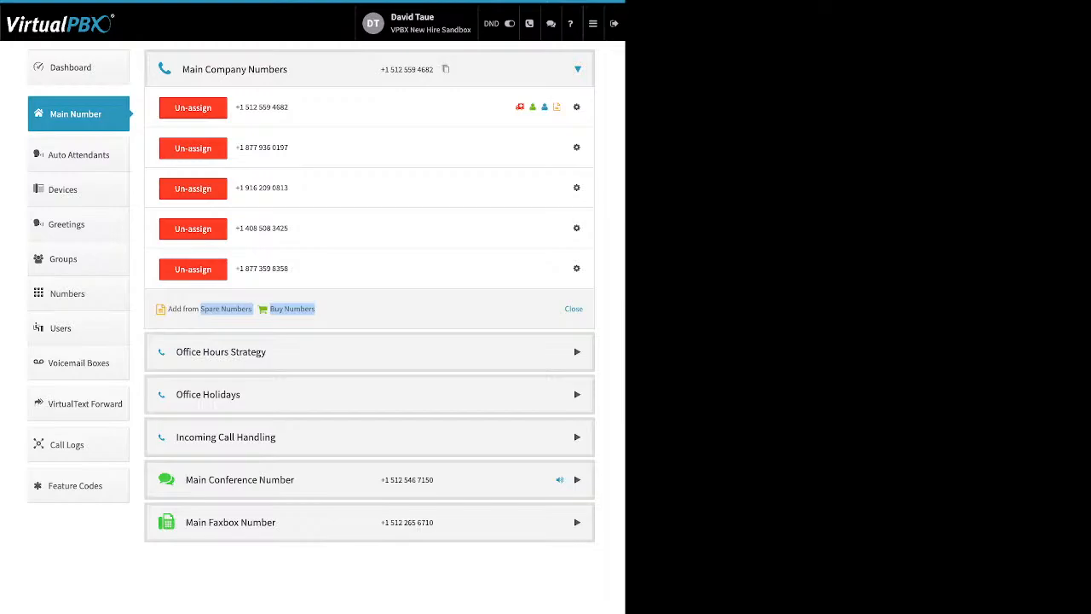
left_click(193, 269)
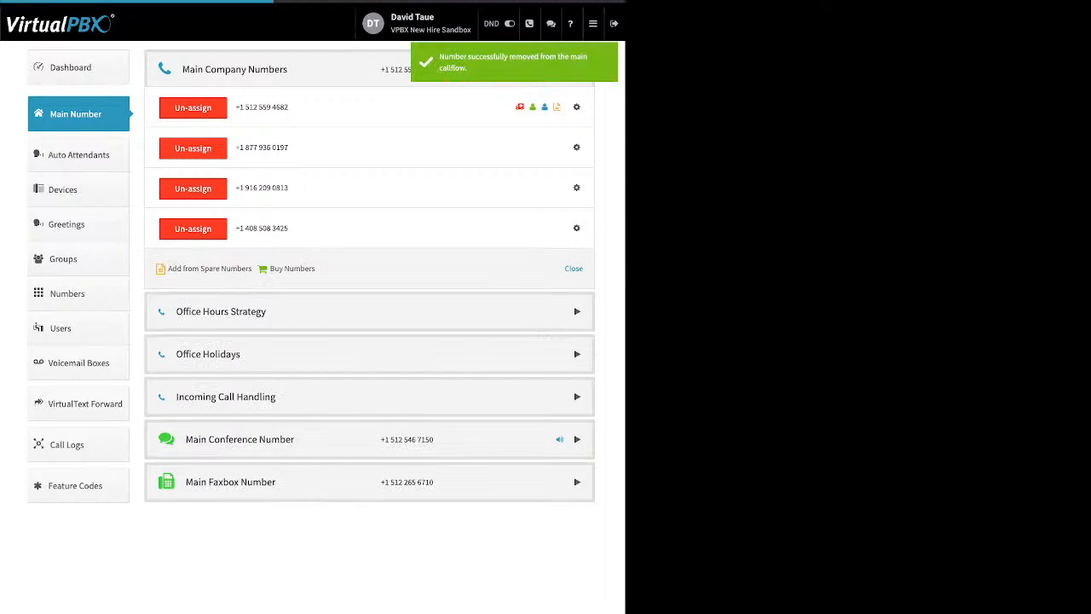
left_click(577, 147)
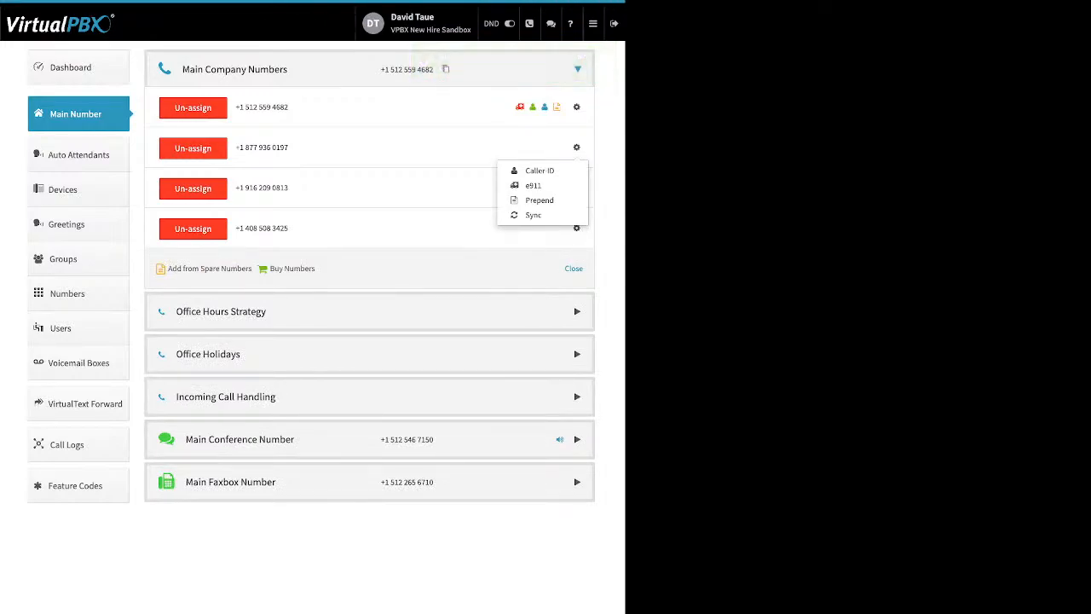
Step: Review the second number's Outbound and Inbound Caller ID Name settings, then close them
left_click(538, 171)
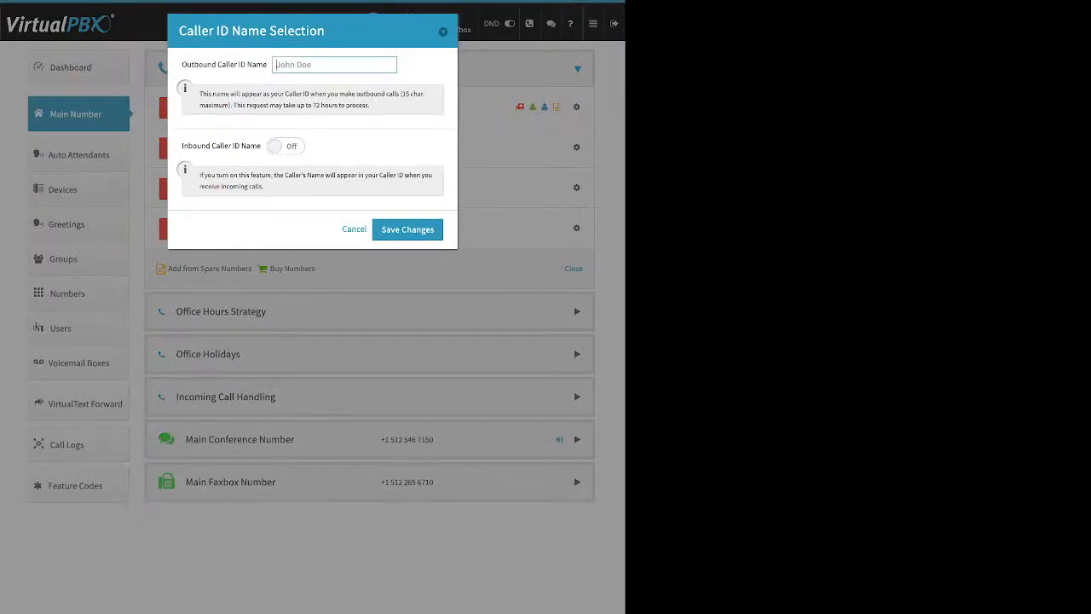
left_click_drag(186, 65, 238, 65)
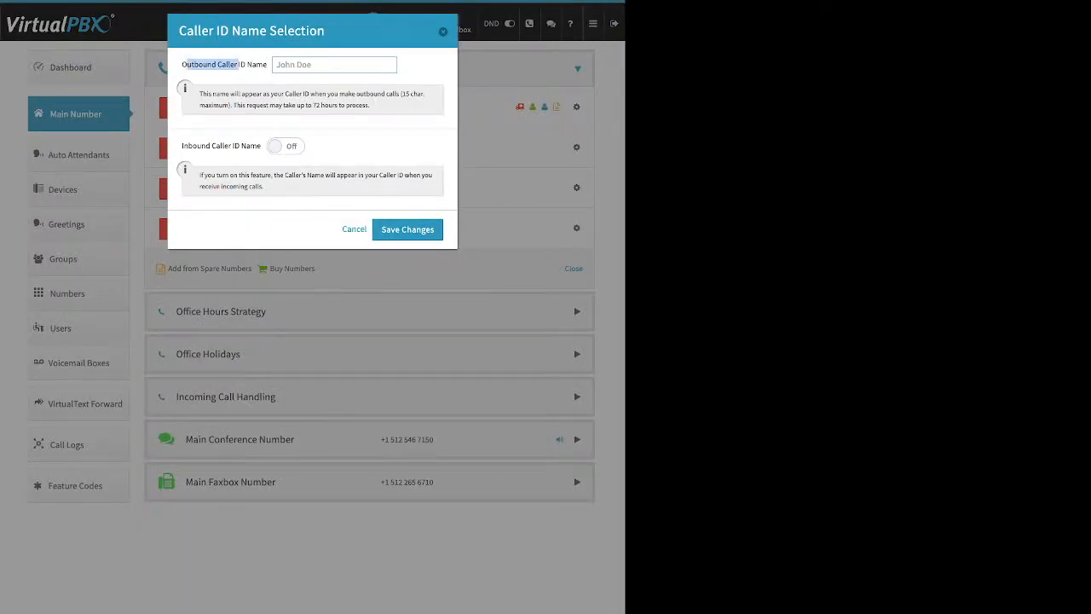
left_click_drag(182, 146, 261, 145)
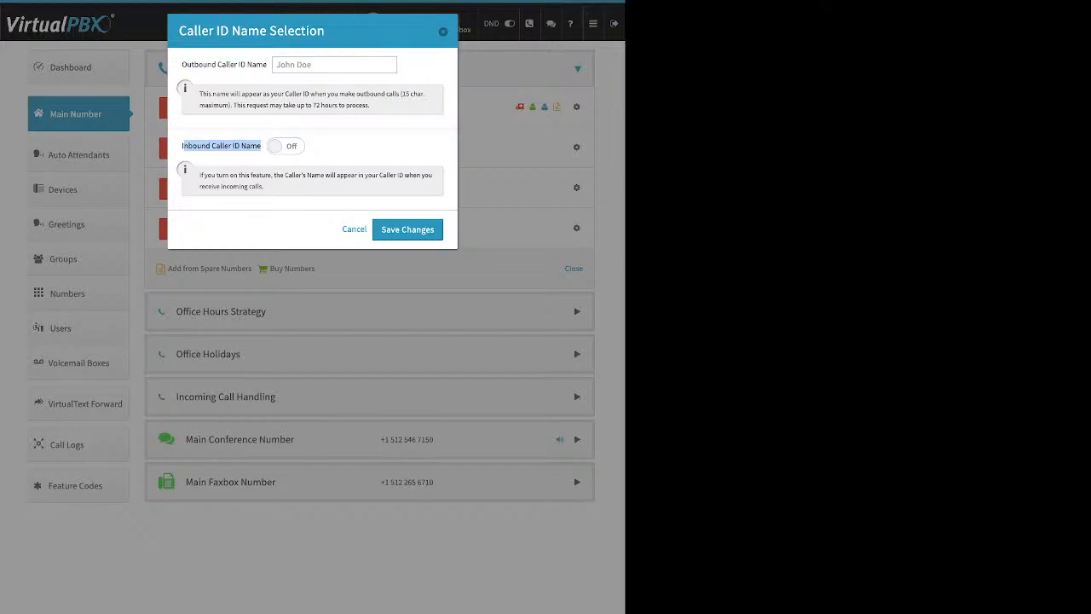
left_click(443, 32)
Step: View the second number's e911 location settings and close them without saving
left_click(576, 148)
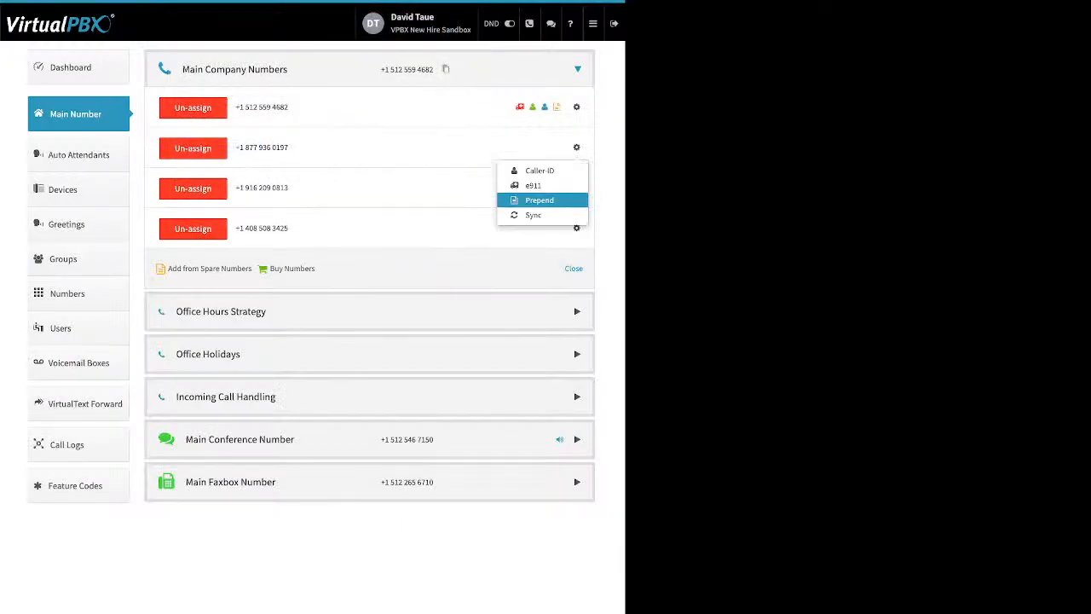
left_click(533, 185)
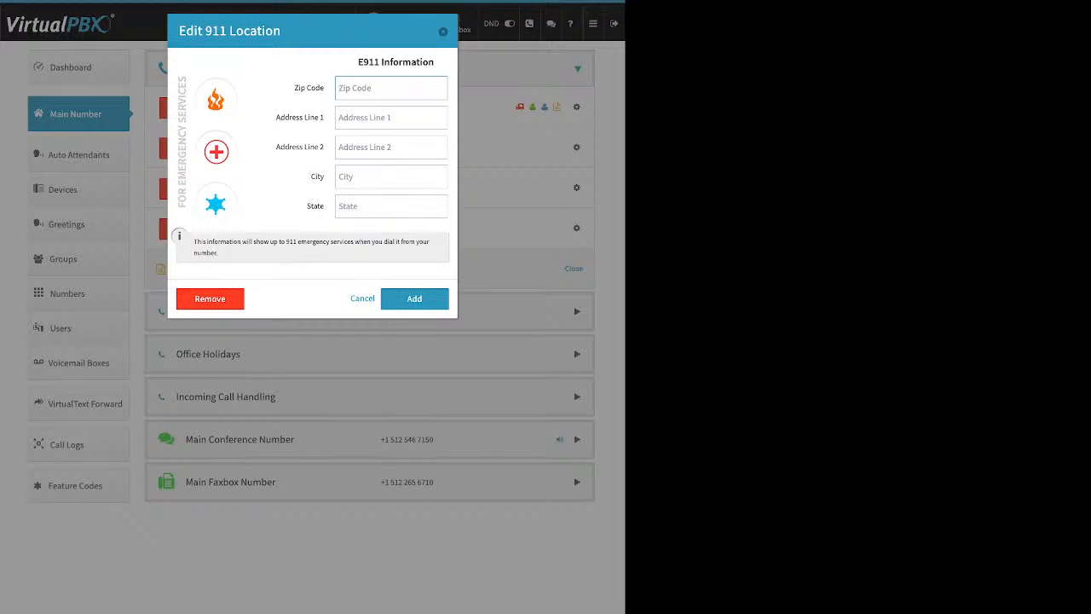
key("Escape")
Step: View the second number's Number Prepend Setup and close it with no prepend text saved
left_click(576, 147)
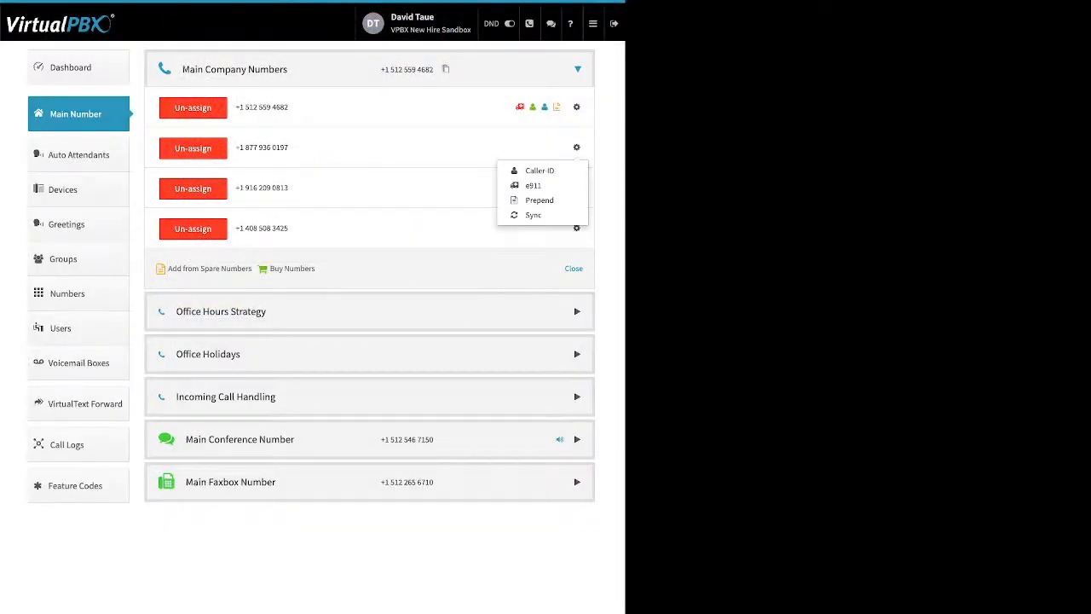
left_click(538, 199)
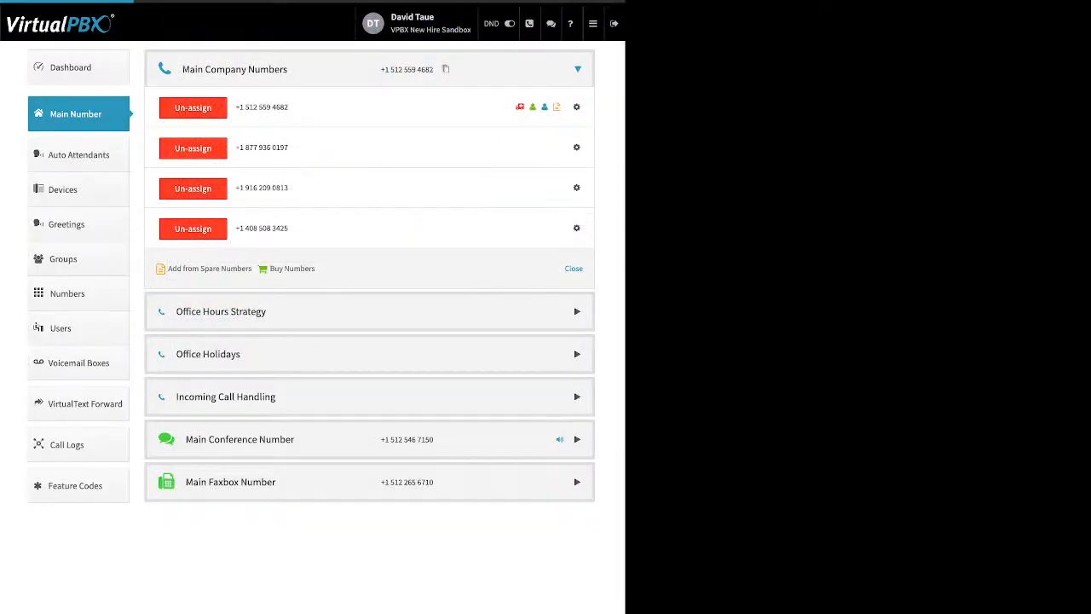
left_click_drag(186, 65, 235, 65)
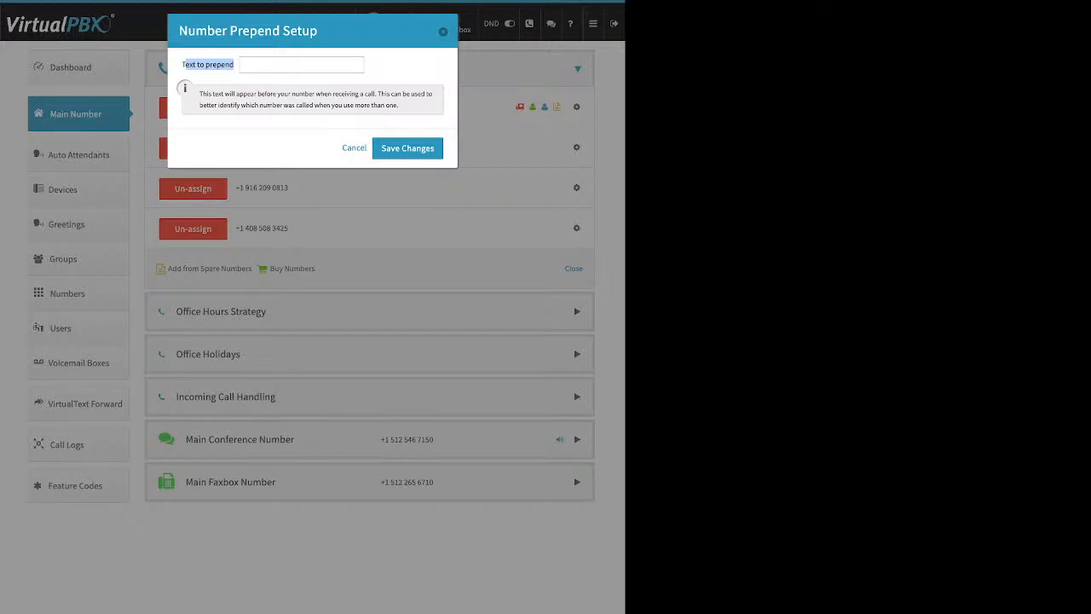
key("Escape")
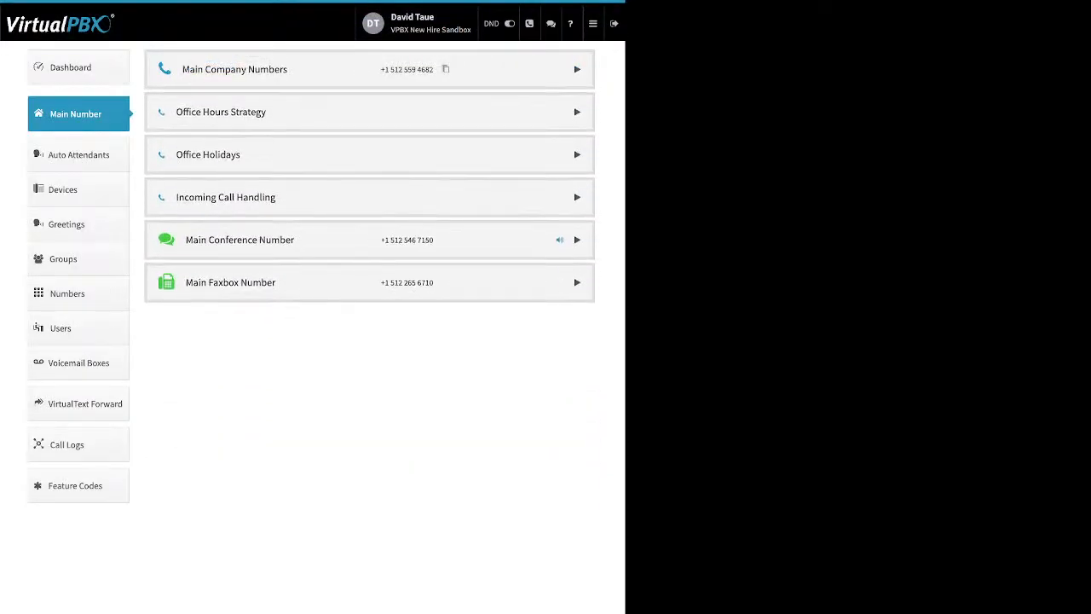
left_click(577, 112)
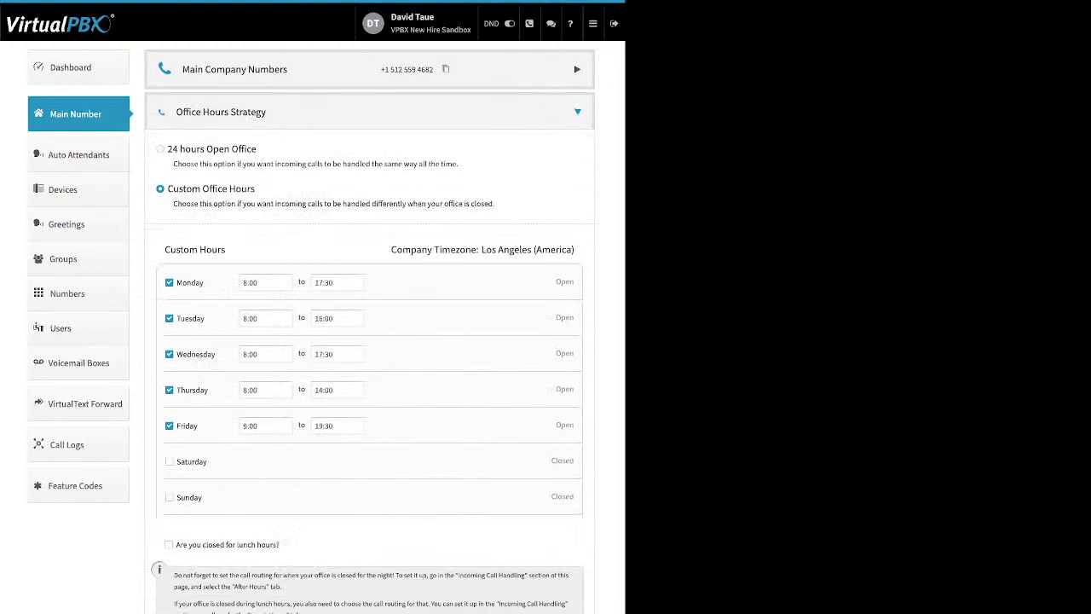
left_click_drag(257, 149, 179, 149)
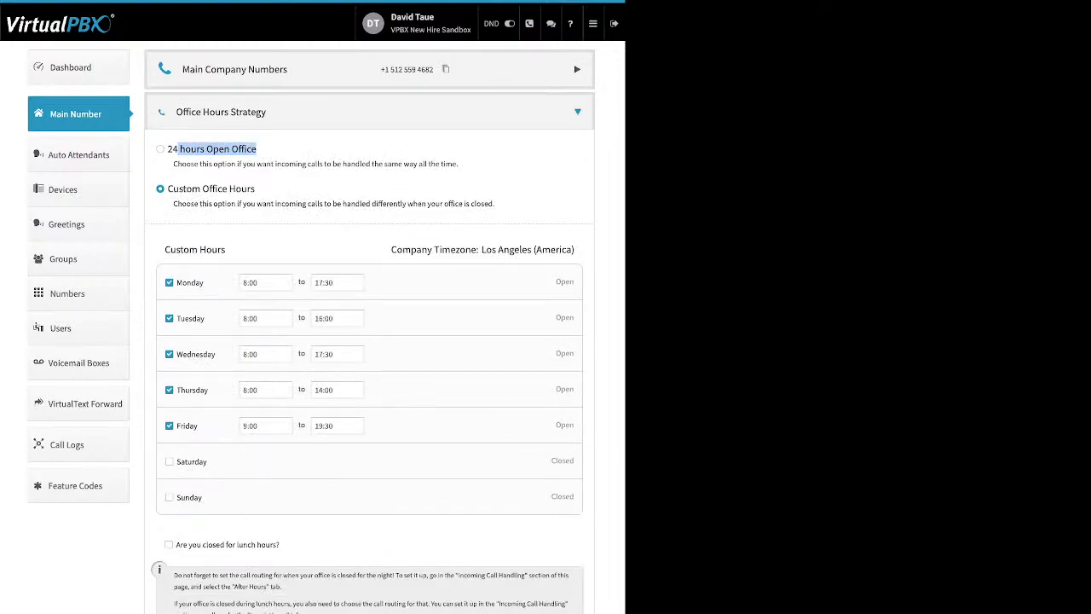
left_click_drag(255, 188, 168, 188)
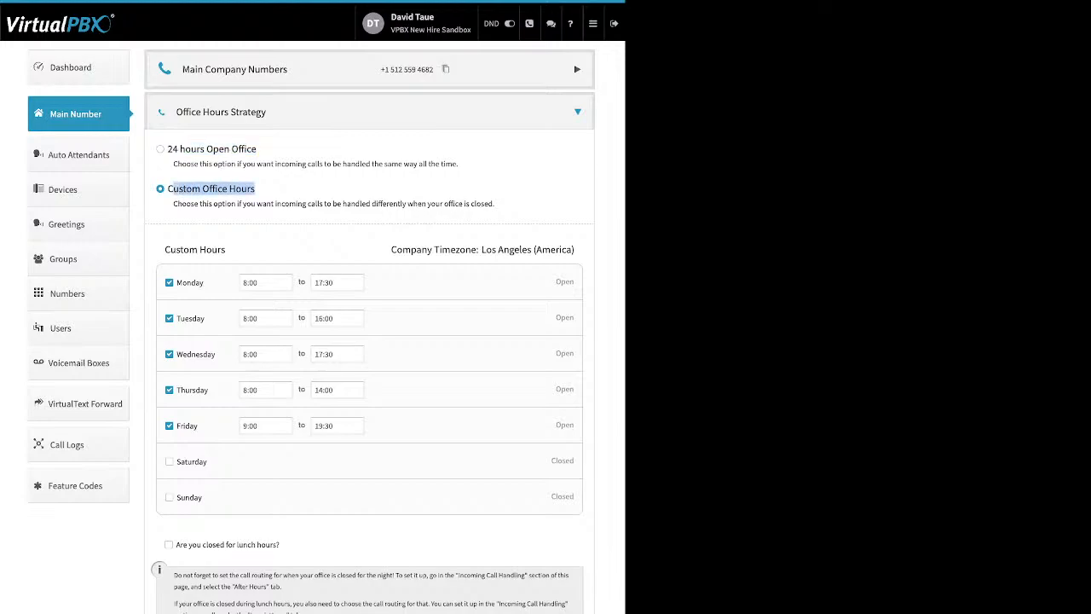
left_click_drag(205, 282, 176, 283)
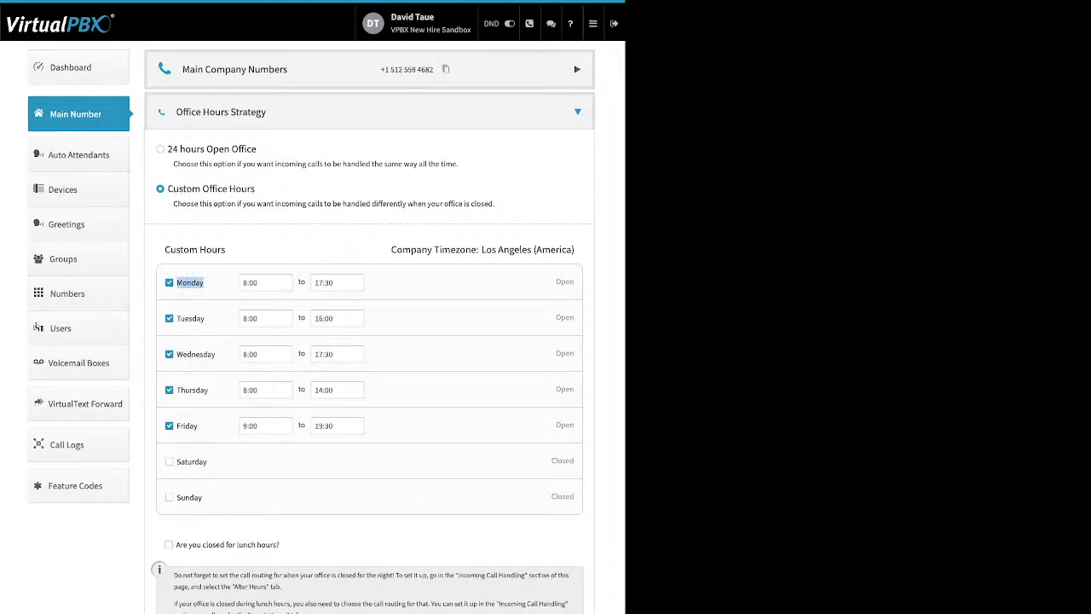
left_click(265, 283)
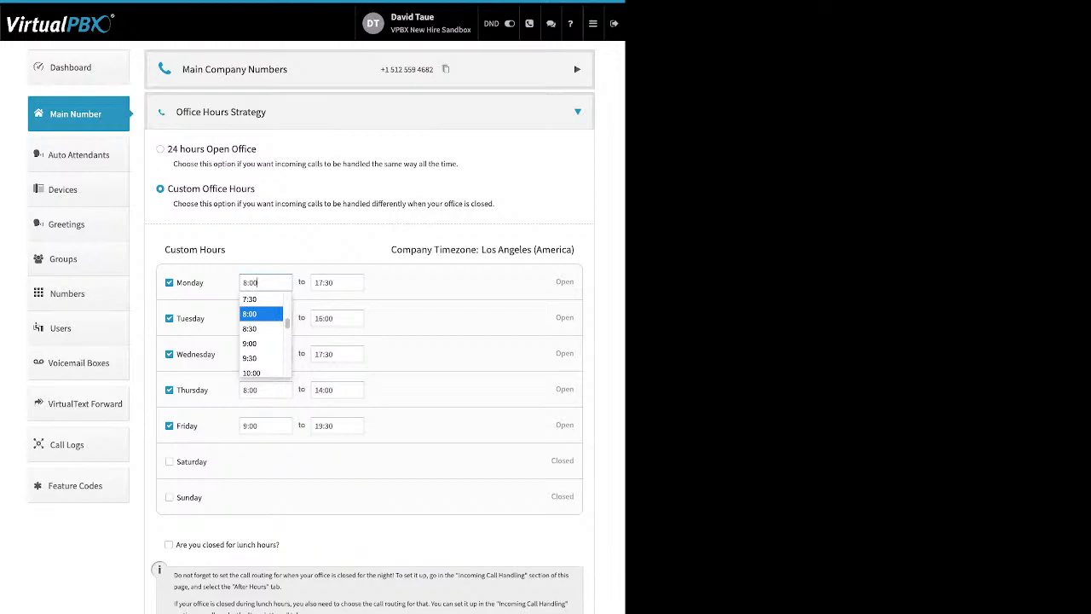
key("Escape")
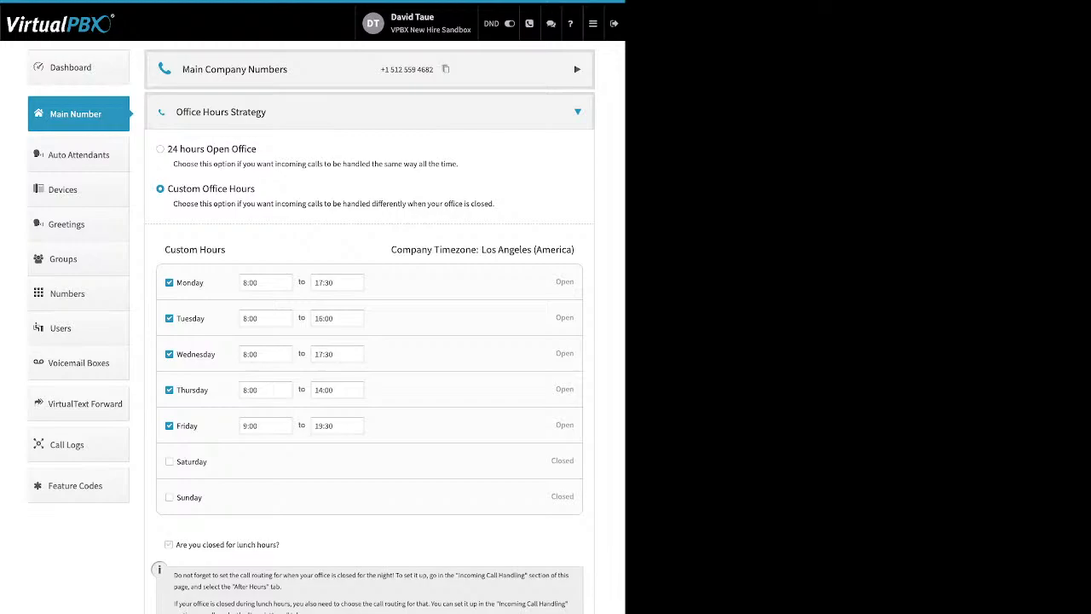
left_click_drag(272, 544, 174, 544)
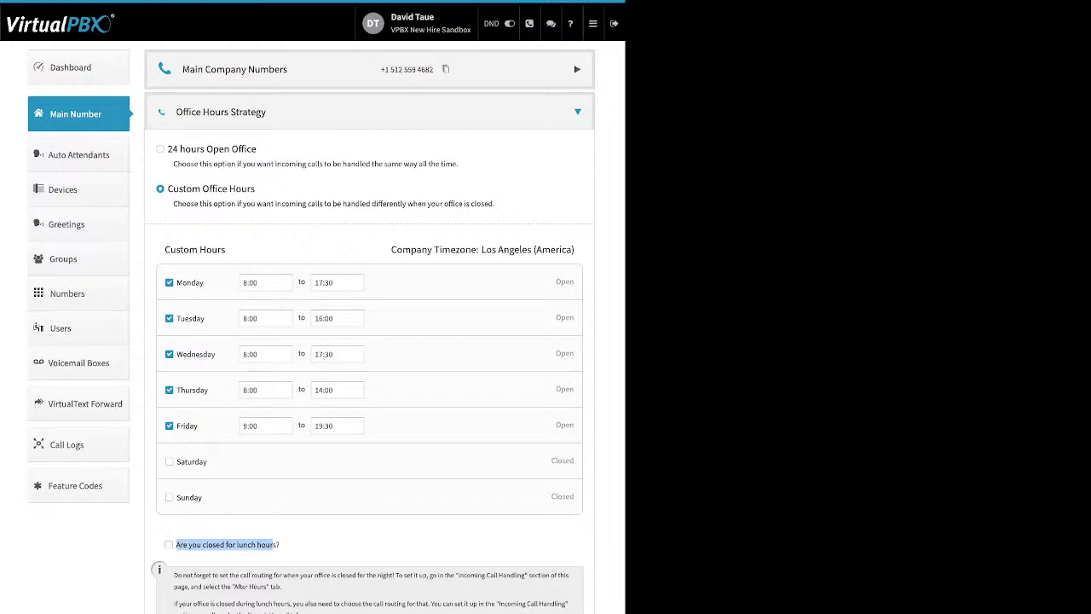
left_click(169, 544)
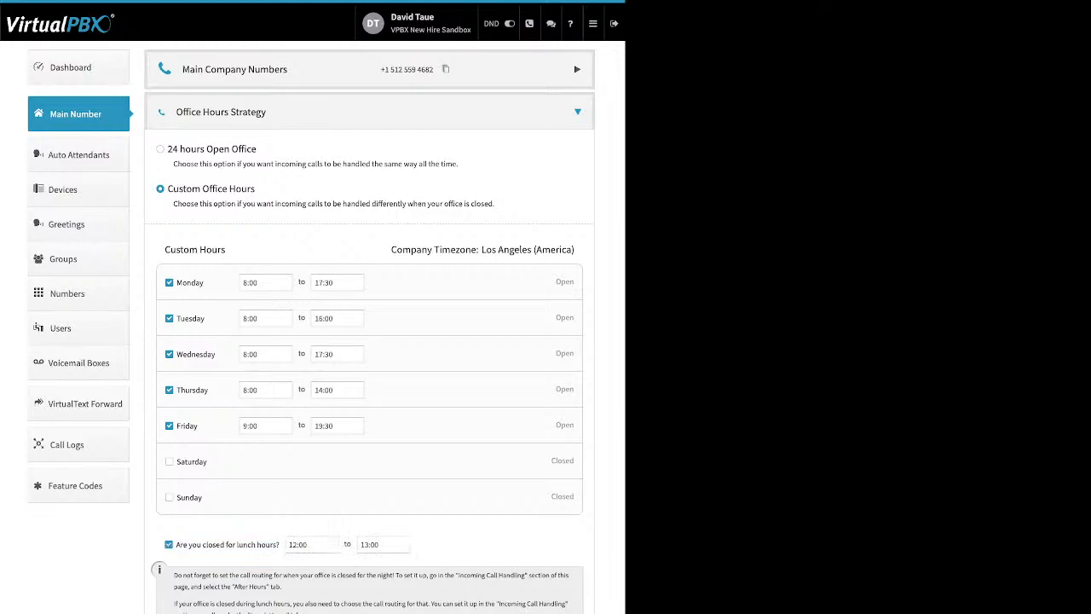
left_click(168, 545)
left_click(577, 112)
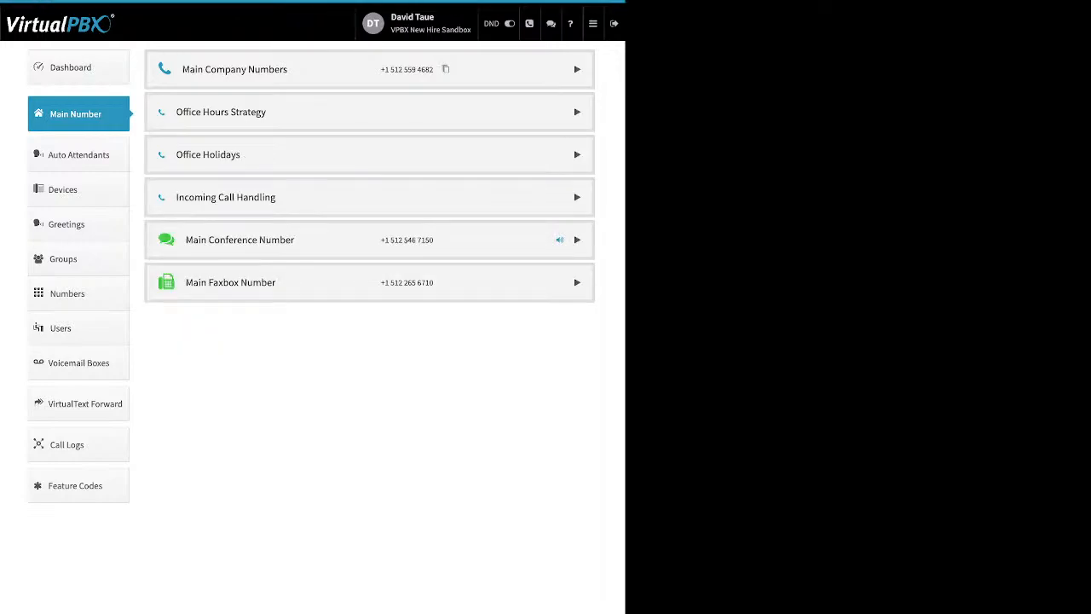
Step: Expand Office Holidays and reveal the Single Day, Date Range and Advanced holiday types
left_click(577, 154)
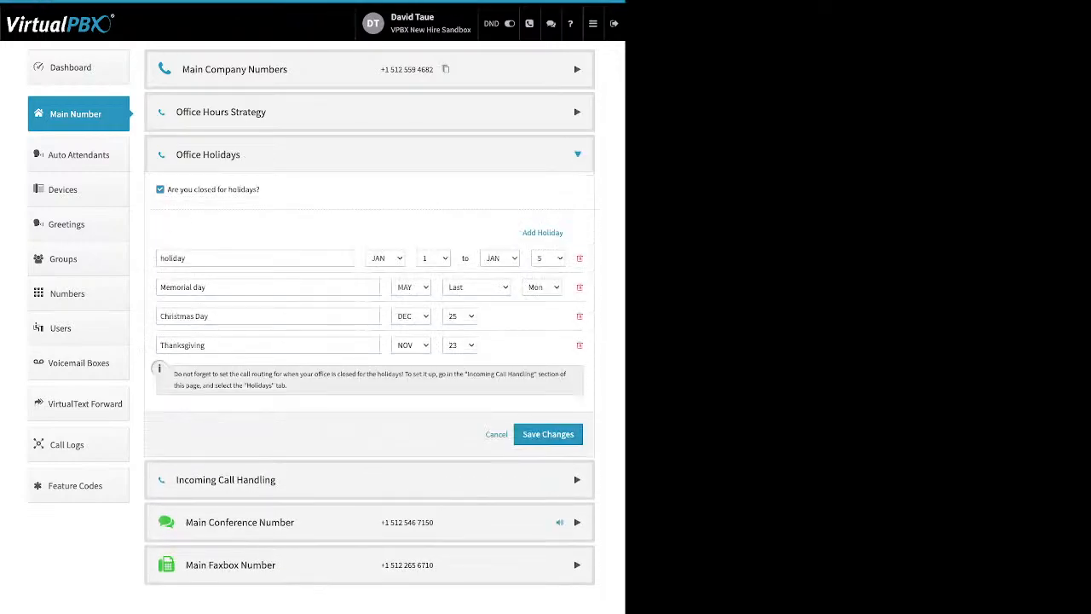
left_click_drag(260, 189, 168, 190)
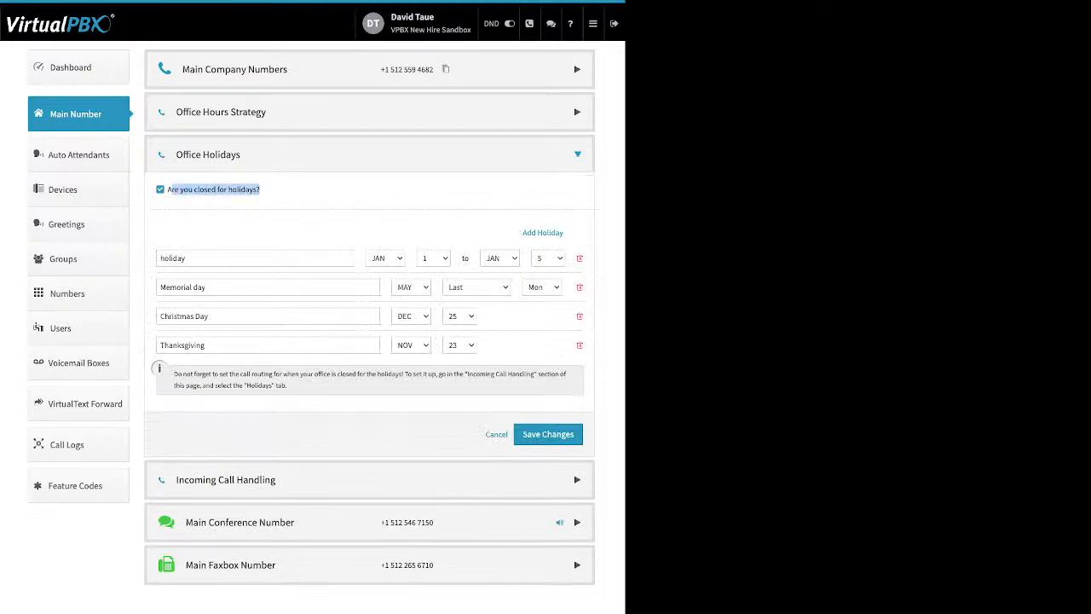
left_click(294, 193)
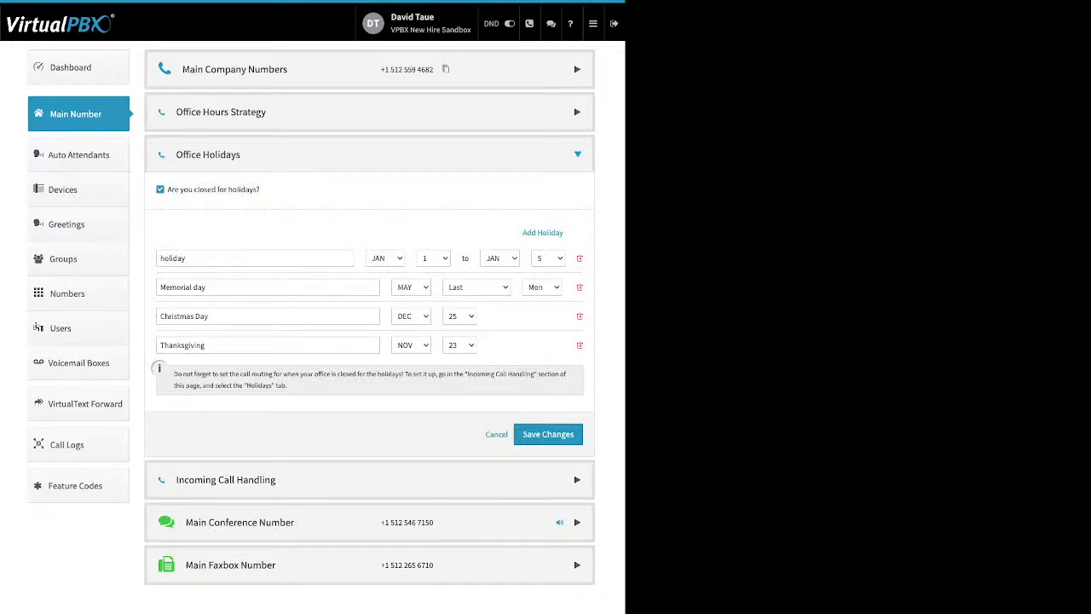
left_click_drag(522, 232, 556, 232)
left_click(544, 233)
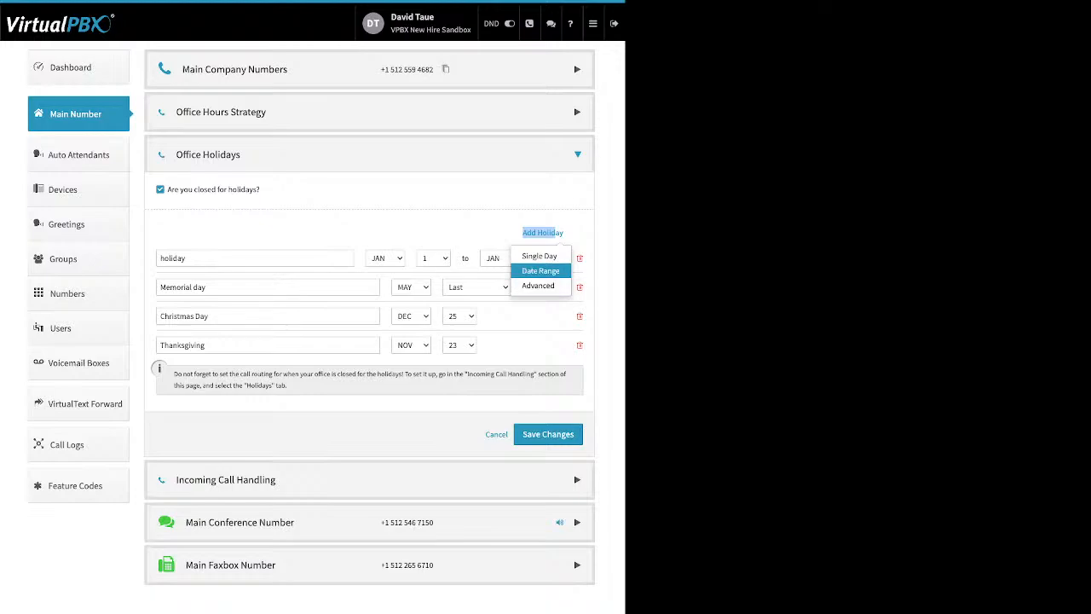
Step: Add an empty Date Range holiday row, then delete it with the trash icon
left_click(541, 270)
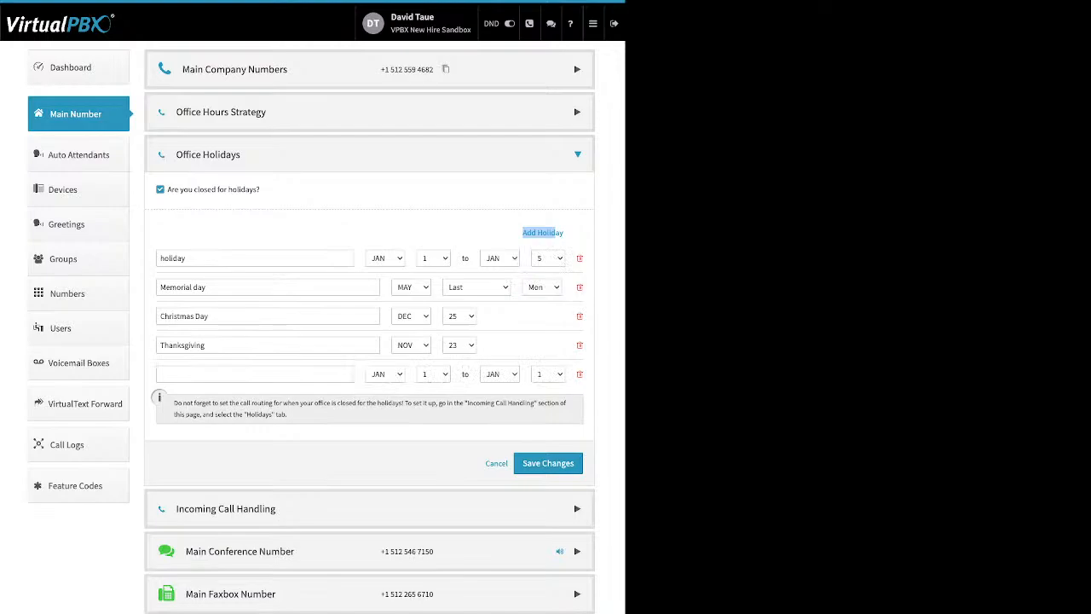
left_click(255, 374)
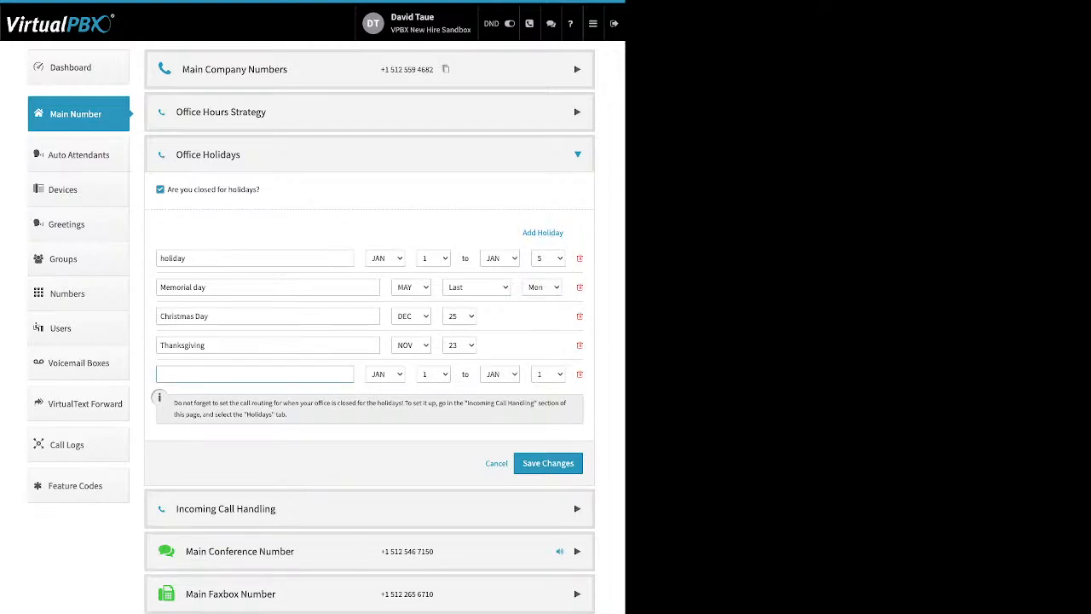
left_click(580, 374)
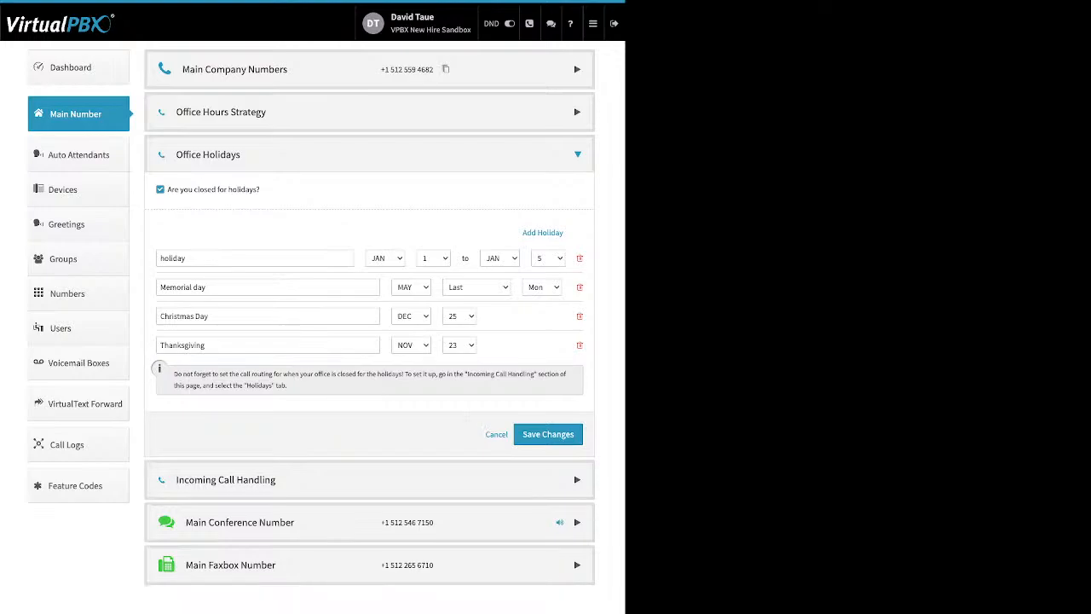
Step: Point out the existing holiday names: the first holiday, Memorial day, Christmas Day and Thanksgiving
left_click(204, 258)
left_click_drag(207, 287, 160, 287)
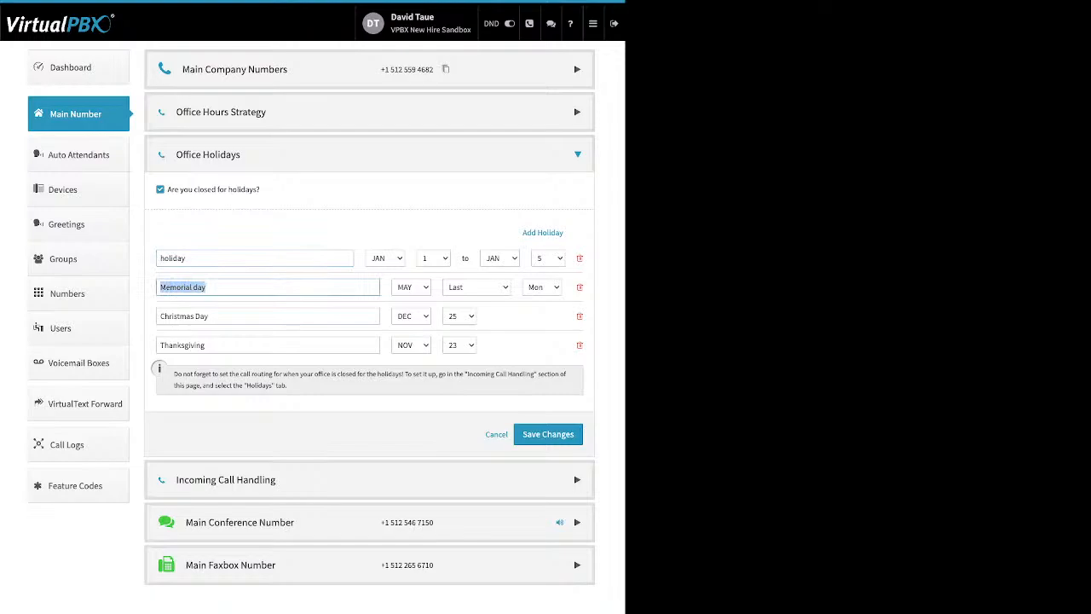
left_click(209, 316)
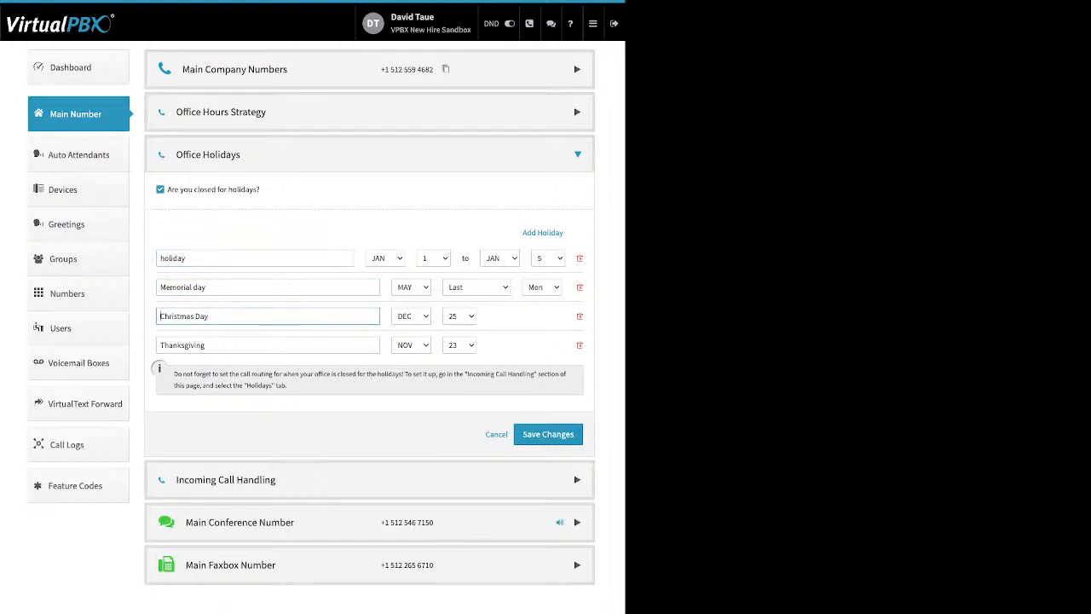
left_click_drag(160, 317, 204, 317)
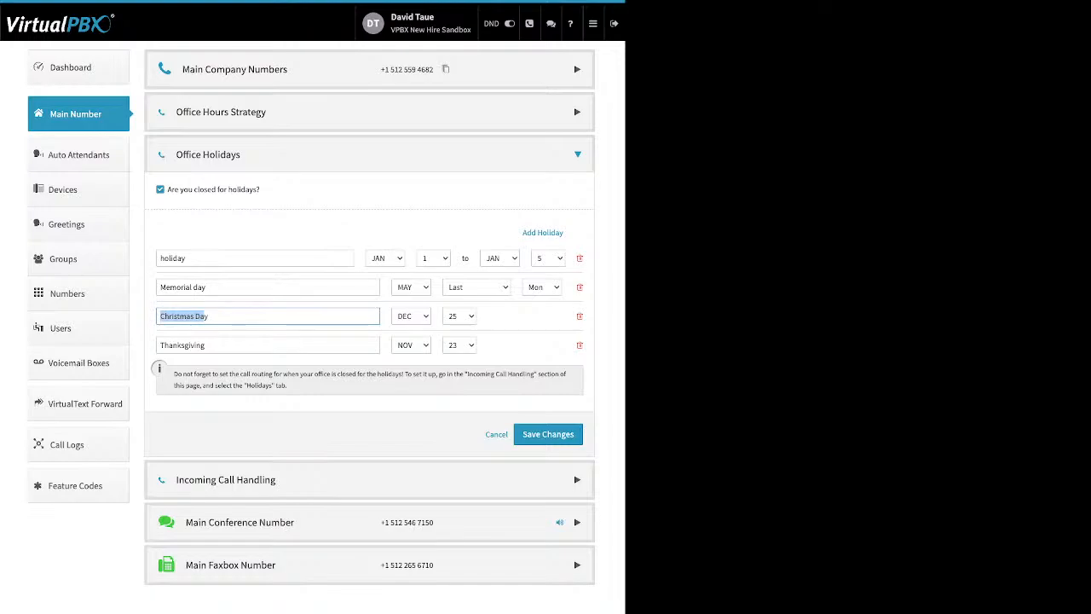
left_click_drag(205, 345, 159, 345)
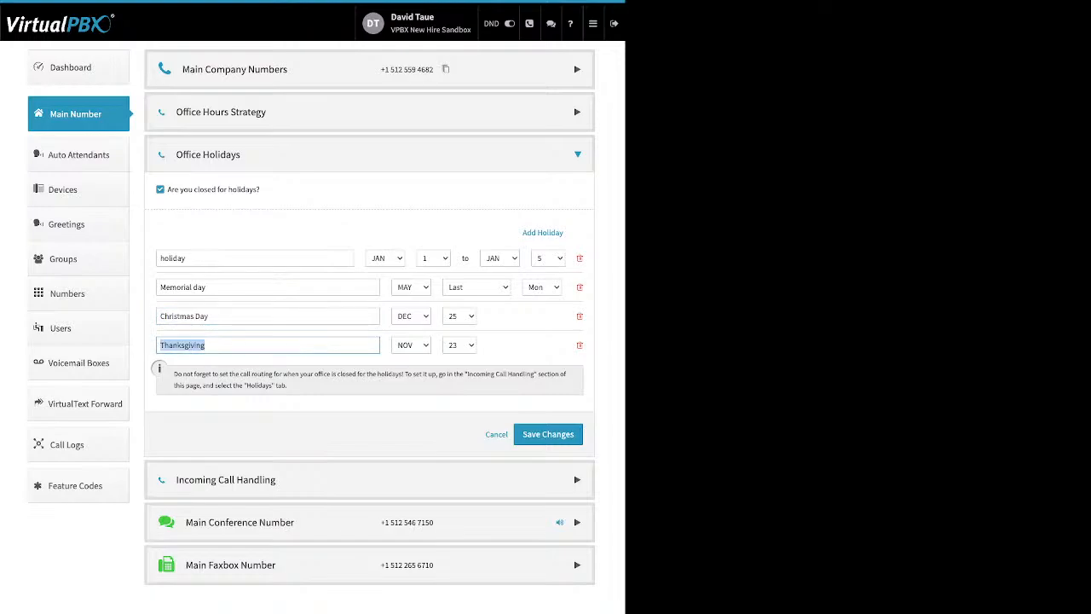
left_click(273, 232)
left_click_drag(186, 258, 159, 258)
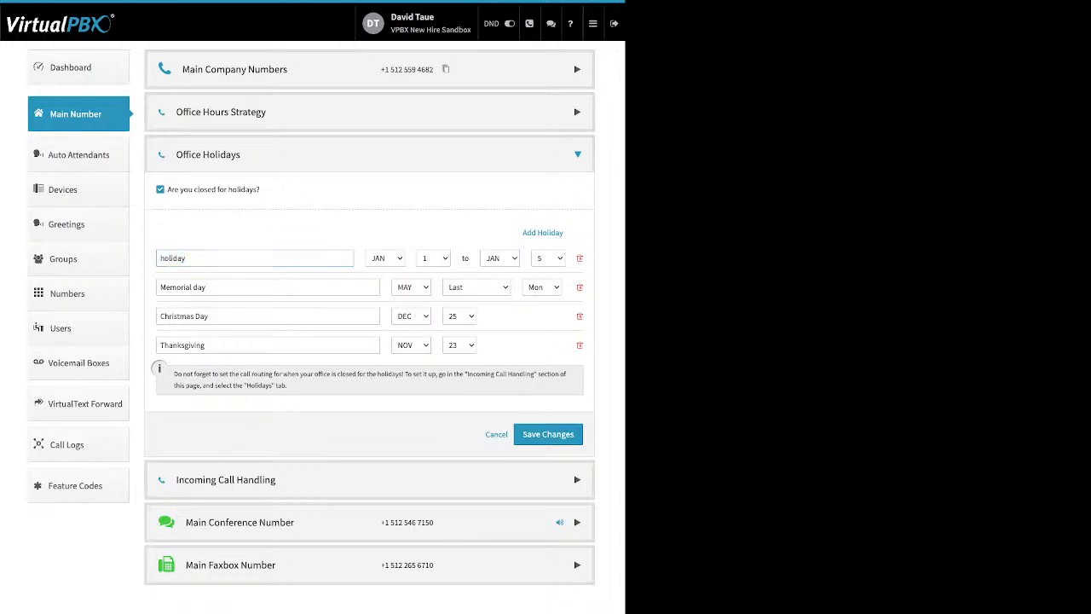
left_click_drag(206, 288, 159, 287)
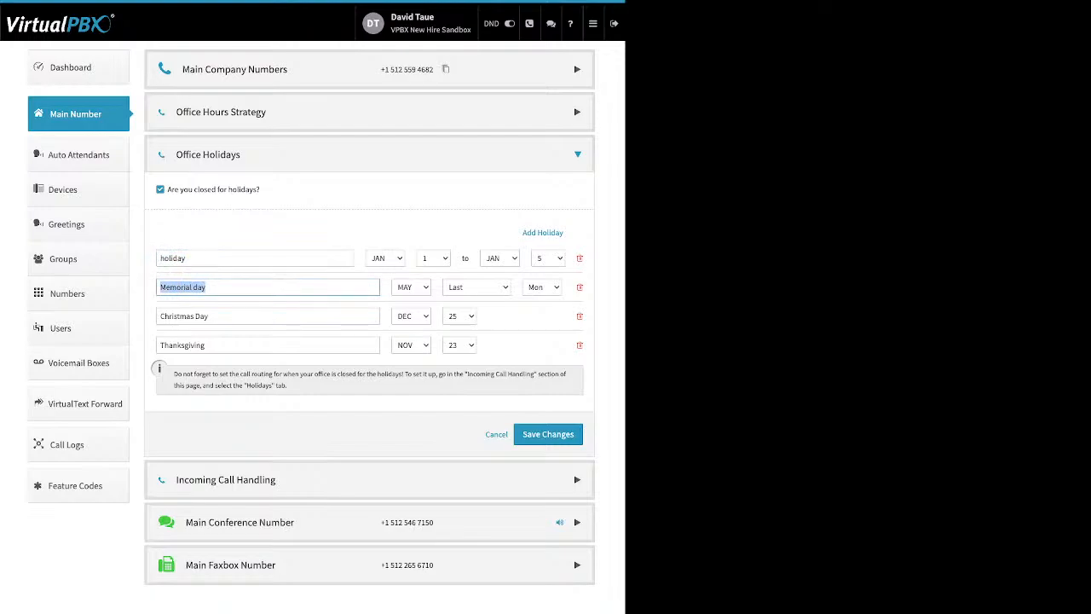
left_click(298, 234)
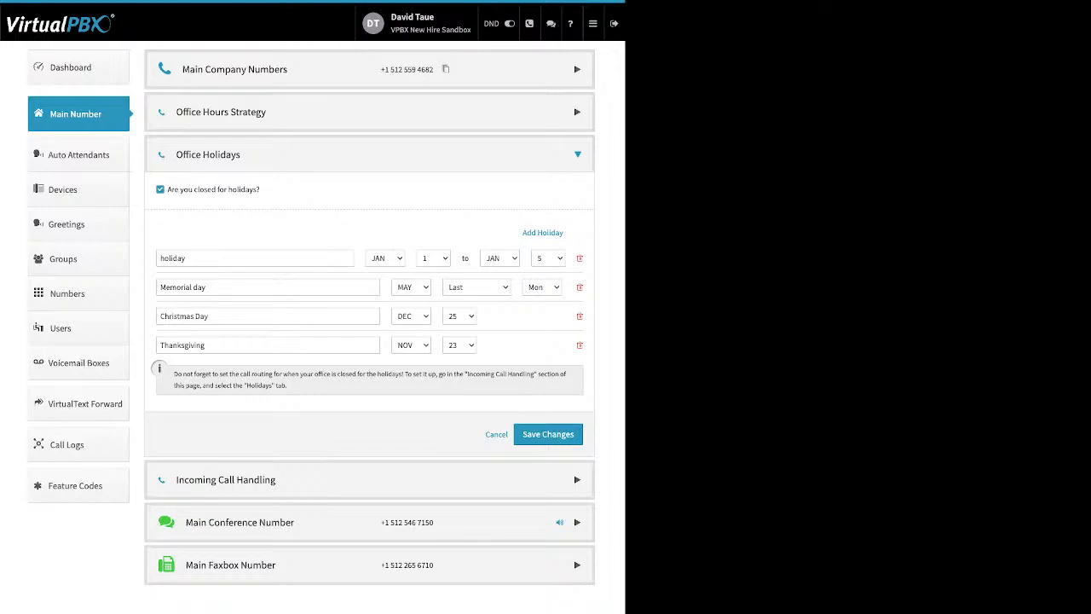
Step: Review After Hours, Holidays and Open Hours call handling, then open the Open Hours Virtual Receptionist
left_click(577, 155)
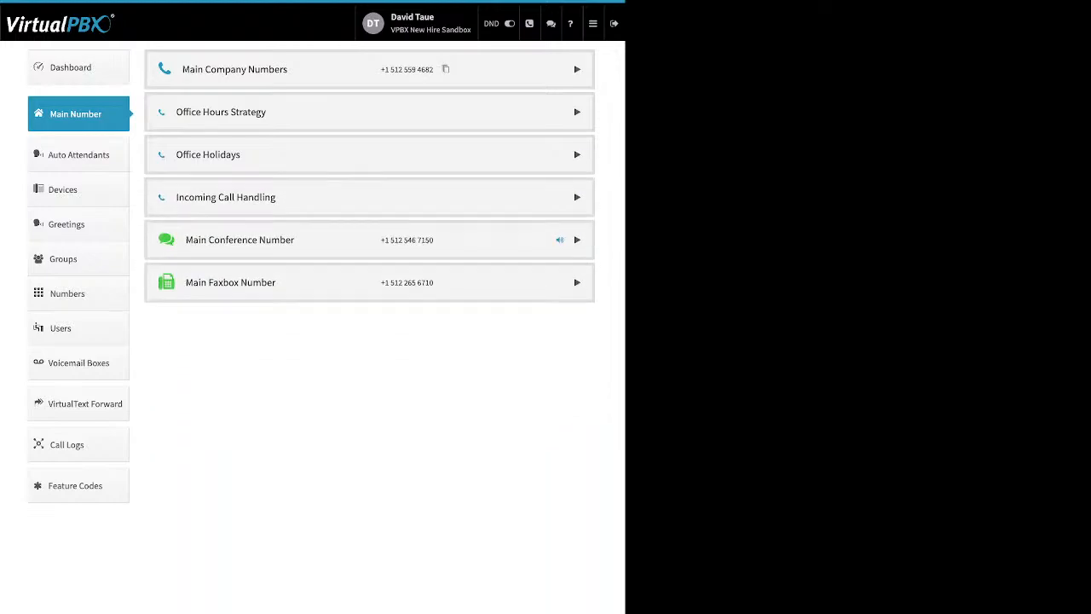
left_click(578, 197)
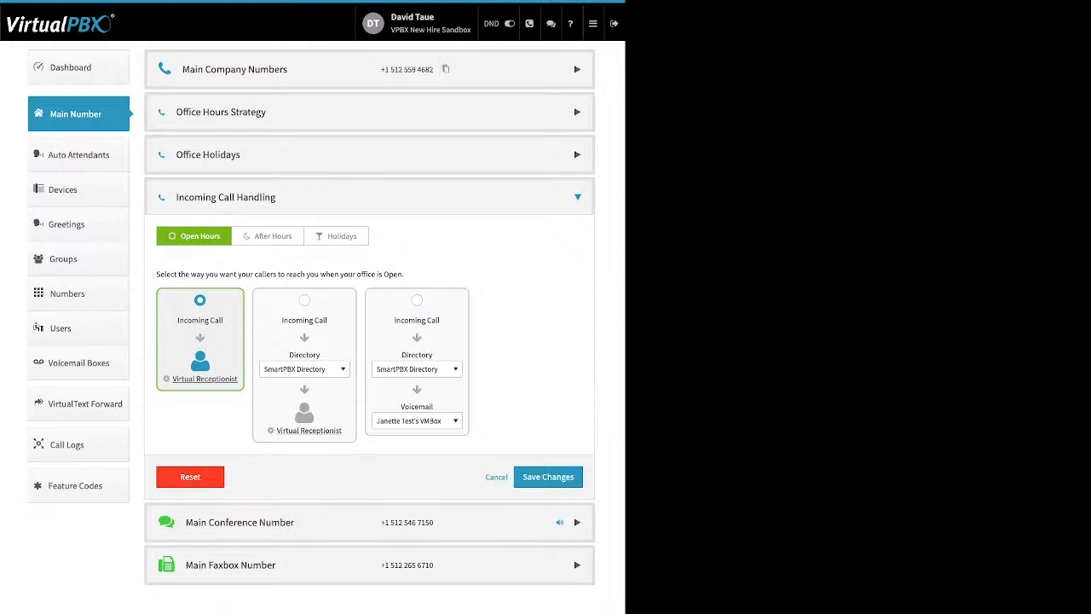
left_click(268, 236)
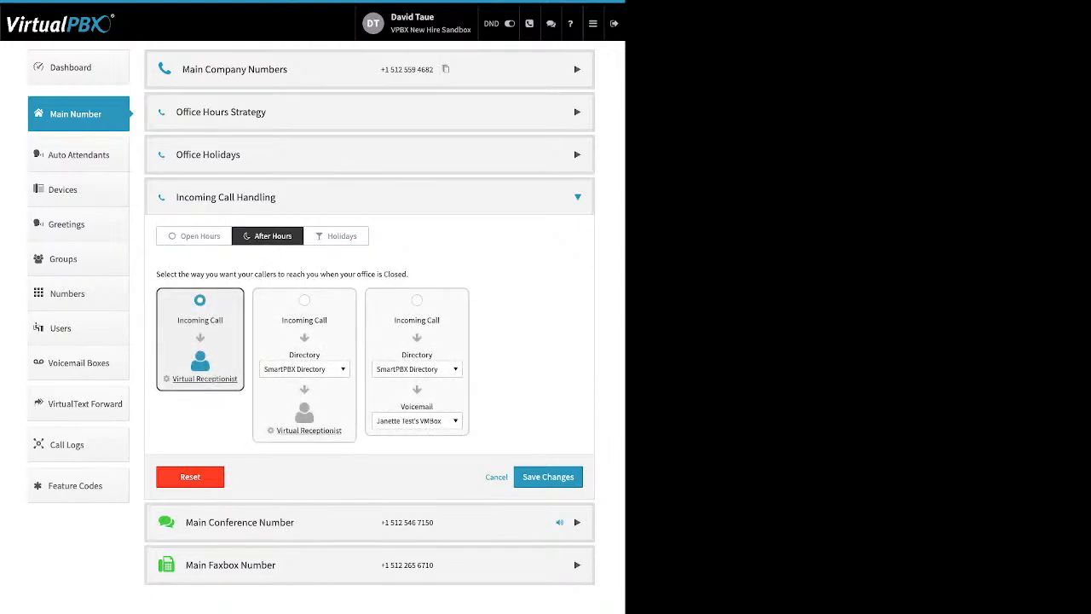
left_click(336, 236)
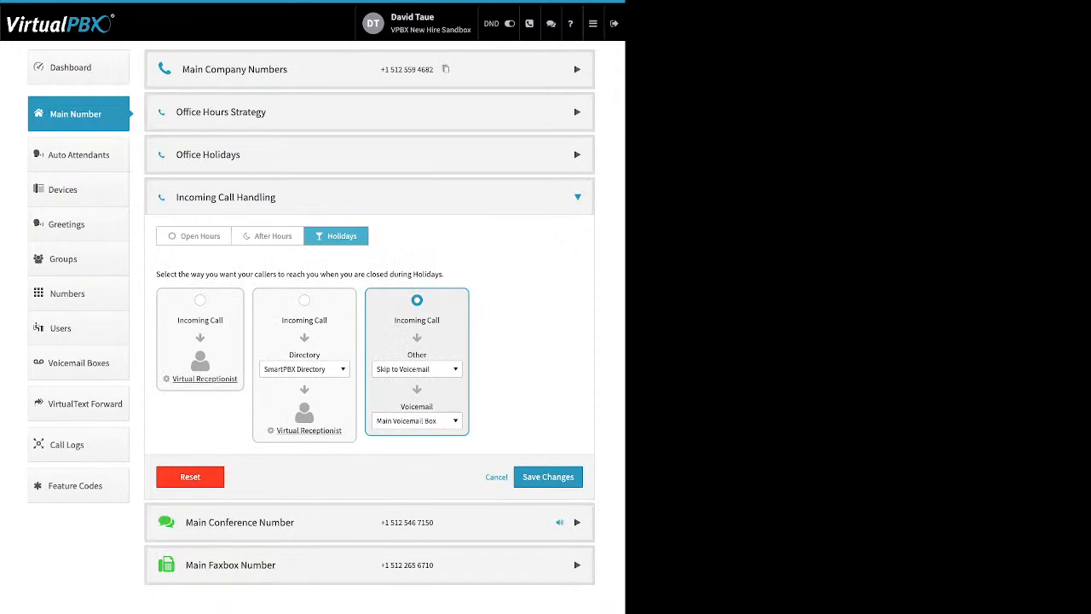
left_click(194, 237)
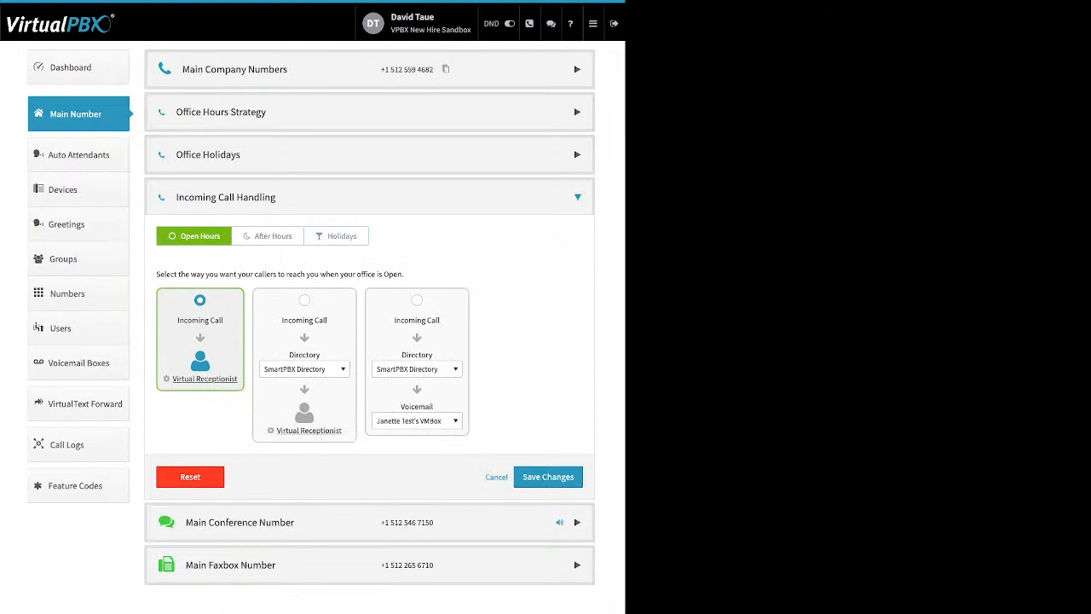
left_click(204, 379)
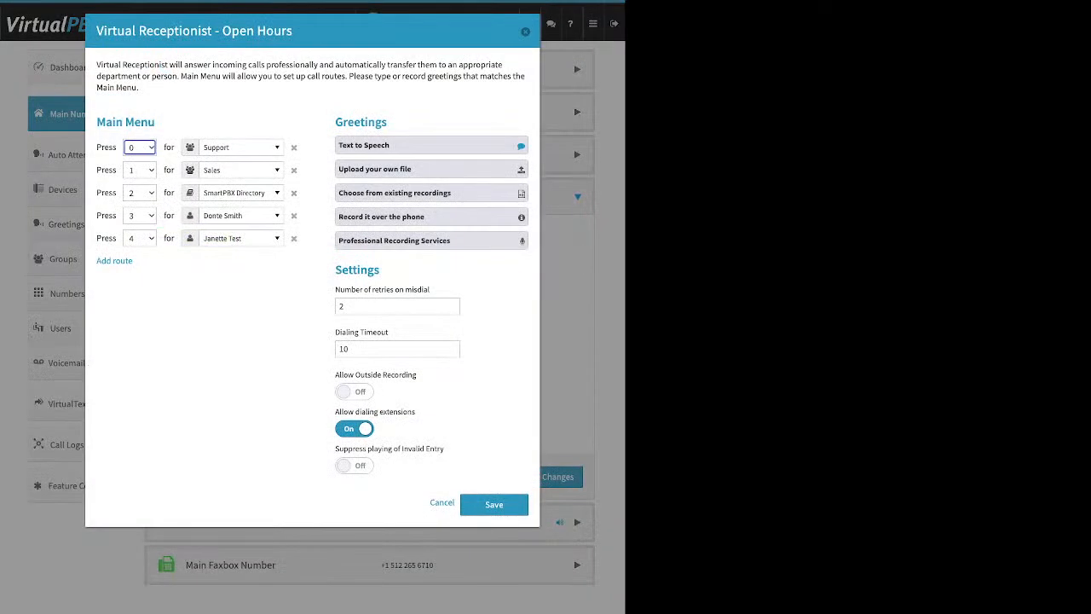
left_click_drag(157, 123, 96, 122)
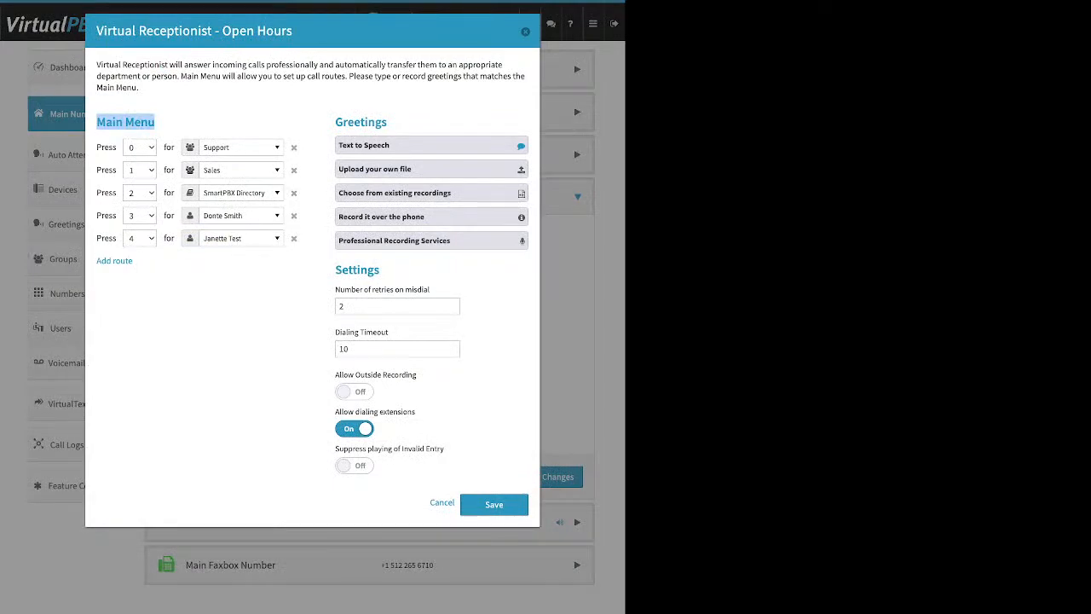
Step: Add a sixth route to the Open Hours receptionist's Main Menu
left_click(150, 273)
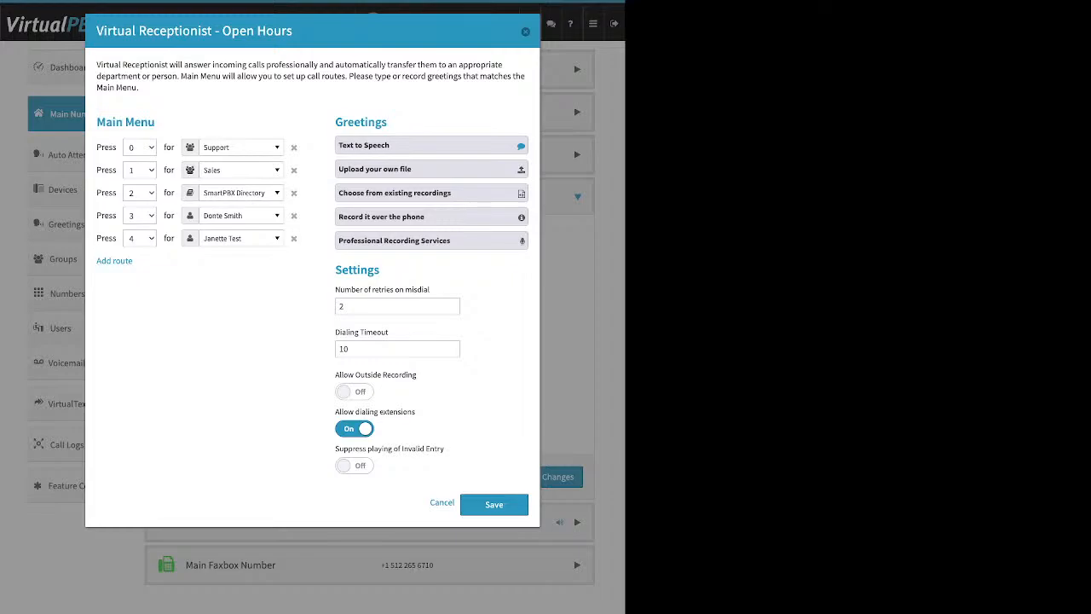
left_click_drag(135, 261, 101, 262)
left_click(103, 260)
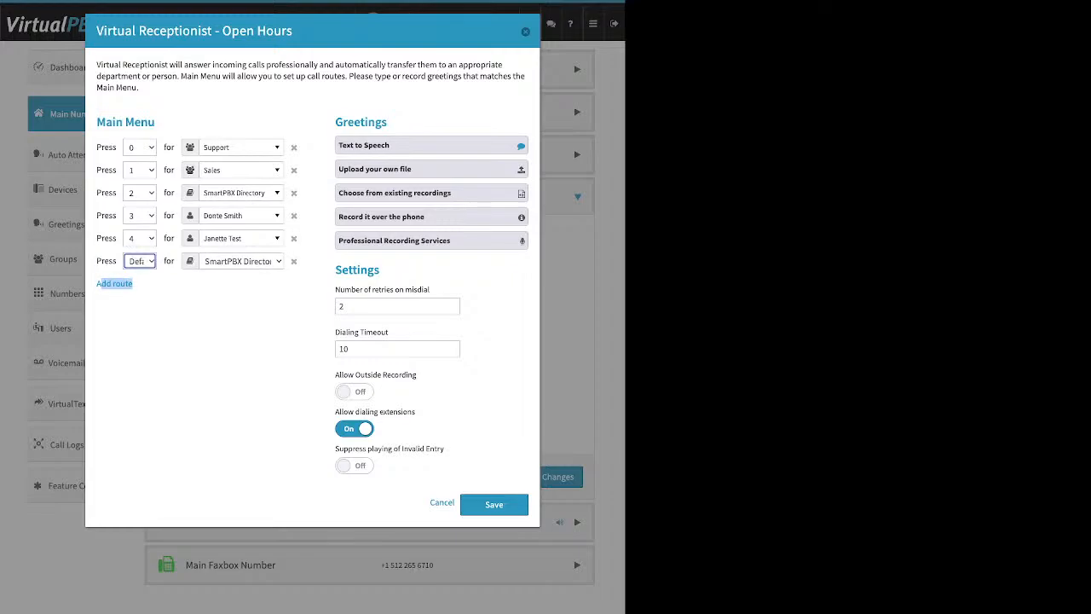
left_click(139, 261)
left_click(140, 148)
left_click(187, 306)
Step: Browse the Press 0 route's destination list and close it without changing it
left_click(241, 147)
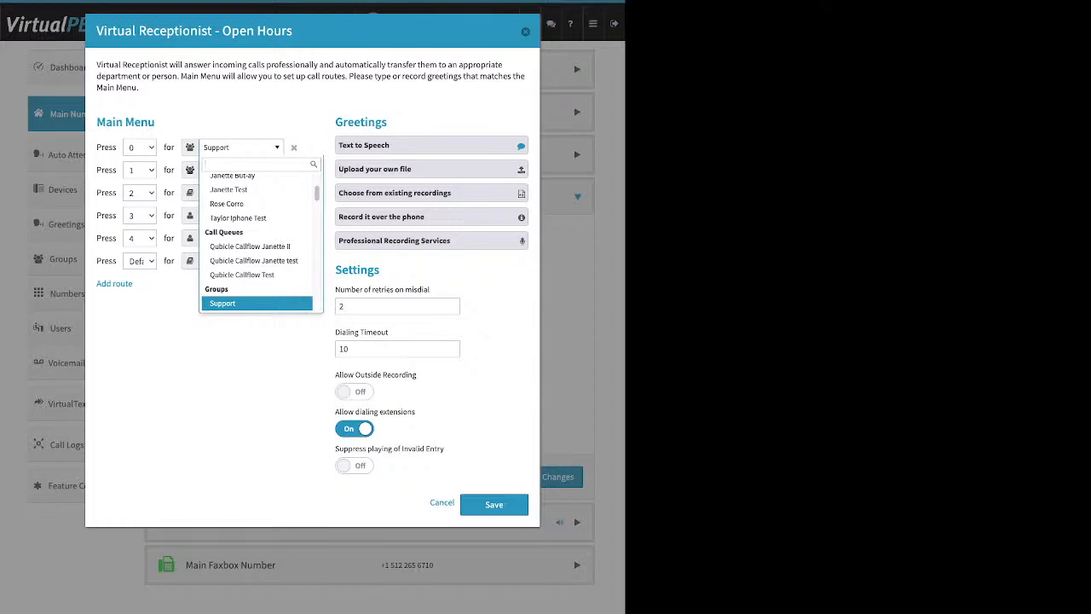
scroll(257, 248, "up", 2)
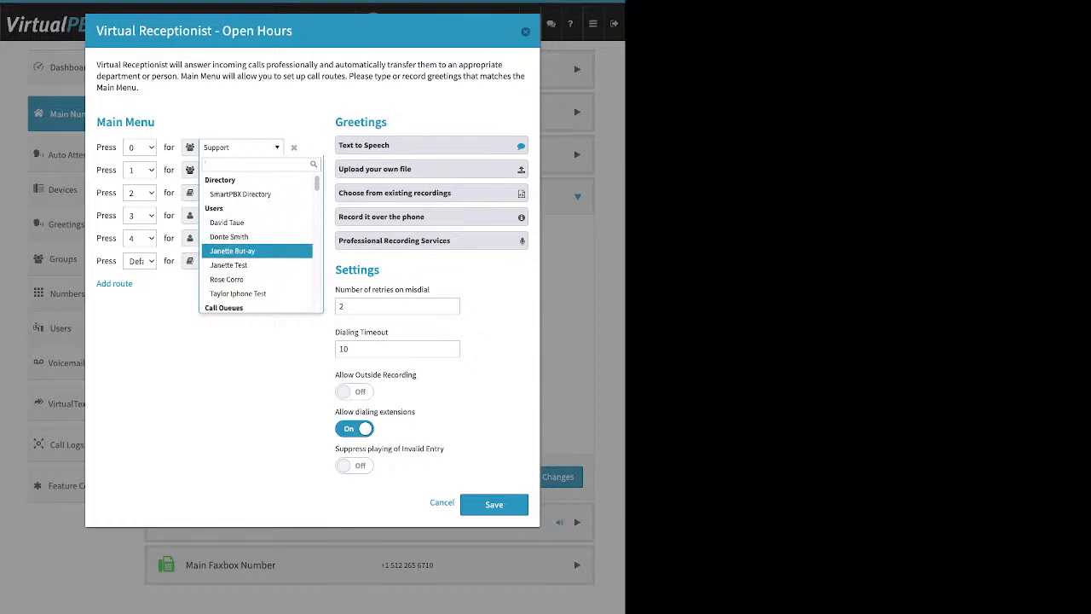
scroll(257, 256, "down", 10)
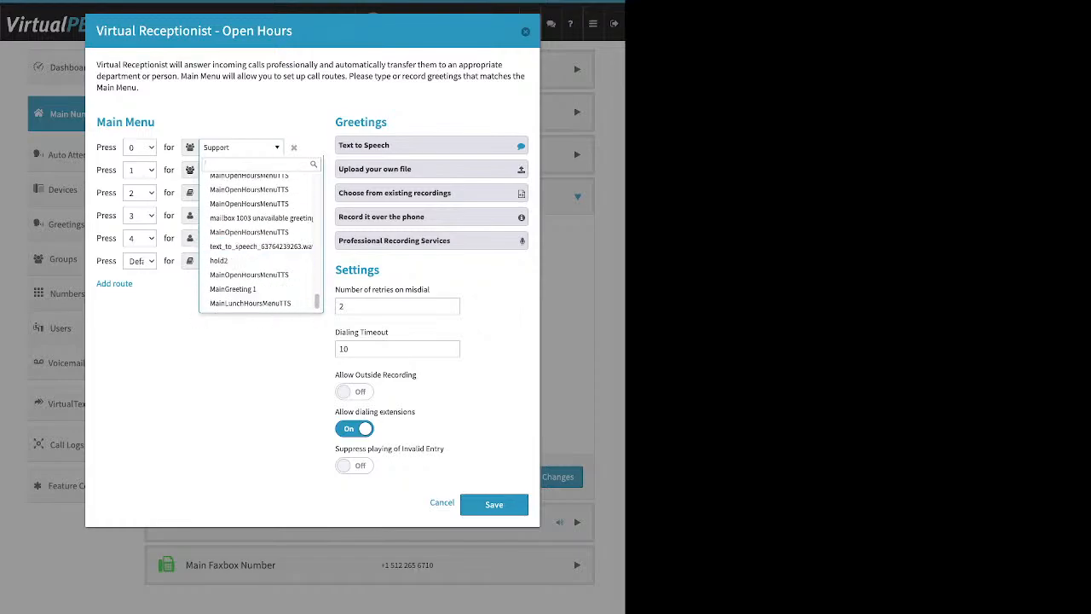
key("Escape")
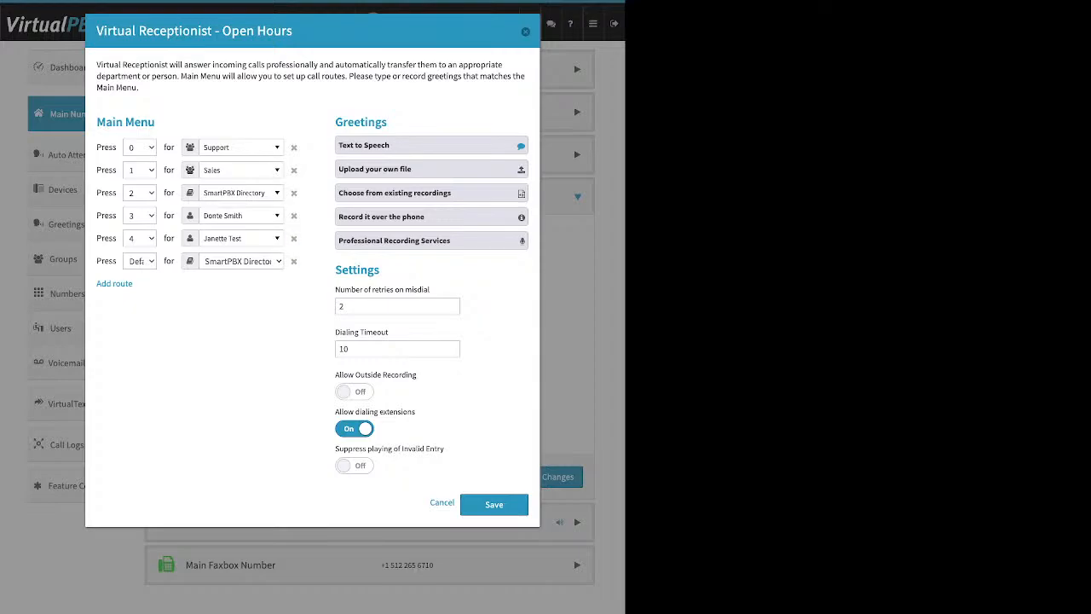
left_click_drag(388, 121, 344, 122)
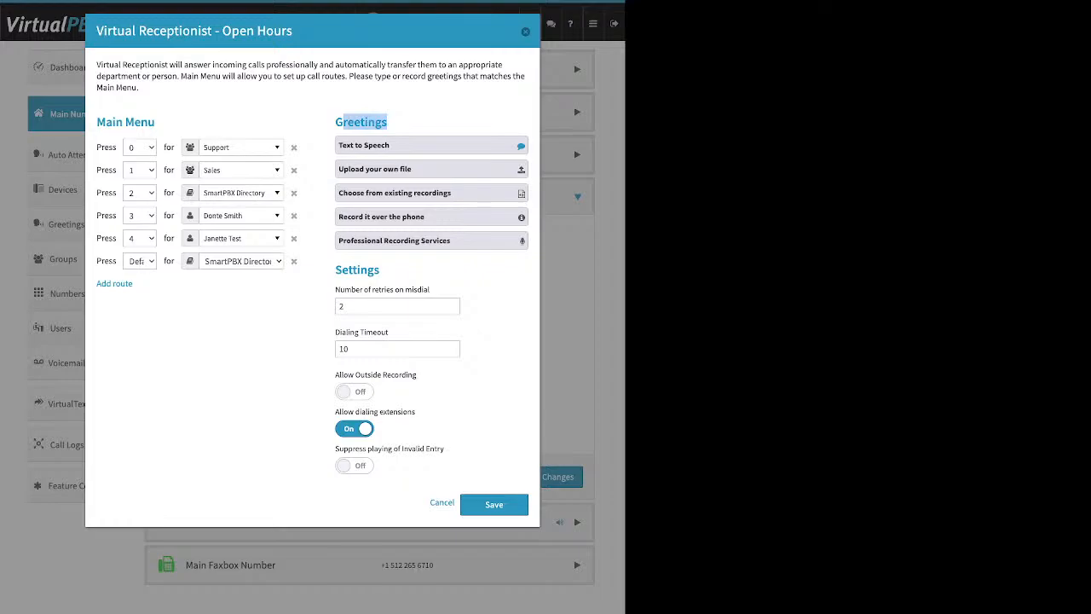
Step: Expand the Text to Speech greeting and place the cursor in its 'Welcome to Virtual PBX' message
left_click(380, 146)
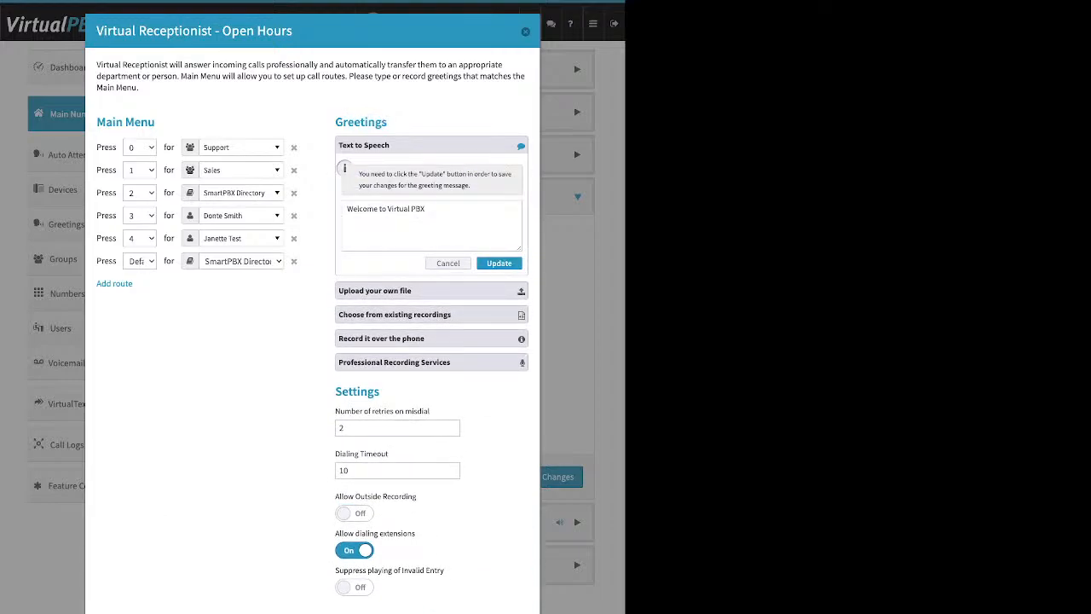
left_click(425, 209)
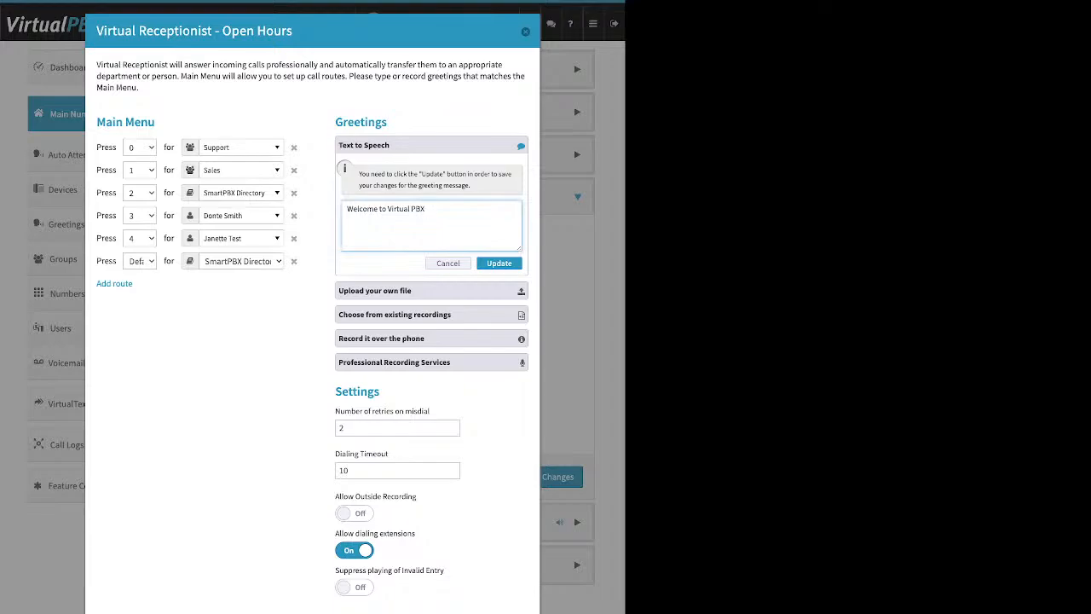
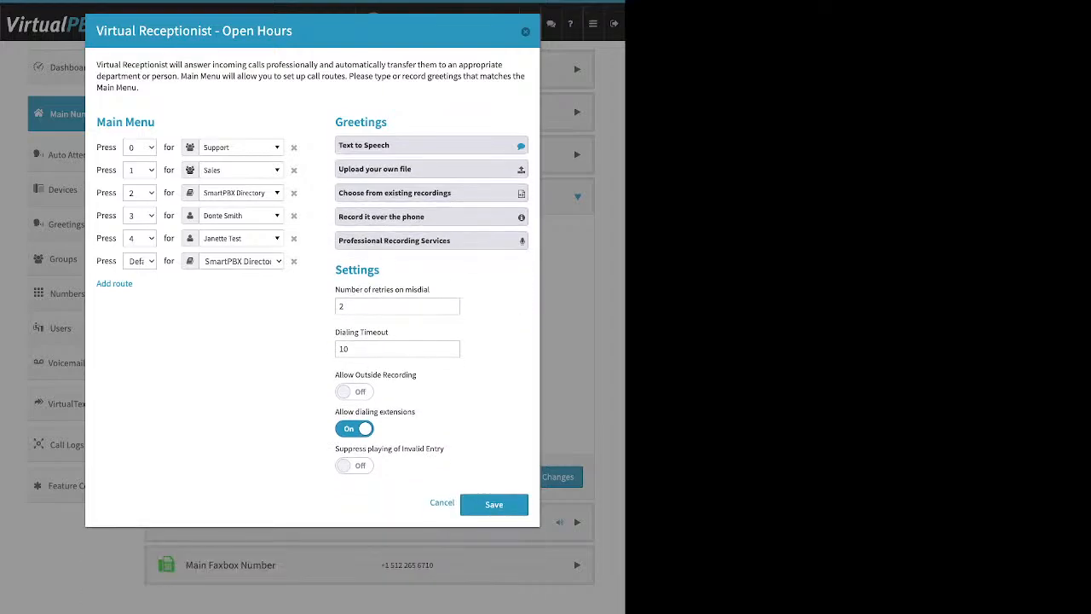
Step: Expand the upload-file, existing-recording and record-over-the-phone greeting options to show the phone instructions
left_click(432, 168)
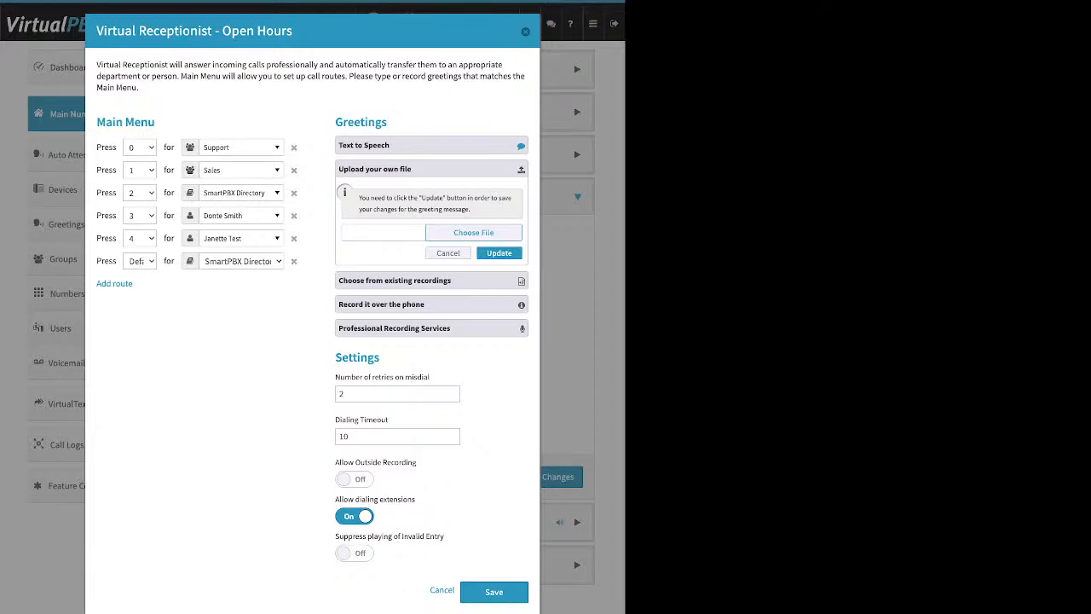
left_click(432, 281)
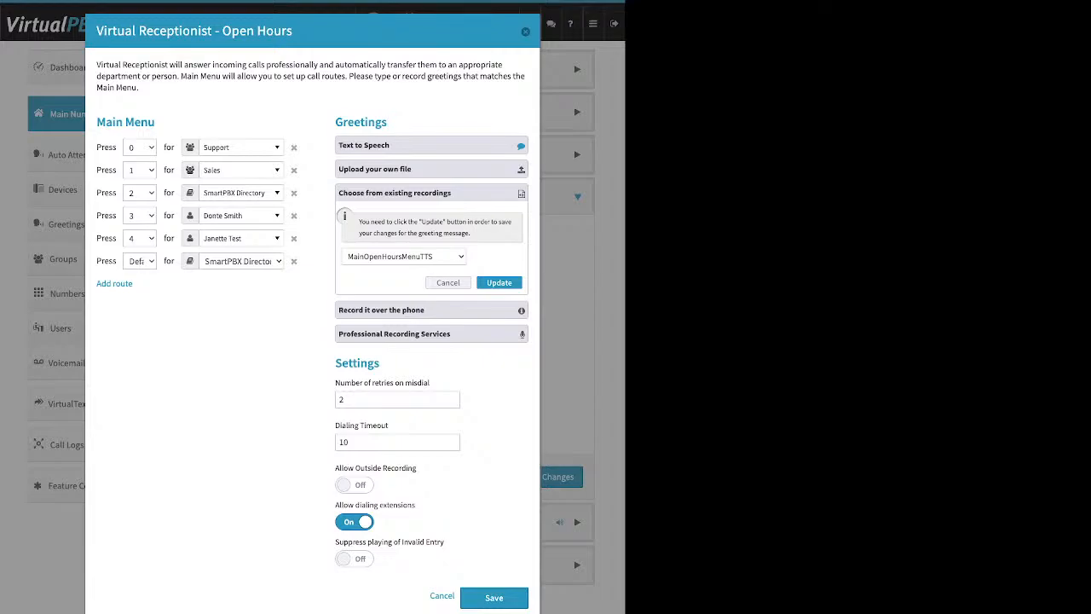
left_click(432, 311)
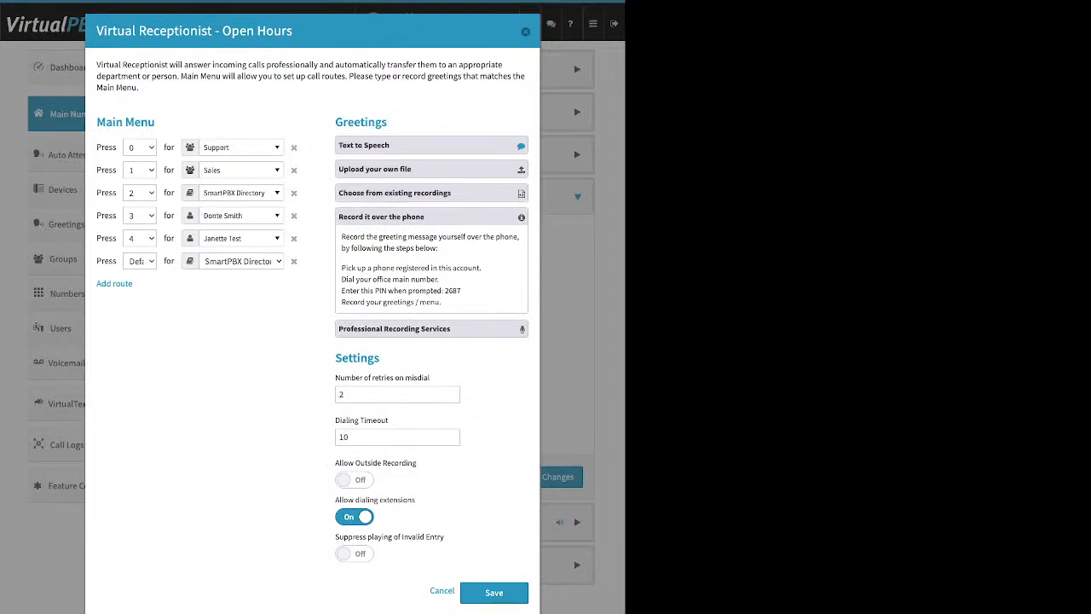
left_click_drag(480, 268, 341, 268)
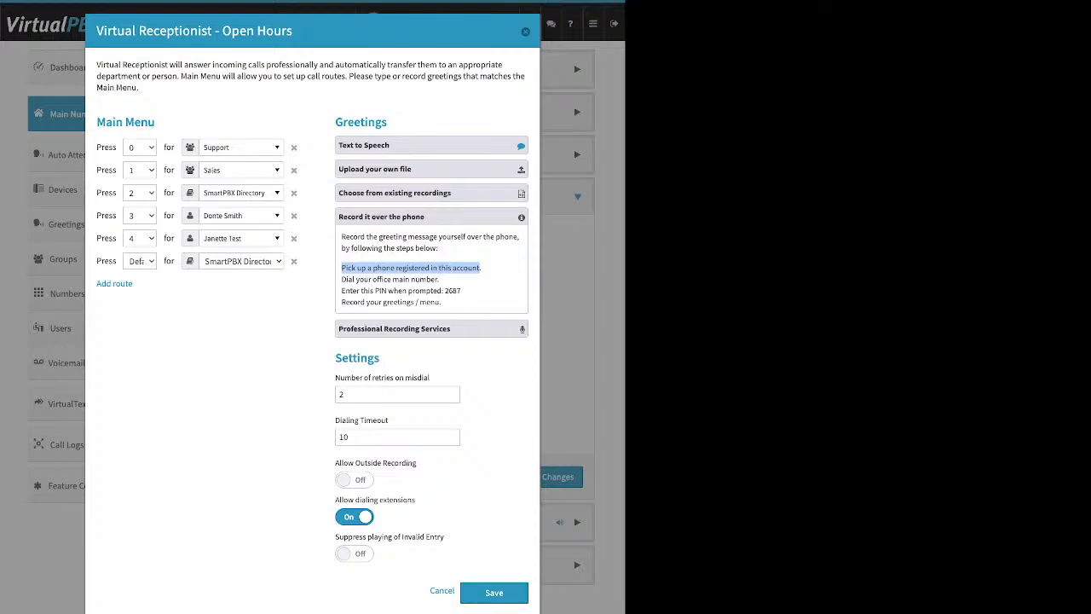
Step: Switch Allow Outside Recording on in the receptionist's Settings
left_click_drag(380, 359, 335, 358)
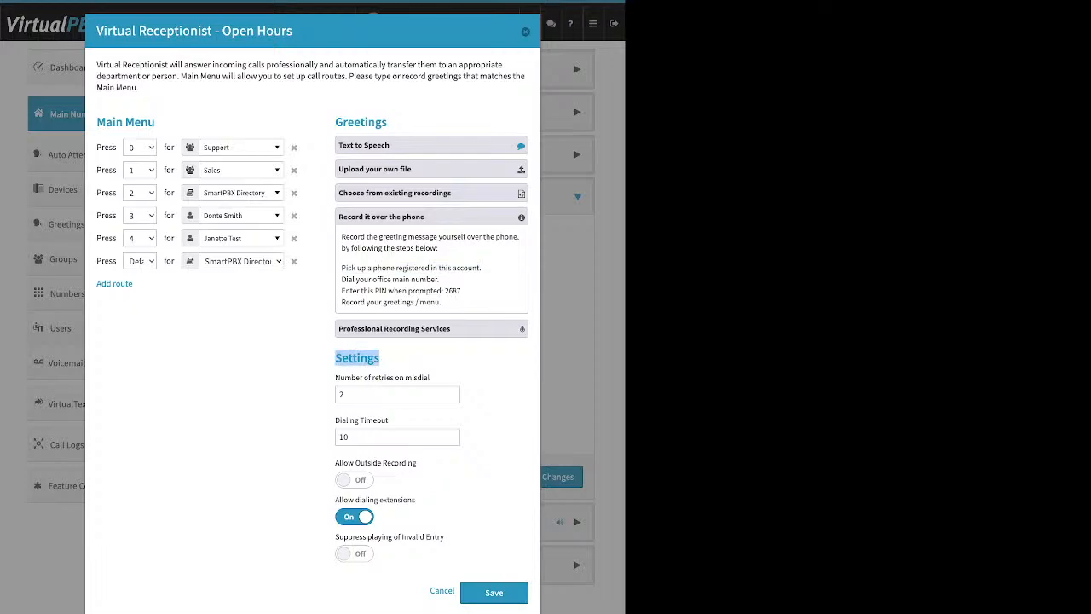
left_click_drag(418, 462, 335, 462)
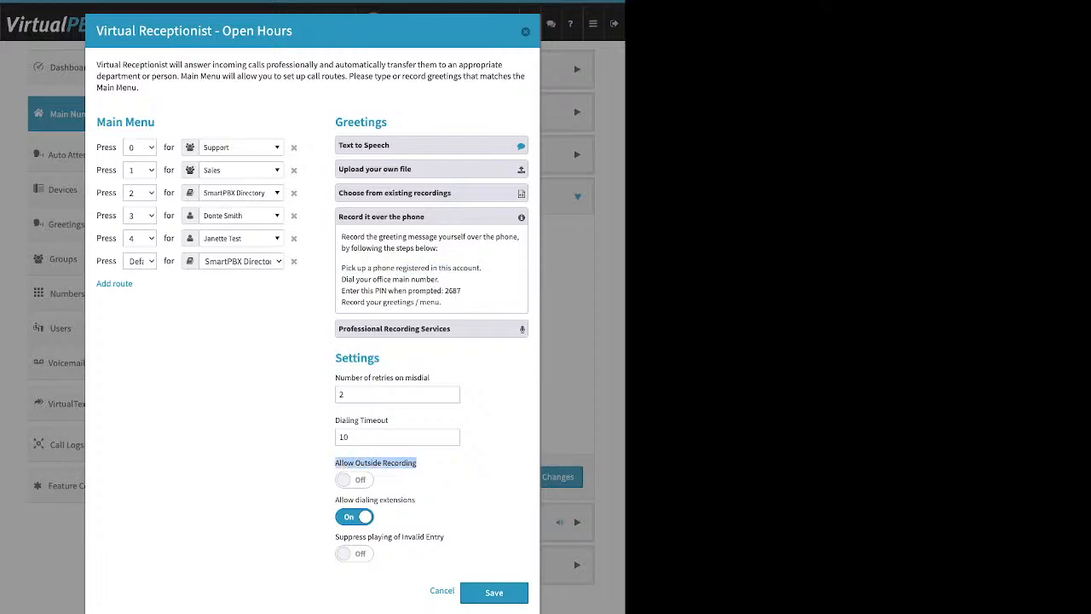
left_click(354, 480)
left_click(430, 474)
Step: Review the recording PIN and Professional Recording Services, collapse the upload option, and turn Allow Outside Recording off
left_click_drag(463, 291, 444, 290)
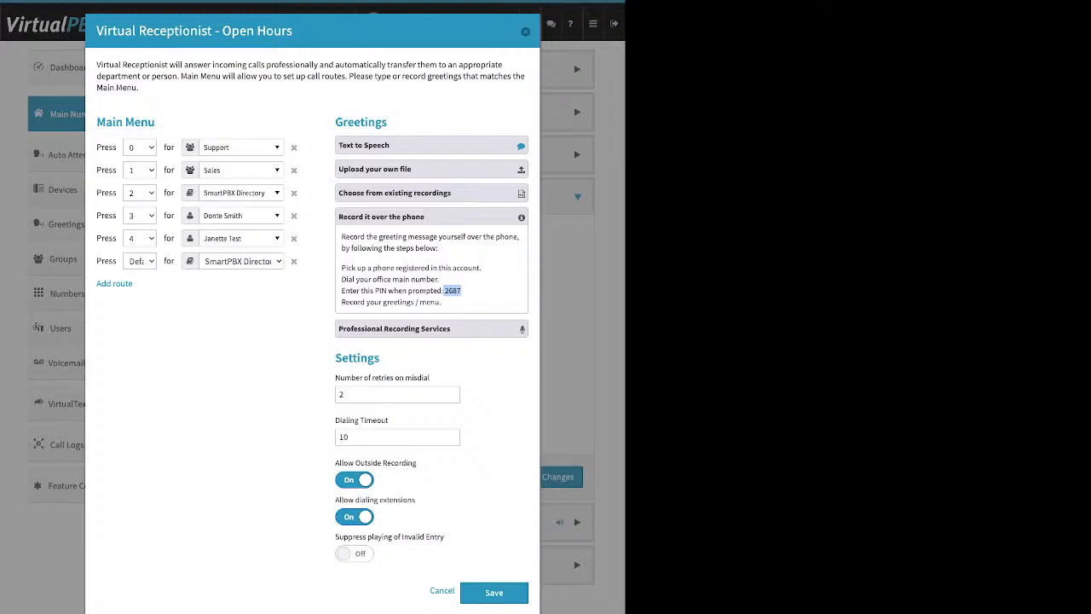
left_click(432, 329)
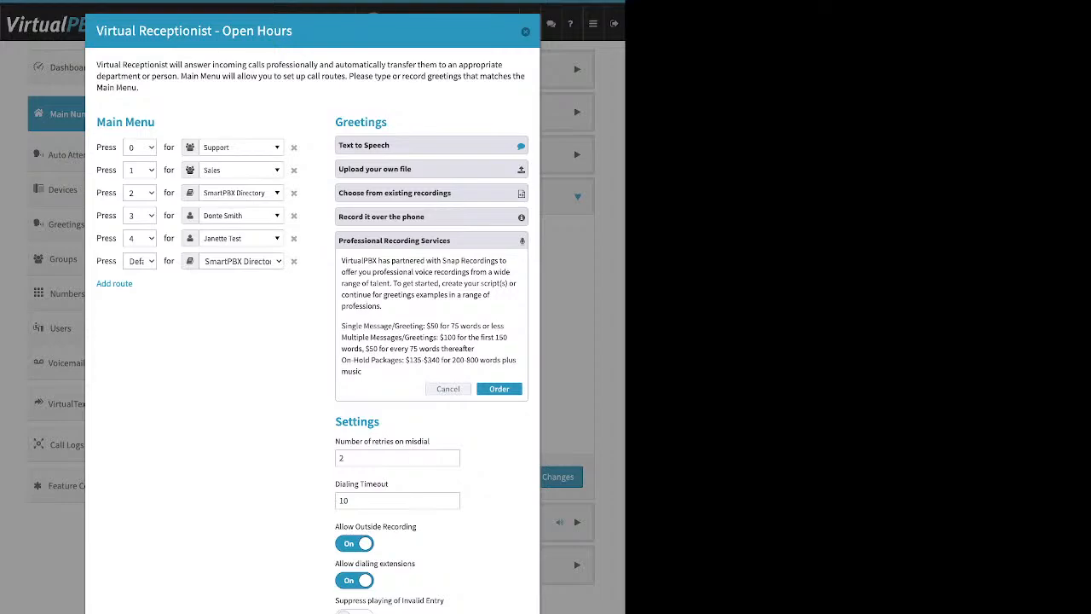
left_click(432, 169)
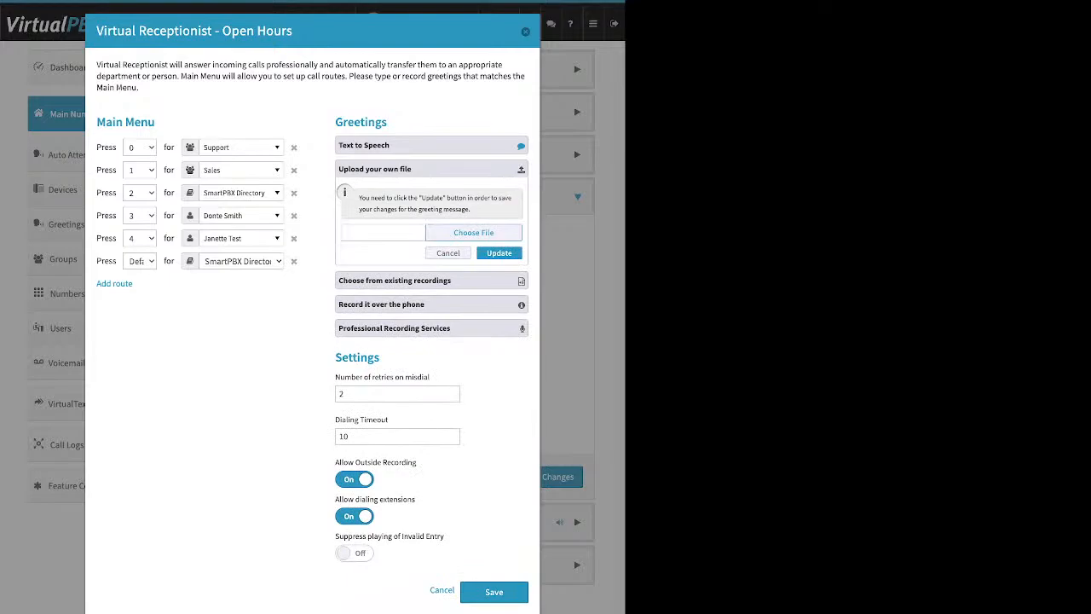
left_click(432, 169)
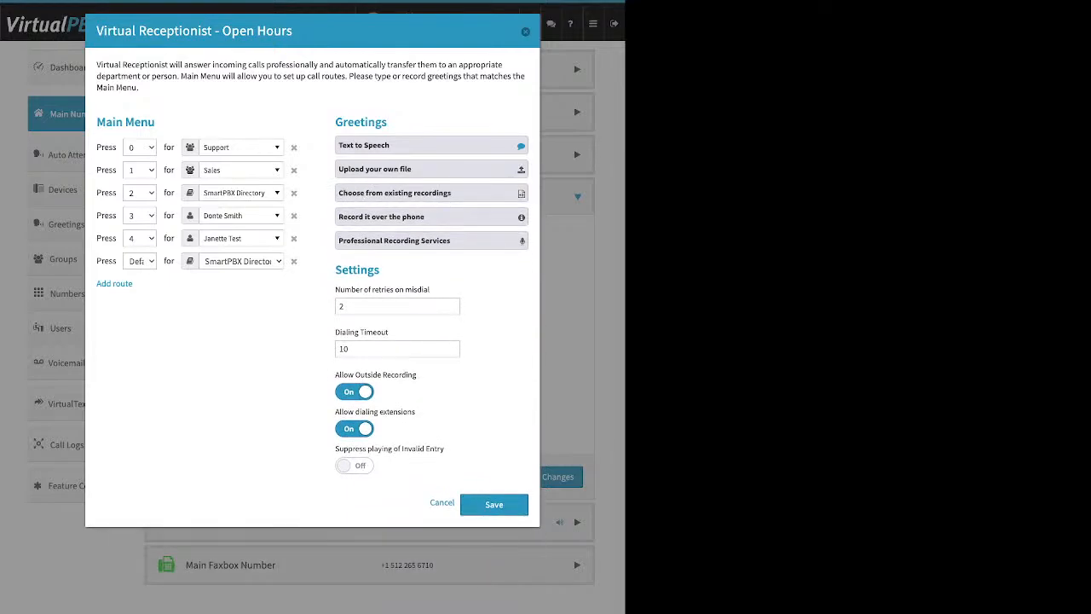
left_click(355, 392)
Step: Change the Dialing Timeout from 10 to 5, leaving misdial retries at 2
left_click_drag(381, 270, 430, 290)
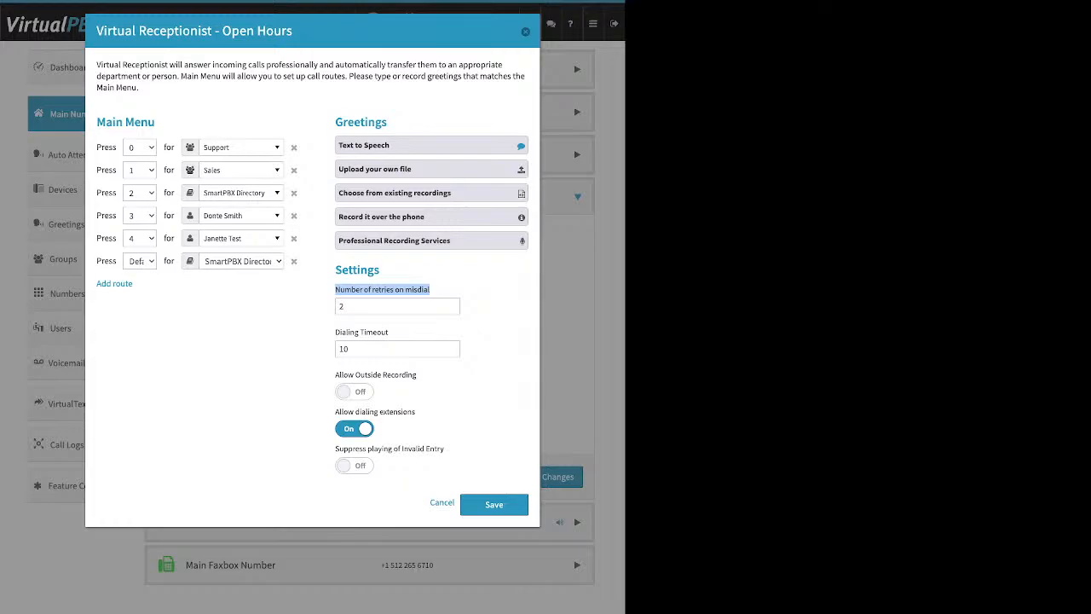
left_click_drag(352, 306, 339, 306)
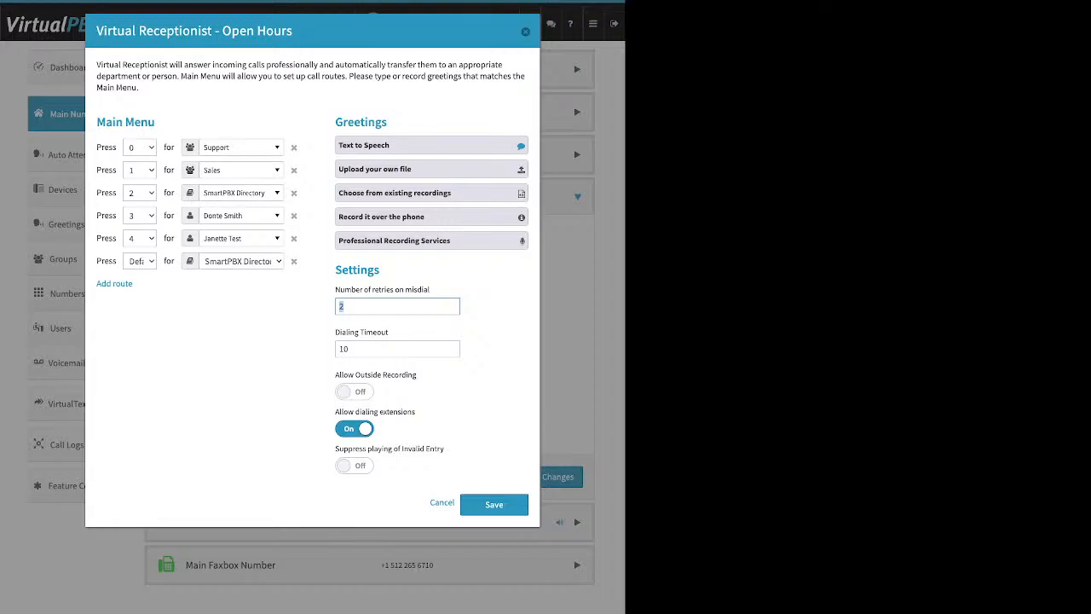
left_click_drag(388, 331, 335, 332)
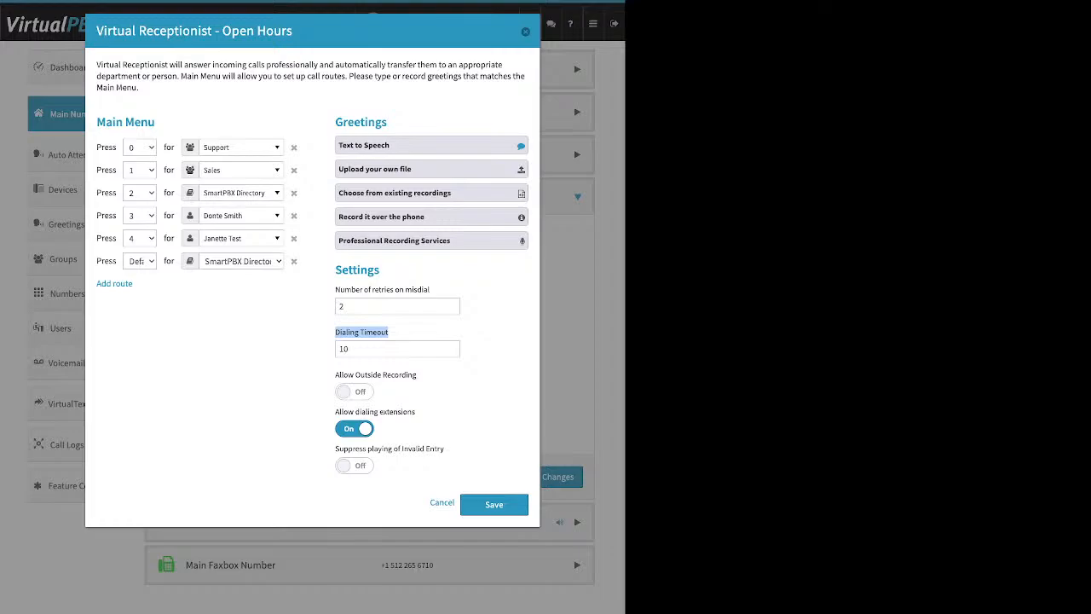
double_click(345, 348)
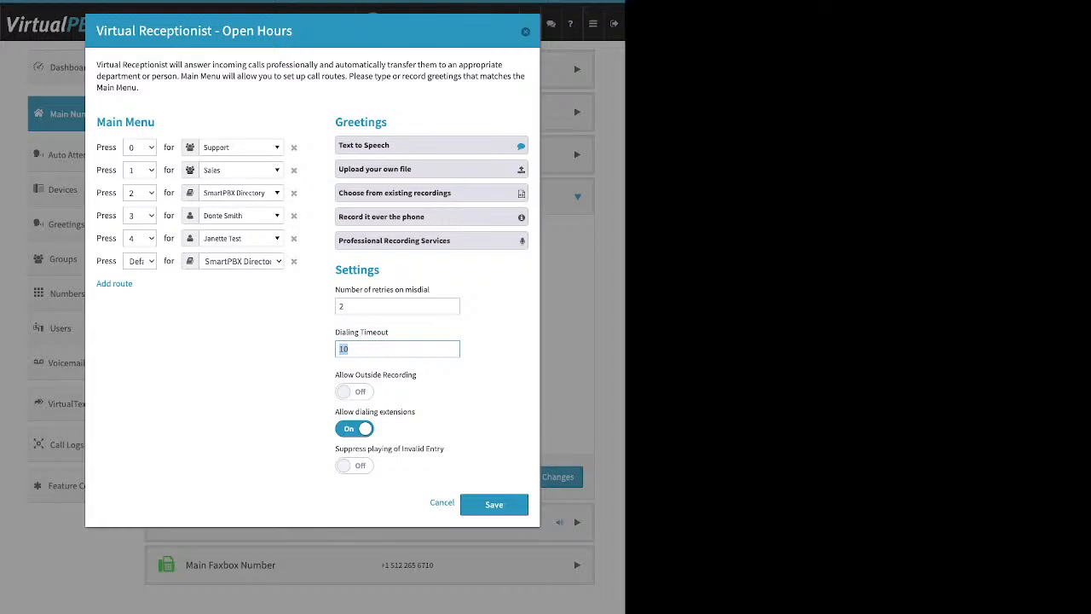
type("5")
left_click_drag(416, 411, 336, 412)
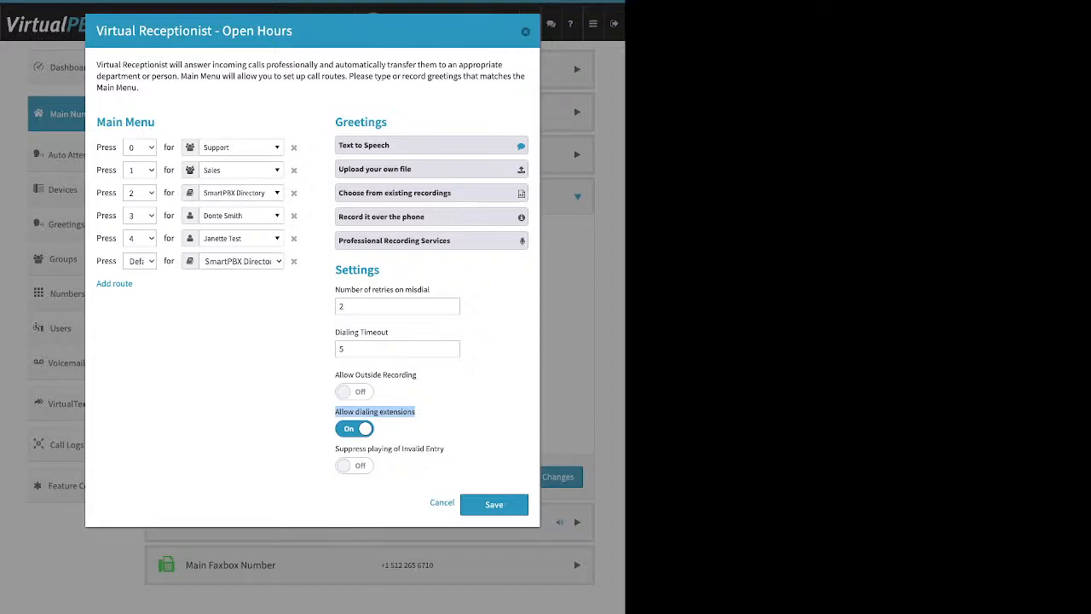
left_click(433, 413)
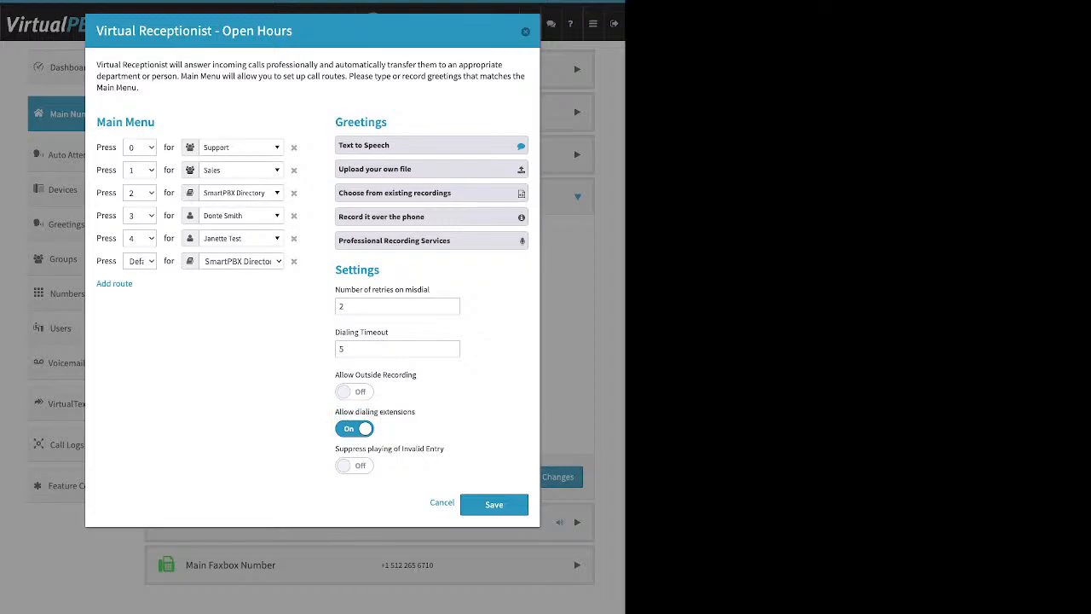
Step: Toggle Allow dialing extensions off and back on, leaving it enabled
left_click(354, 429)
left_click(355, 429)
left_click_drag(444, 448, 335, 448)
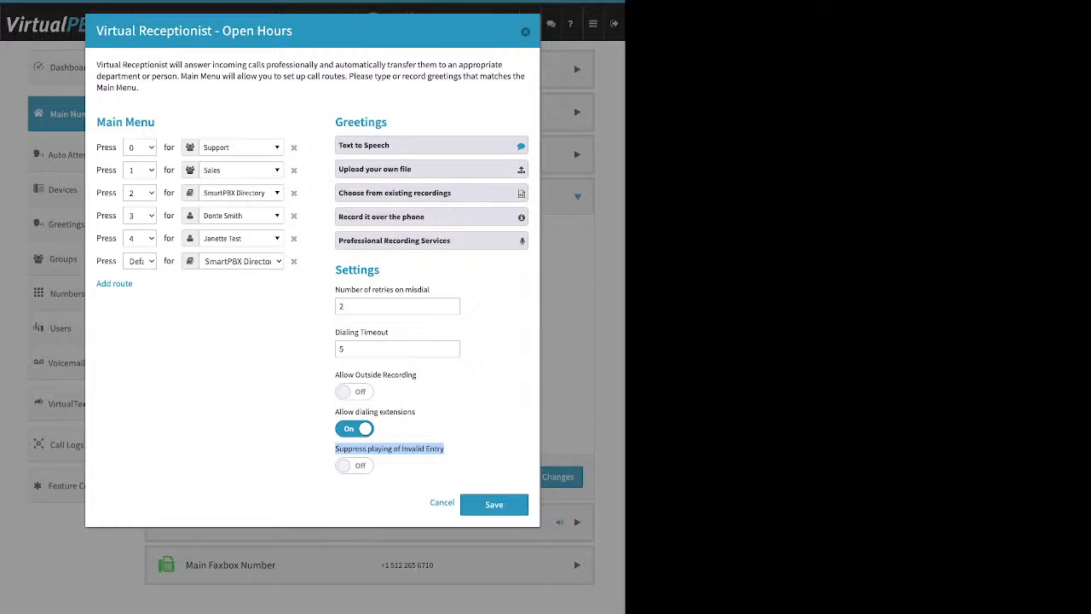
left_click(453, 450)
Step: Delete the Default route to SmartPBX Directory, leave Suppress Invalid Entry off, and save
left_click_drag(96, 261, 112, 261)
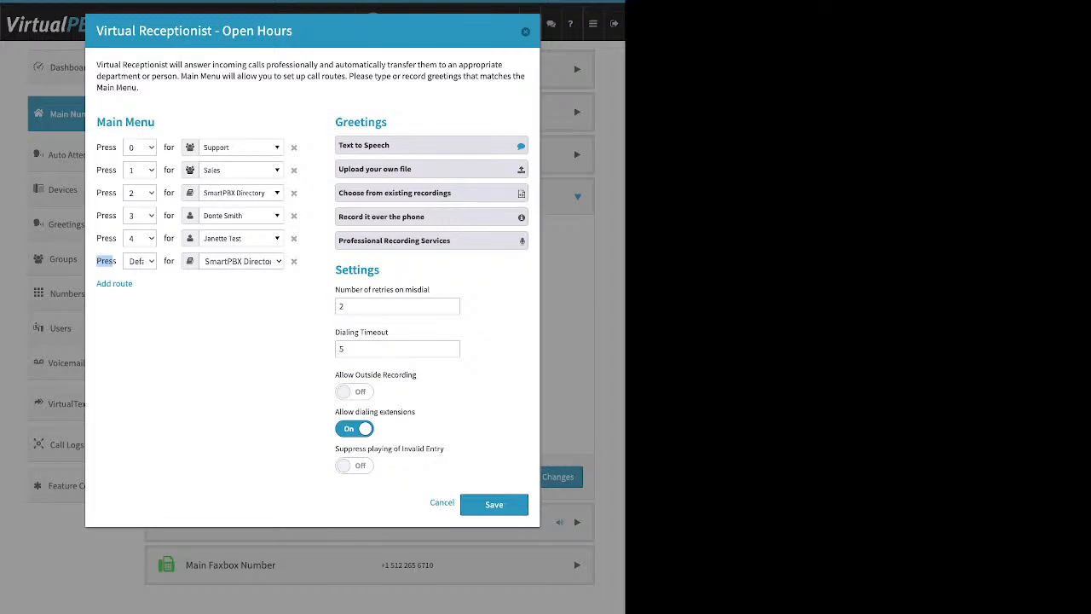
left_click(294, 261)
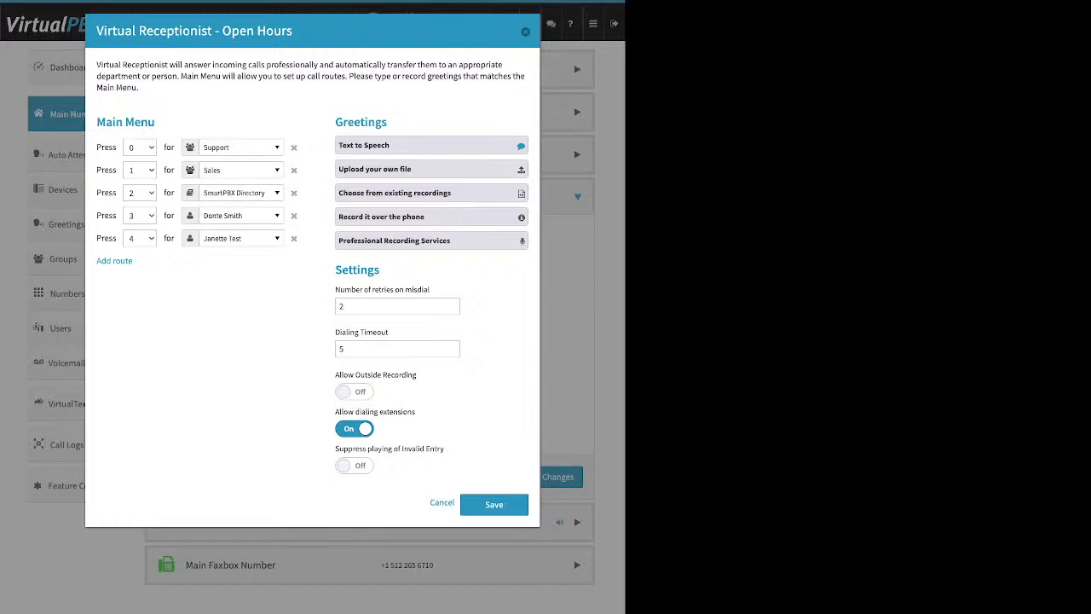
left_click(354, 465)
left_click(354, 465)
left_click_drag(155, 122, 106, 122)
left_click_drag(382, 122, 335, 122)
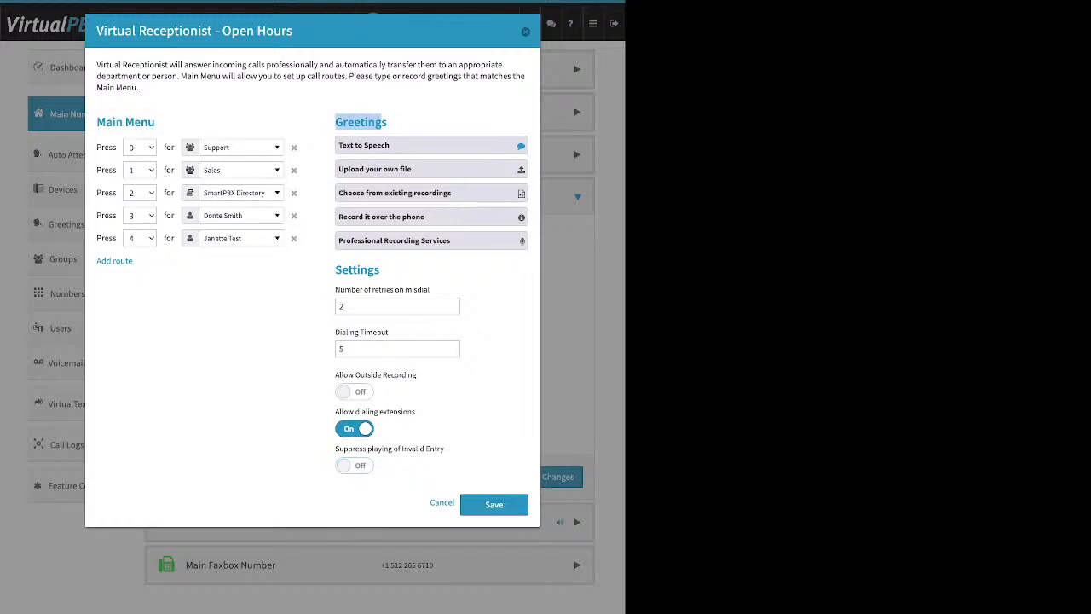
left_click_drag(381, 269, 353, 269)
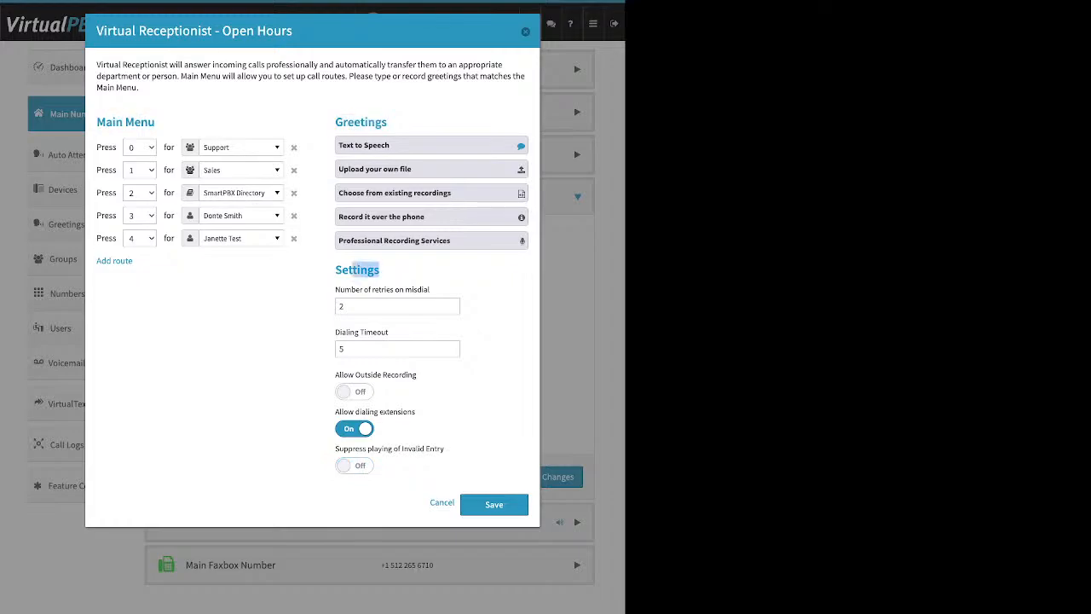
left_click(494, 504)
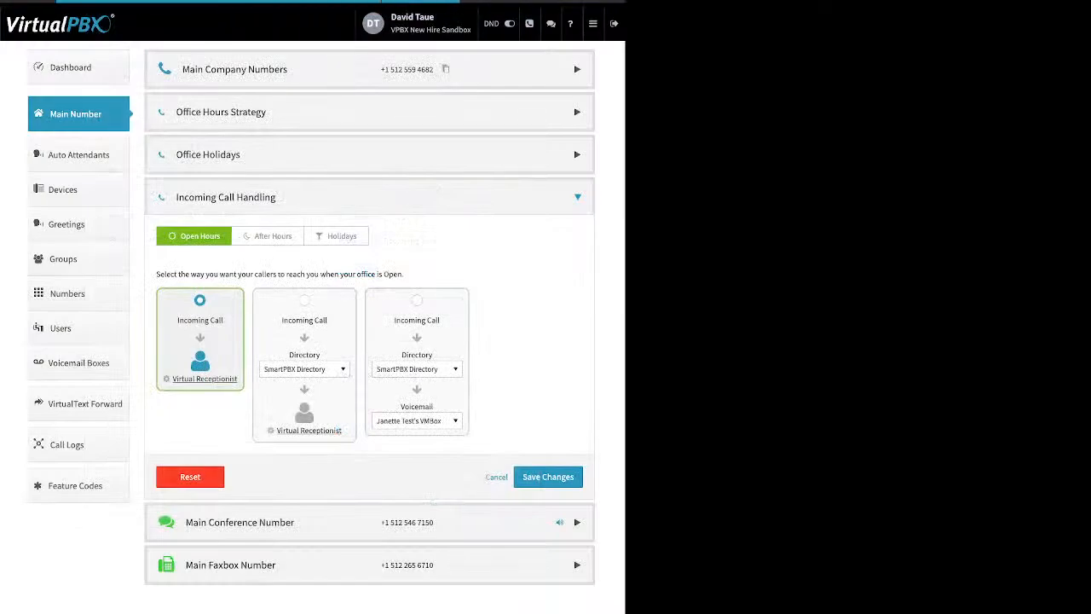
Step: Save call handling, then set after-hours calls to go through directory then receptionist
left_click(548, 477)
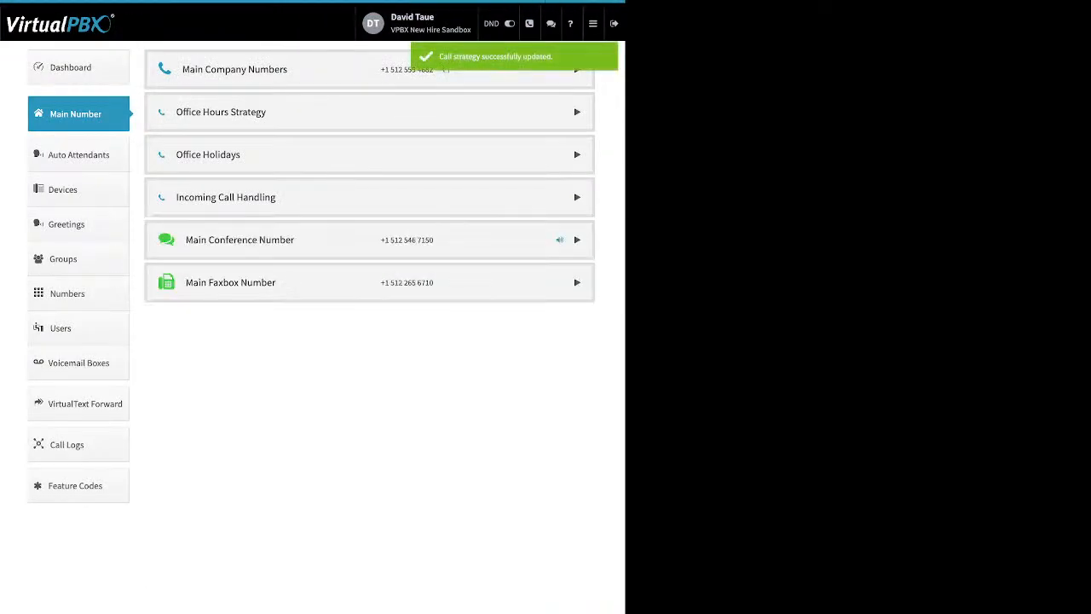
left_click(577, 196)
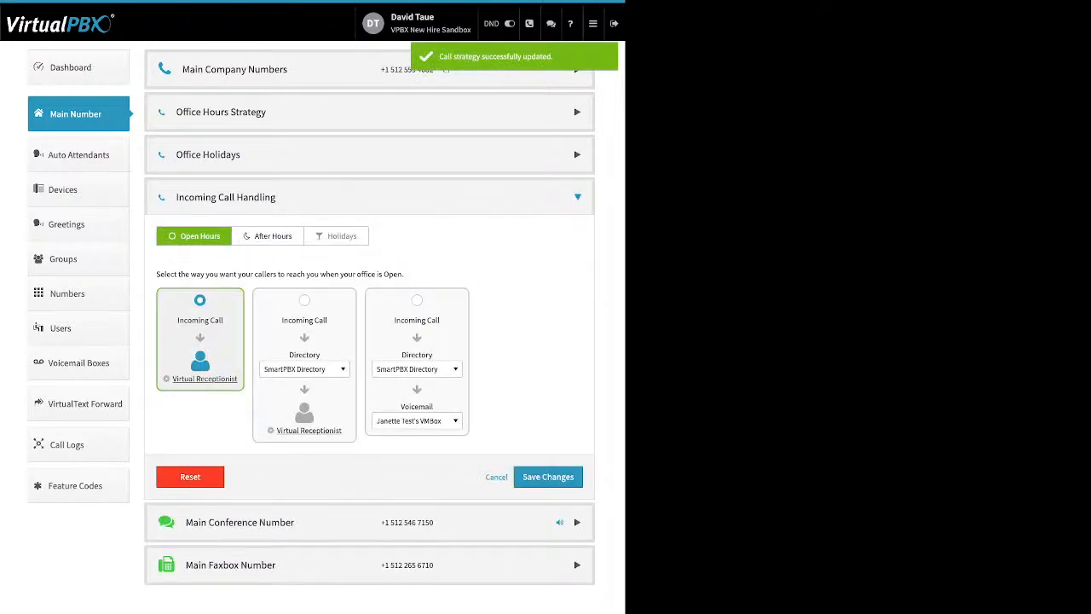
left_click(268, 236)
left_click(304, 300)
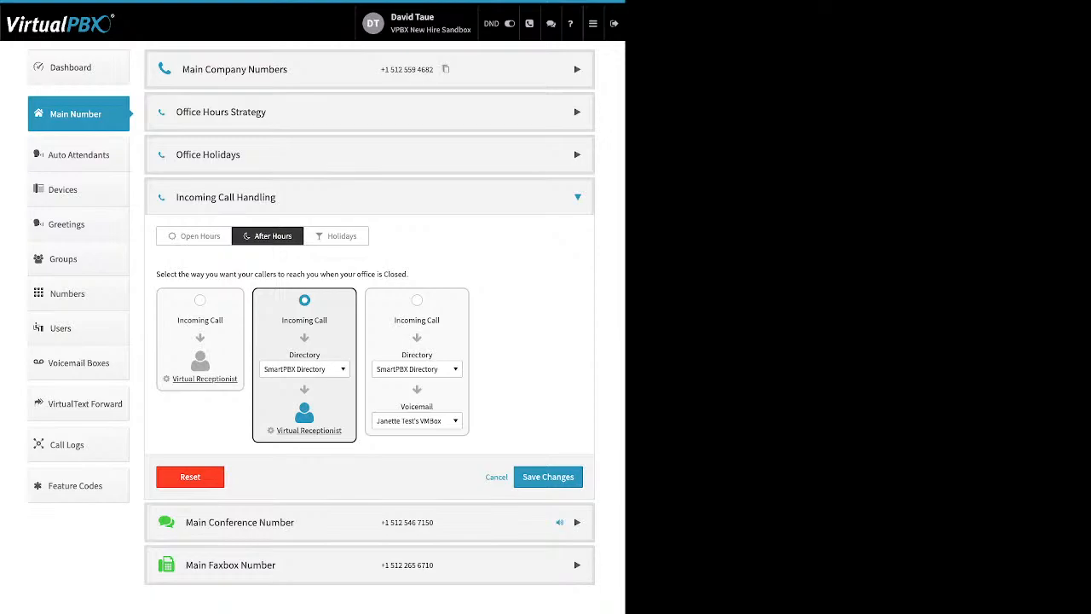
Step: Pick the Support group as the after-hours directory destination and show the Holidays options
left_click(305, 369)
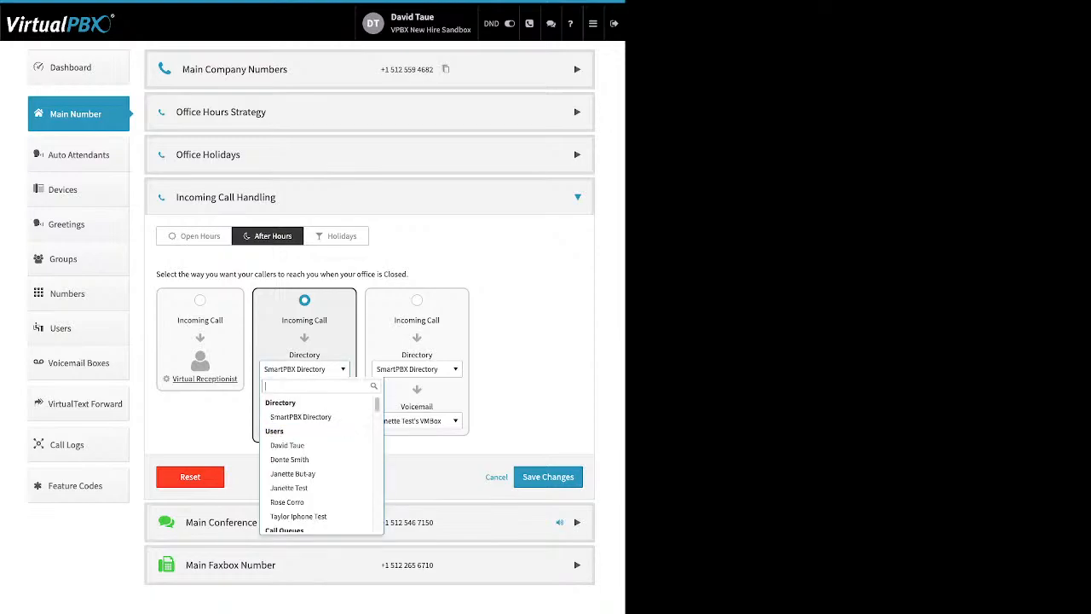
scroll(317, 433, "down", 1)
scroll(317, 433, "down", 1)
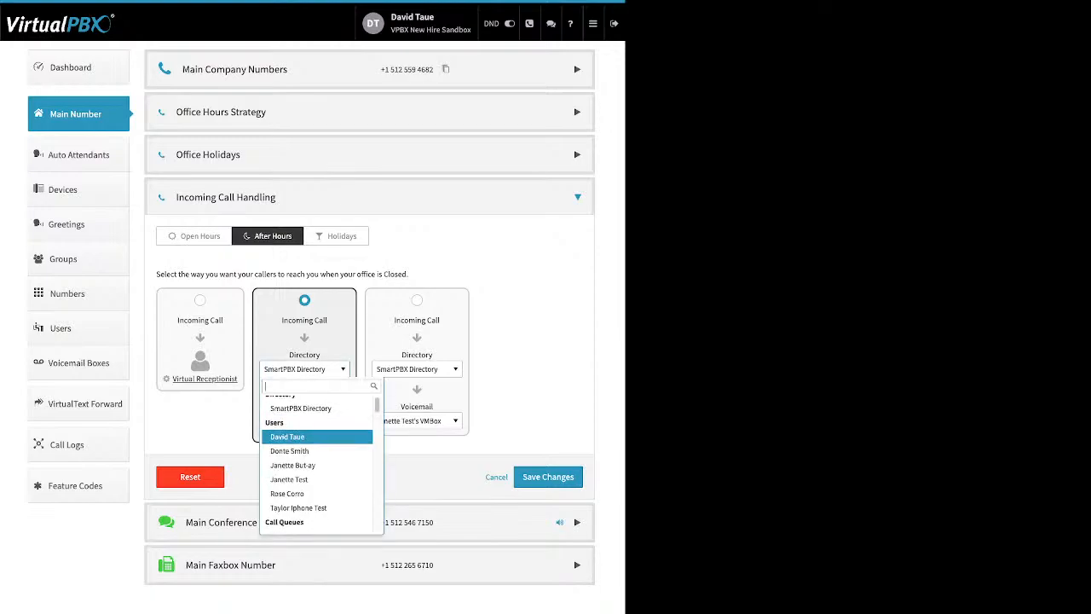
scroll(318, 433, "down", 4)
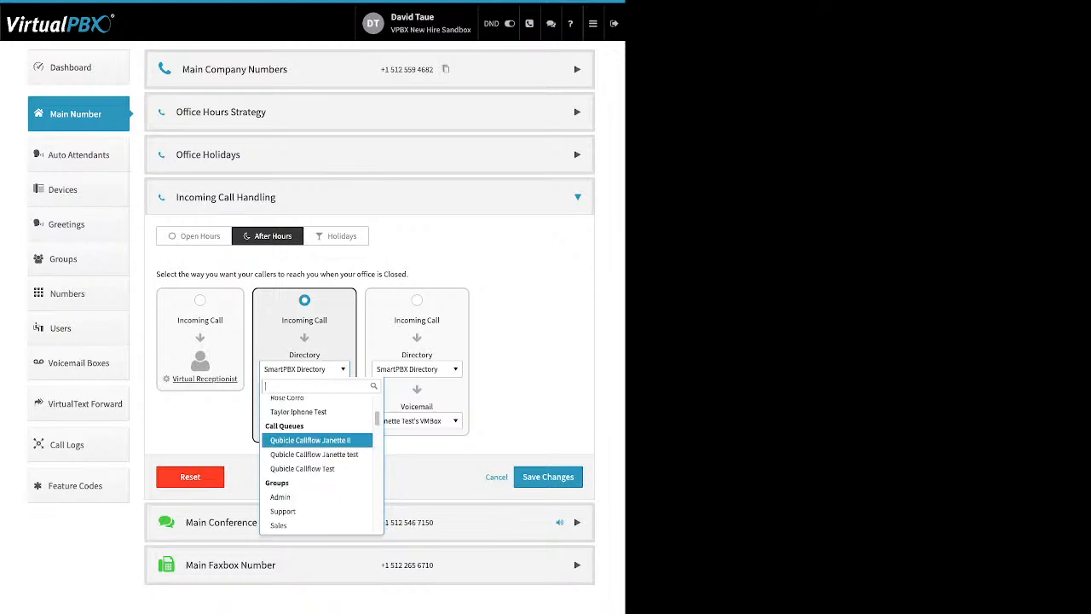
left_click(282, 505)
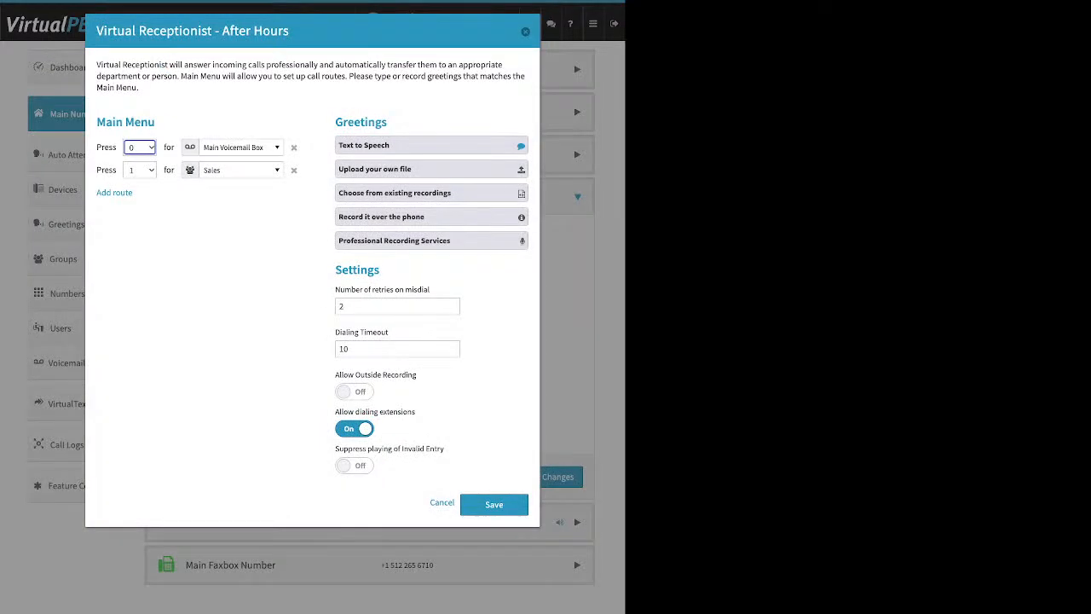
left_click(525, 31)
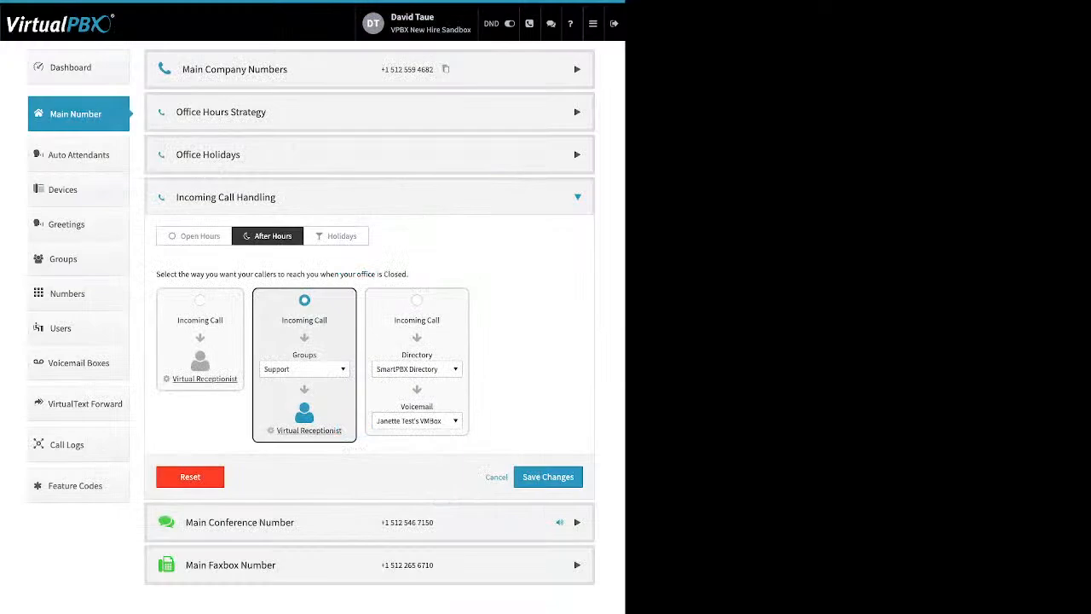
left_click(337, 236)
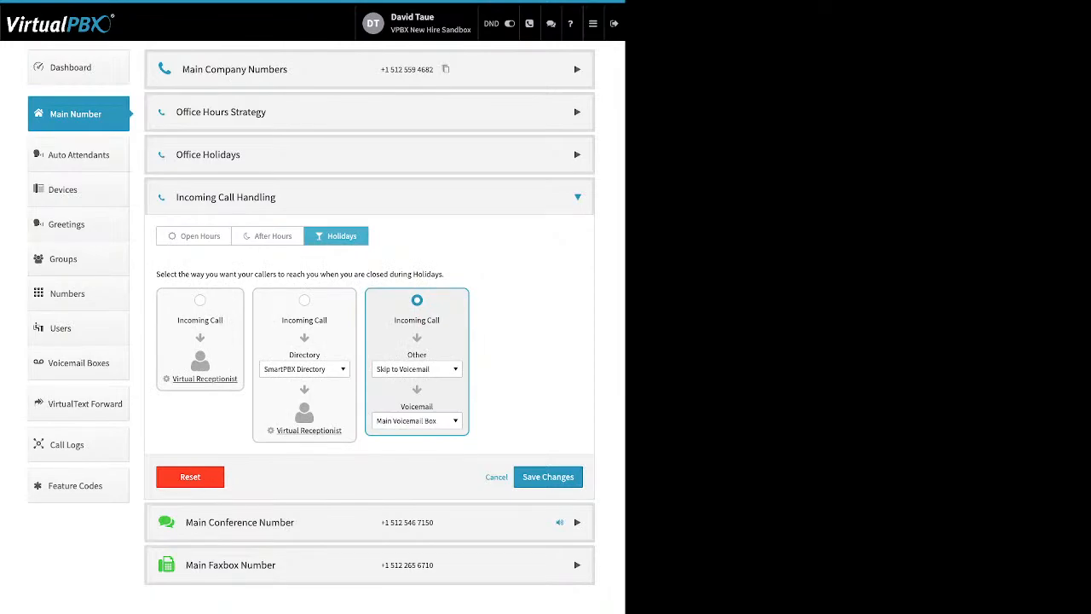
Step: Browse the holiday routing and voicemail box lists unchanged, then collapse Incoming Call Handling
left_click(417, 369)
scroll(430, 444, "up", 10)
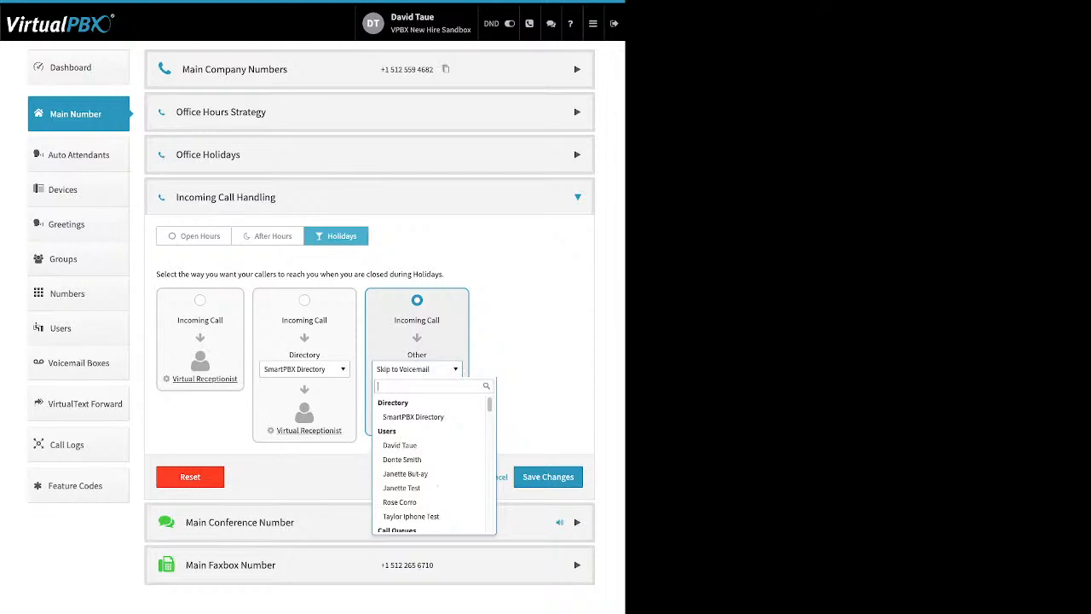
scroll(429, 419, "down", 10)
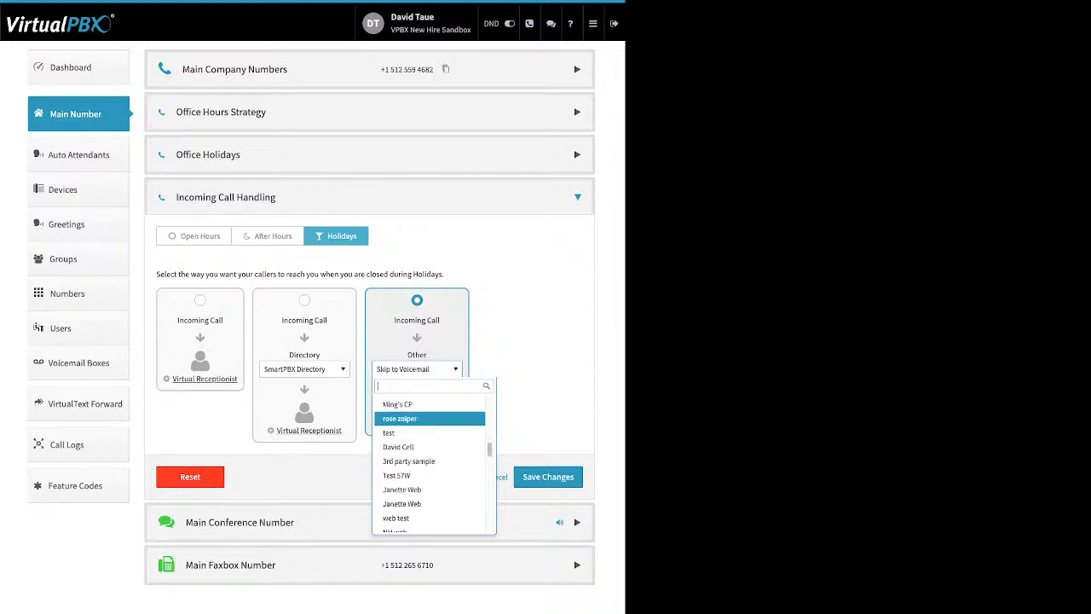
left_click(418, 369)
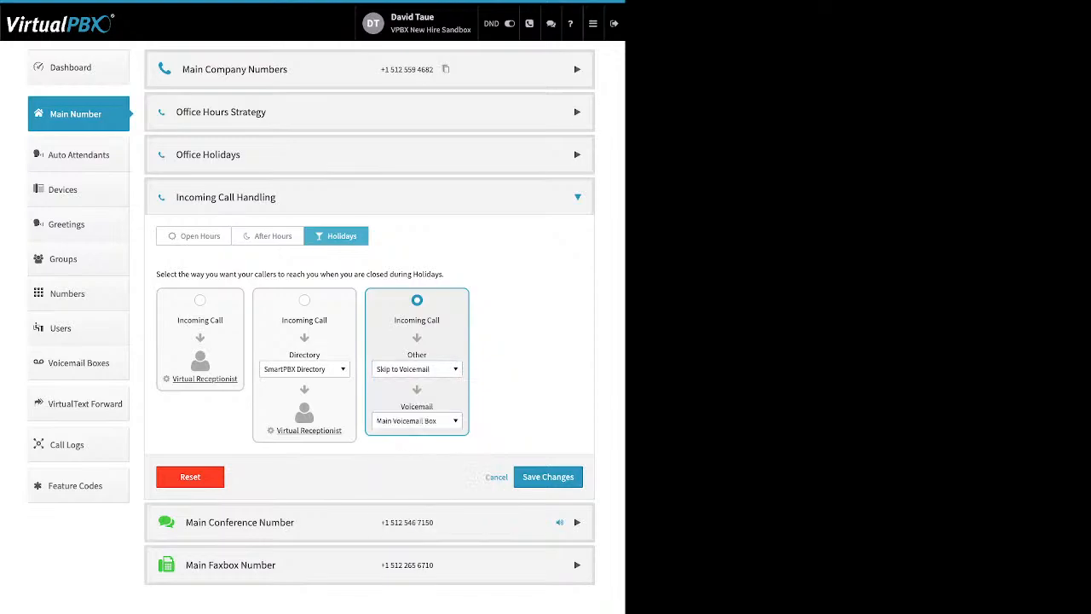
left_click(417, 421)
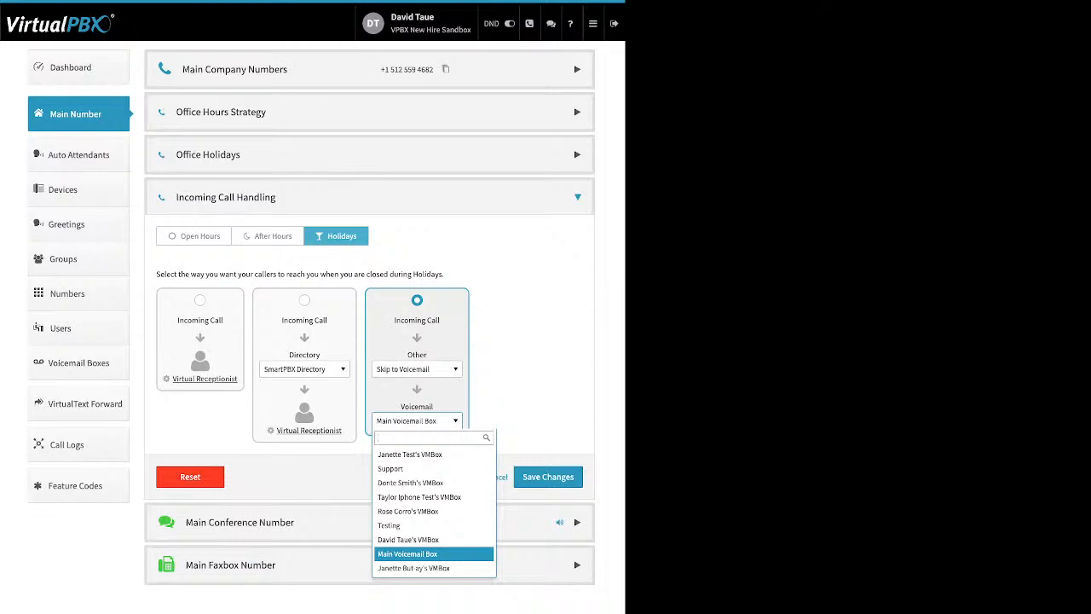
left_click(417, 421)
left_click(496, 477)
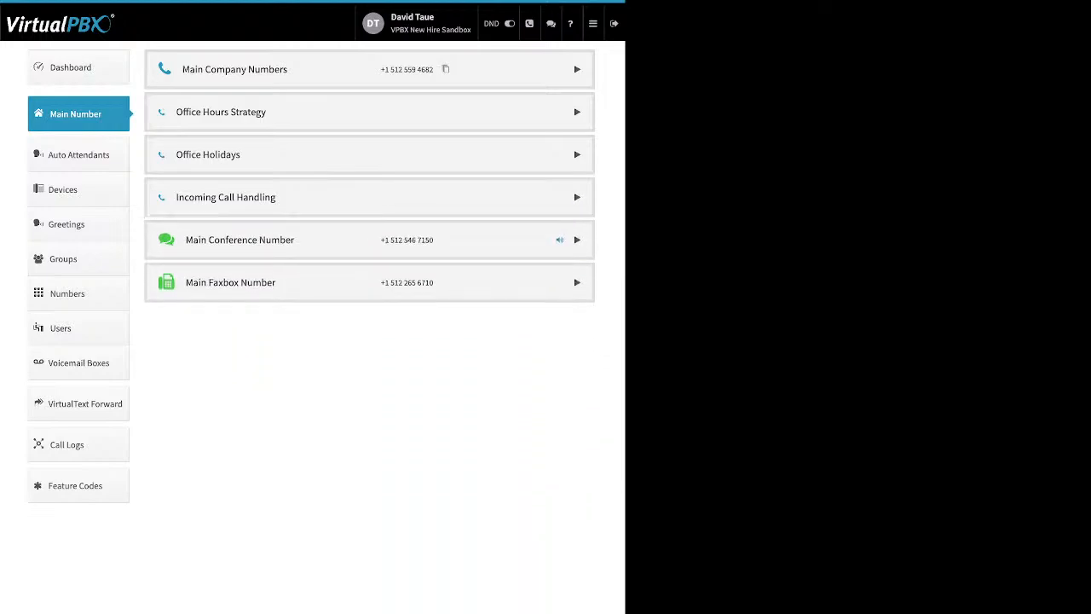
Step: Expand the Main Conference Number section to show its assigned number
left_click(577, 240)
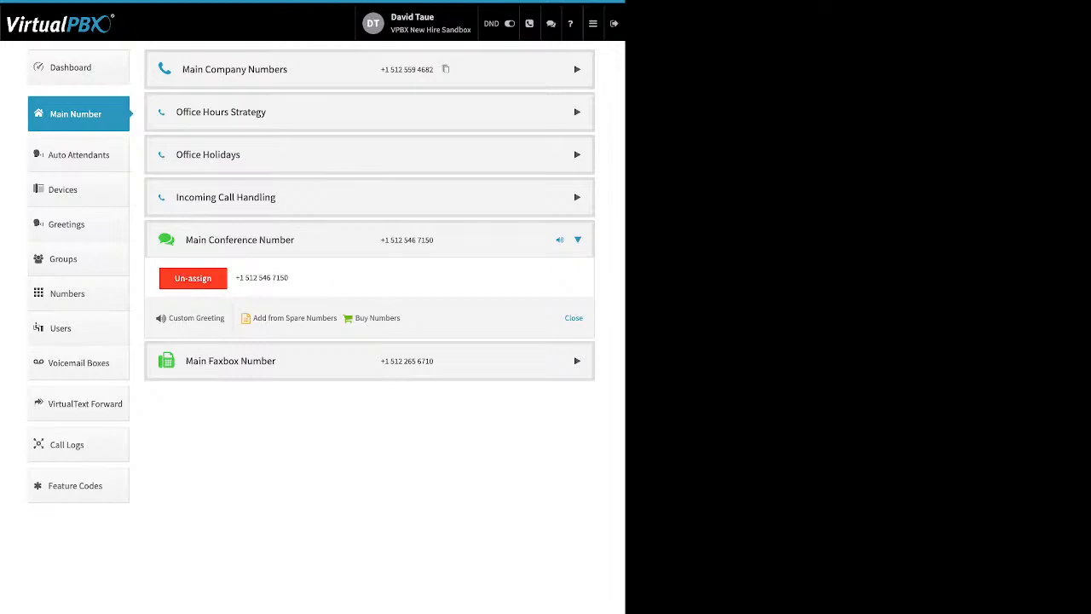
Step: Set the Custom Conference Greeting to Disabled and save, then expand Main Faxbox Number
left_click_drag(408, 319, 243, 318)
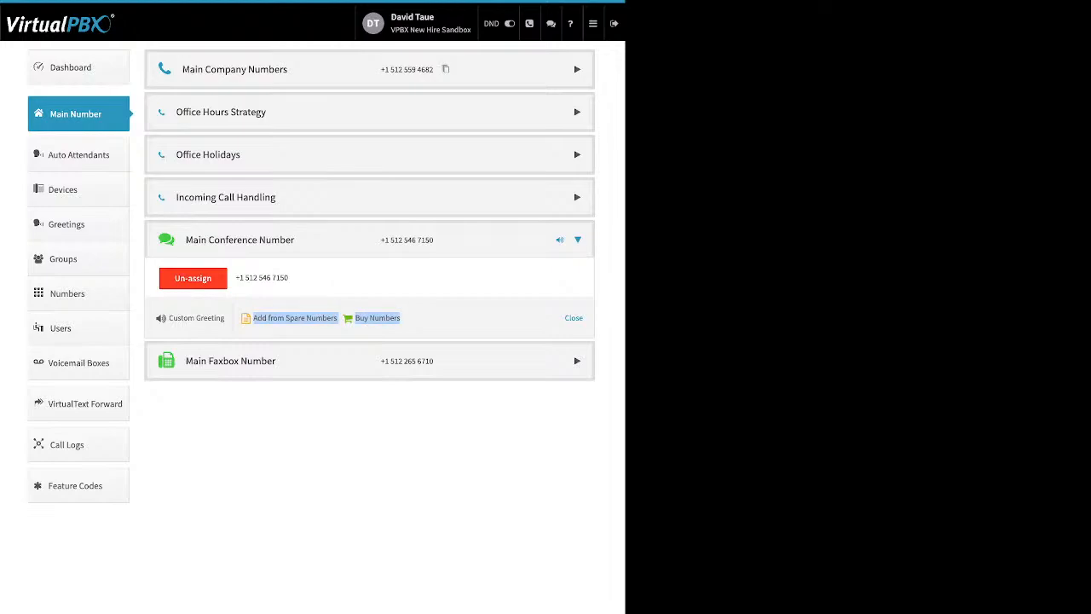
left_click(230, 319)
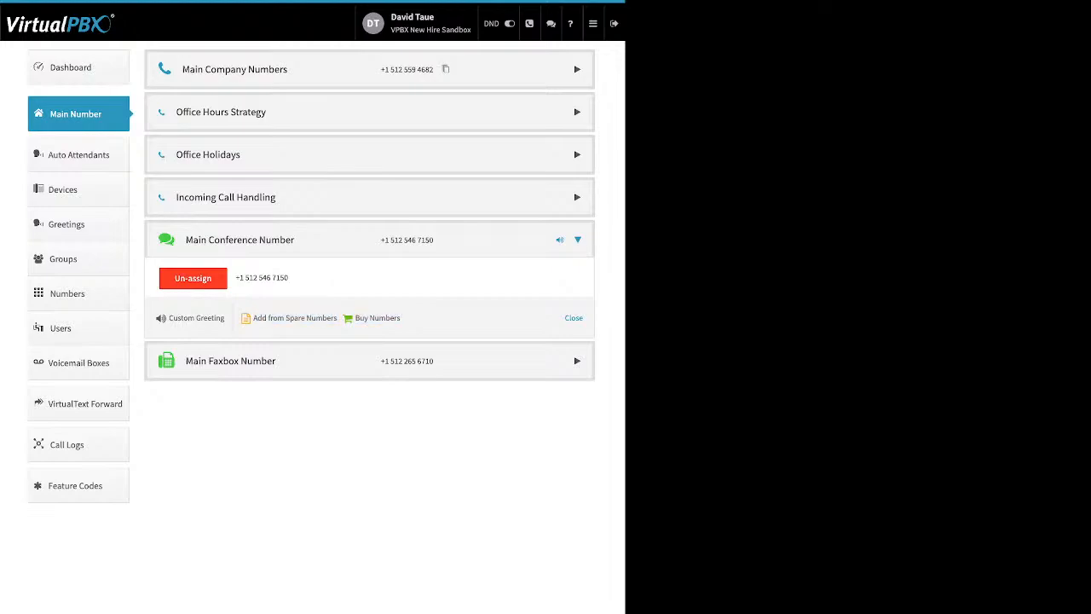
left_click_drag(227, 319, 174, 319)
left_click(194, 318)
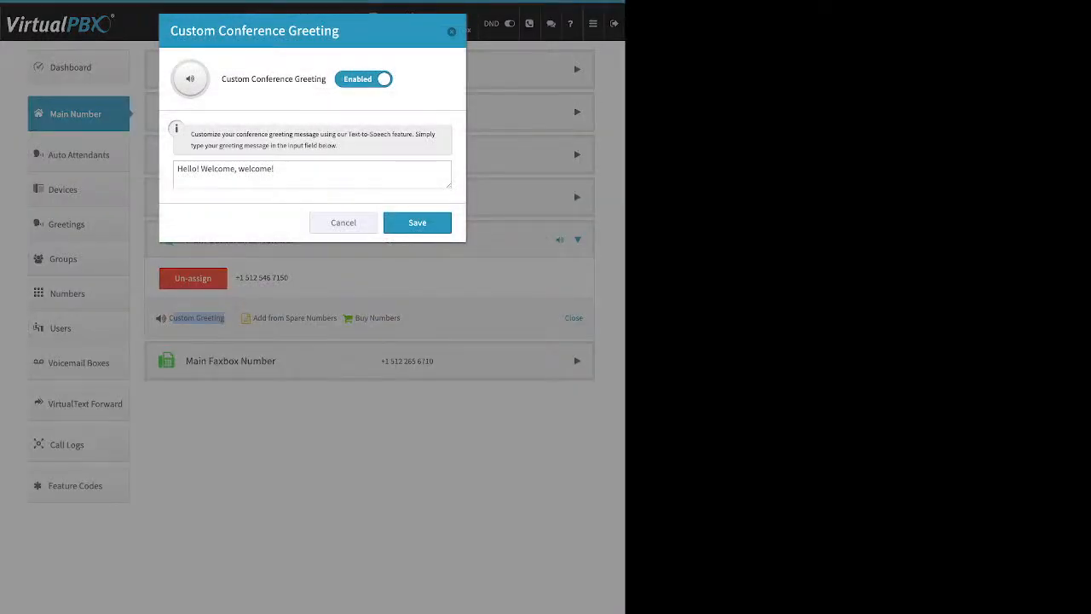
left_click(299, 173)
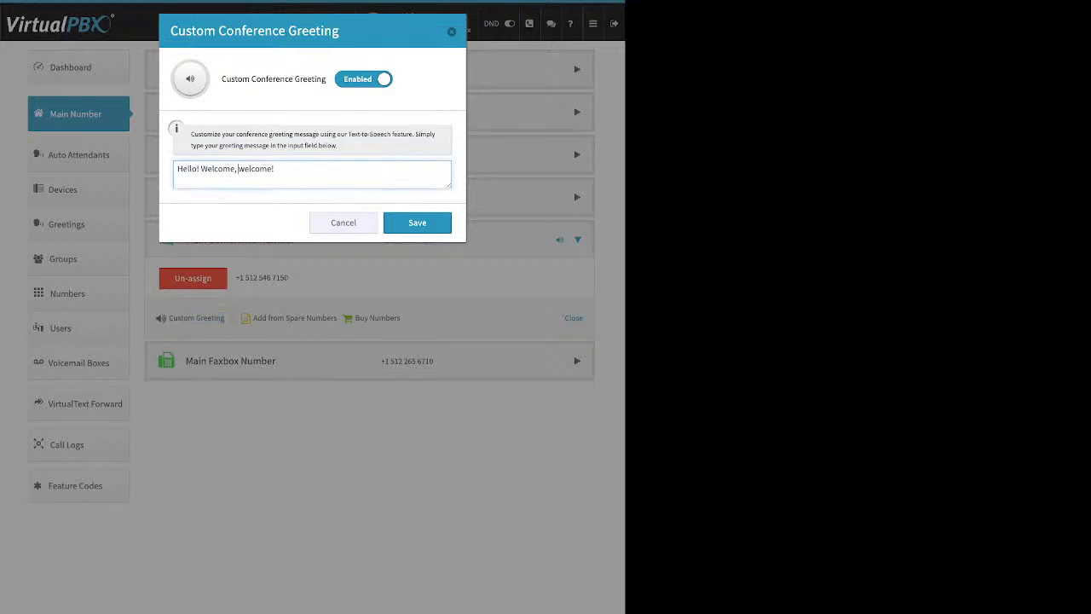
left_click(417, 223)
left_click(363, 79)
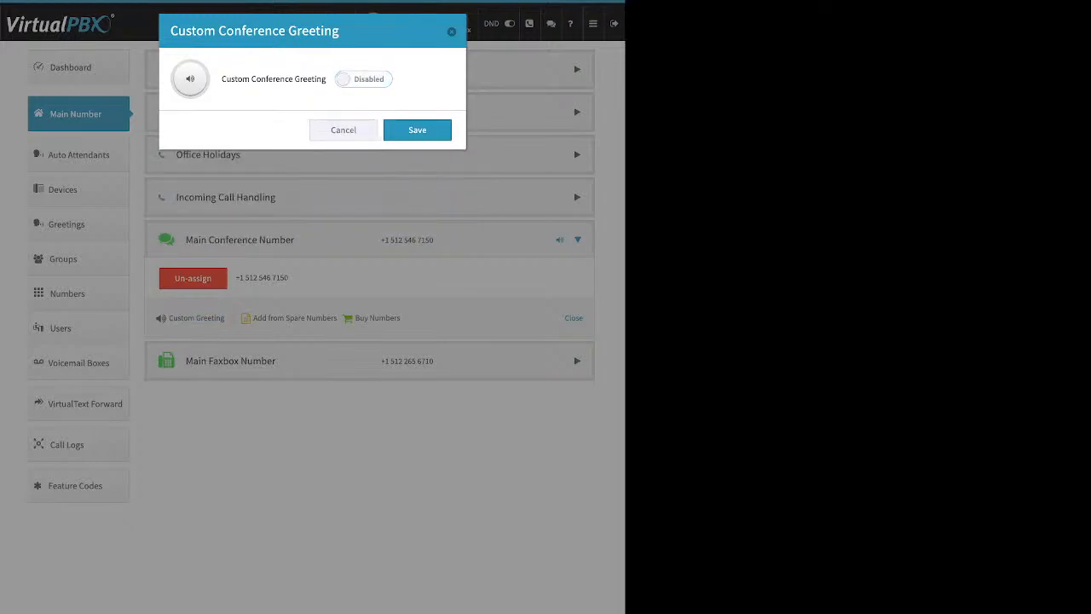
left_click(417, 129)
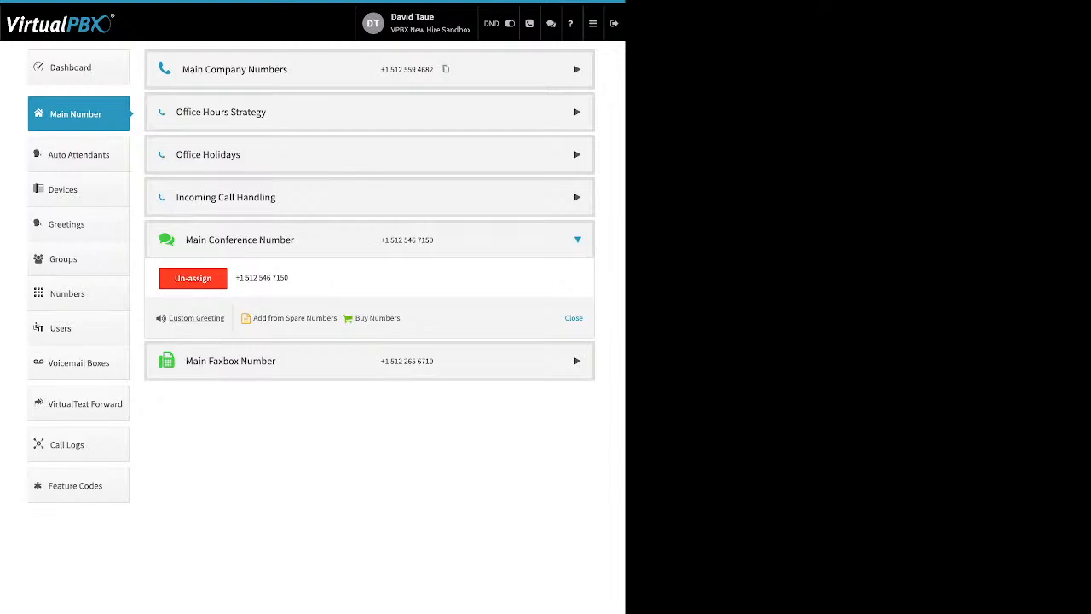
left_click(230, 361)
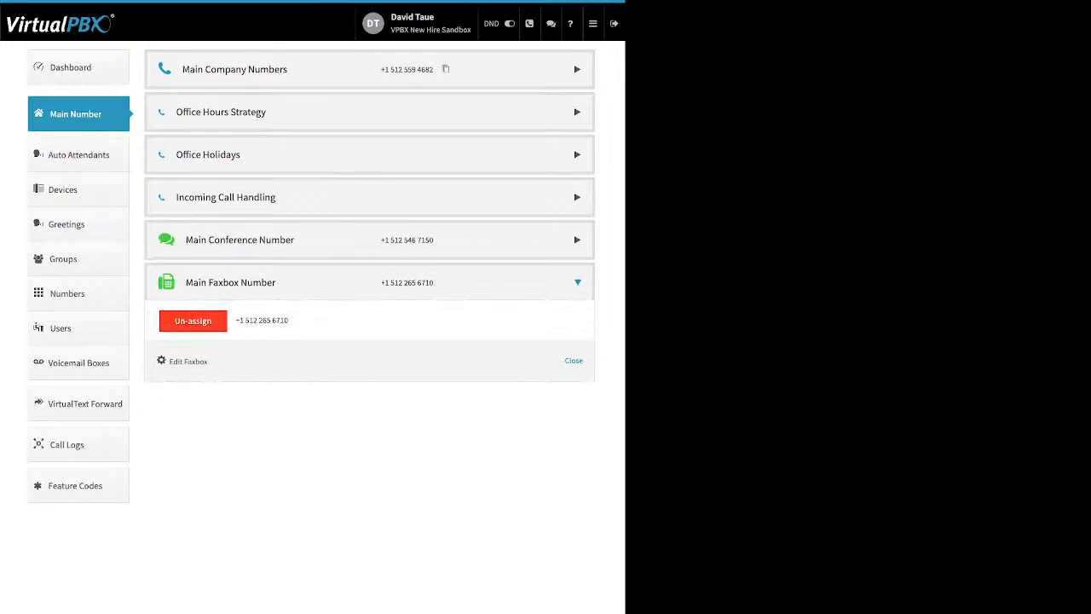
Step: Review the faxbox's Inbound Notification Email and Email Permissions unchanged, then go to Auto Attendants
left_click_drag(289, 320, 240, 321)
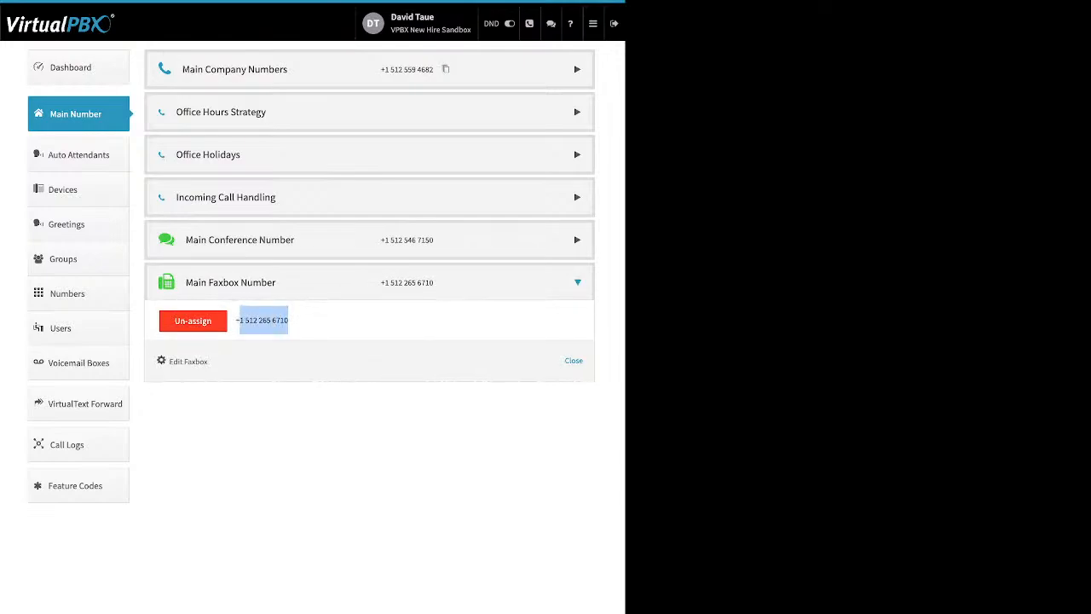
left_click(256, 321)
left_click_drag(208, 361, 169, 362)
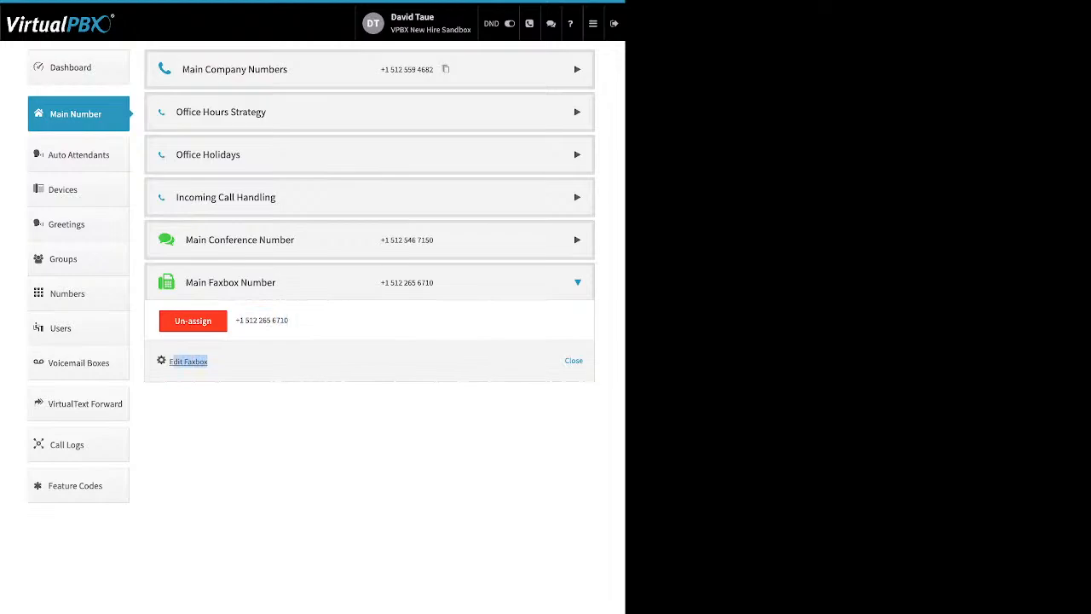
left_click(187, 361)
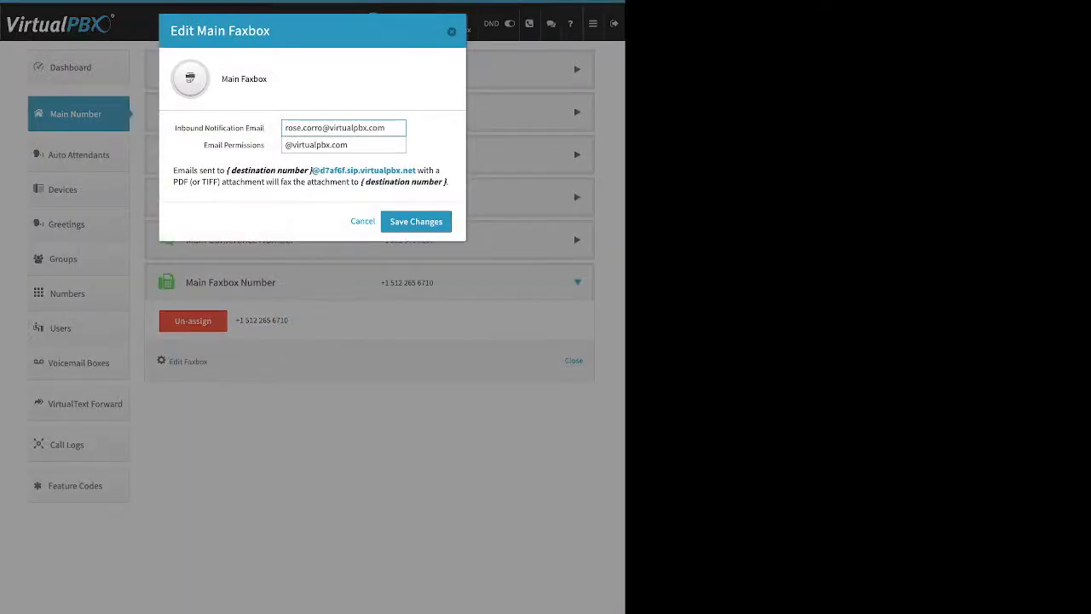
left_click_drag(178, 128, 264, 128)
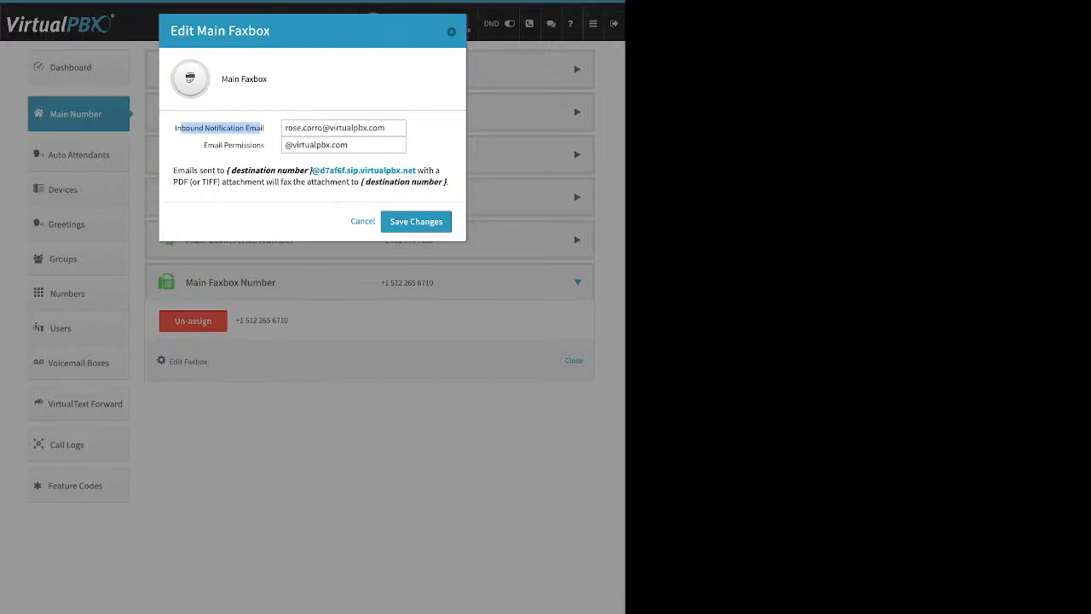
left_click_drag(201, 145, 261, 145)
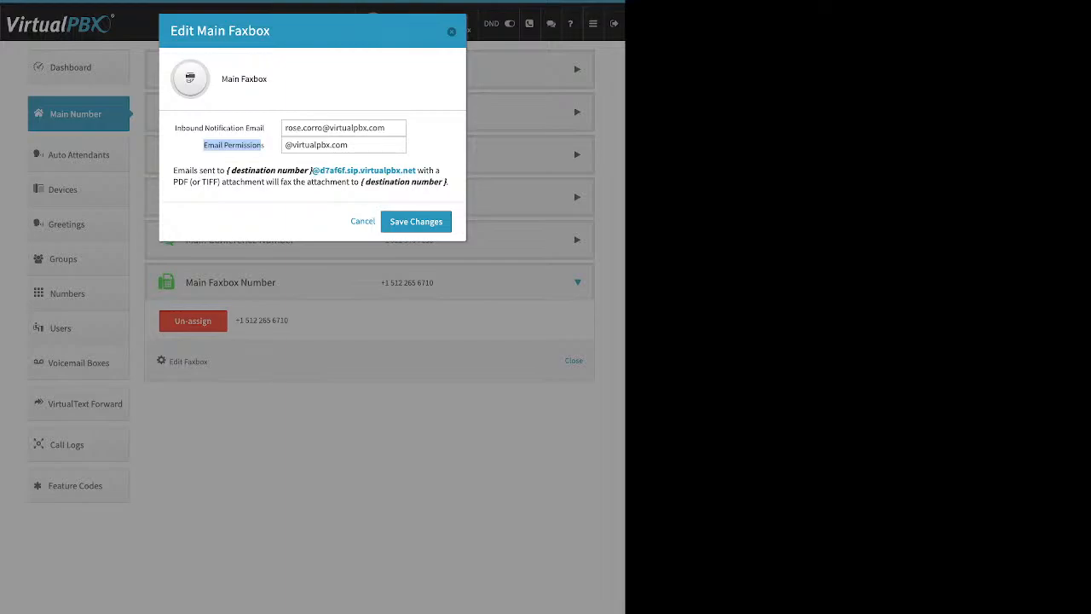
left_click(452, 31)
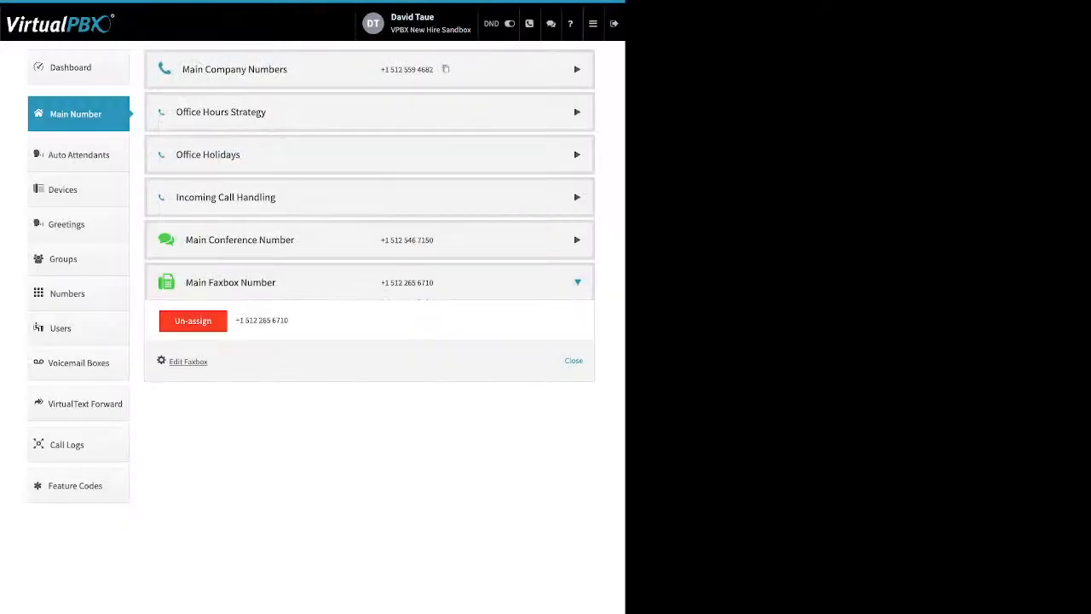
left_click(78, 155)
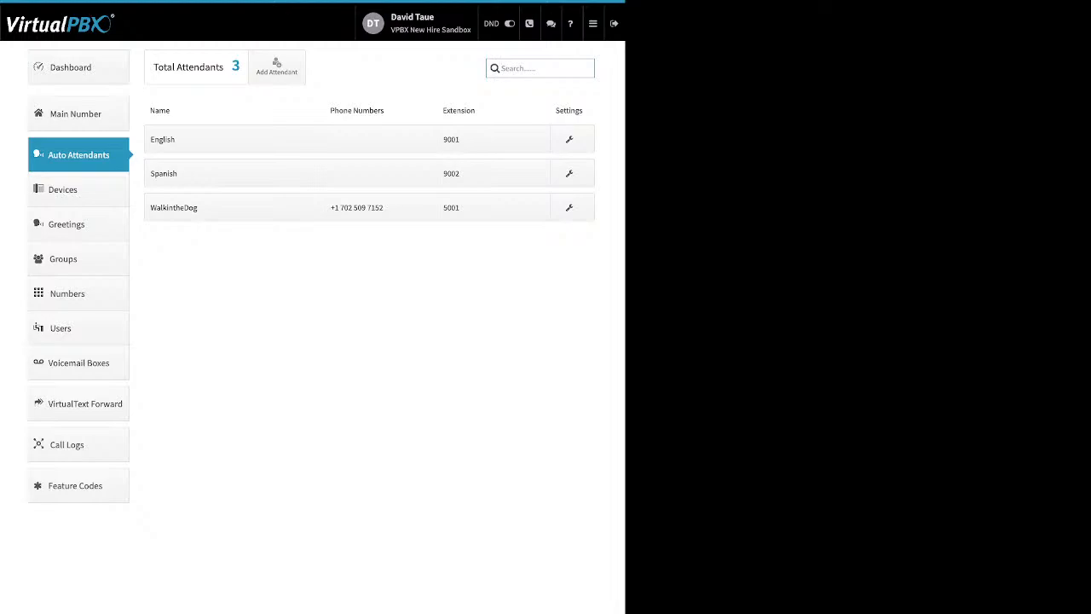
Step: Open and dismiss the new-attendant form, then open the WalkintheDog attendant's settings
left_click(277, 66)
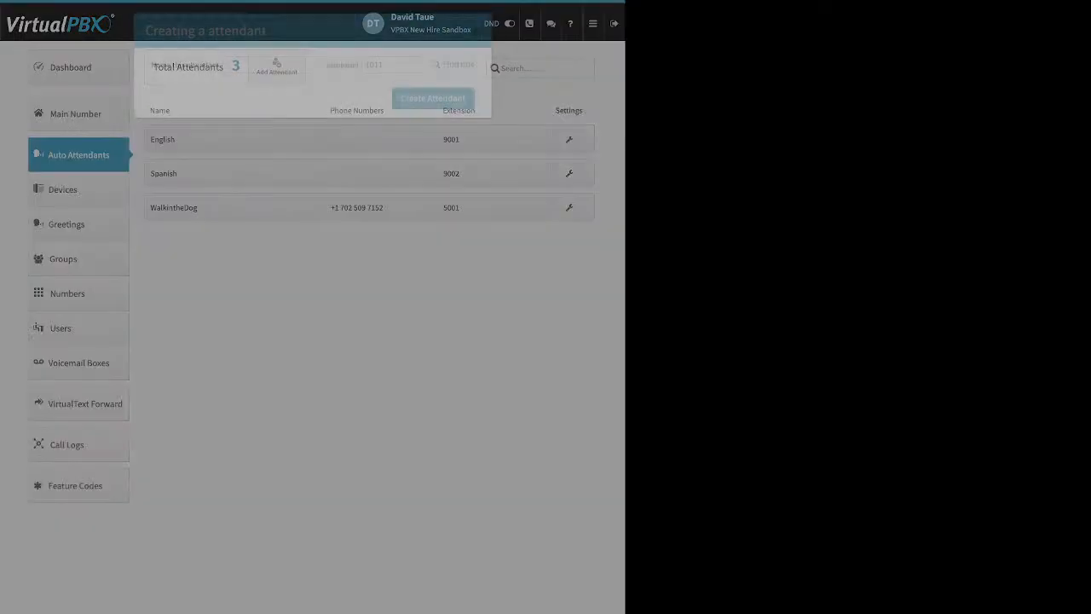
left_click_drag(157, 65, 208, 65)
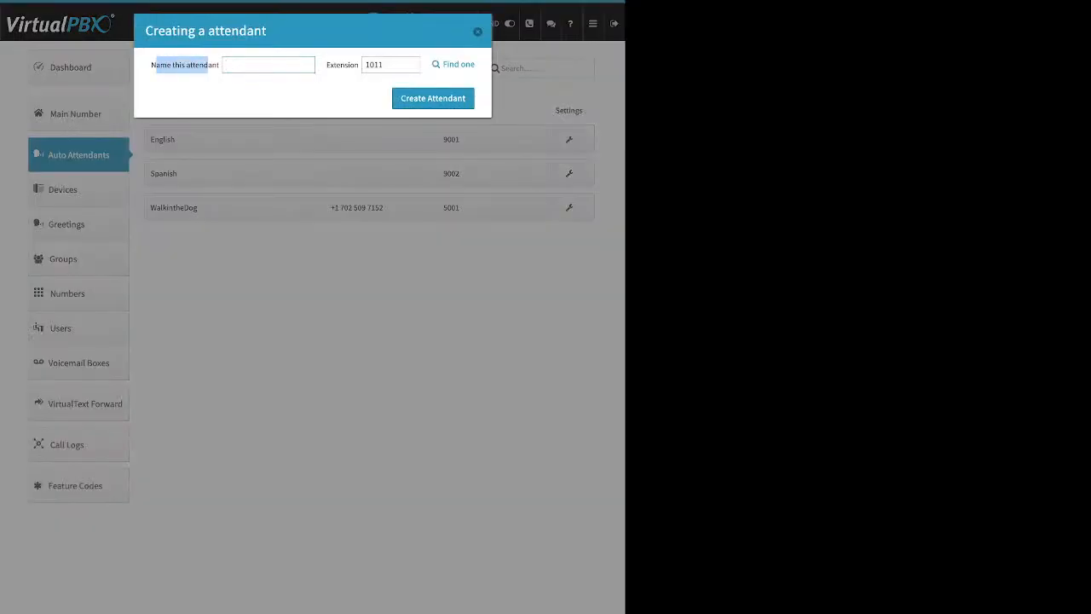
left_click_drag(327, 65, 353, 65)
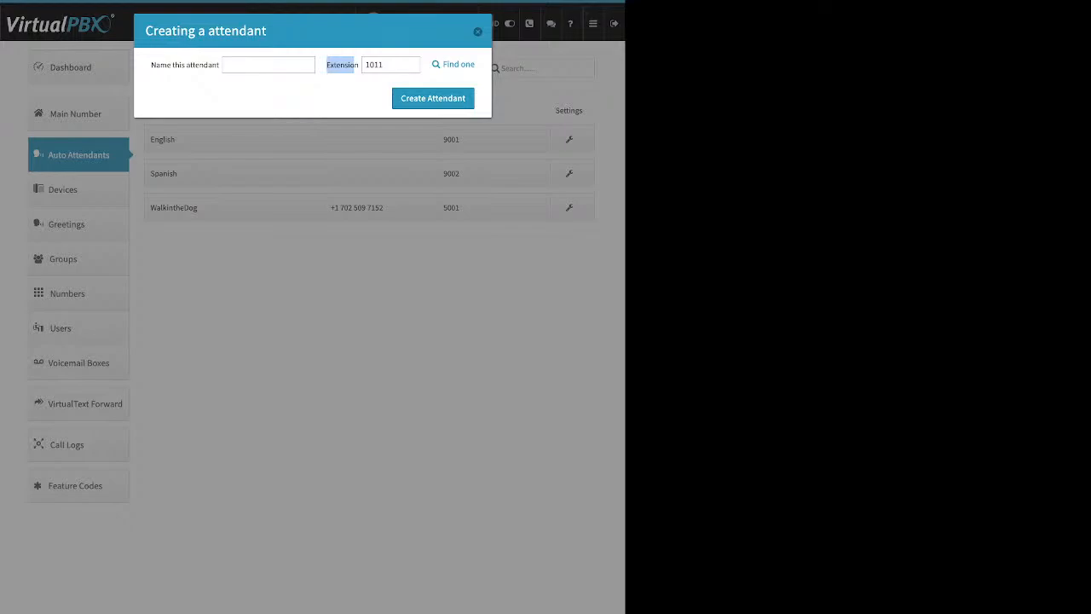
left_click(477, 31)
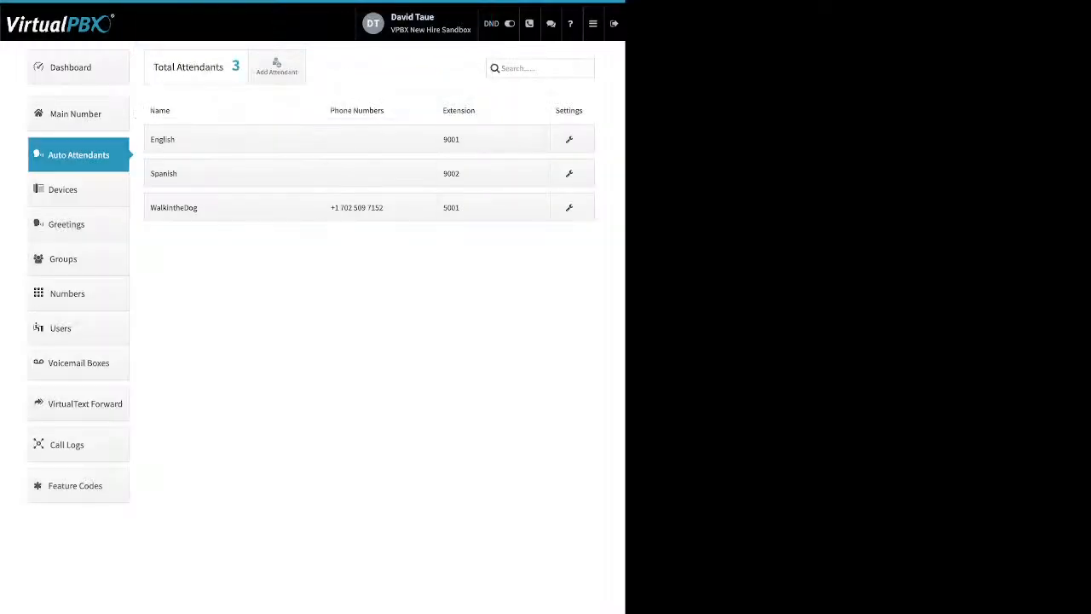
left_click(235, 207)
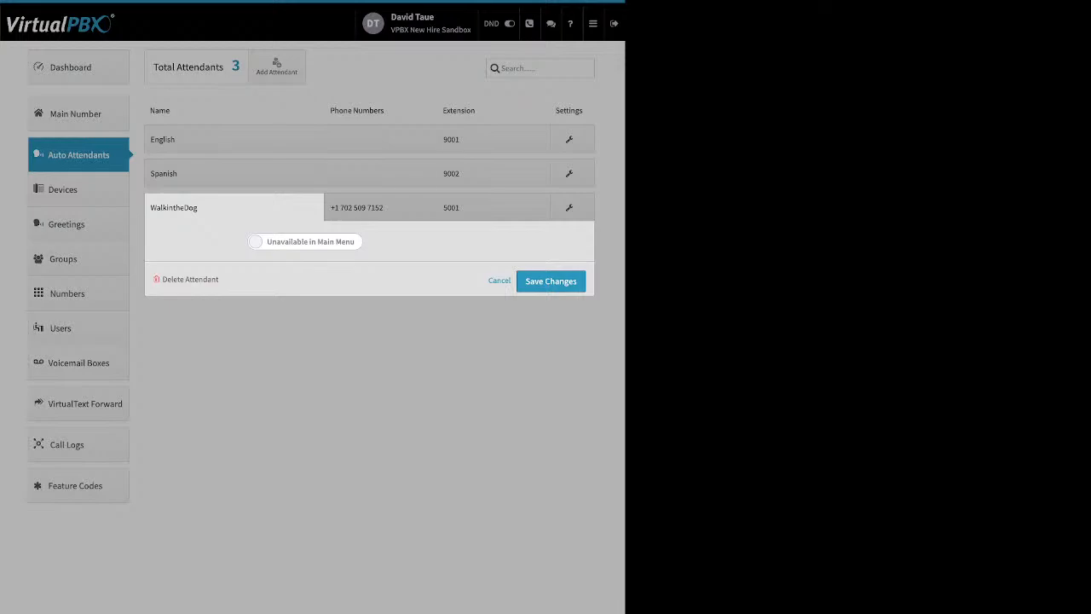
Step: Toggle WalkintheDog's Available in Main Menu on and off, then review its phone number options
left_click(305, 241)
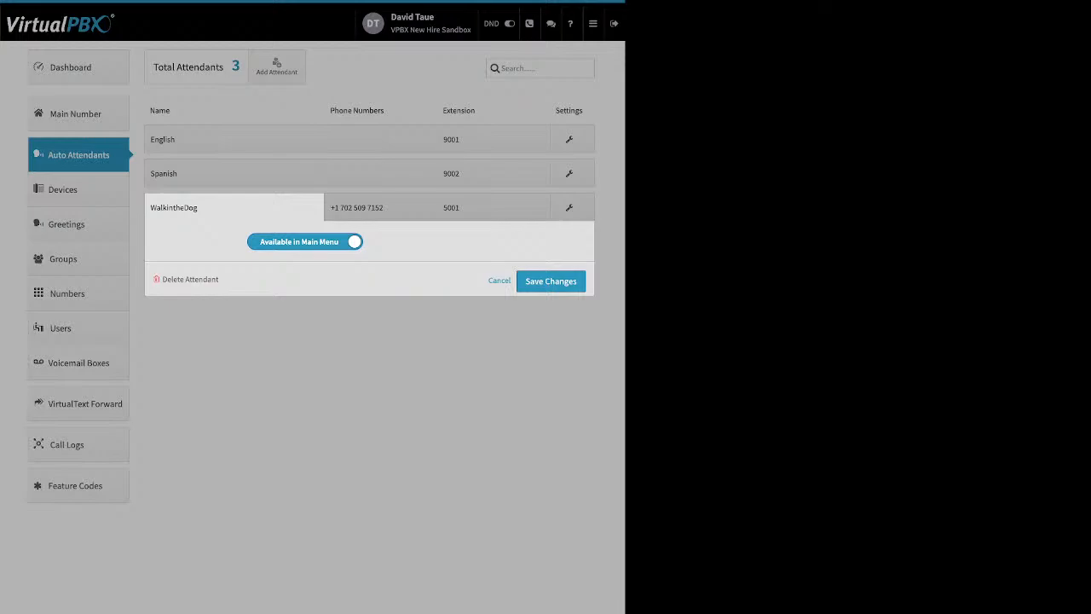
left_click(306, 242)
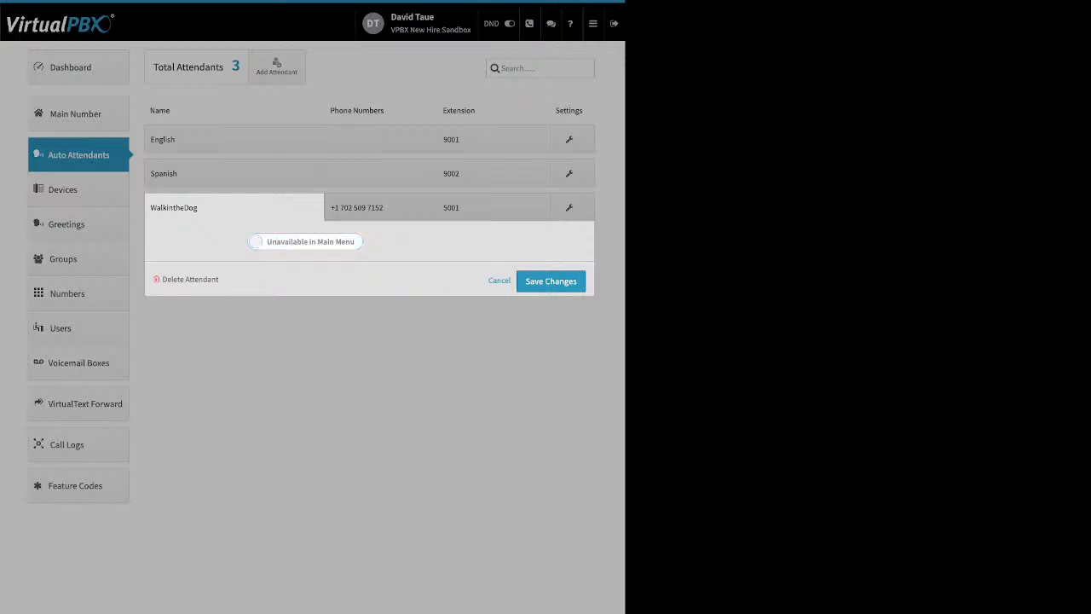
left_click(381, 207)
left_click(380, 207)
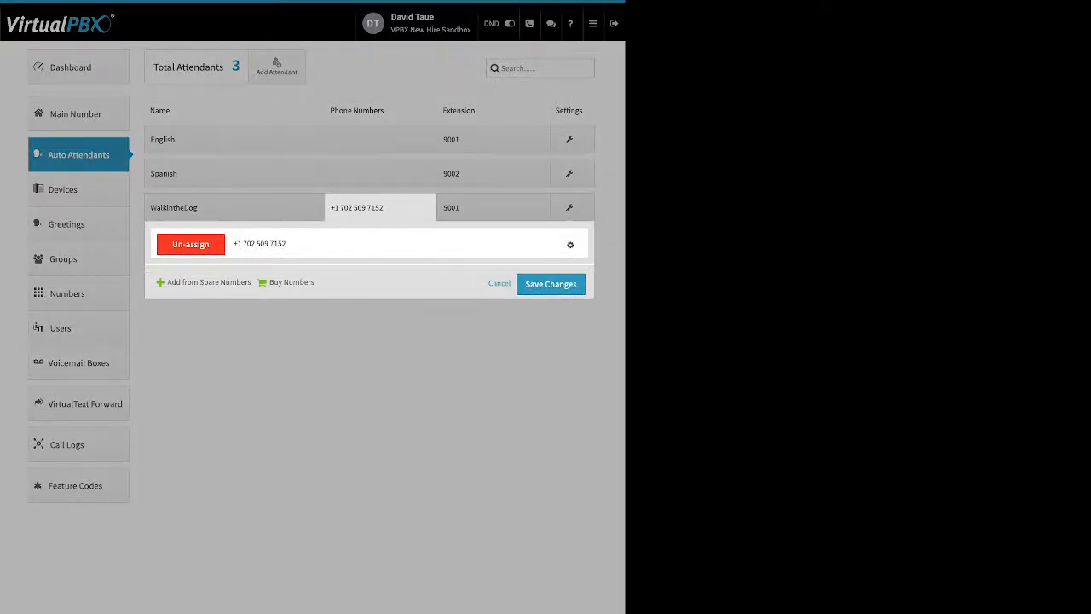
left_click_drag(167, 282, 301, 282)
left_click(493, 208)
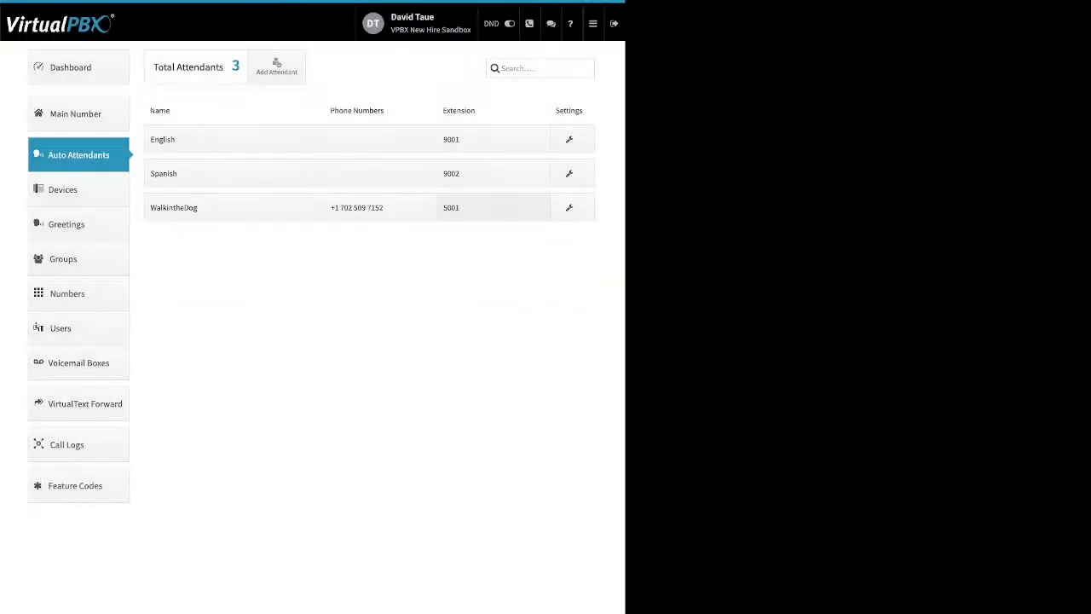
Step: Try adding extension 1004 beside 5001, cancel it, and show WalkintheDog's call flow
left_click(493, 207)
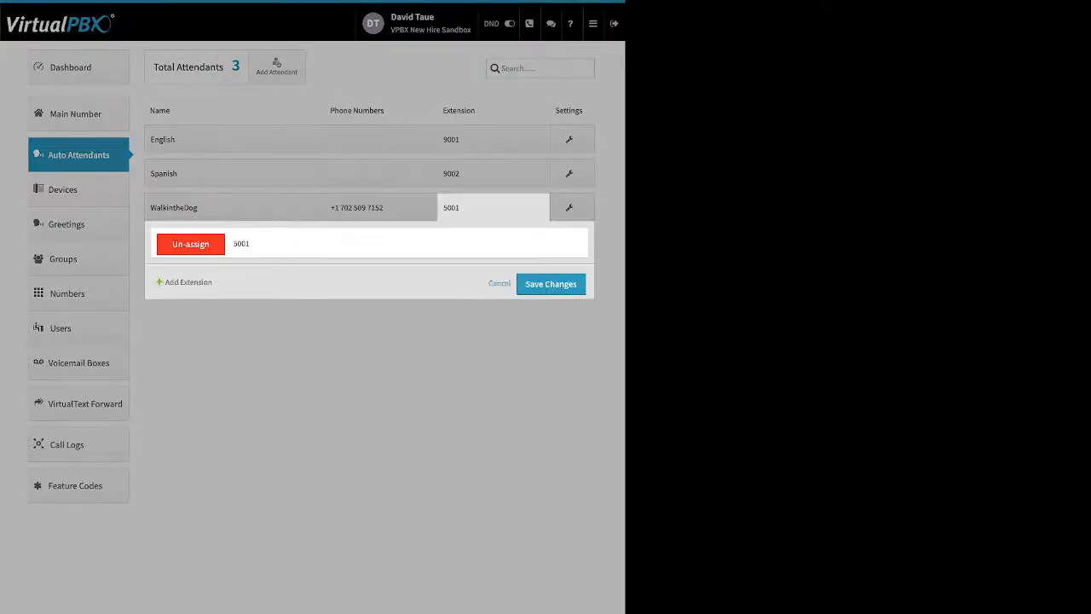
left_click(189, 283)
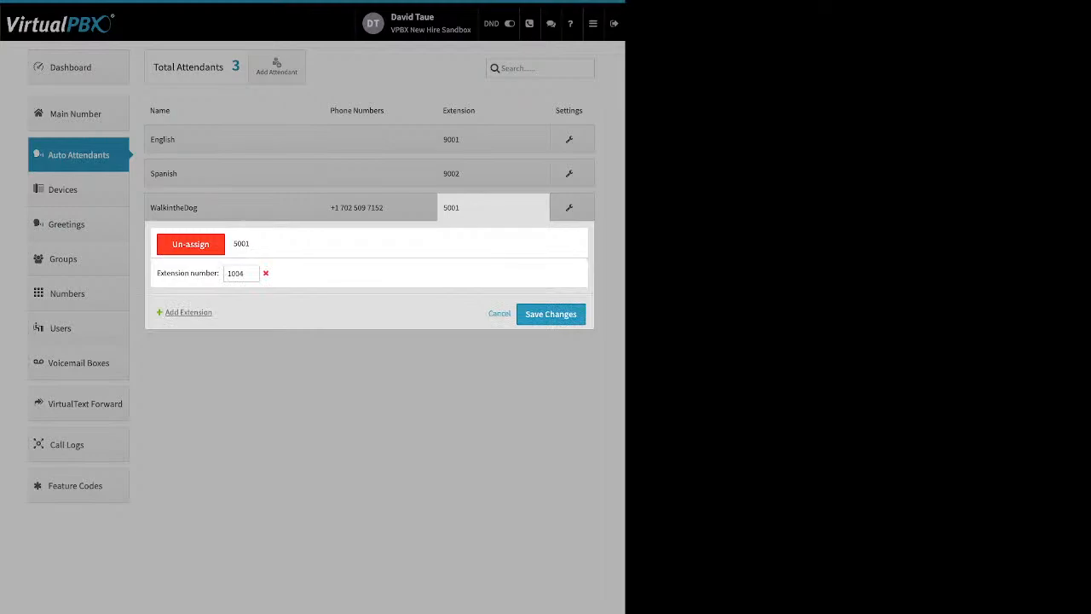
left_click(570, 207)
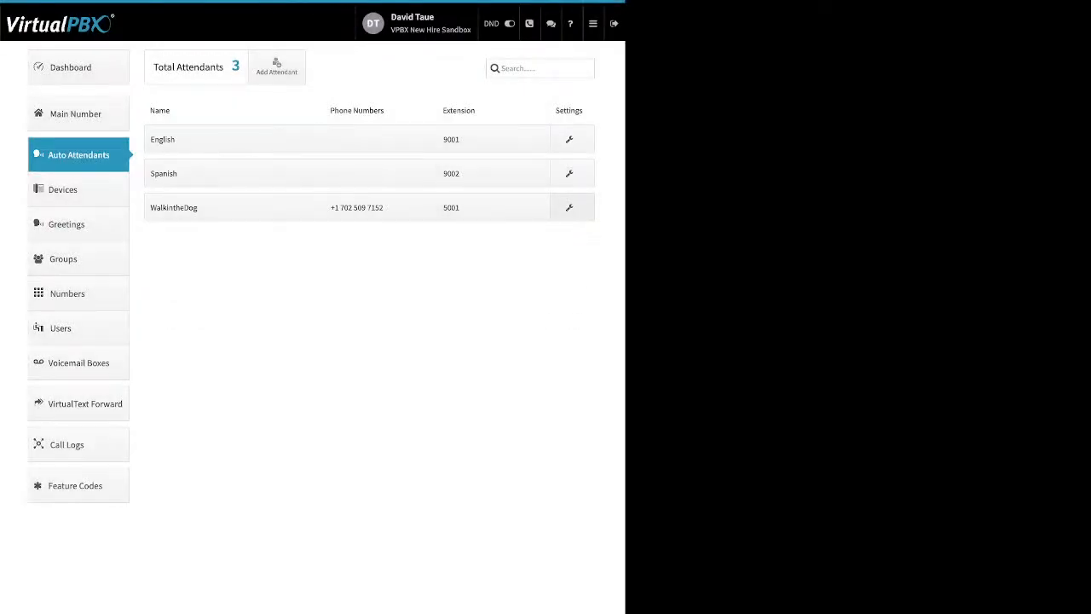
left_click(570, 207)
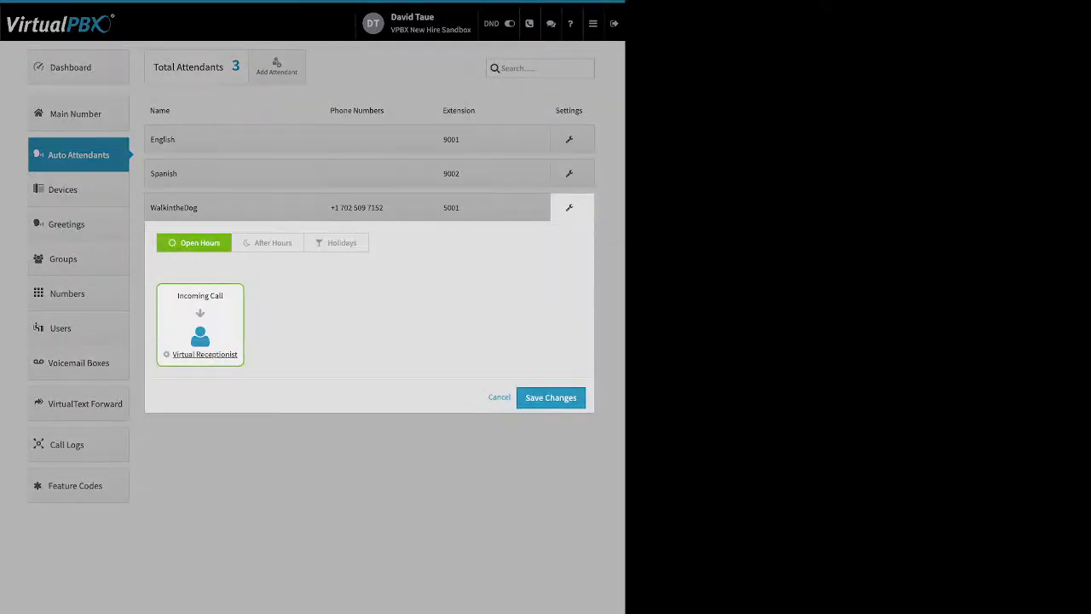
left_click(268, 243)
left_click(336, 243)
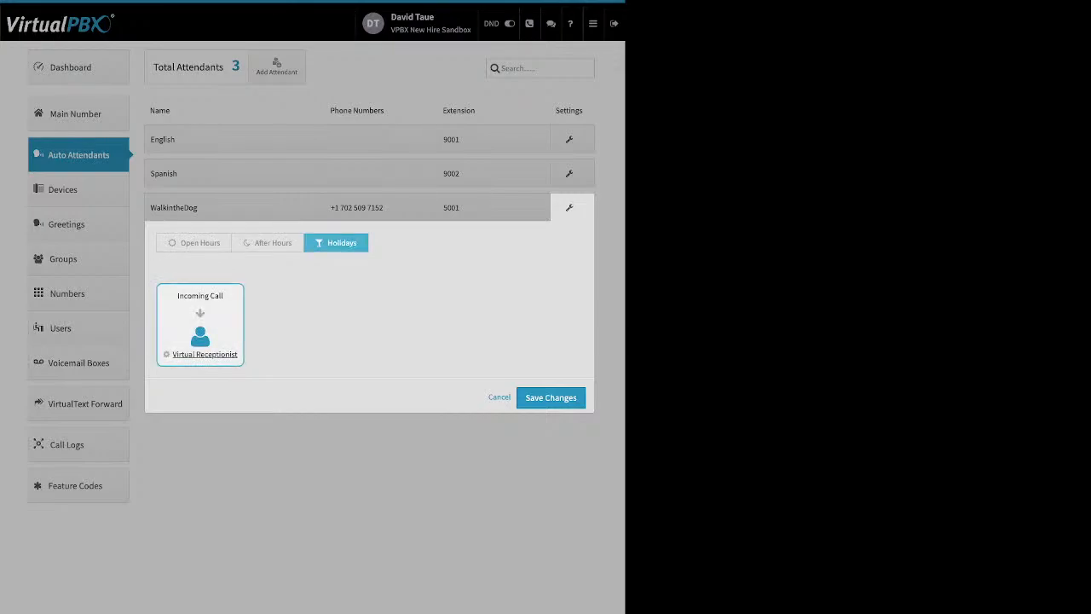
left_click(194, 243)
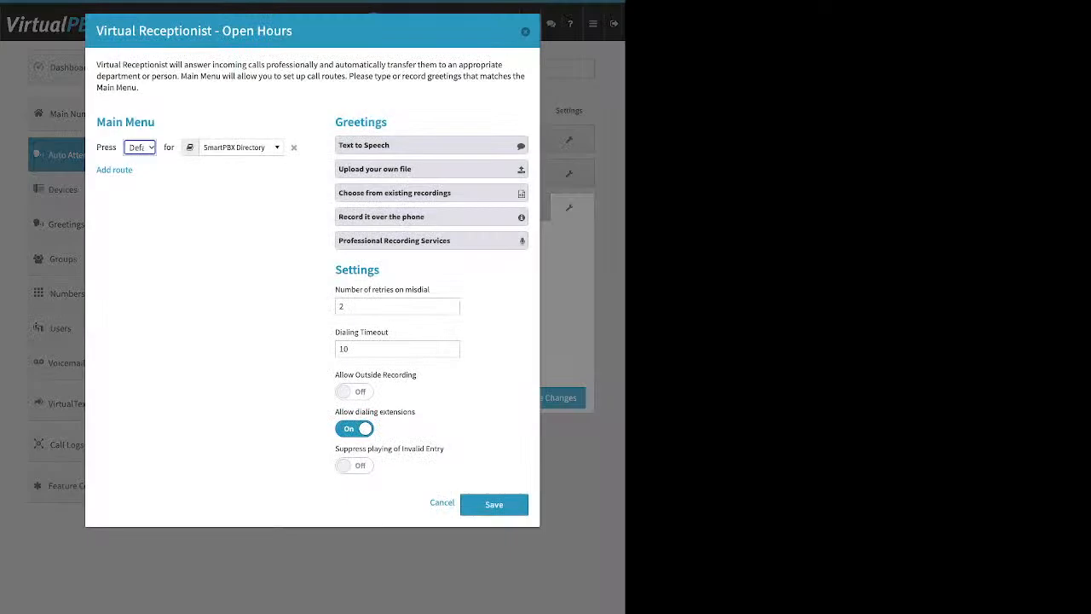
left_click(525, 32)
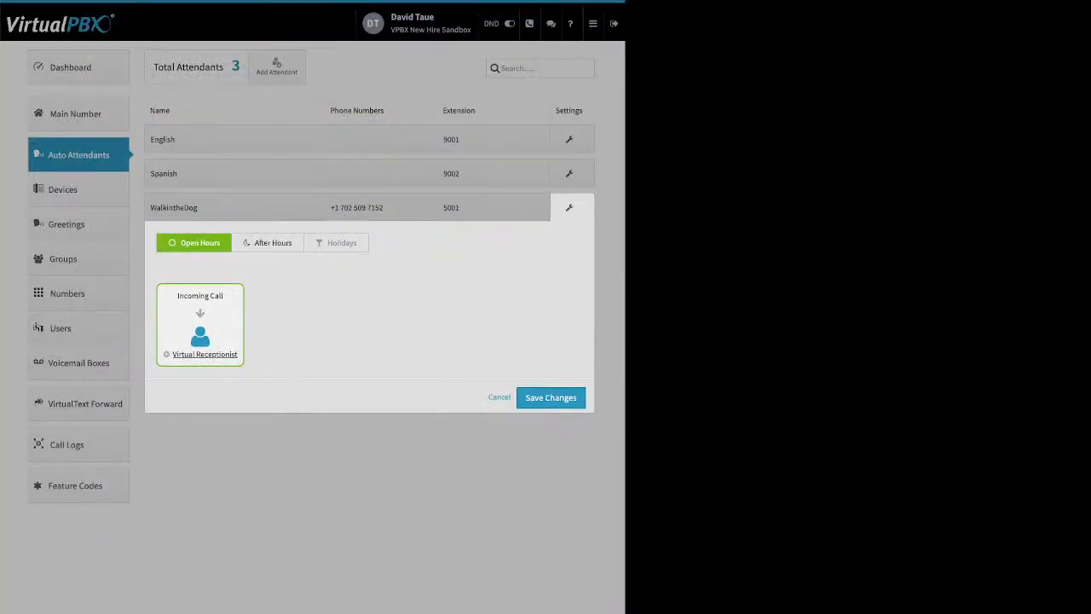
left_click(268, 243)
left_click(336, 243)
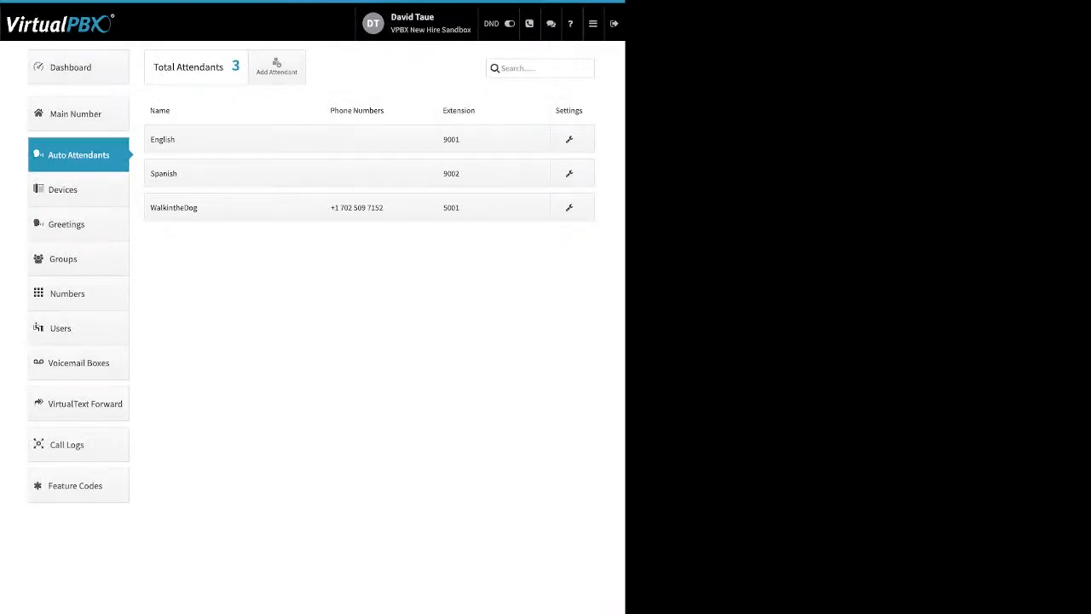
Step: Show the Devices page with its 16 devices and list the device types available to add
left_click(63, 189)
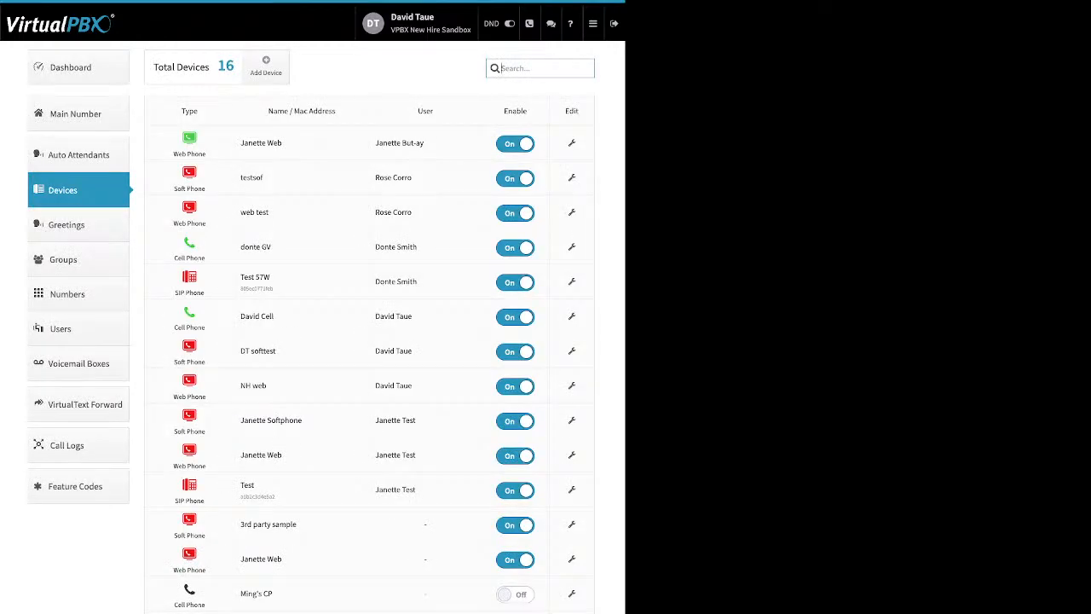
left_click_drag(283, 143, 248, 143)
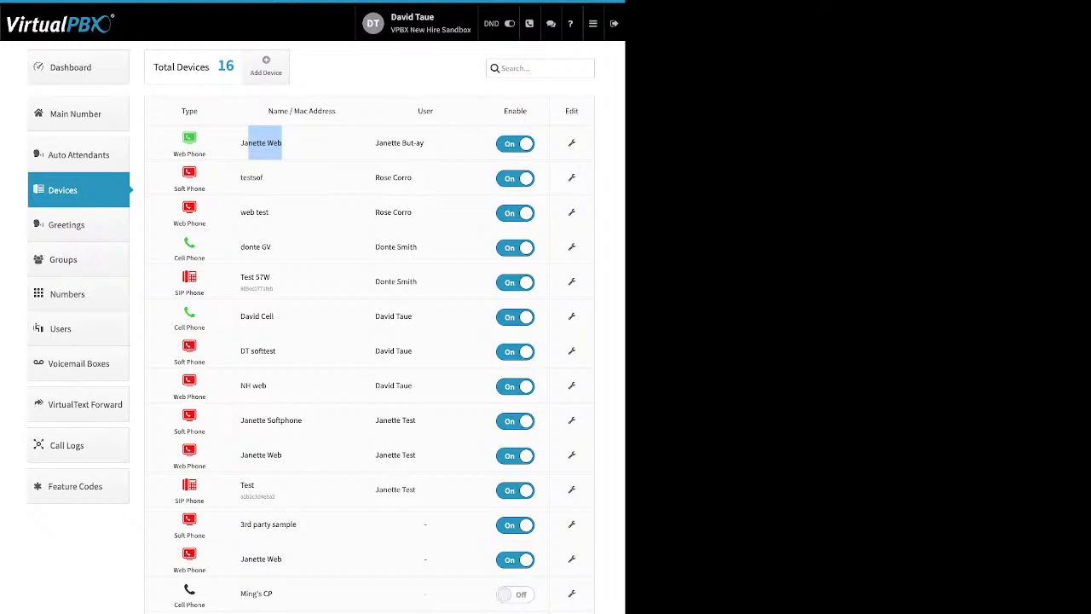
left_click_drag(527, 111, 504, 111)
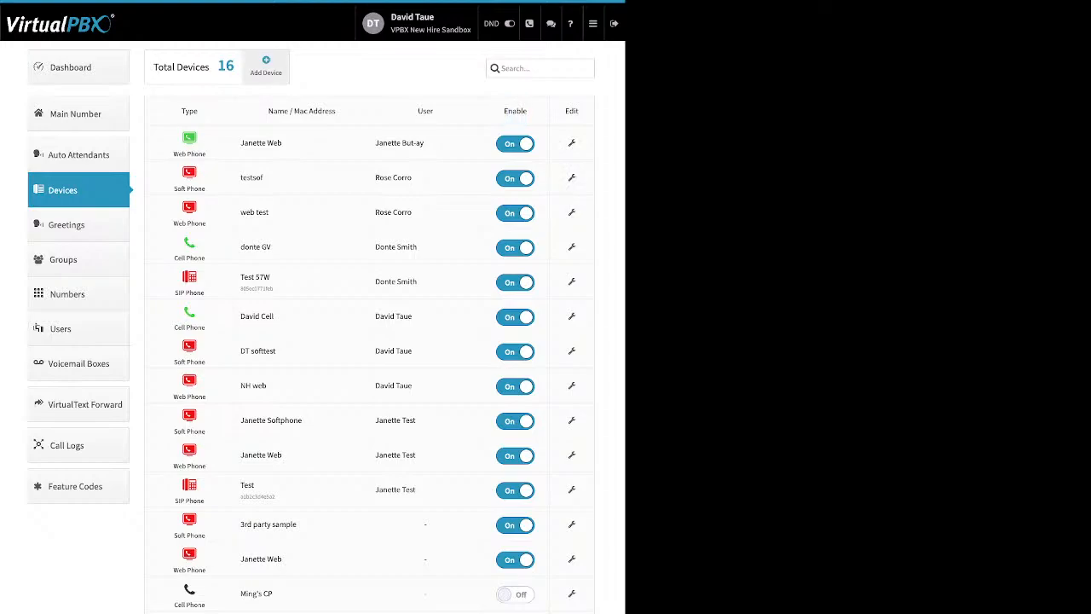
left_click(266, 66)
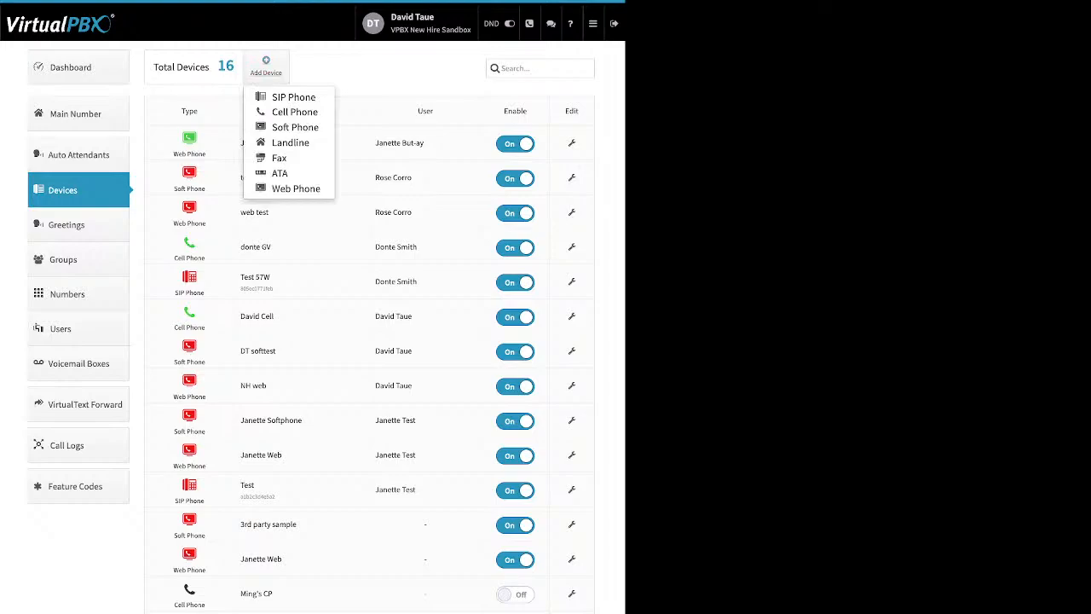
Step: Start a Soft Phone device, dismiss the info warning, review the form, and close it unsaved
left_click(295, 127)
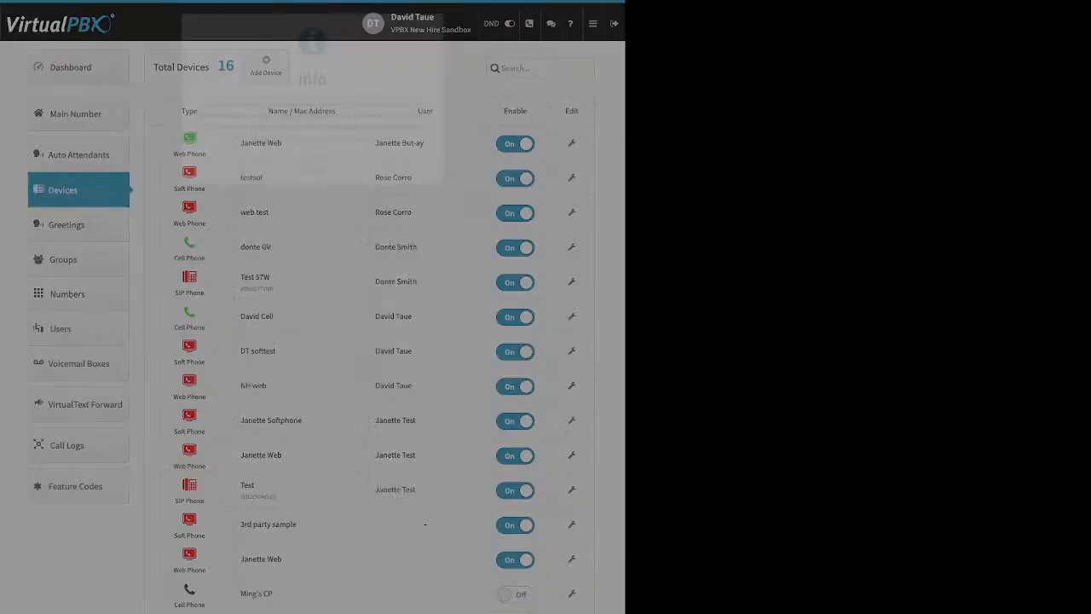
left_click(312, 171)
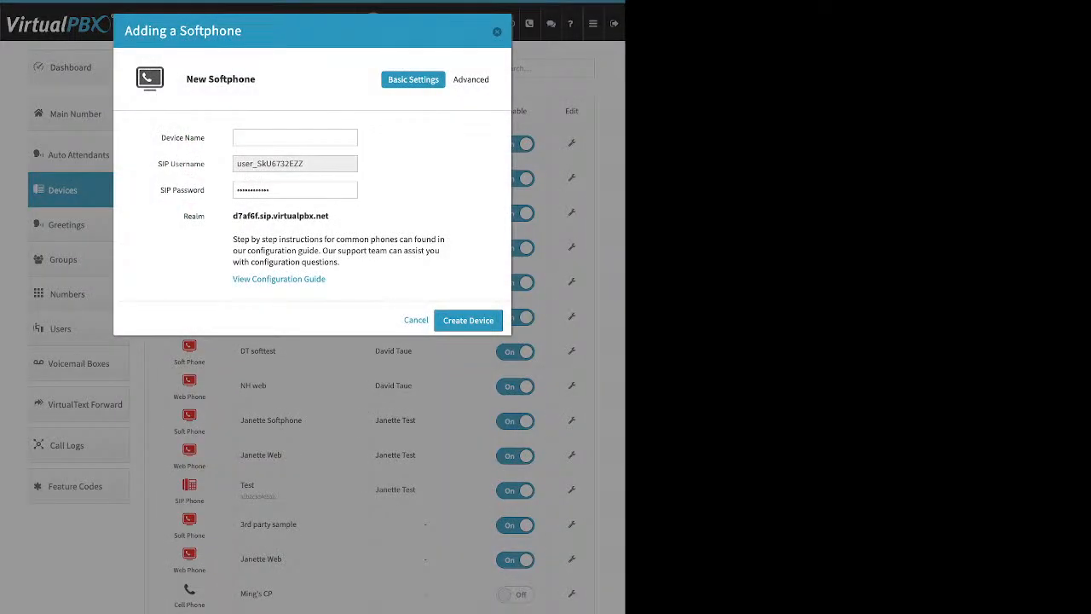
left_click_drag(161, 137, 206, 164)
left_click(207, 169)
right_click(279, 279)
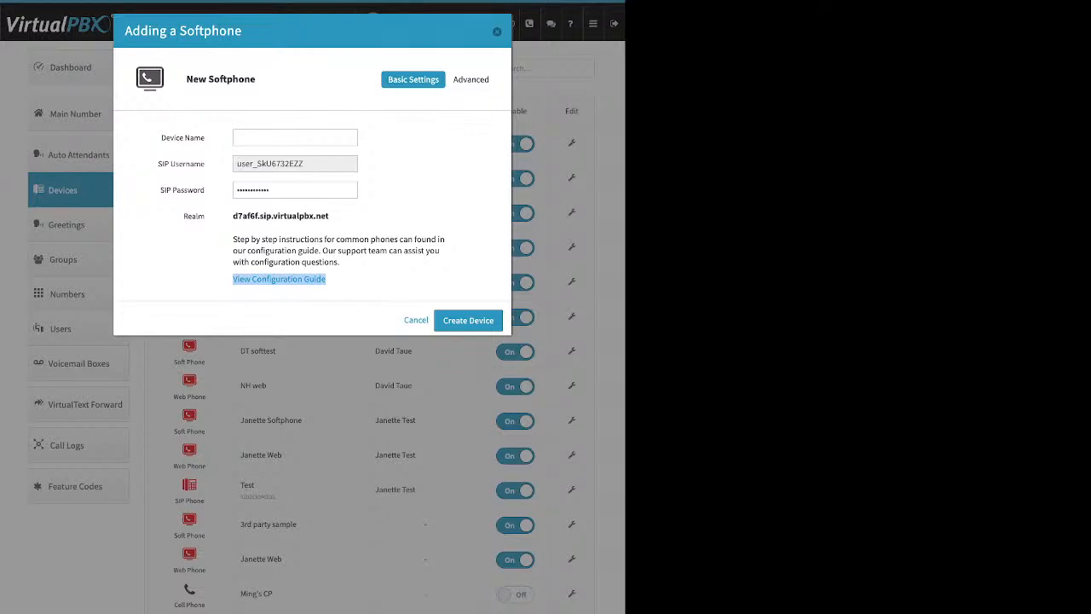
key("Escape")
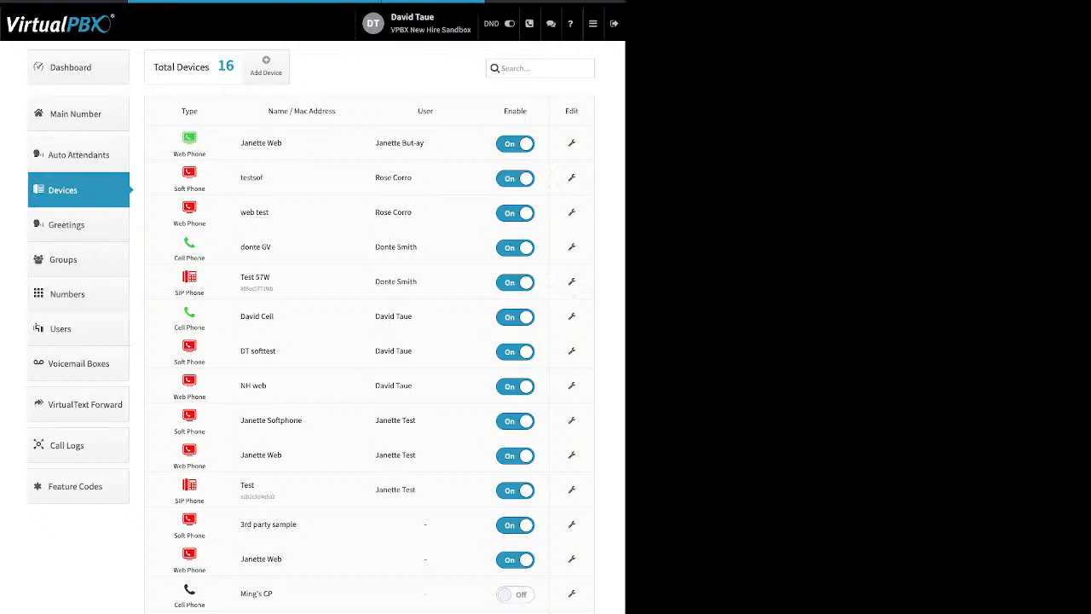
Step: Review Test 57W's audio codecs, moving G729 up the list, then show its Emergency Caller-ID
left_click(572, 281)
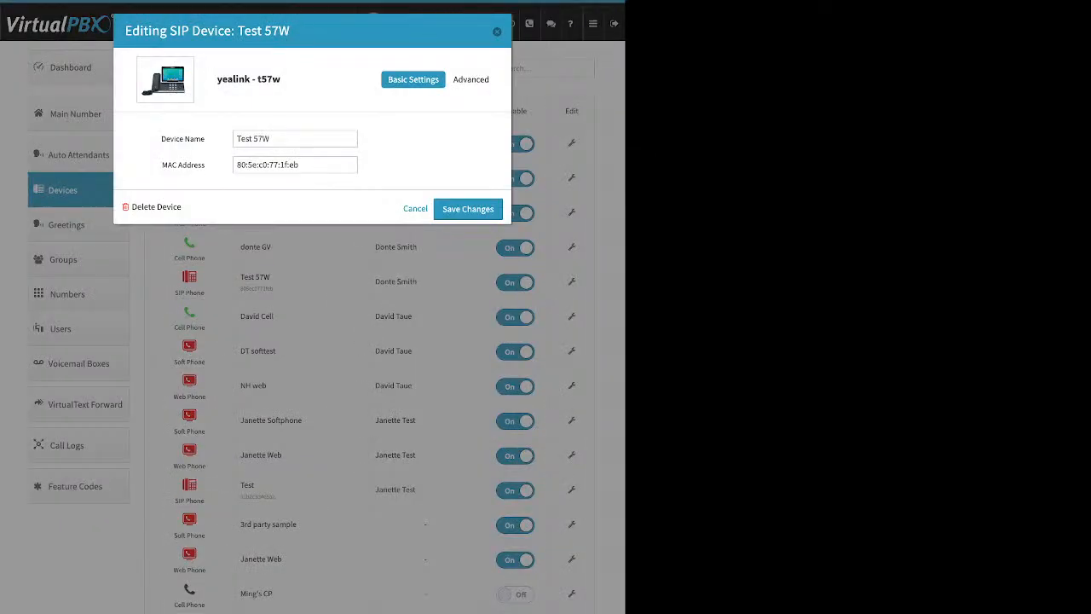
left_click(474, 79)
left_click(427, 115)
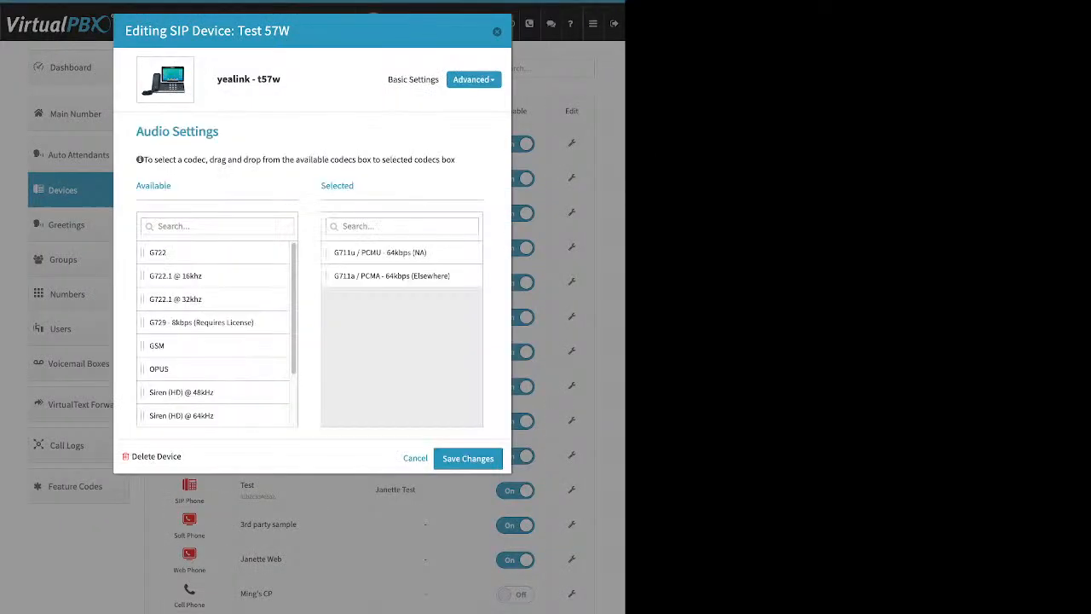
left_click_drag(218, 79, 281, 79)
double_click(337, 185)
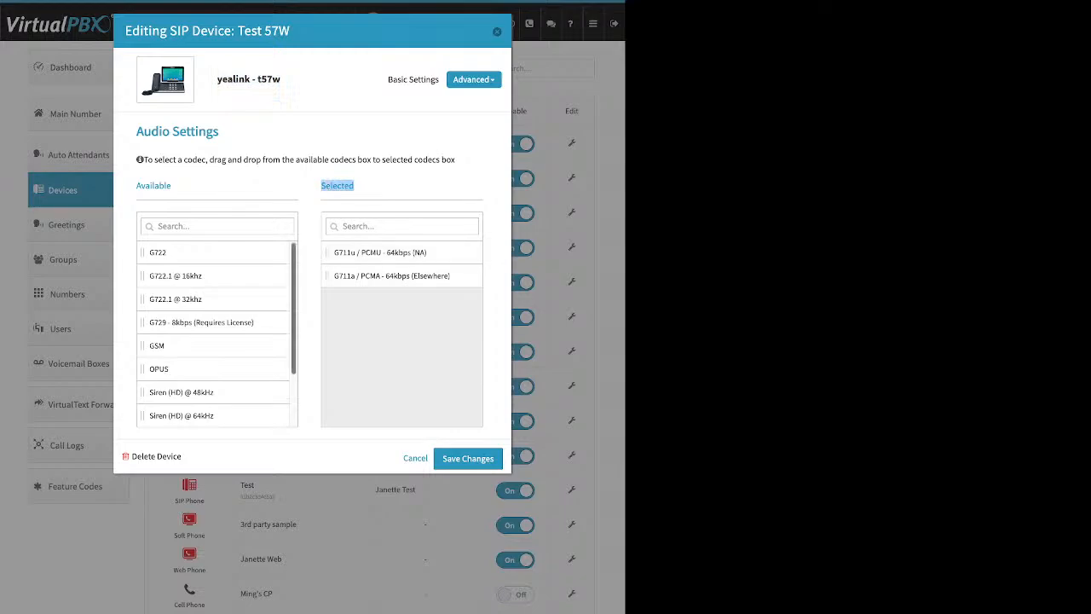
left_click_drag(201, 322, 213, 276)
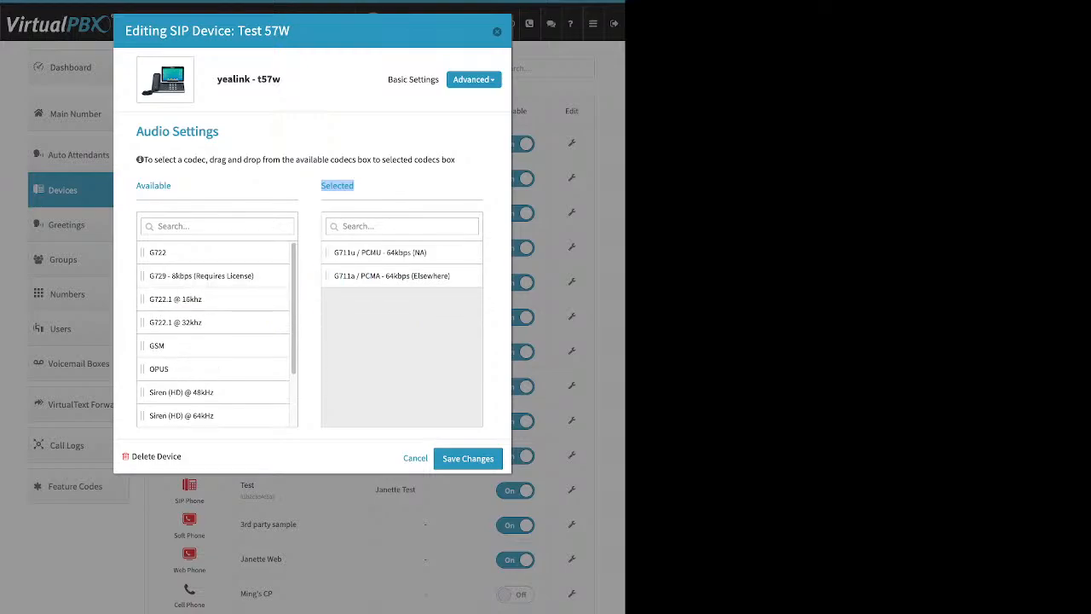
left_click(474, 79)
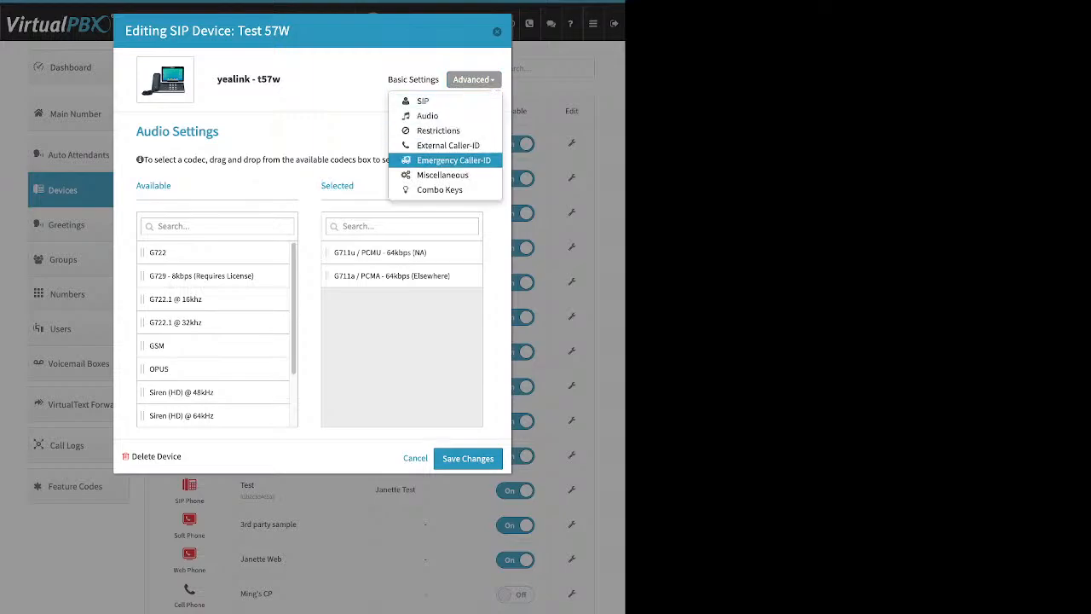
left_click(452, 160)
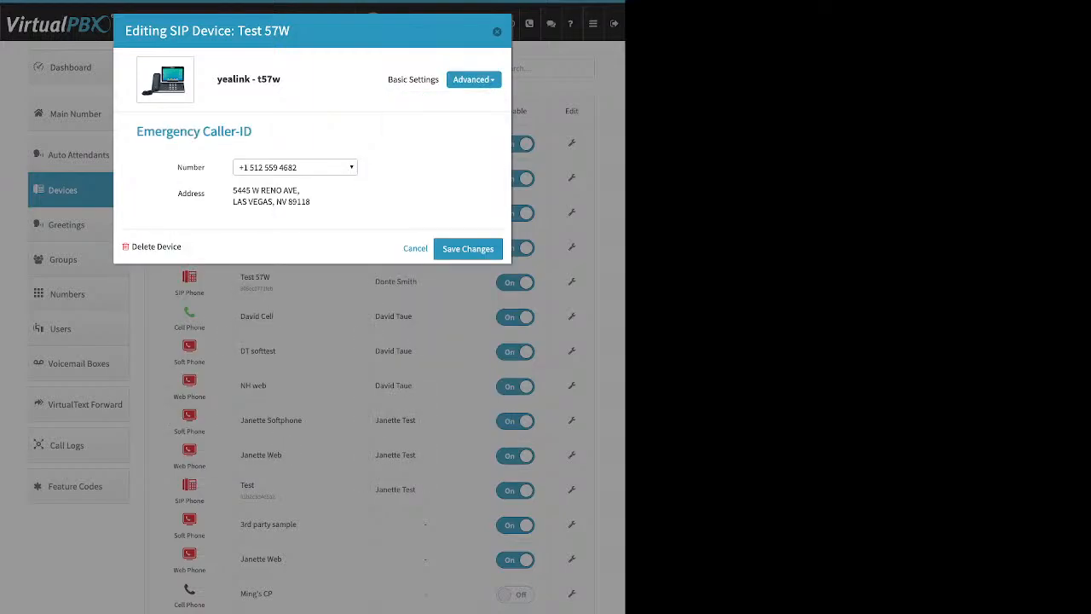
Step: Review Test 57W's emergency number choices and emergency address without changing them
left_click(295, 167)
left_click(295, 167)
left_click_drag(218, 80, 261, 79)
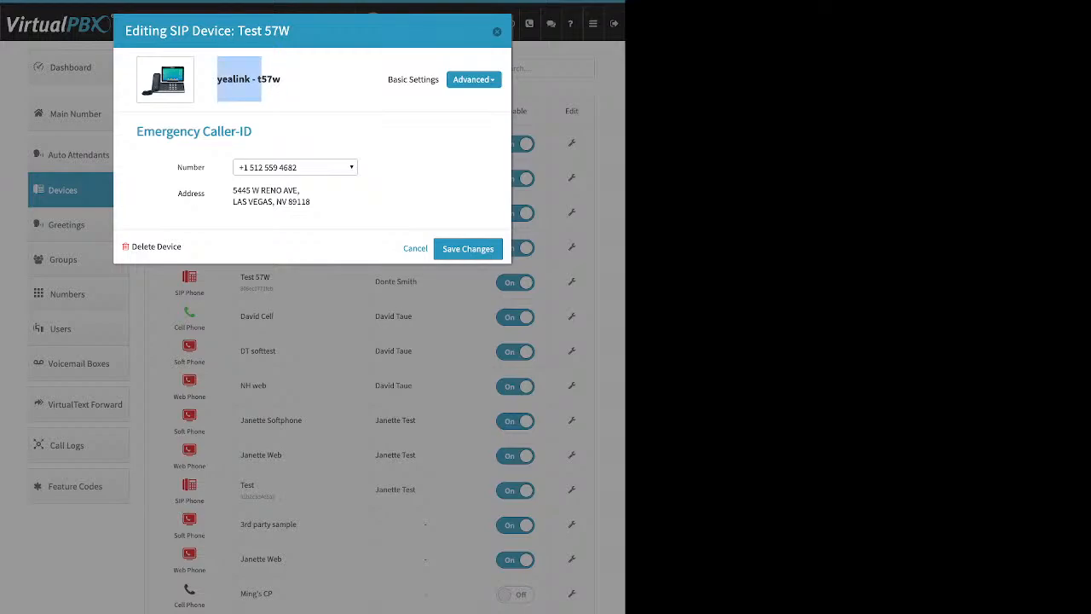
left_click_drag(241, 191, 310, 203)
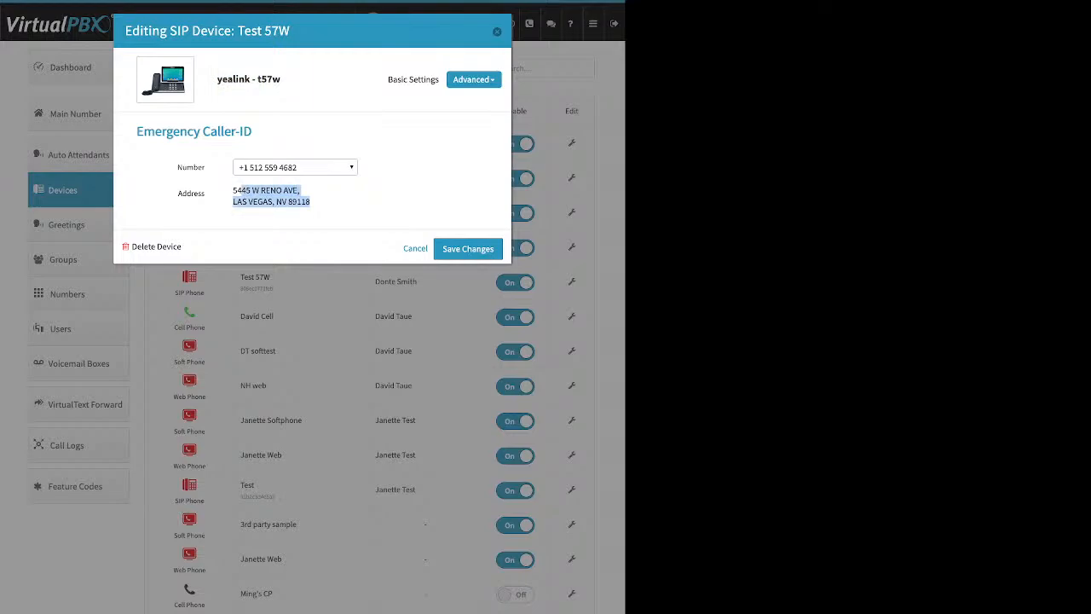
Step: Check the External Caller-ID number choices, keep the current number, and close the device editor
left_click(474, 80)
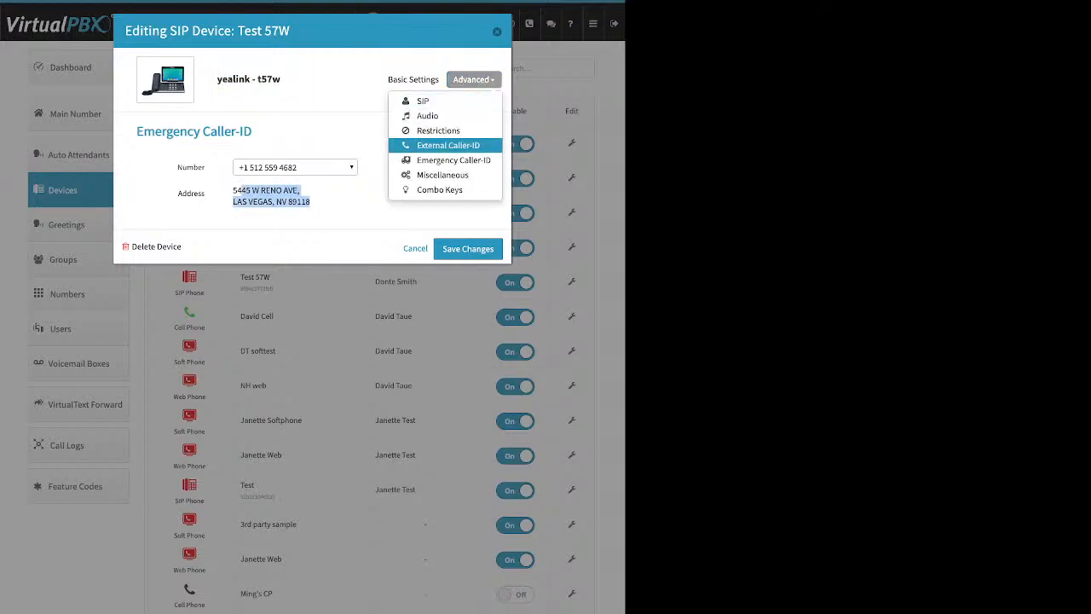
left_click(448, 145)
left_click(295, 167)
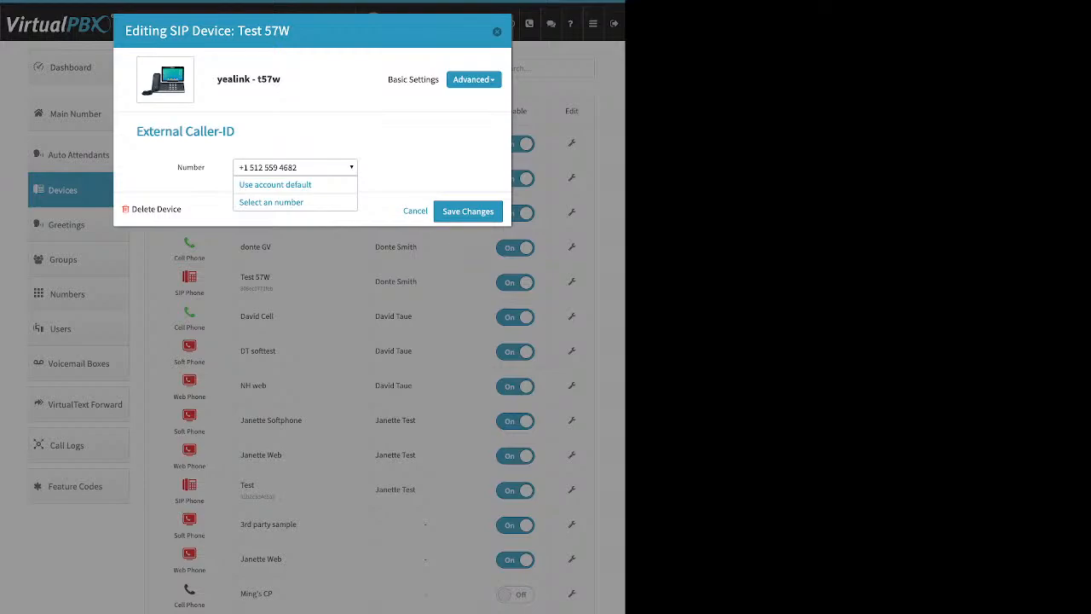
left_click(295, 167)
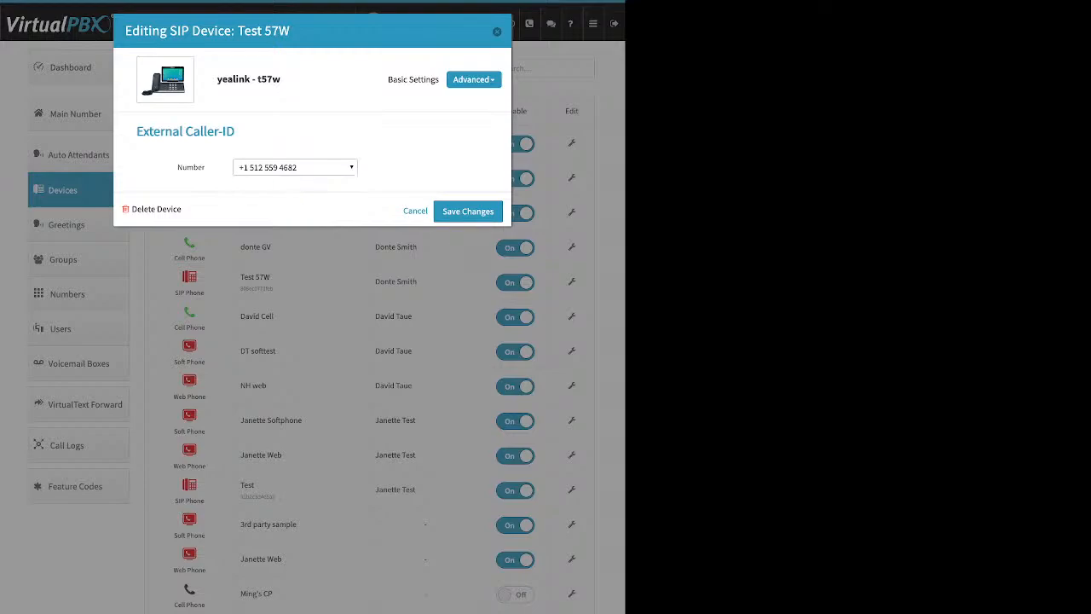
left_click(498, 32)
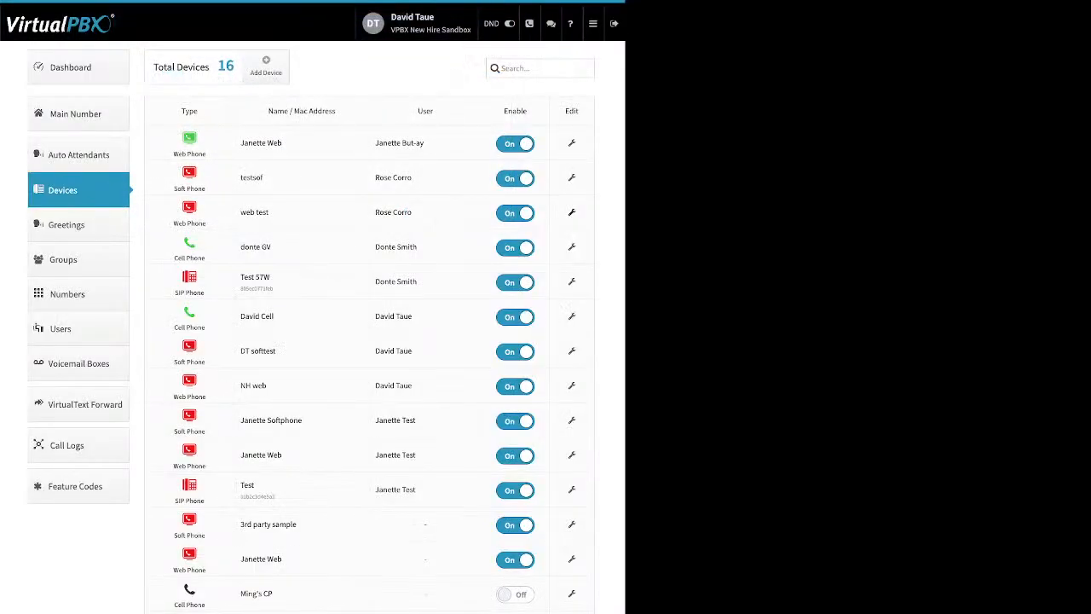
Step: Open Greetings and point out names, Tts/Upload/Recording sources, and the Play and Download columns
left_click(67, 225)
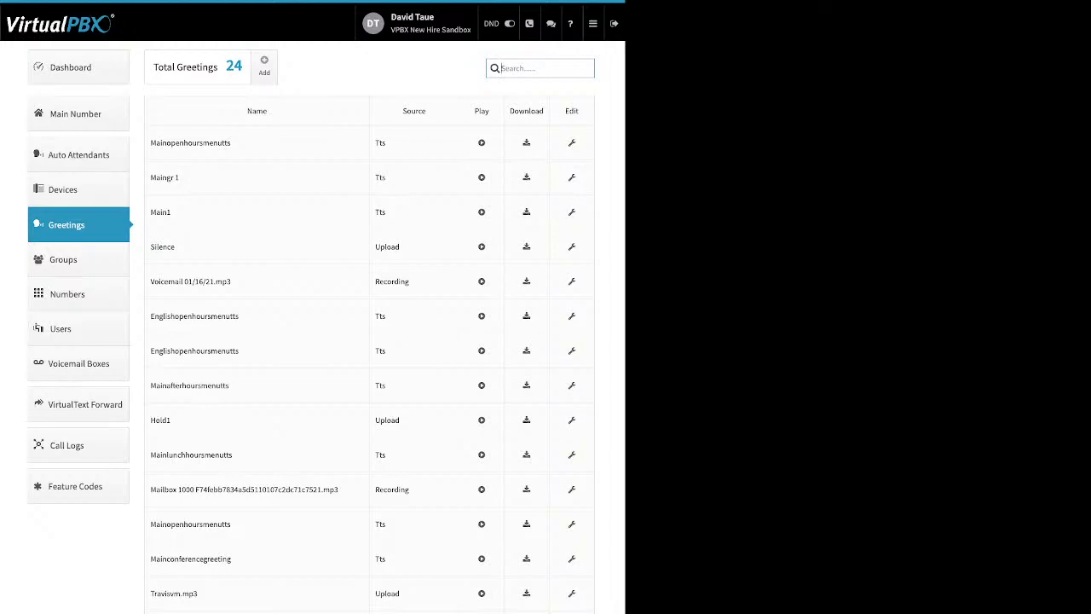
left_click_drag(232, 143, 150, 143)
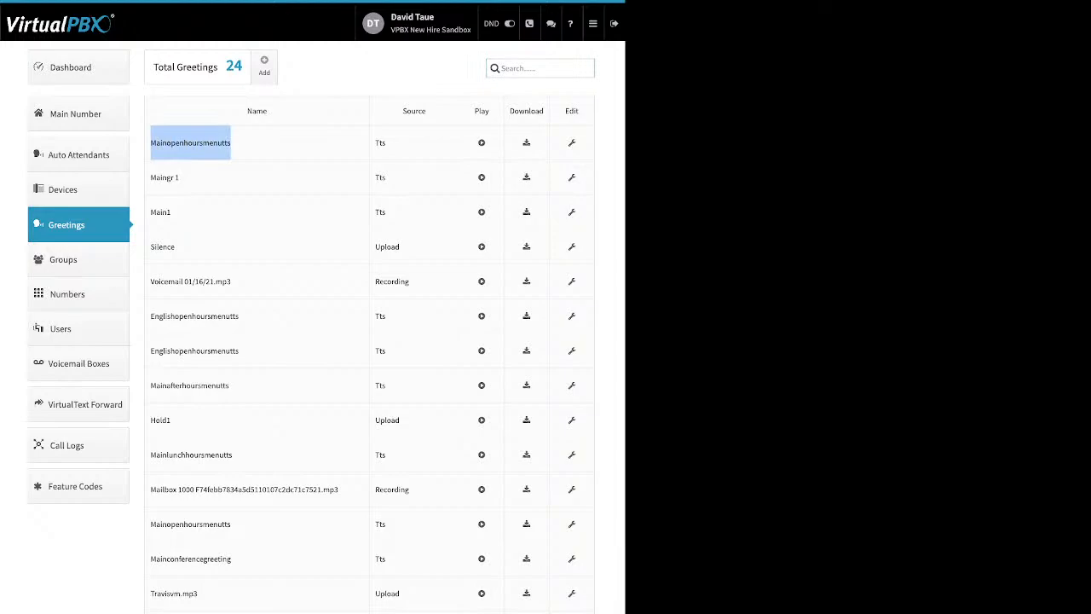
left_click(191, 143)
double_click(380, 143)
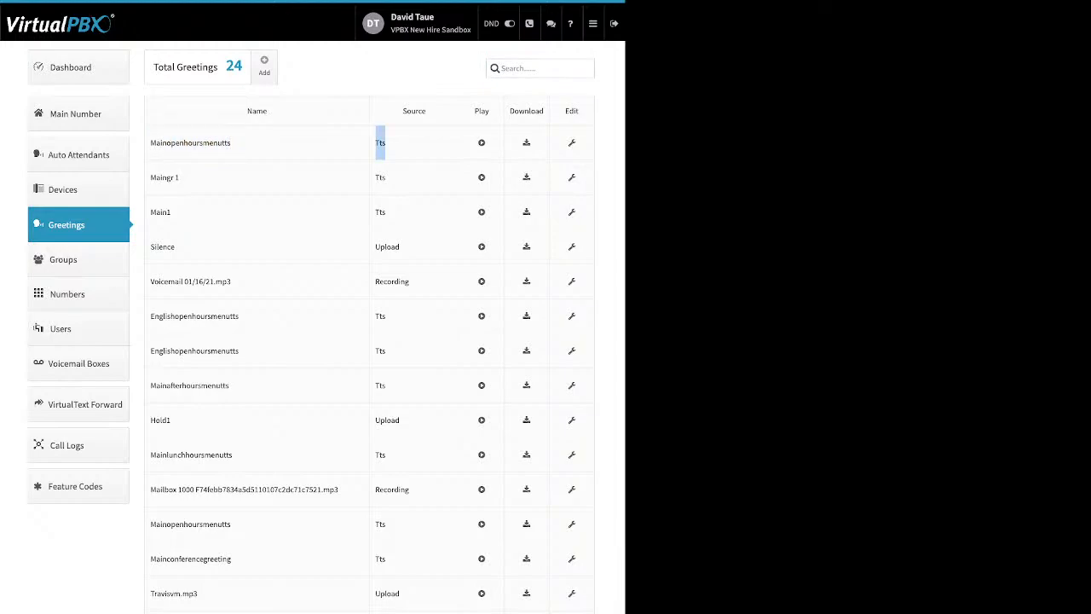
double_click(388, 247)
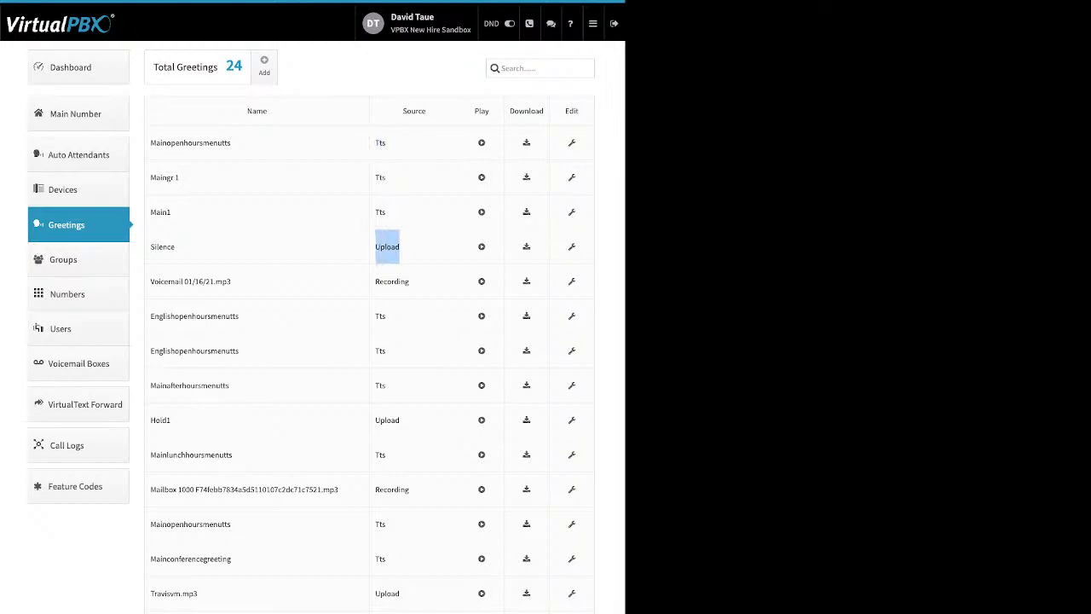
double_click(392, 282)
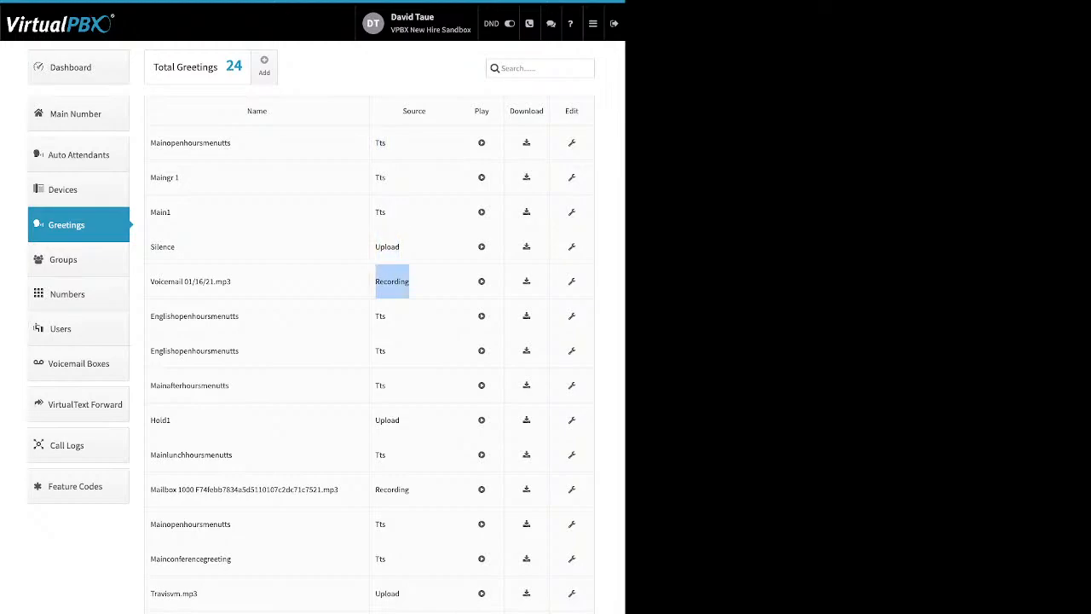
double_click(482, 112)
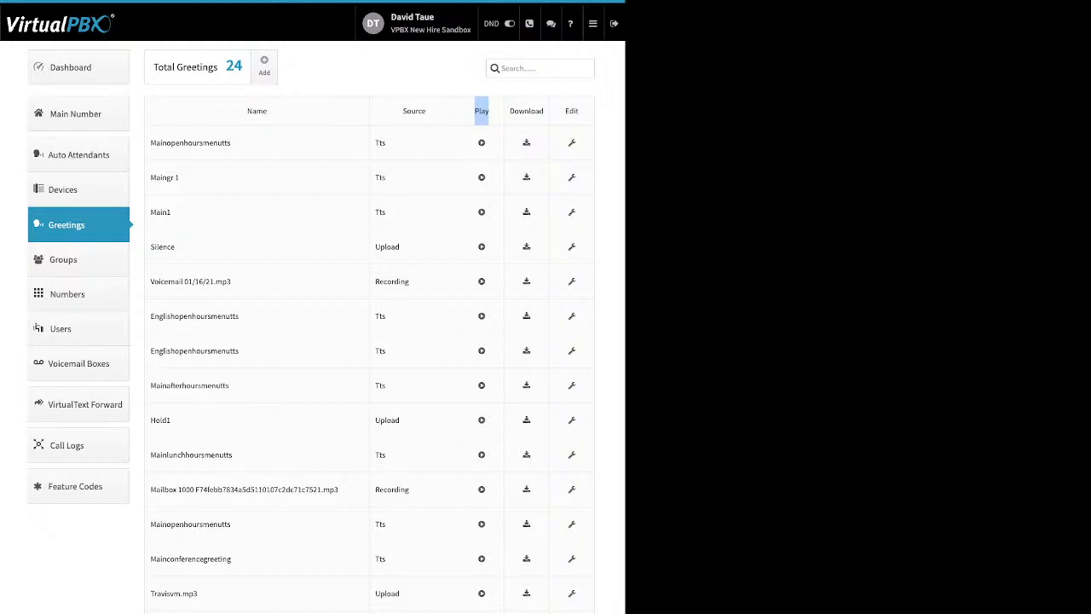
left_click(583, 112)
left_click_drag(583, 111, 246, 112)
left_click(546, 112)
left_click_drag(545, 111, 510, 112)
Step: Review MainOpenHoursMenuTTS's name and delete option, close the editor, and go to Numbers
triple_click(527, 111)
left_click(572, 143)
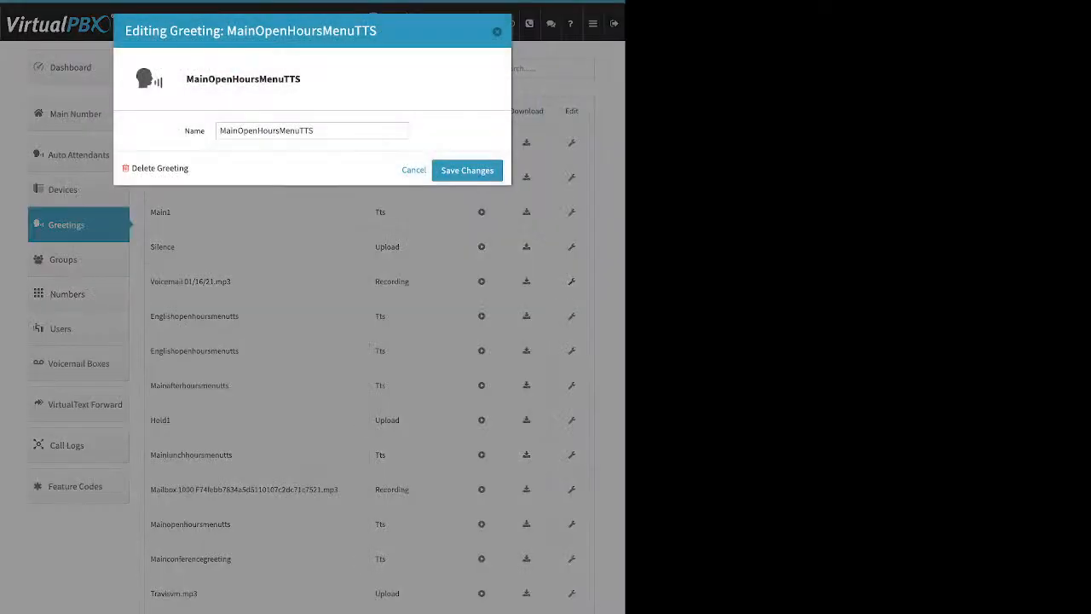
left_click_drag(185, 131, 205, 131)
left_click(196, 131)
left_click_drag(190, 169, 131, 169)
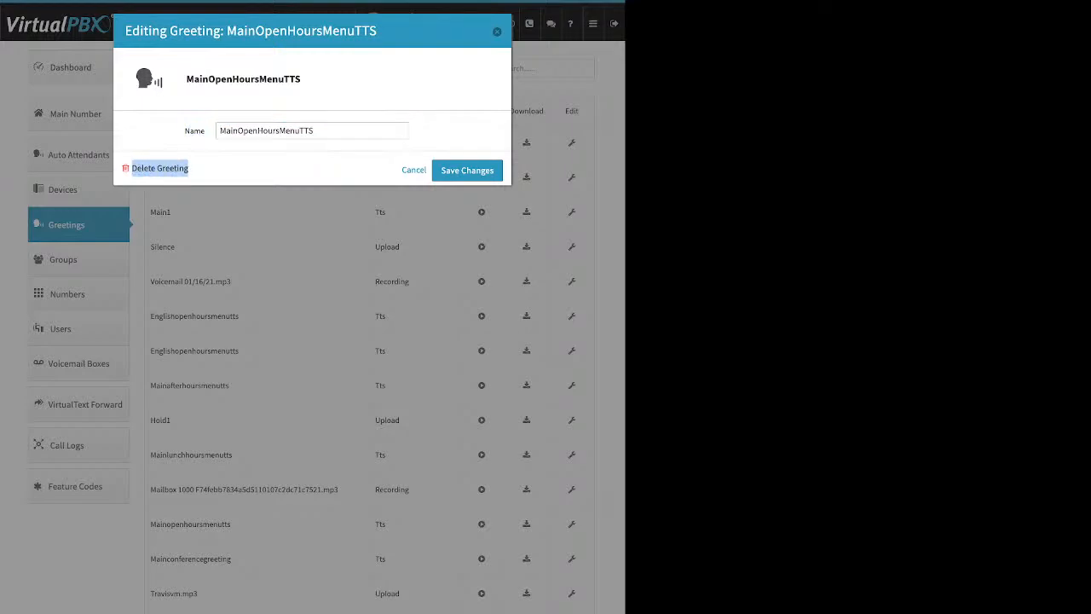
left_click(498, 31)
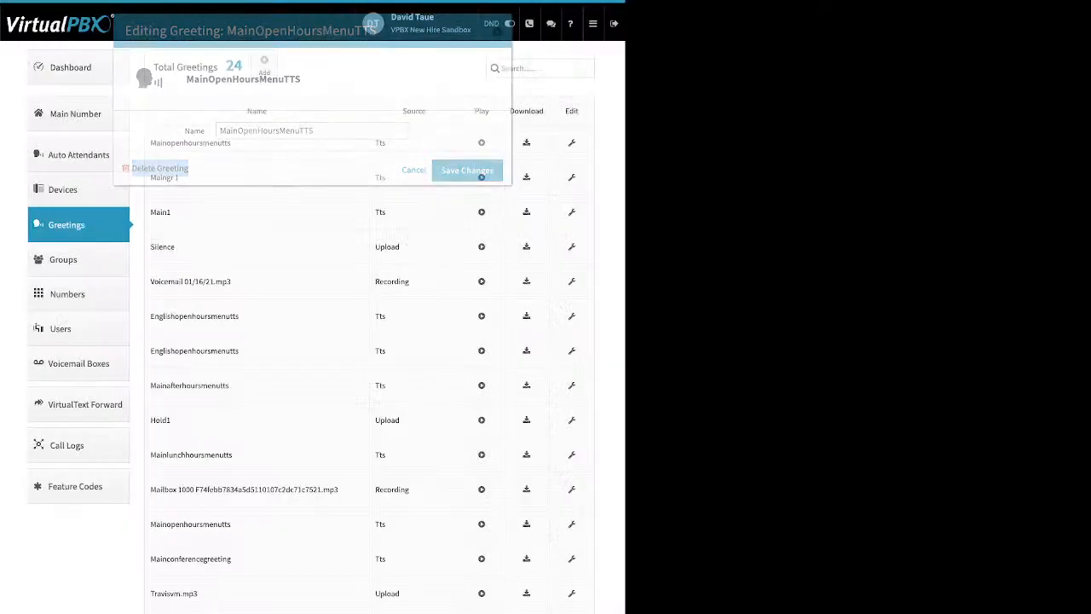
left_click(67, 294)
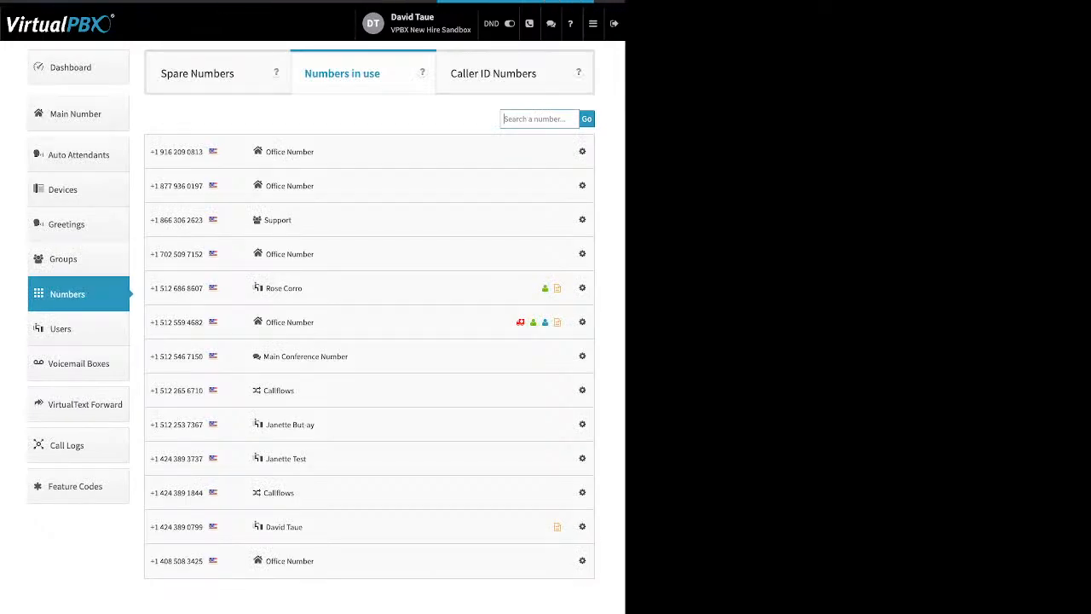
Step: View the first number's Caller-ID, e911, Prepend and Sync actions, then show the Spare Numbers tab
left_click(582, 152)
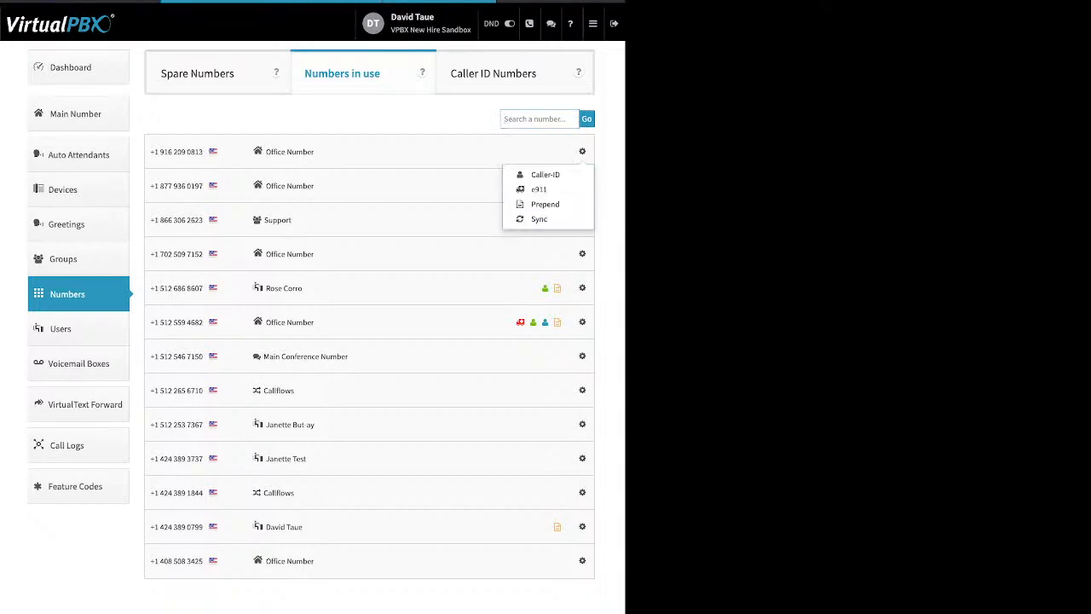
left_click(460, 220)
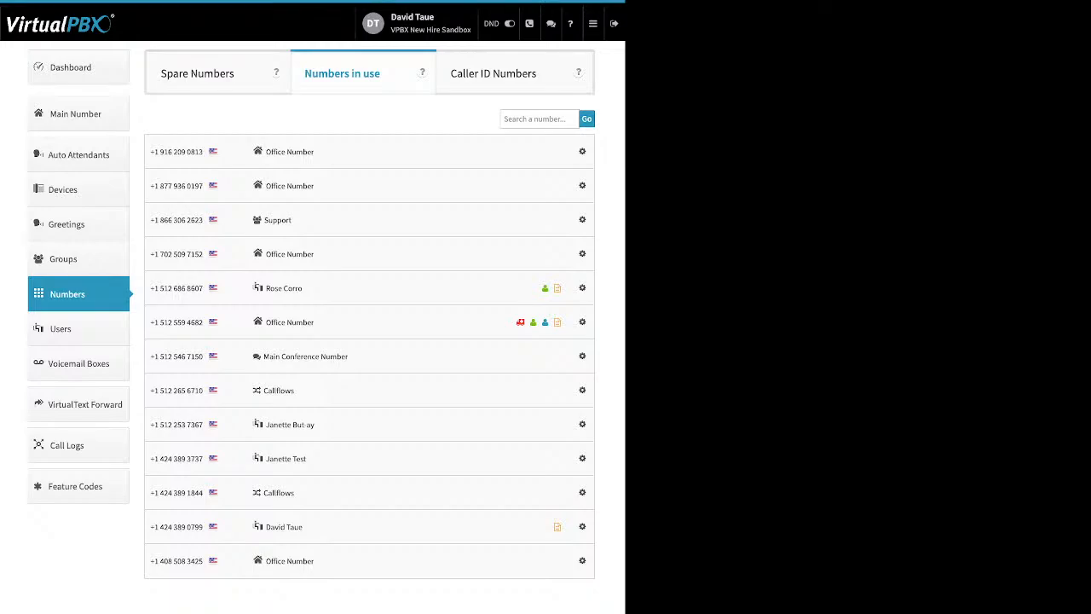
left_click(198, 74)
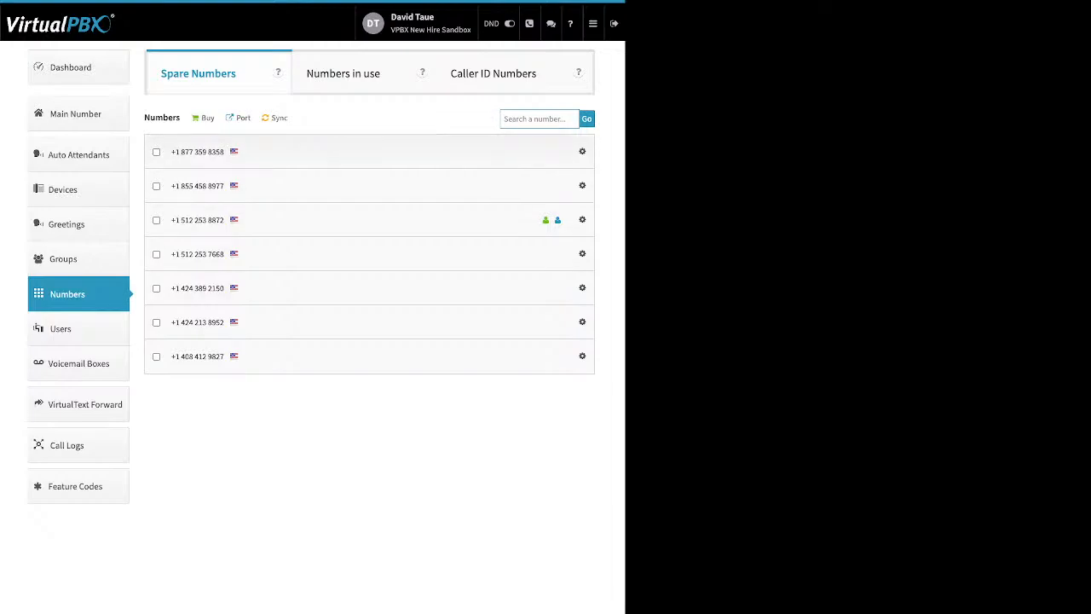
Step: Delete the first and sixth spare numbers, leaving five, then bring up the Buy and Port options
left_click(156, 152)
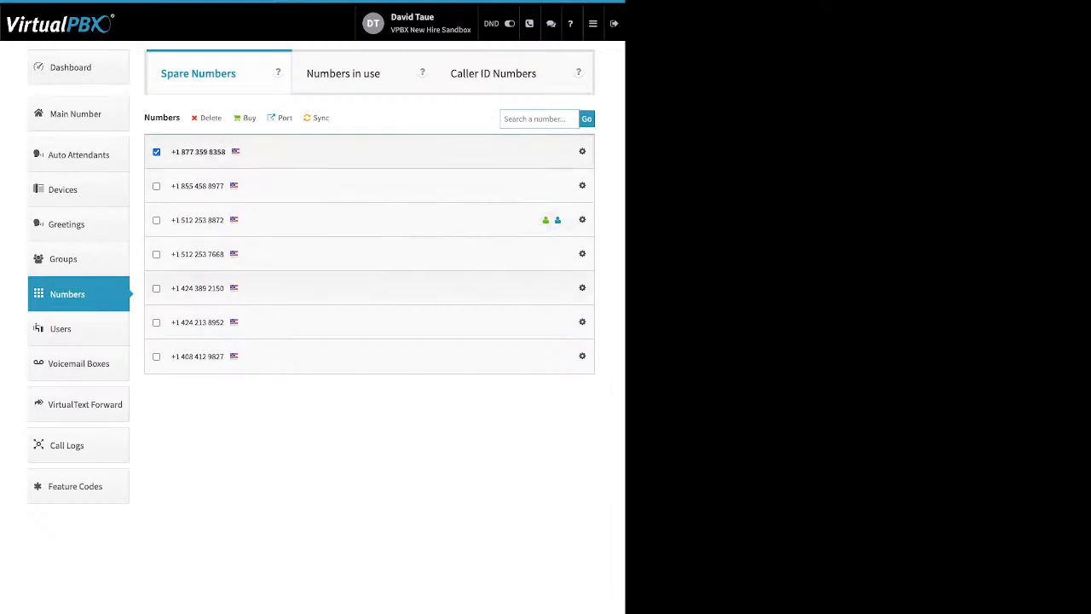
left_click(156, 322)
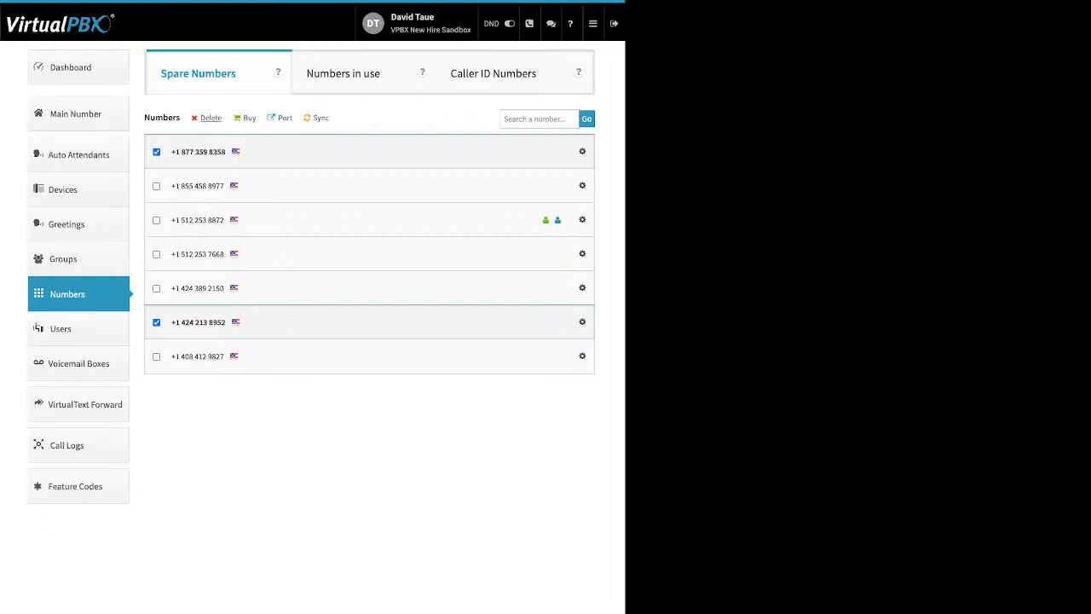
left_click_drag(224, 118, 200, 119)
left_click(210, 118)
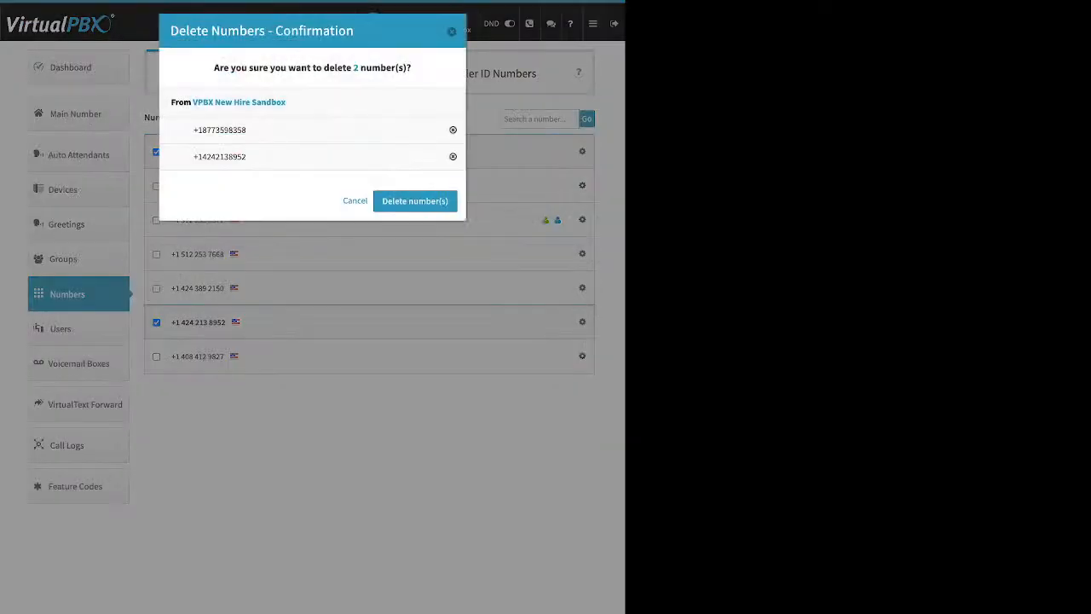
left_click(415, 201)
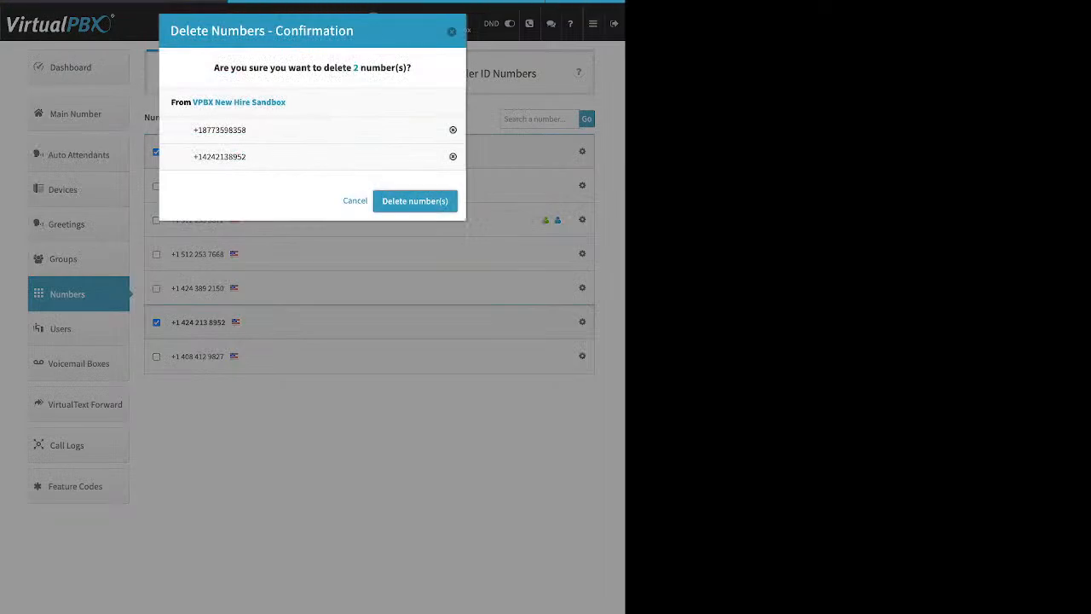
left_click(312, 328)
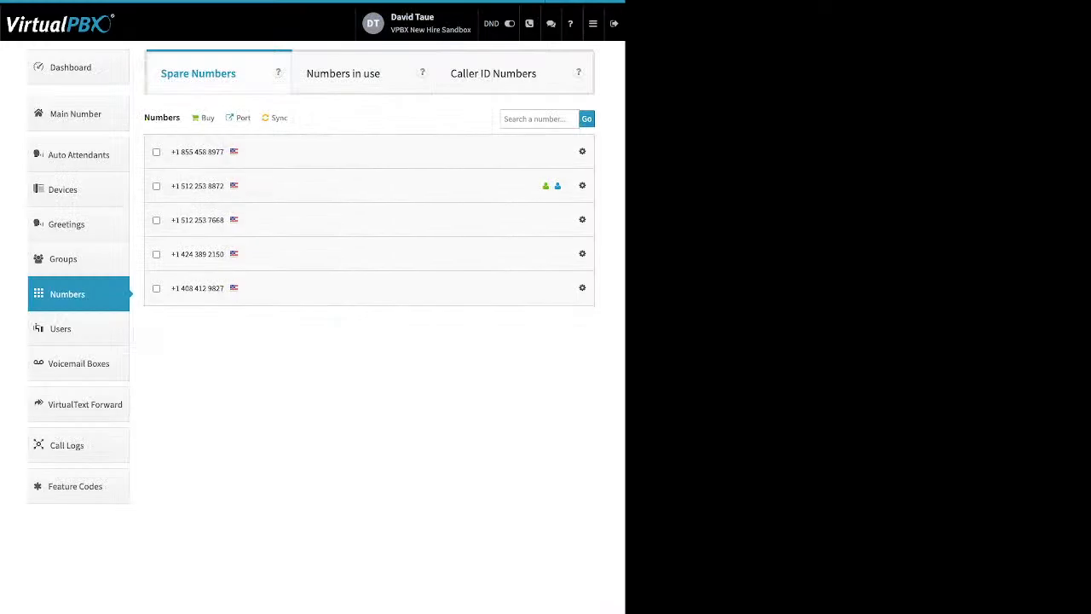
left_click(207, 118)
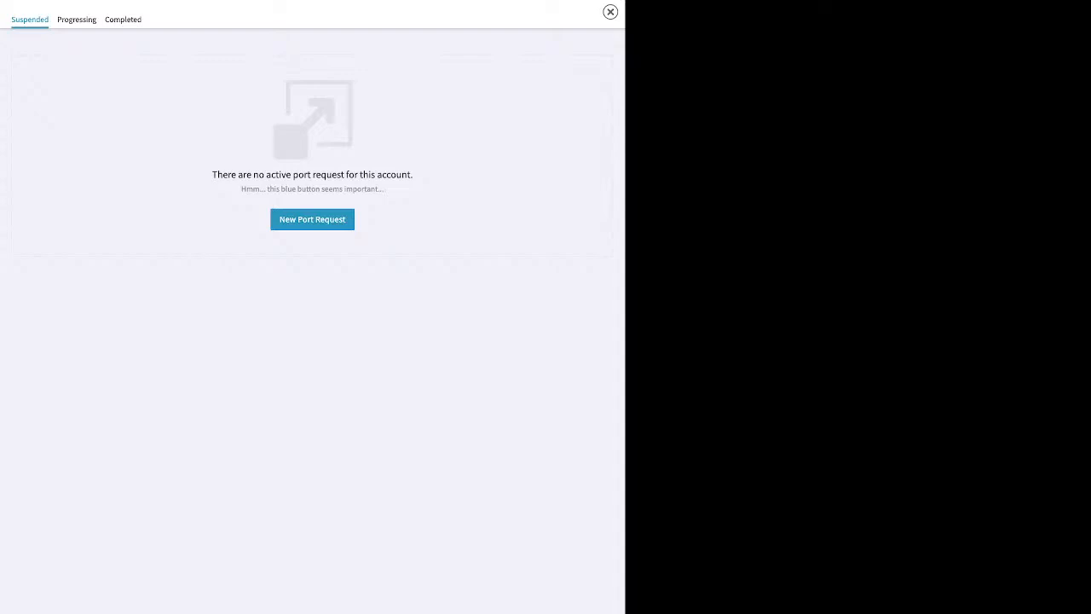
Step: Start a port request named 'test' for U.S. toll-free numbers and continue to bill upload
left_click(312, 220)
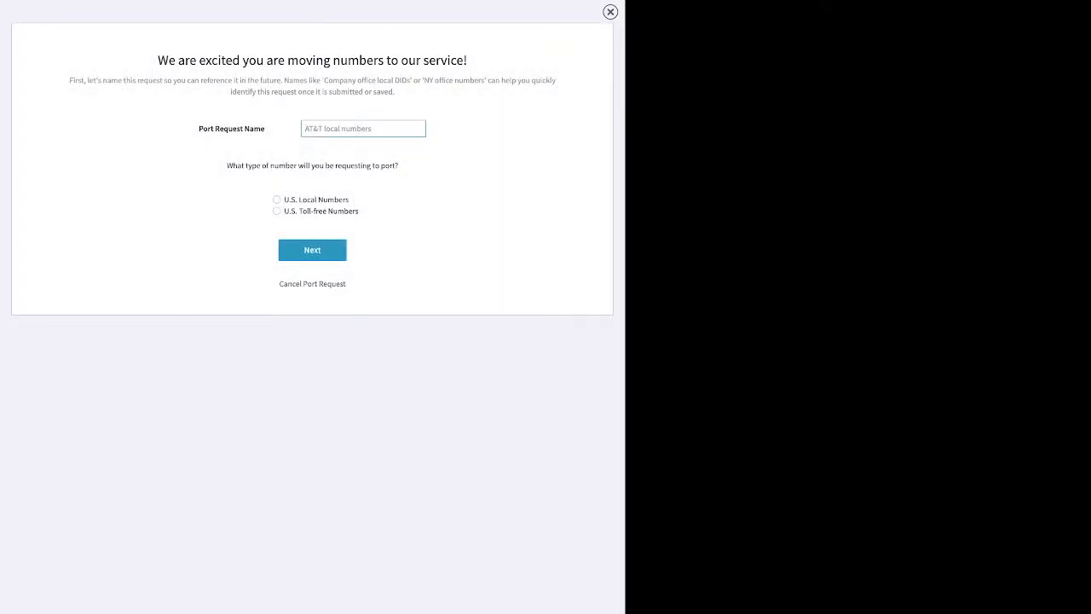
type("test")
left_click(277, 212)
left_click(312, 250)
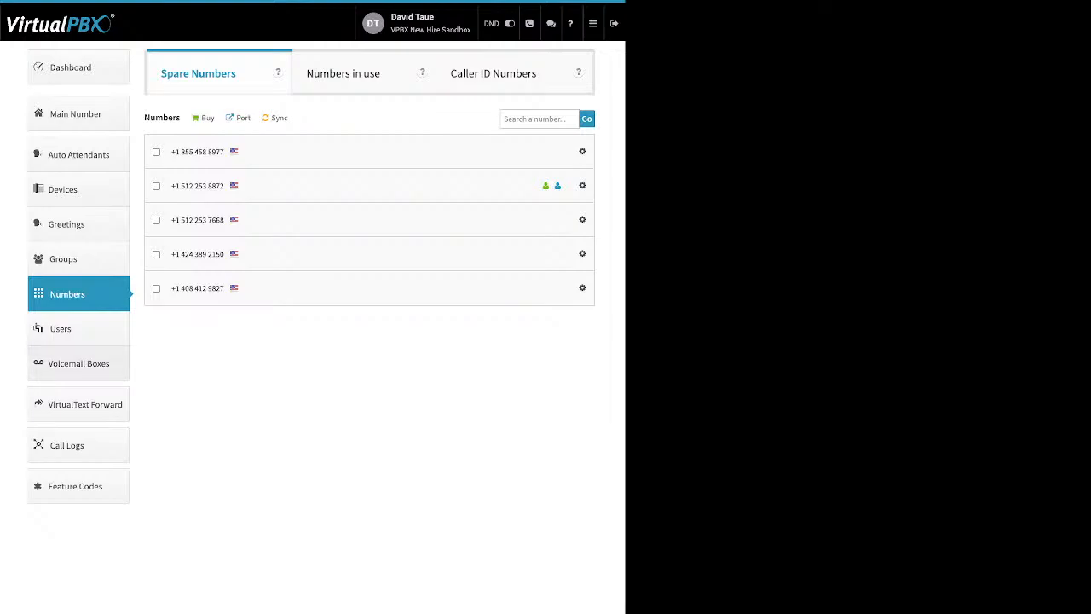
Step: Go to the voicemail box list, start a new voicemail box, then cancel it
left_click(78, 363)
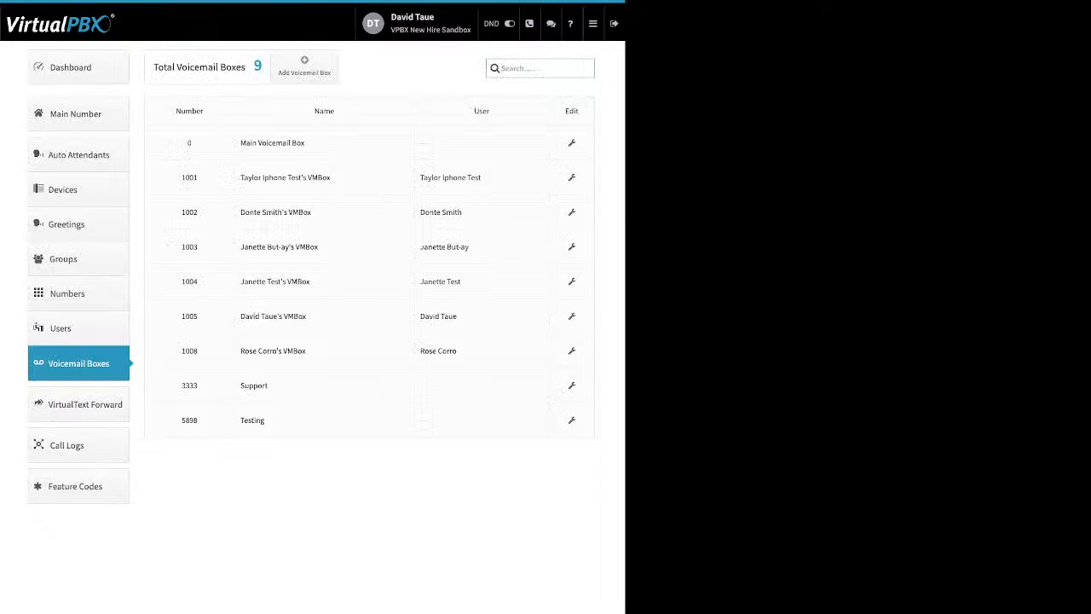
double_click(482, 111)
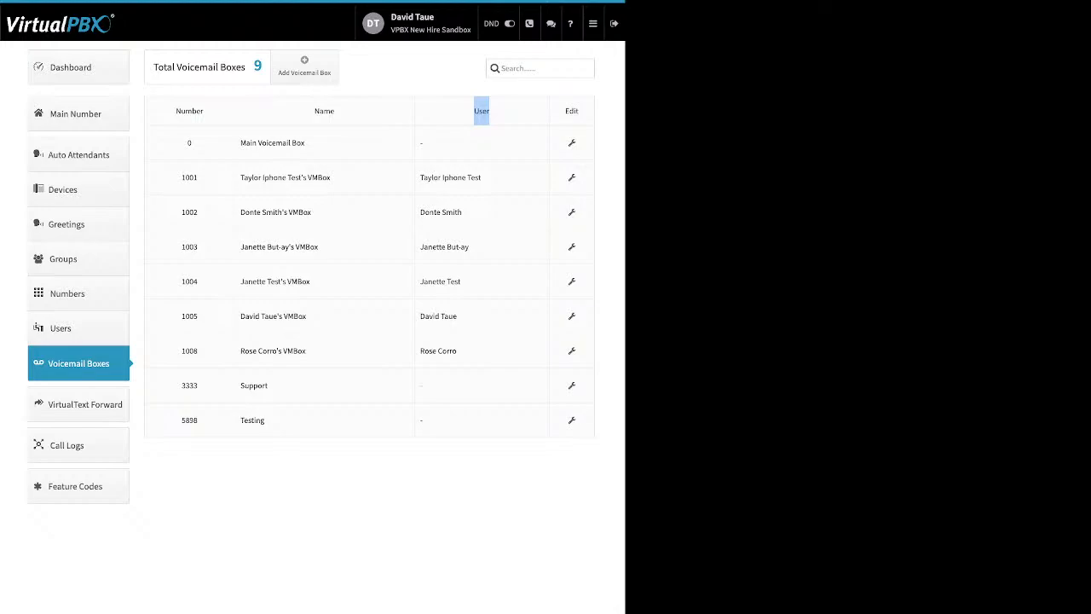
left_click(304, 66)
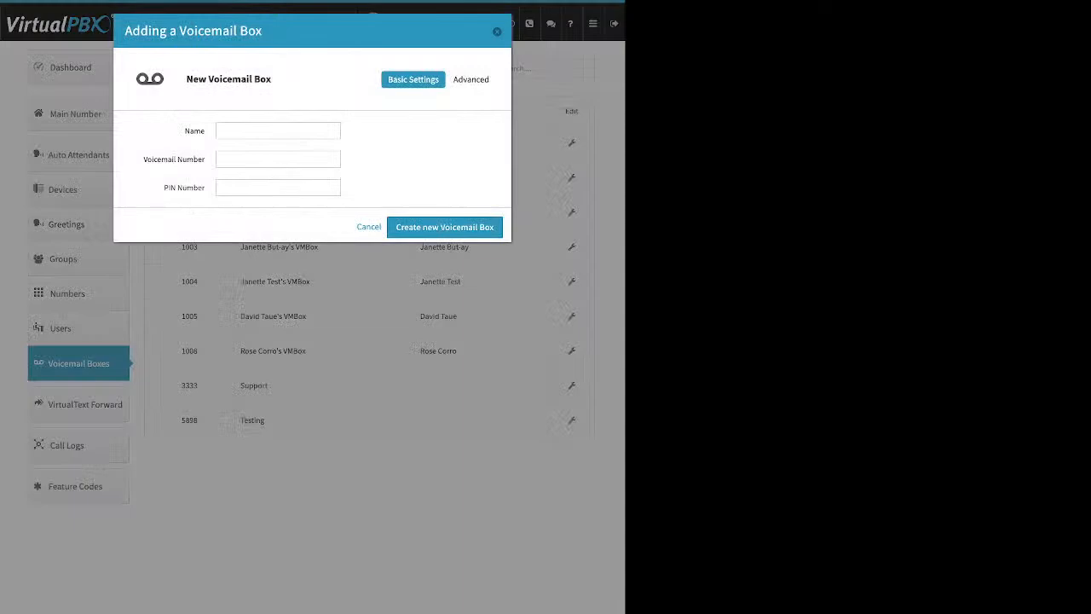
left_click_drag(184, 131, 206, 131)
left_click_drag(144, 160, 205, 188)
left_click(497, 31)
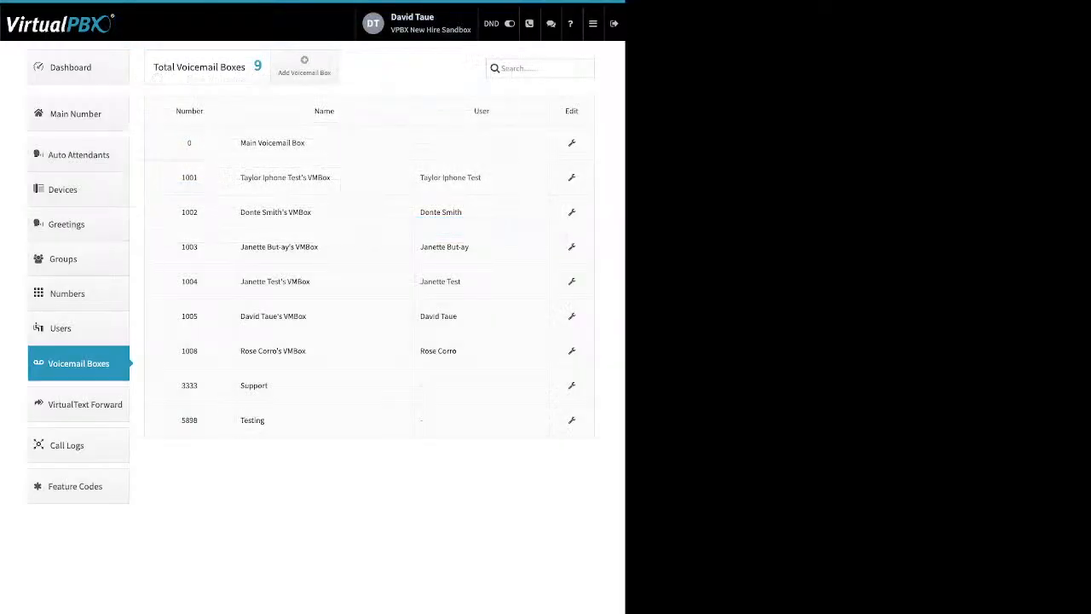
Step: Open the Support voicemail box and view its Greeting Media settings without uploading a file
left_click(571, 386)
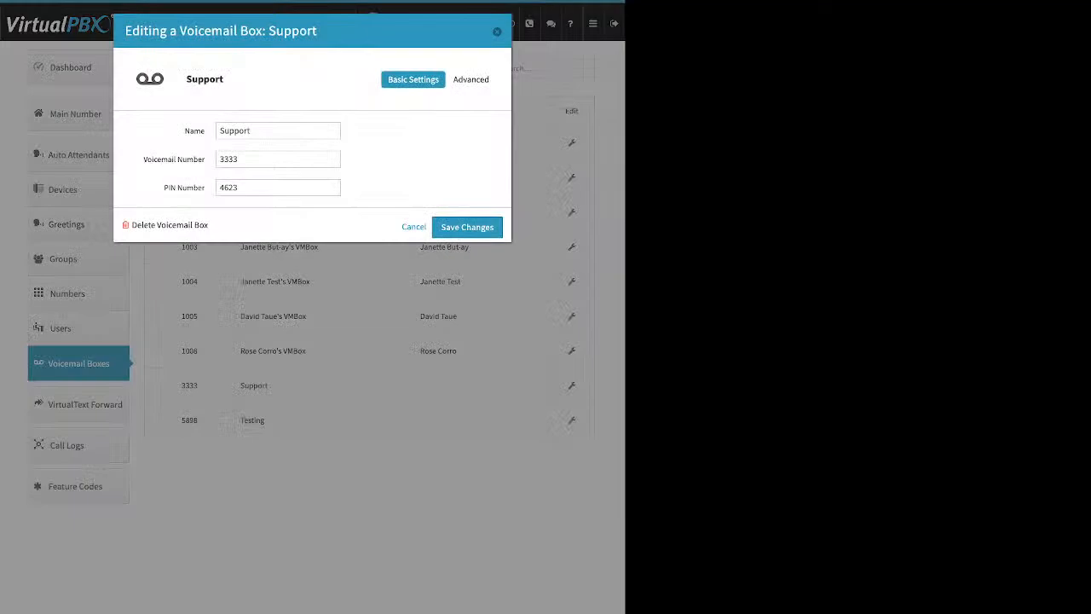
left_click_drag(143, 160, 206, 188)
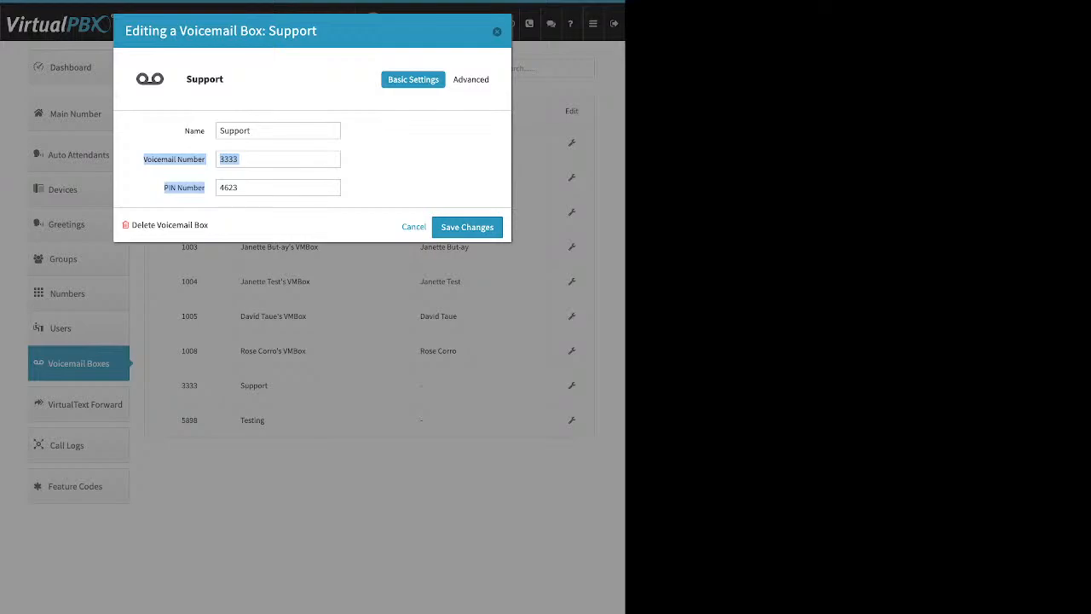
left_click(473, 80)
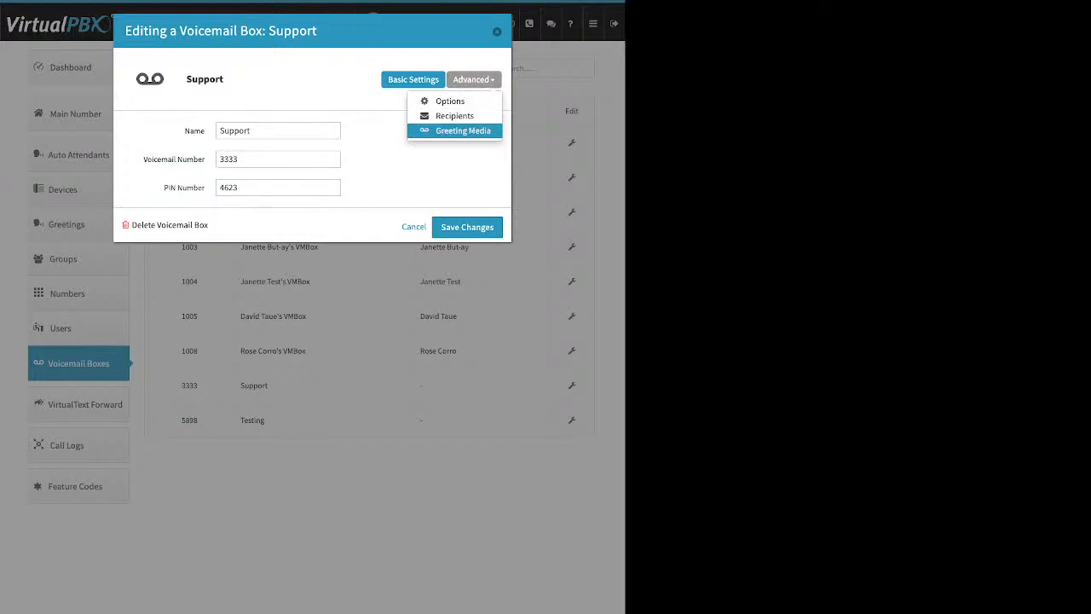
left_click(463, 131)
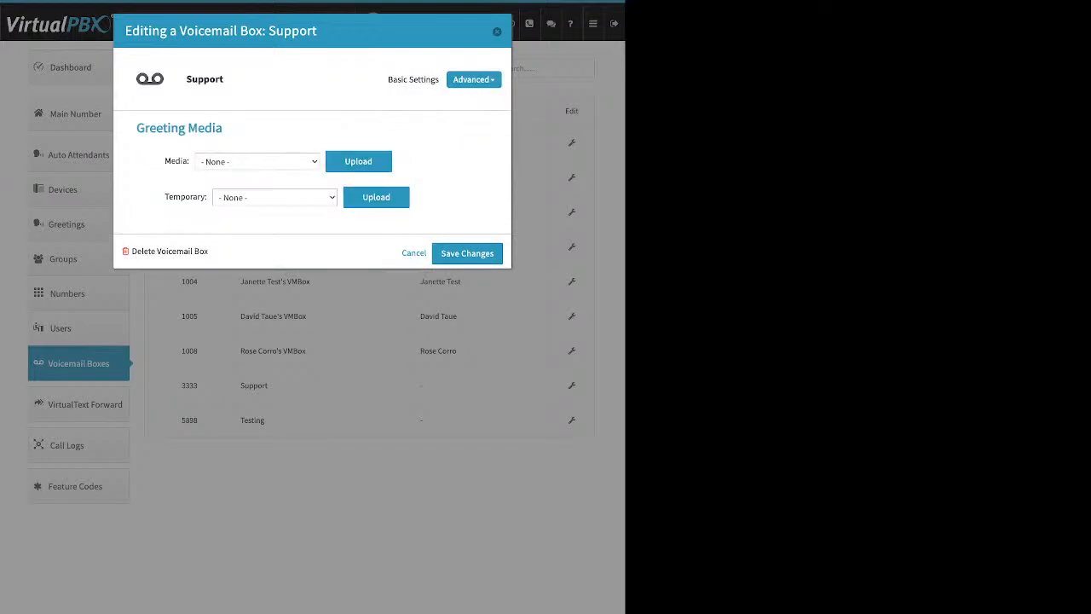
left_click(358, 161)
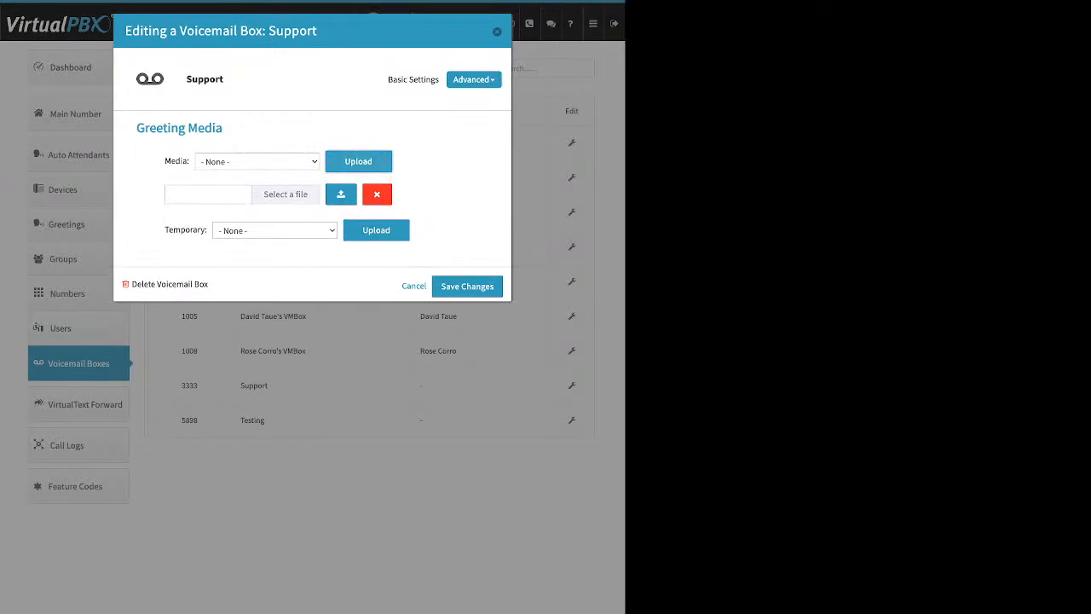
left_click(377, 194)
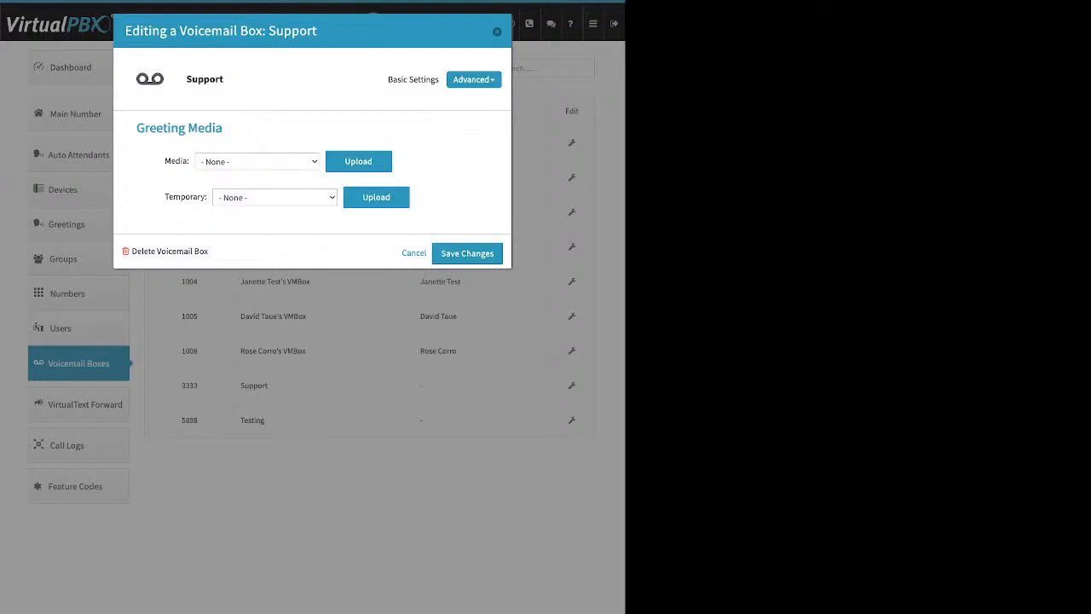
Step: Switch the Support box editor to its notification Recipients panel
left_click_drag(165, 161, 189, 161)
left_click_drag(165, 197, 207, 197)
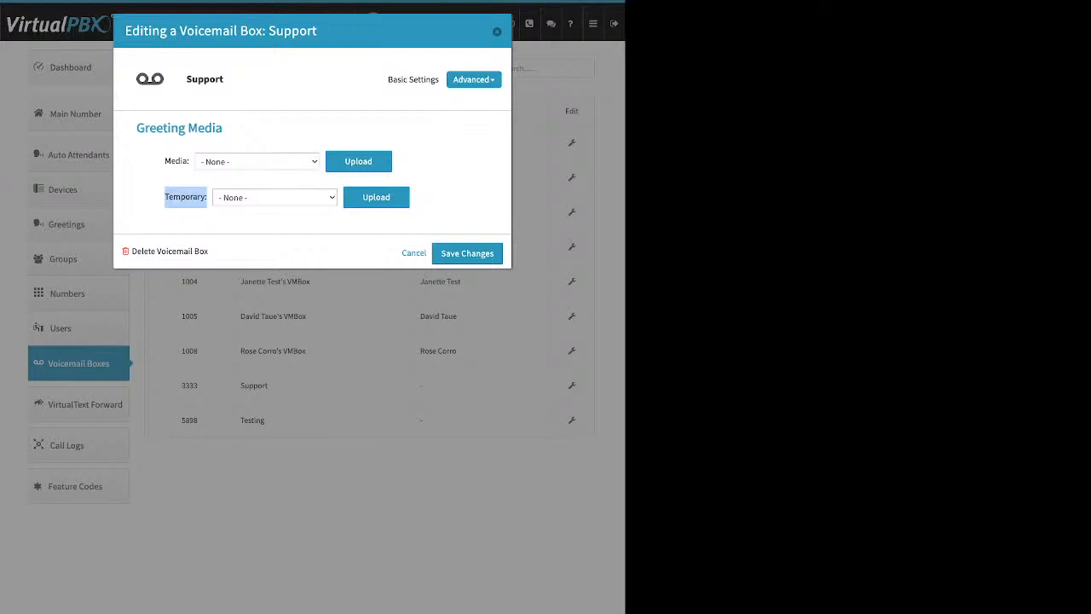
left_click(209, 218)
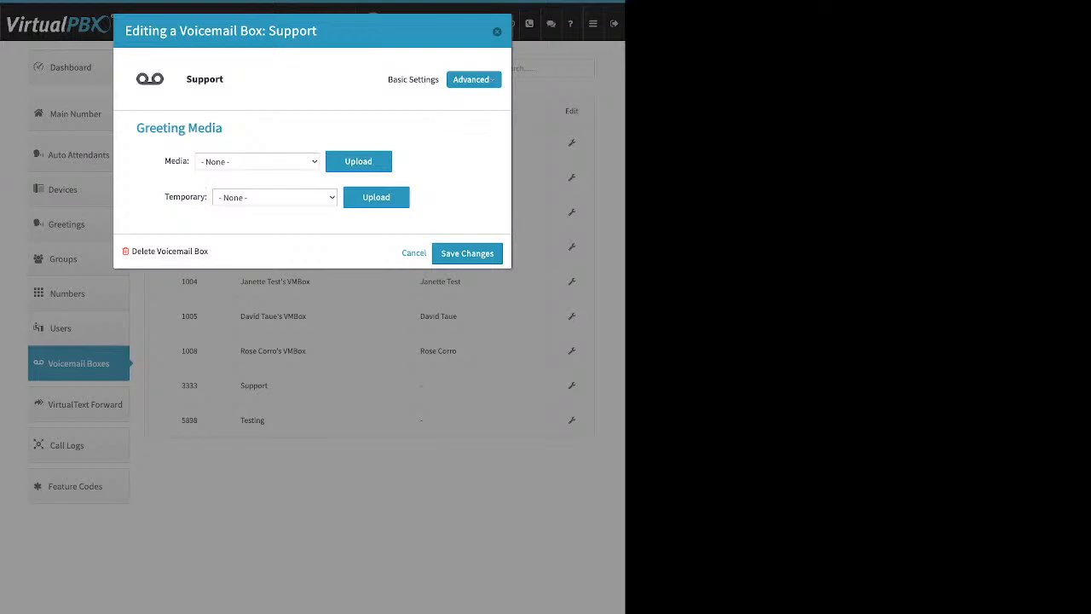
left_click(473, 79)
left_click(459, 115)
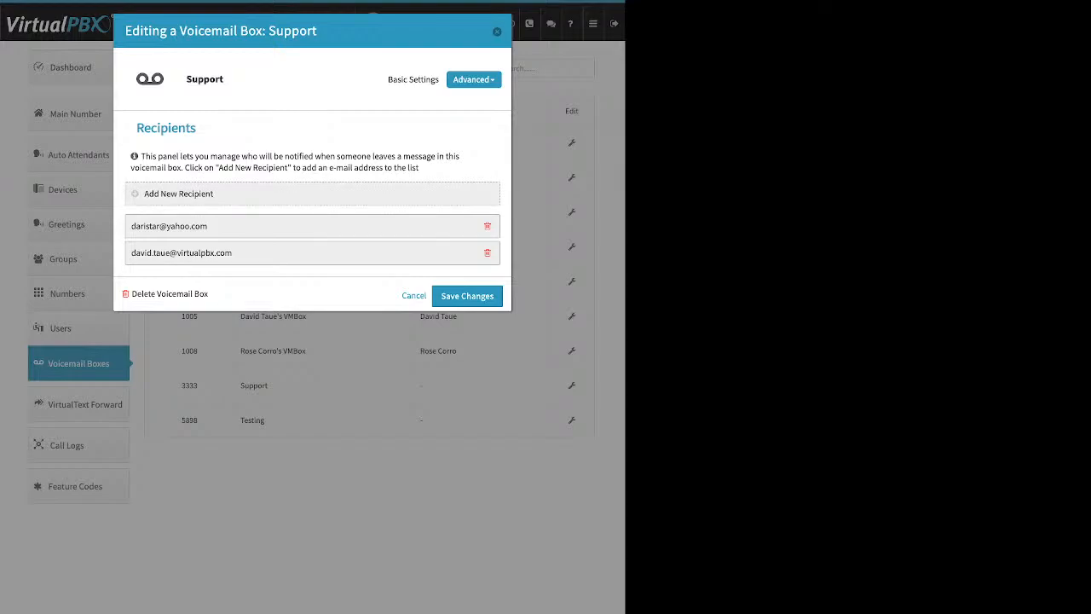
Step: Start and cancel a new notification recipient, then show the voicemail box Options
left_click(179, 193)
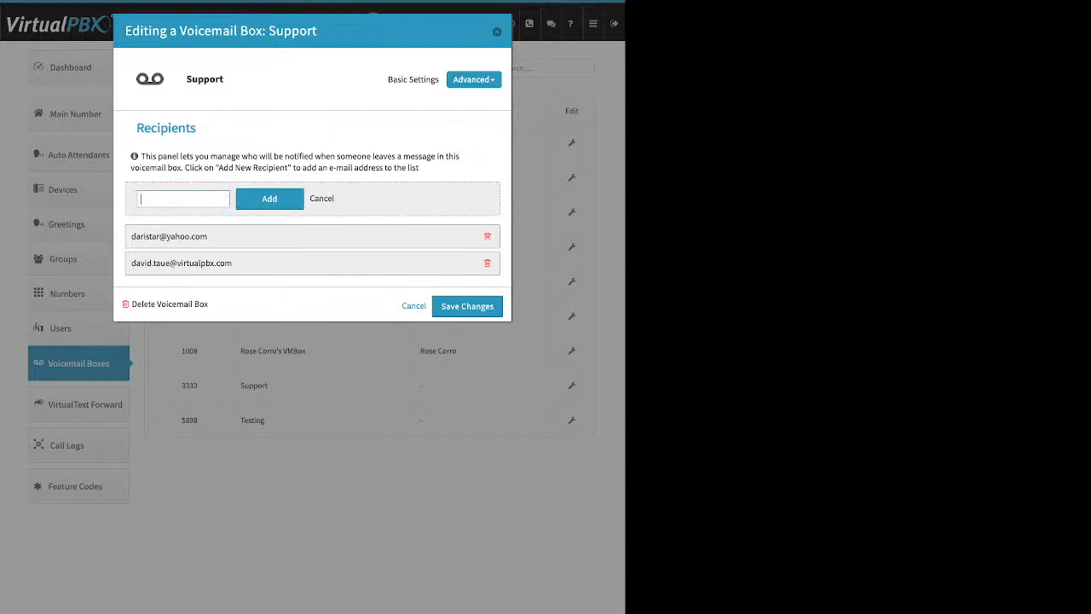
left_click(321, 199)
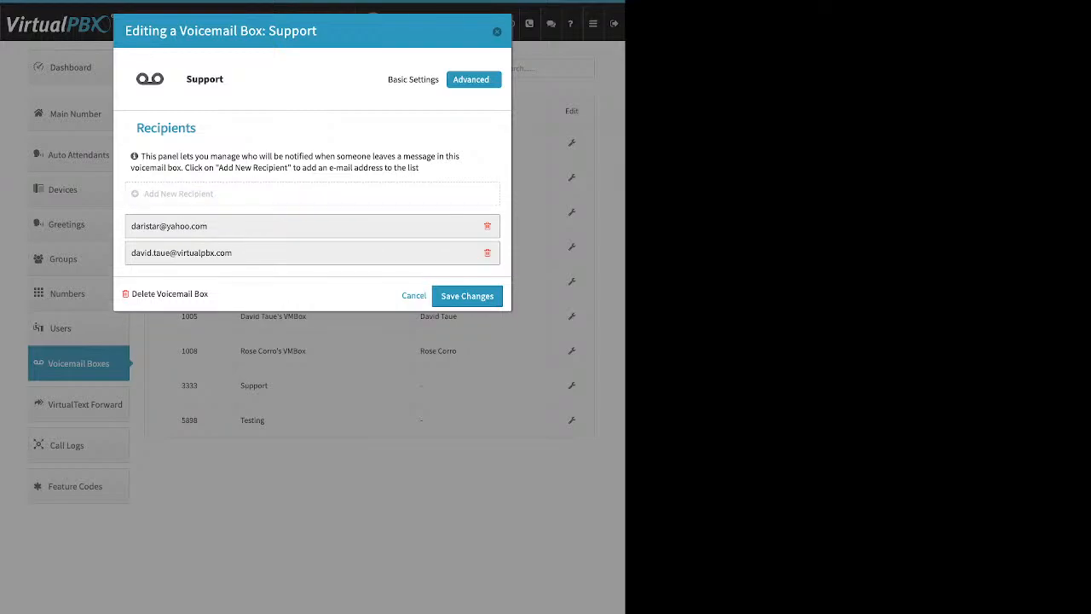
left_click(474, 79)
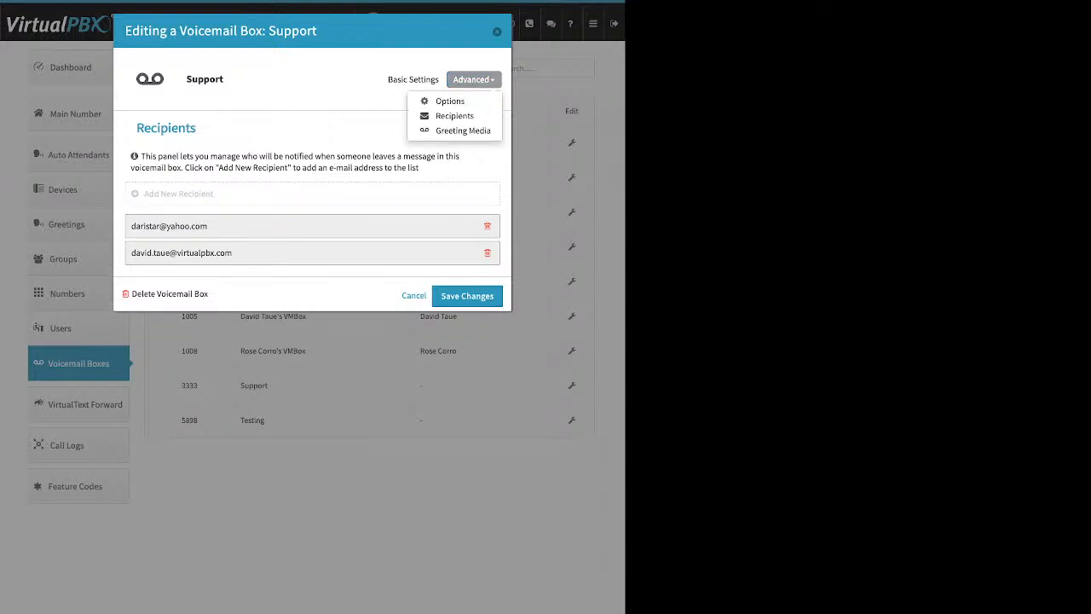
left_click(450, 100)
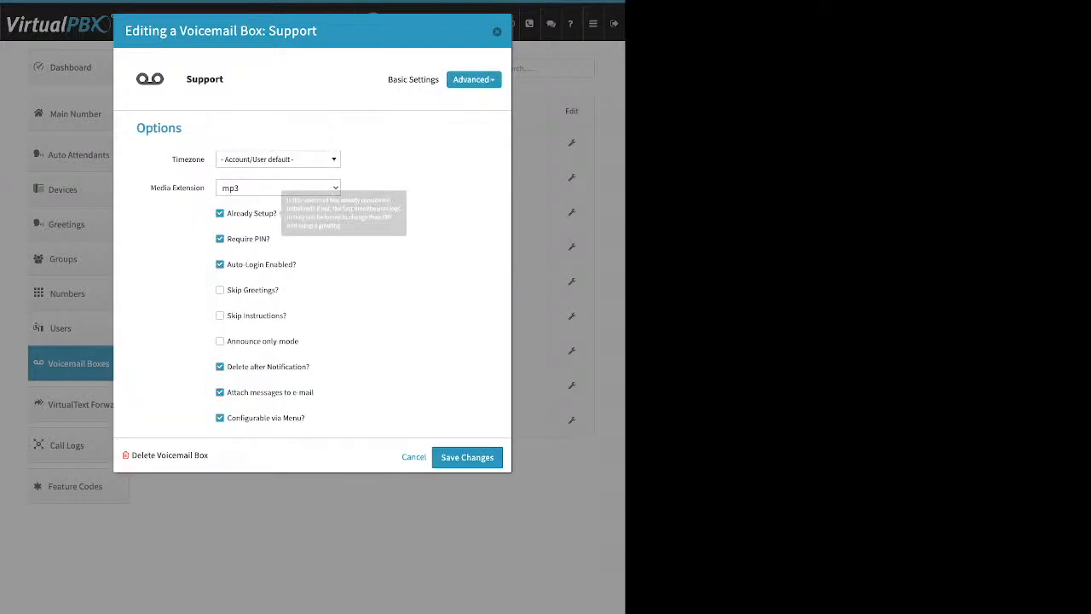
Step: Toggle 'Attach messages to e-mail' off and back on, then close the Support box editor
left_click_drag(277, 214, 232, 214)
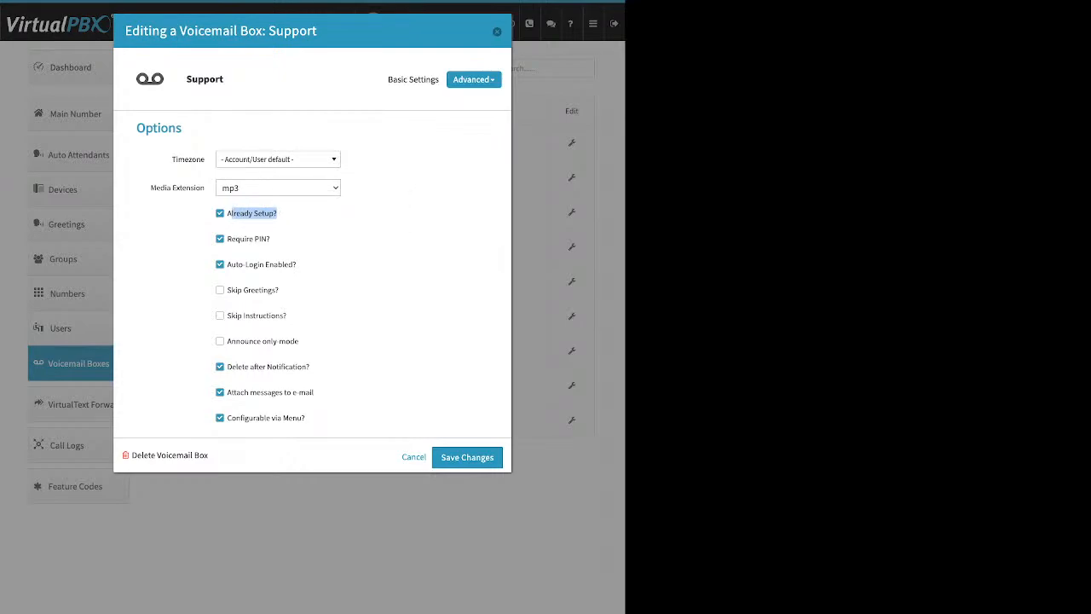
left_click_drag(311, 367, 227, 367)
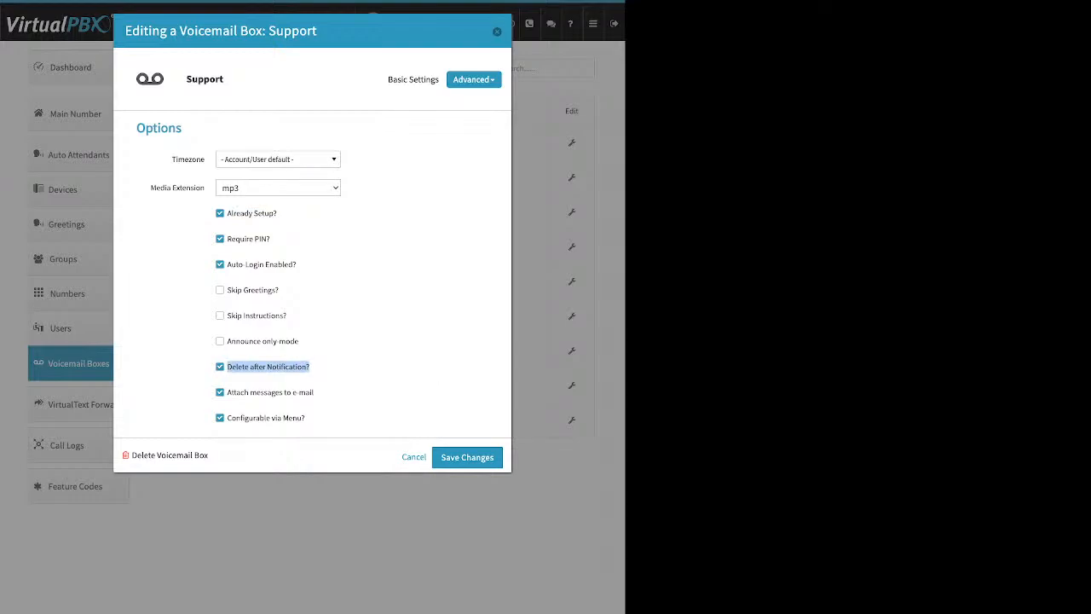
left_click(314, 393)
left_click_drag(314, 393, 227, 393)
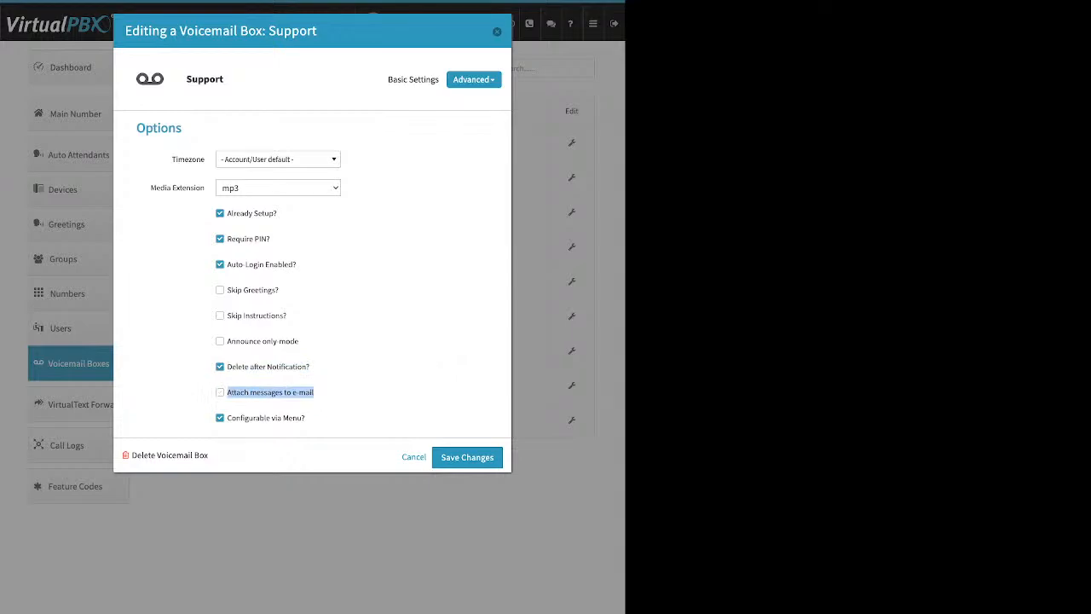
left_click(221, 392)
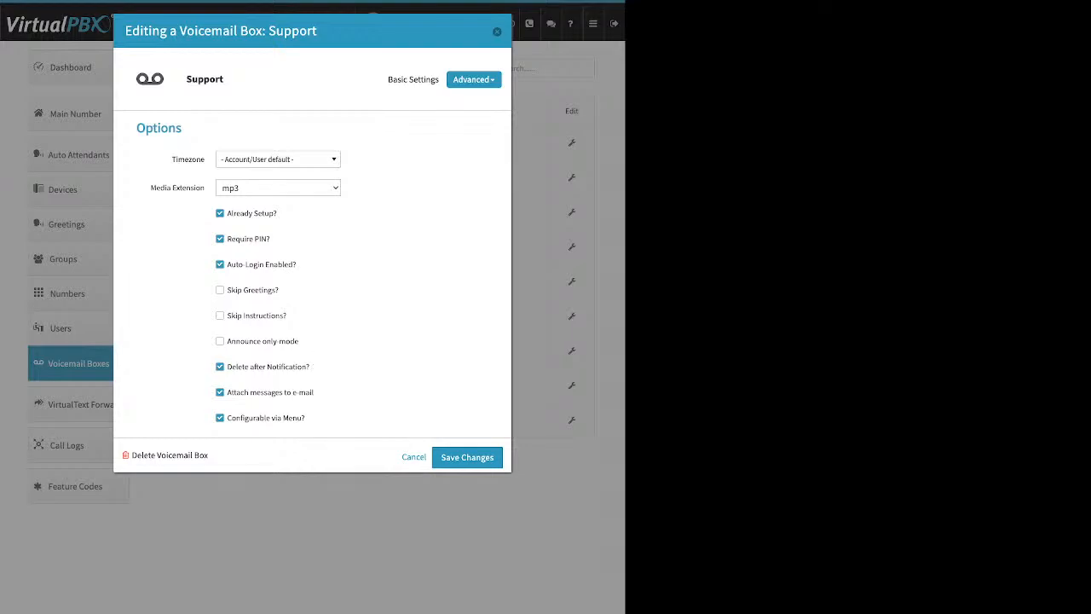
key("Escape")
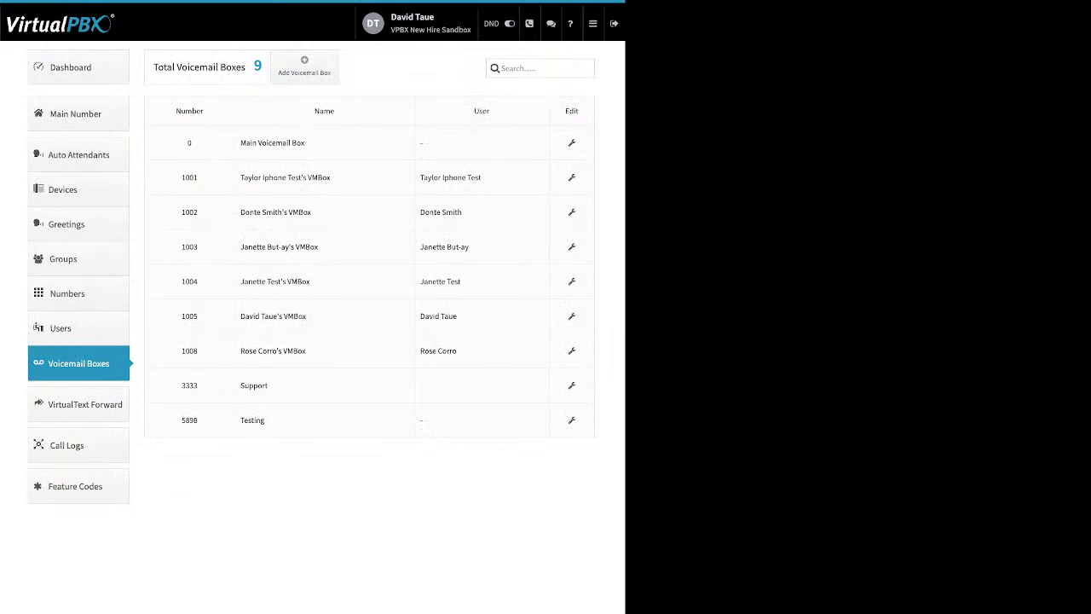
Step: View the VirtualText Forward numbers and close a new forward form without creating it
left_click(78, 404)
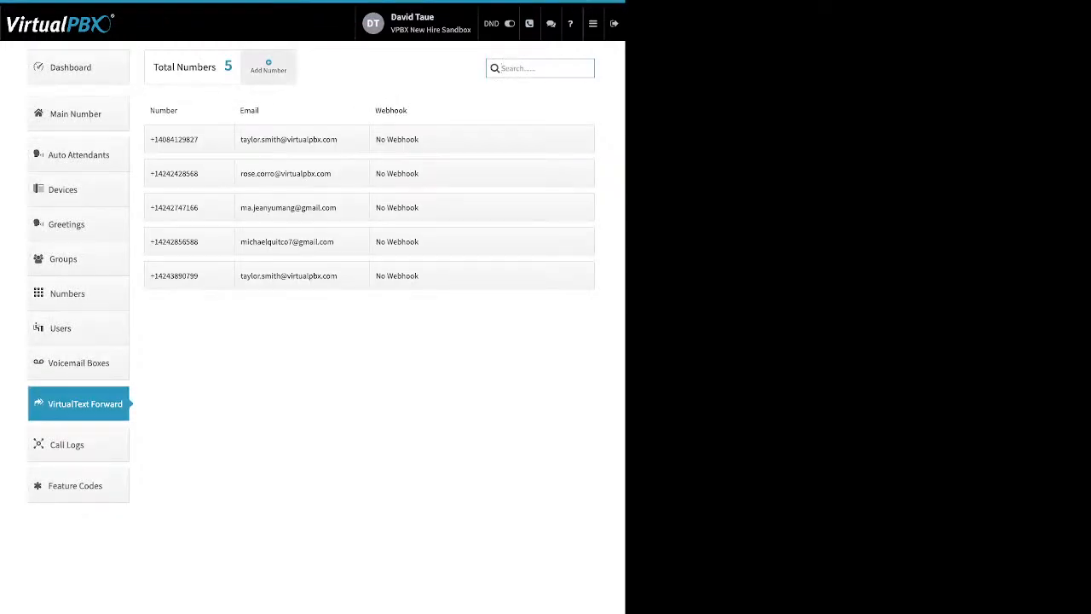
left_click(269, 67)
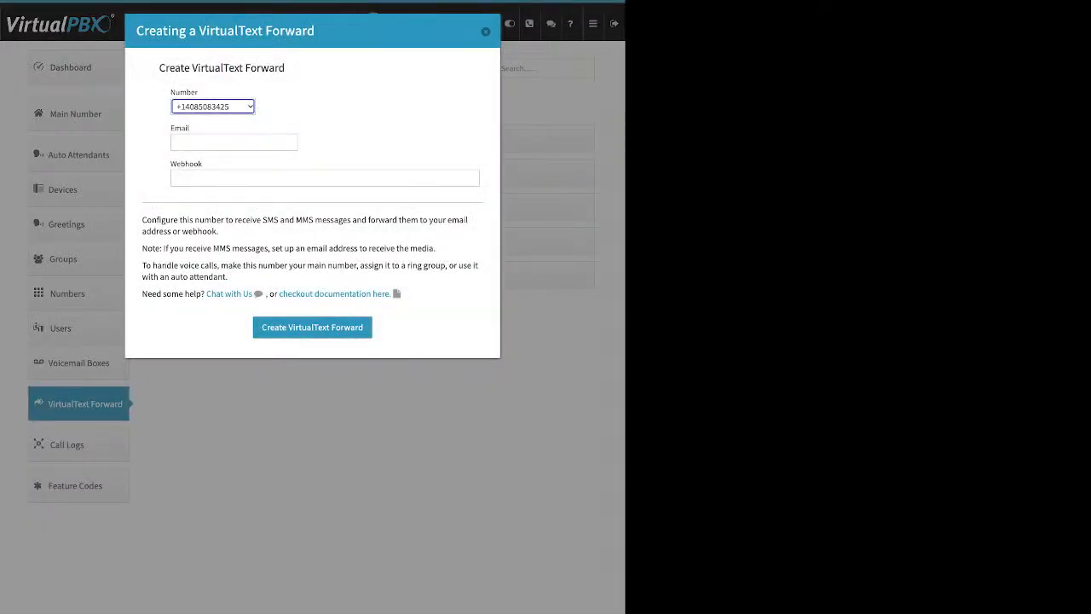
left_click(181, 128)
left_click_drag(203, 164, 178, 164)
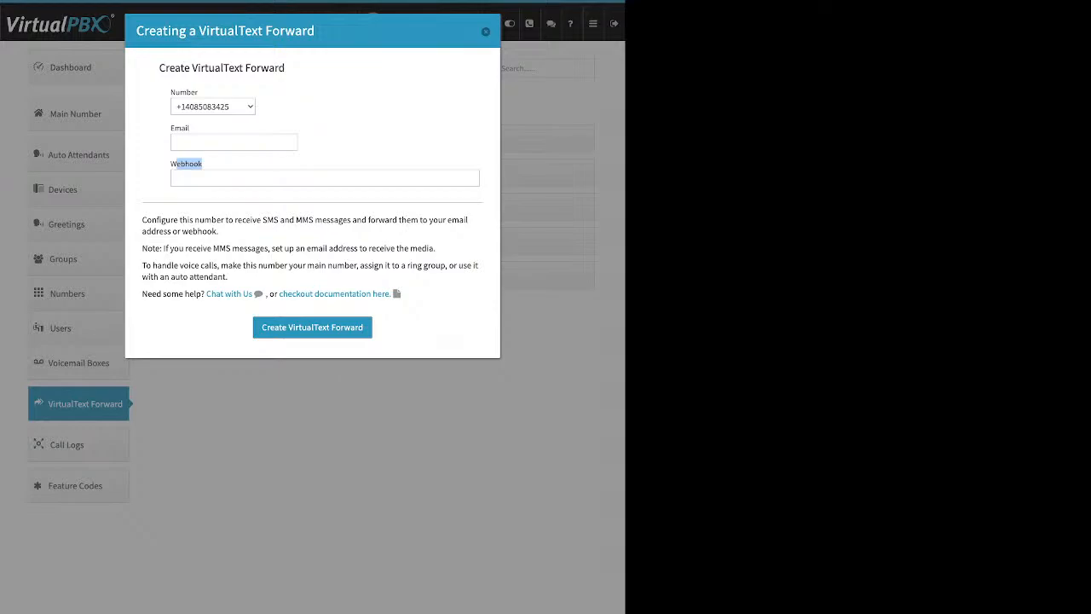
left_click(486, 32)
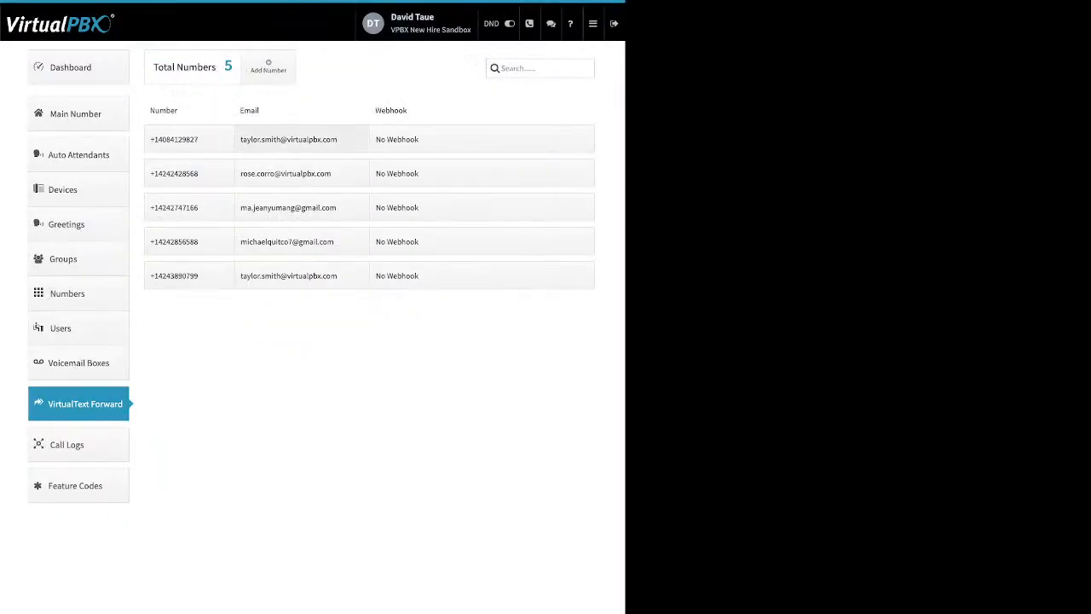
Step: Cancel editing the first number's forwarding e-mail and go to Call Logs
left_click_drag(332, 139, 252, 139)
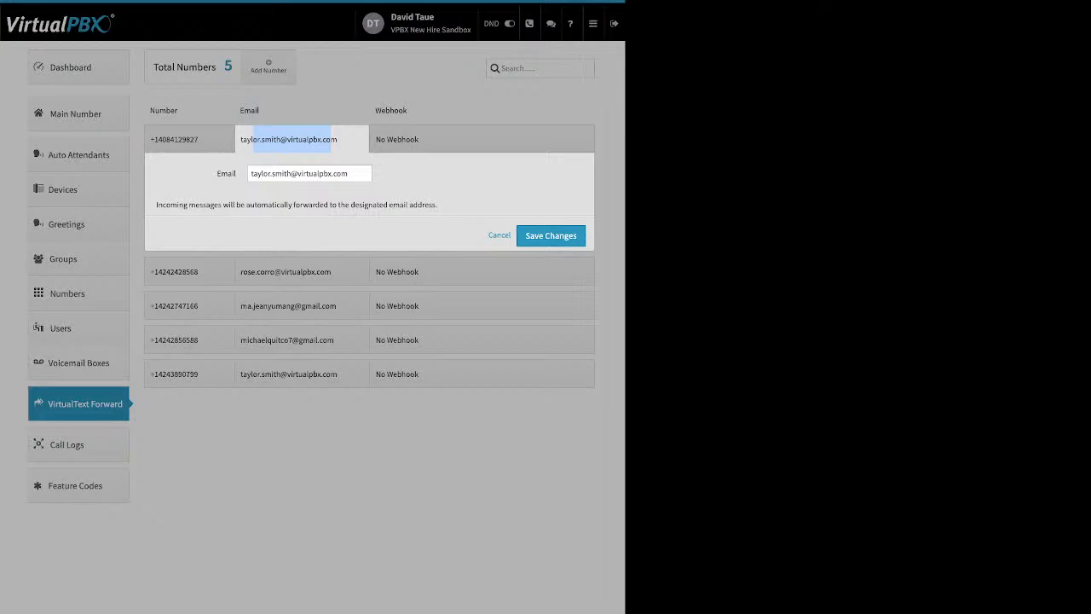
left_click(499, 236)
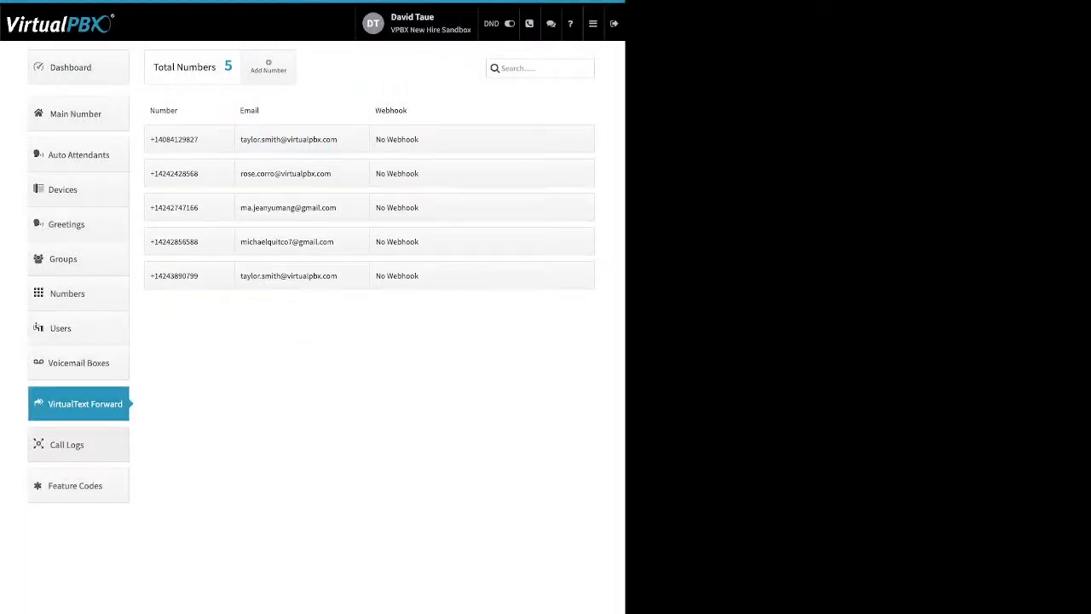
left_click(67, 445)
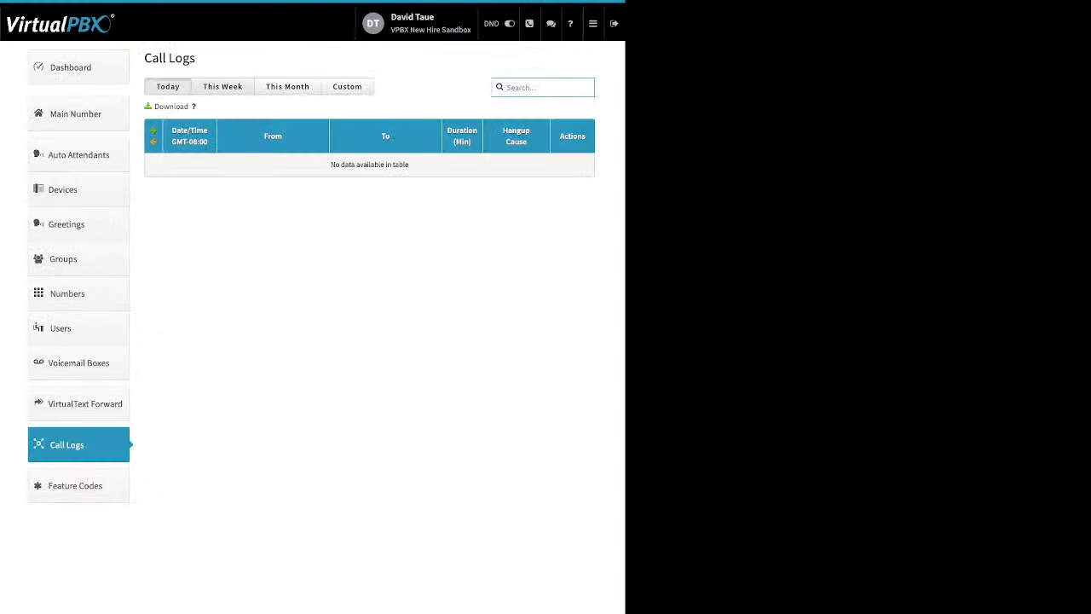
Step: Filter the call logs to a Custom range from 10/01/2023 to 10/31/2023
left_click(222, 86)
left_click(288, 86)
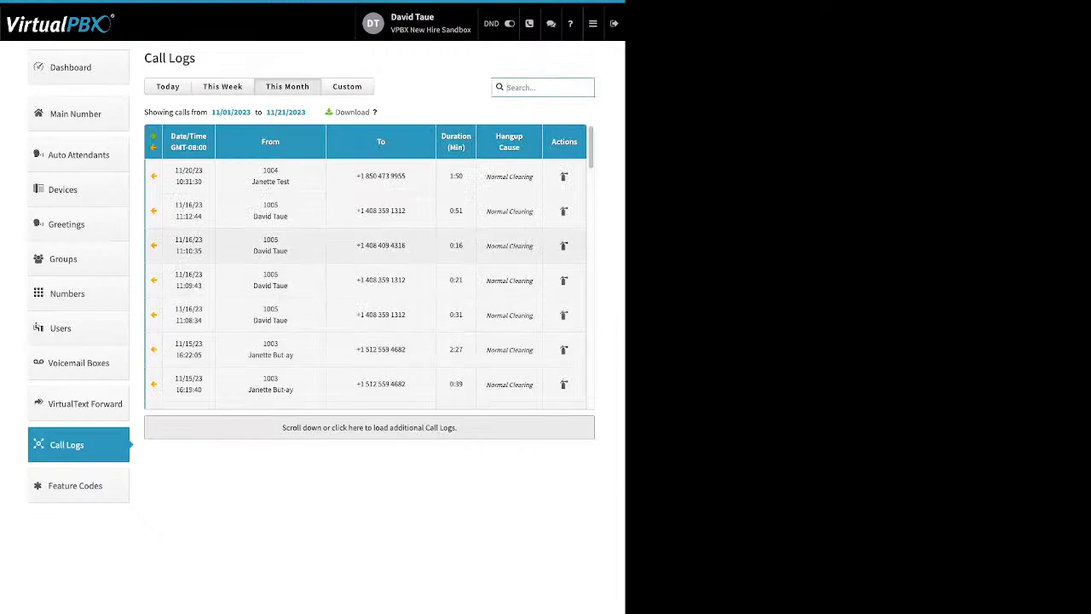
left_click(347, 86)
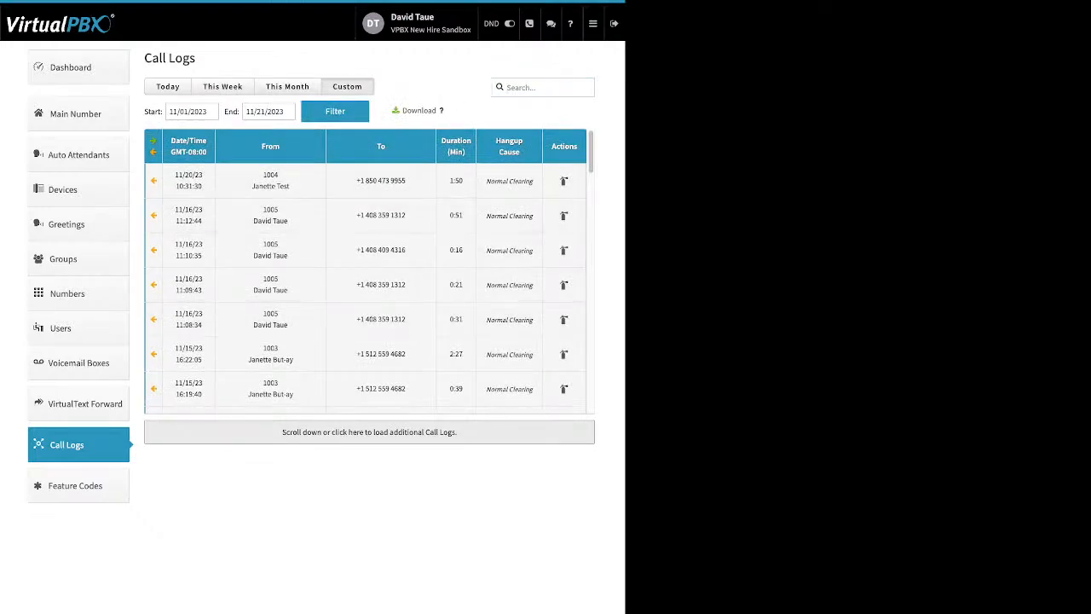
left_click(200, 112)
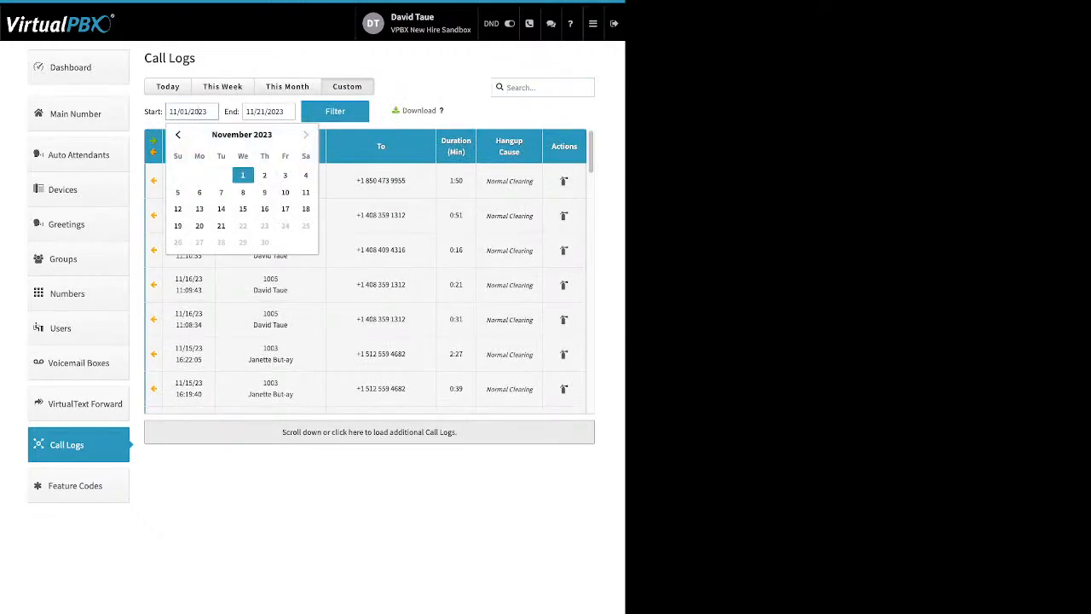
left_click(243, 174)
left_click(170, 112)
left_click(179, 134)
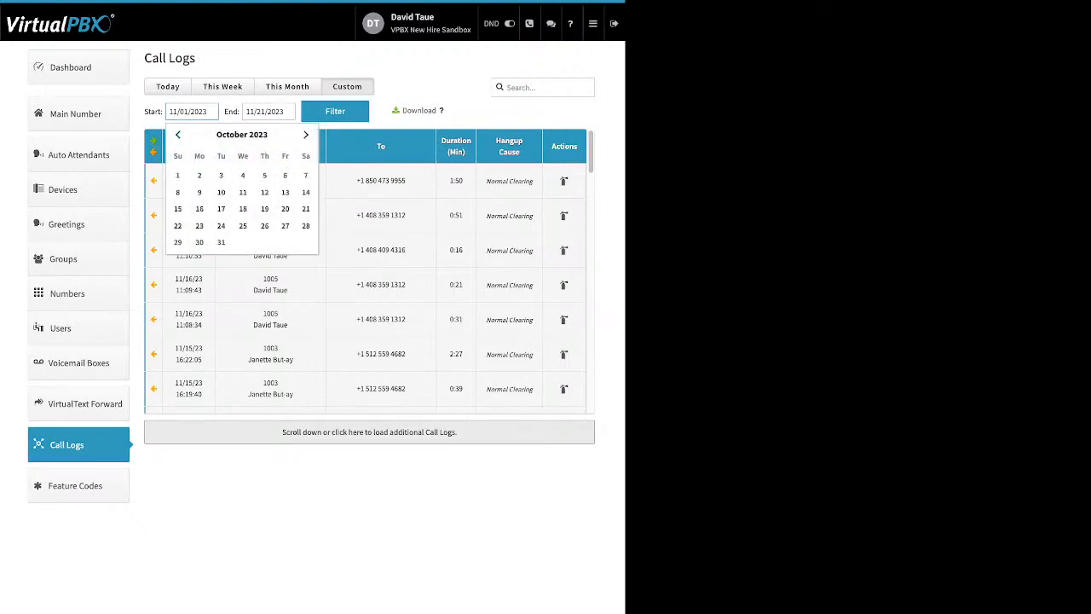
left_click(178, 174)
left_click(335, 111)
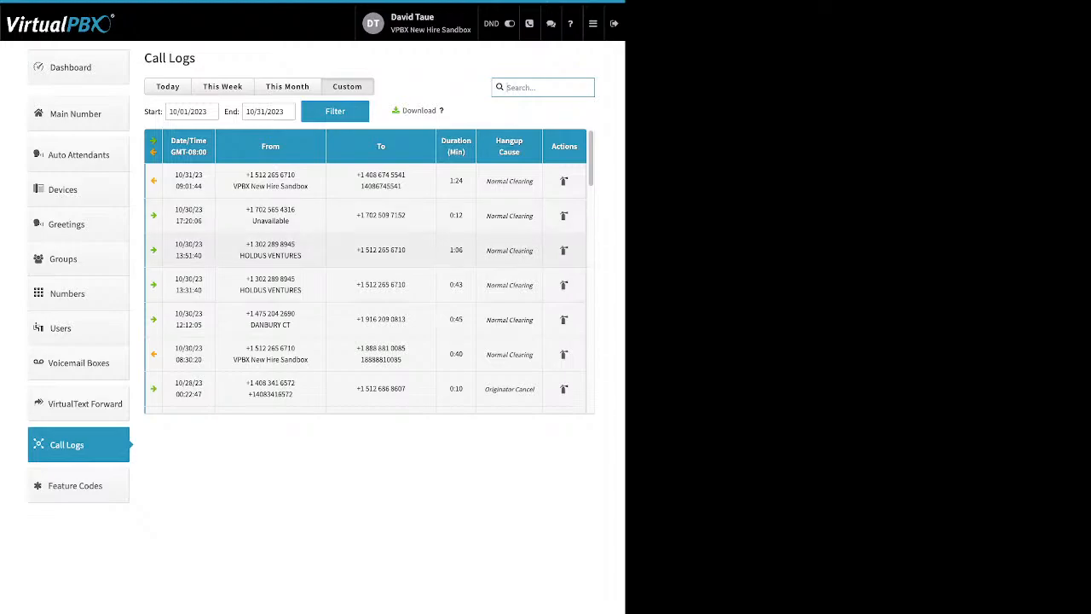
Step: Collapse the 13:51:40 and 08:30:20 calls and expand the 11:56:31 call's legs
left_click(366, 250)
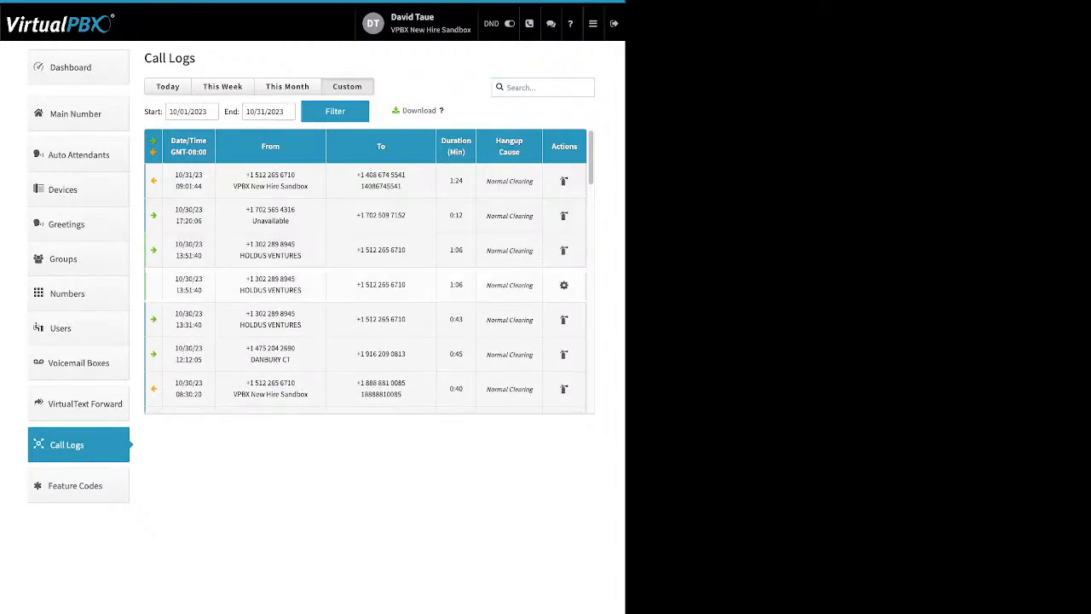
left_click(366, 250)
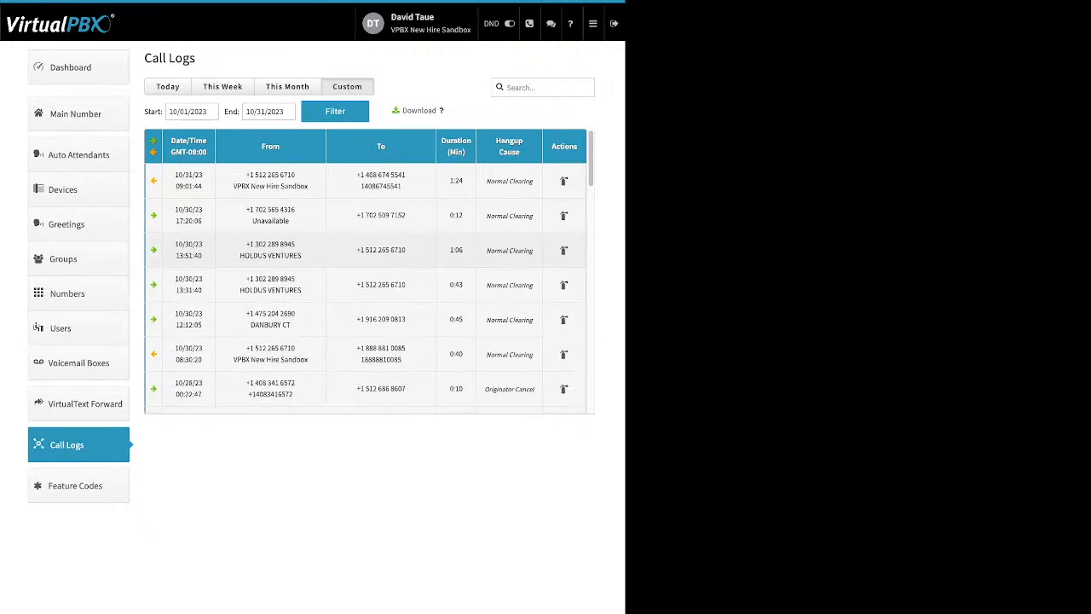
scroll(366, 250, "down", 1)
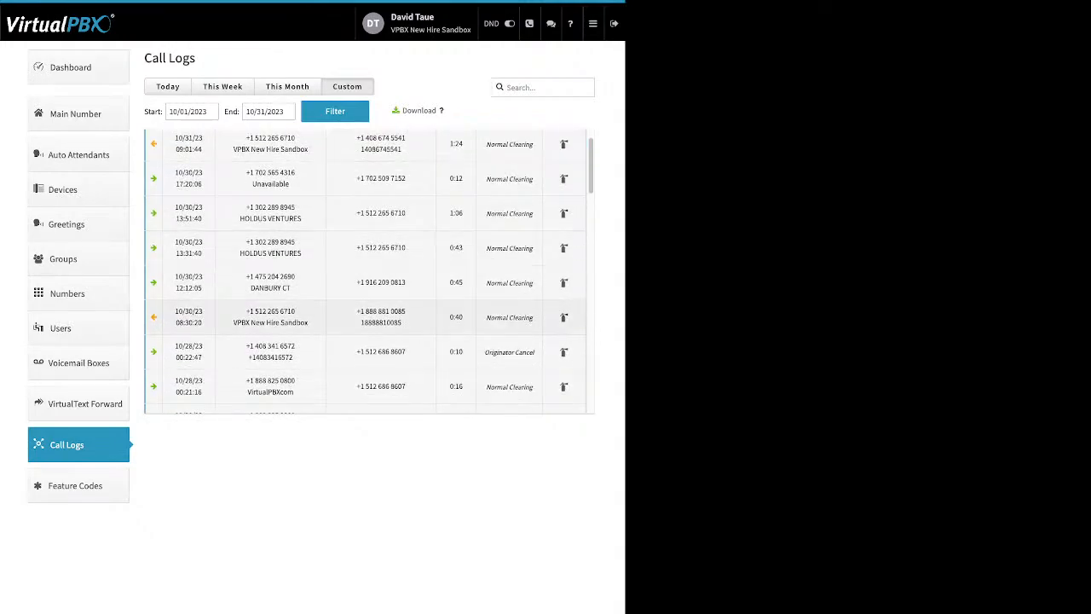
scroll(366, 257, "down", 1)
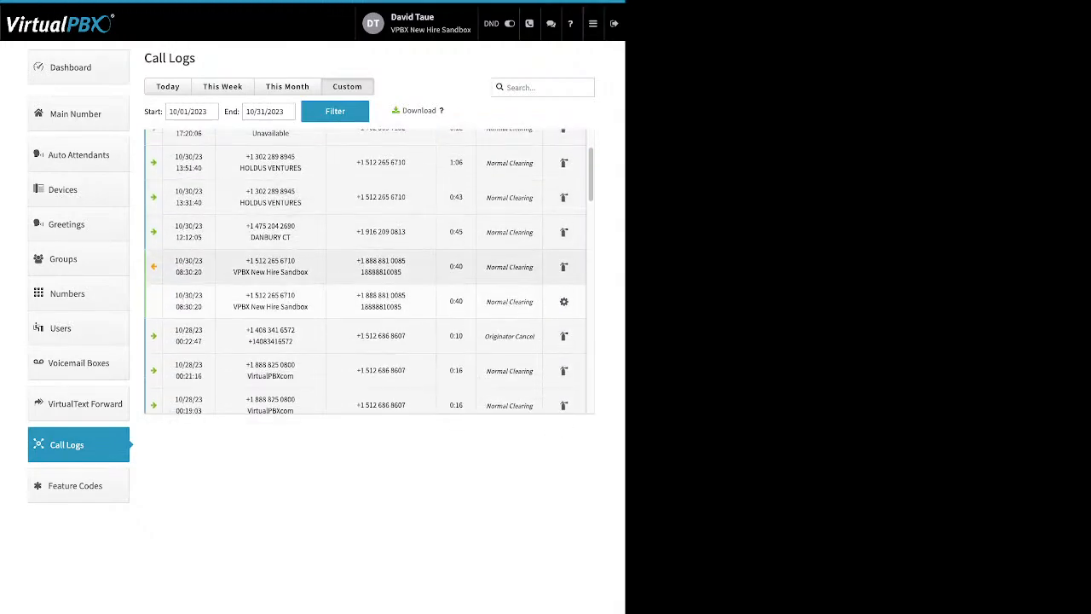
left_click(366, 264)
scroll(366, 263, "down", 2)
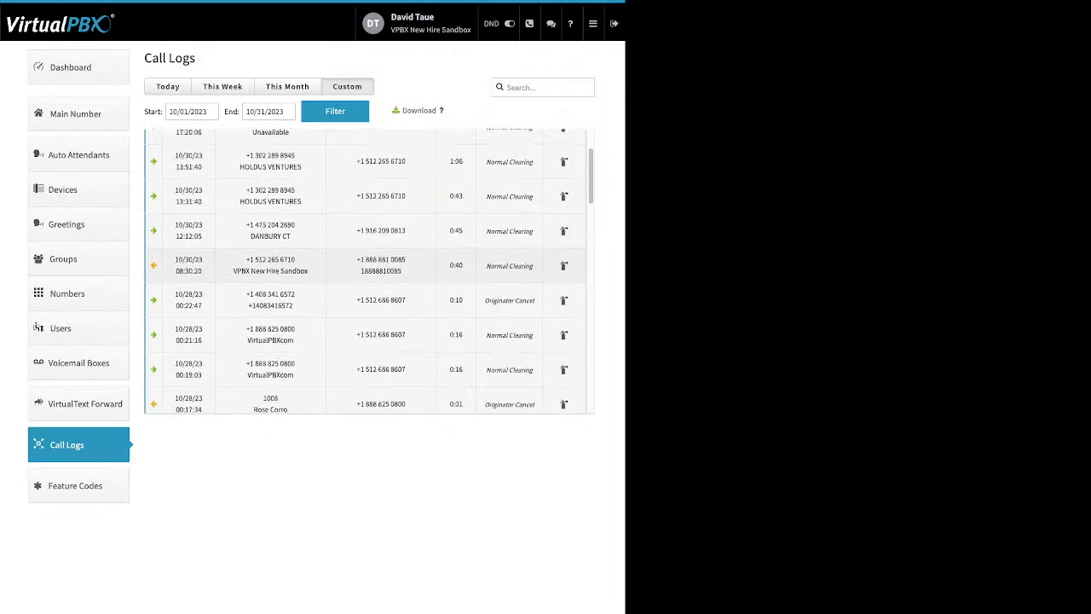
scroll(366, 271, "down", 9)
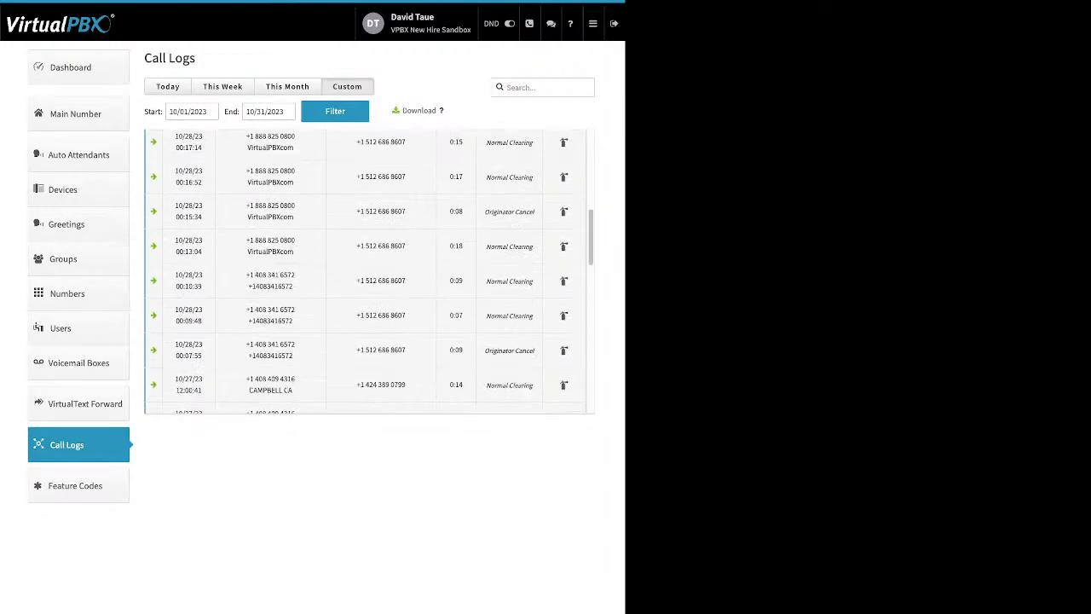
scroll(366, 281, "down", 1)
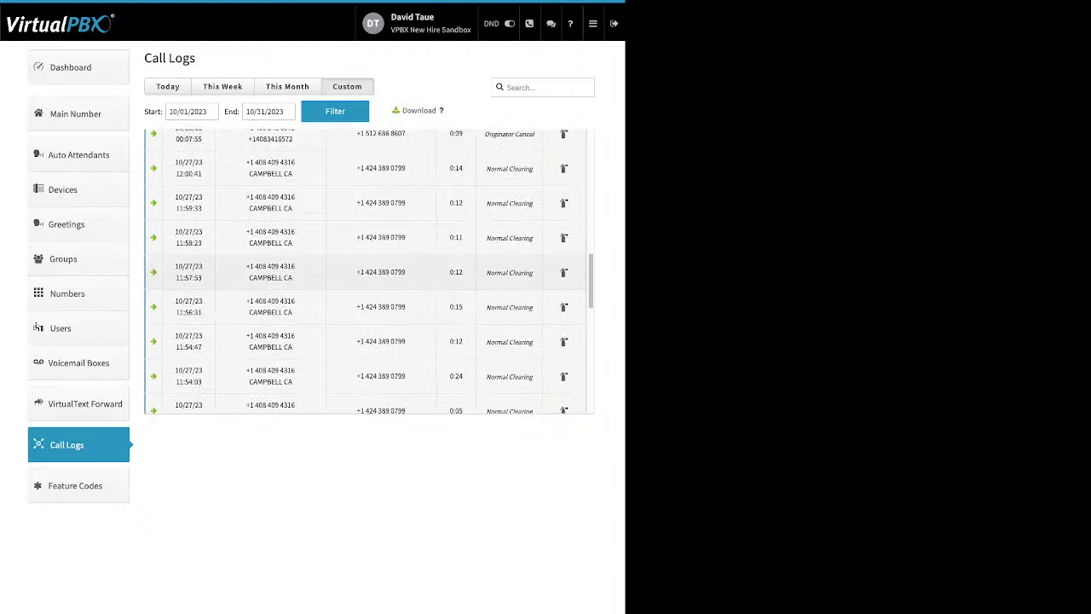
left_click(365, 306)
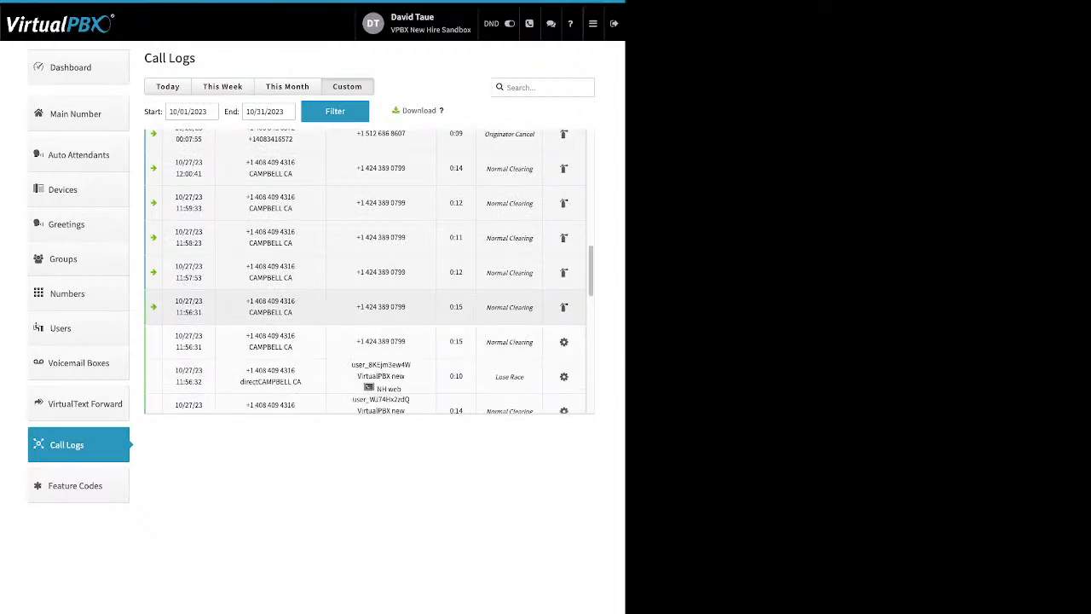
scroll(365, 271, "down", 3)
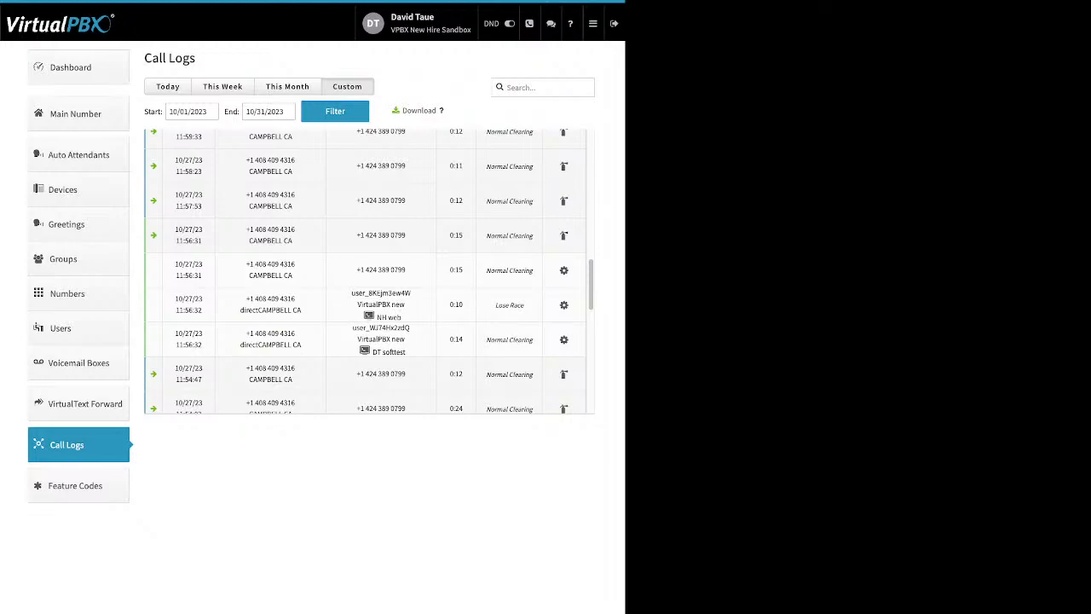
Step: Point out the NH web and DT softtest devices and the Normal Clearing and Lose Race causes
left_click_drag(404, 316, 376, 316)
left_click_drag(406, 351, 372, 351)
left_click_drag(533, 340, 486, 340)
left_click_drag(506, 305, 495, 305)
Step: Note the call log download option and End date calendar, then go to Feature Codes
left_click_drag(438, 111, 402, 111)
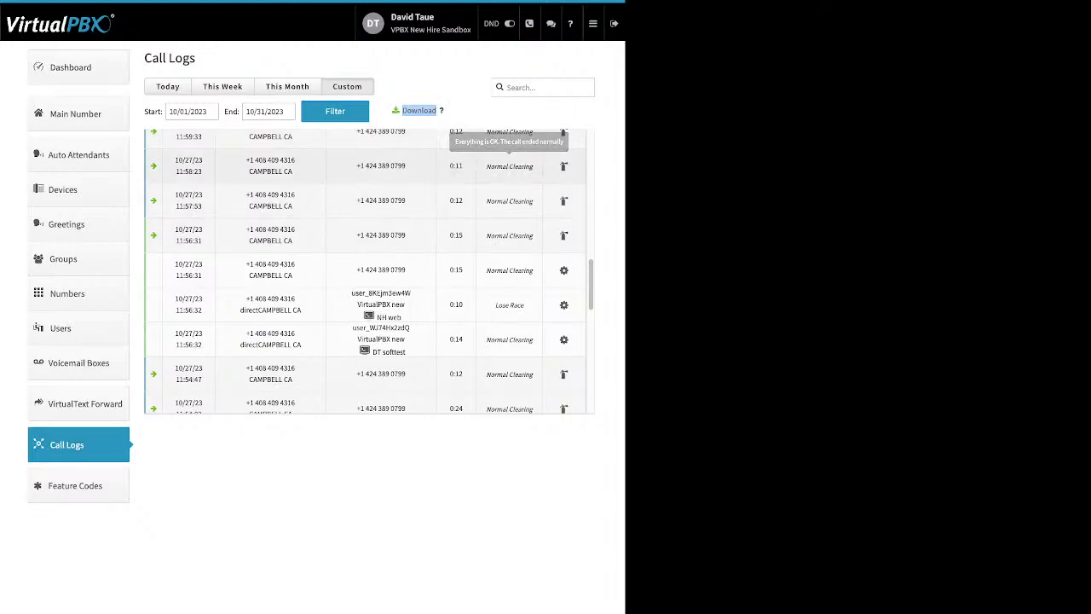
scroll(368, 272, "up", 1)
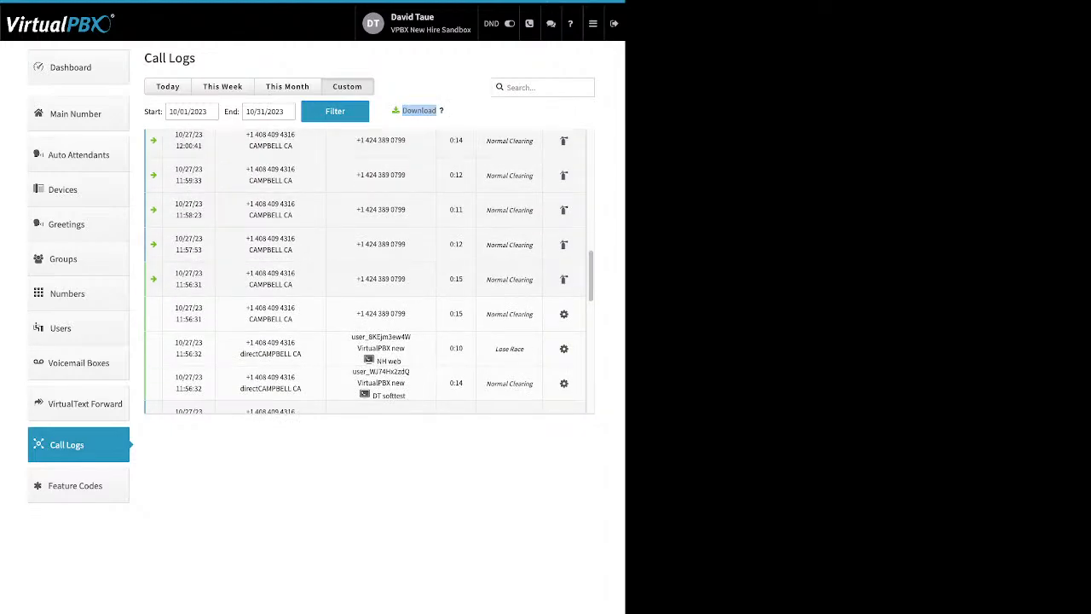
left_click(256, 112)
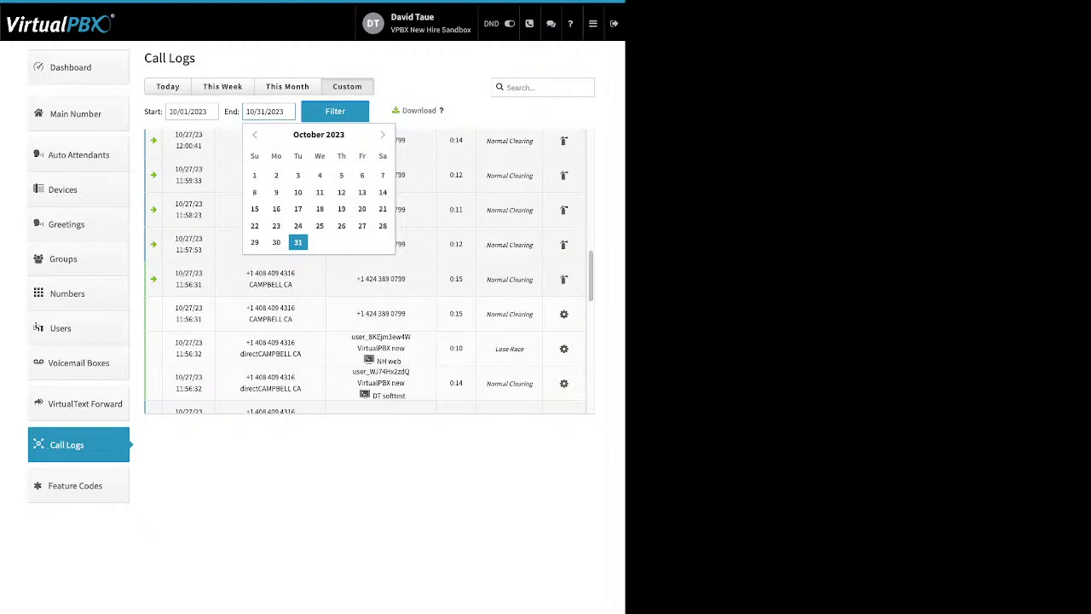
left_click(77, 486)
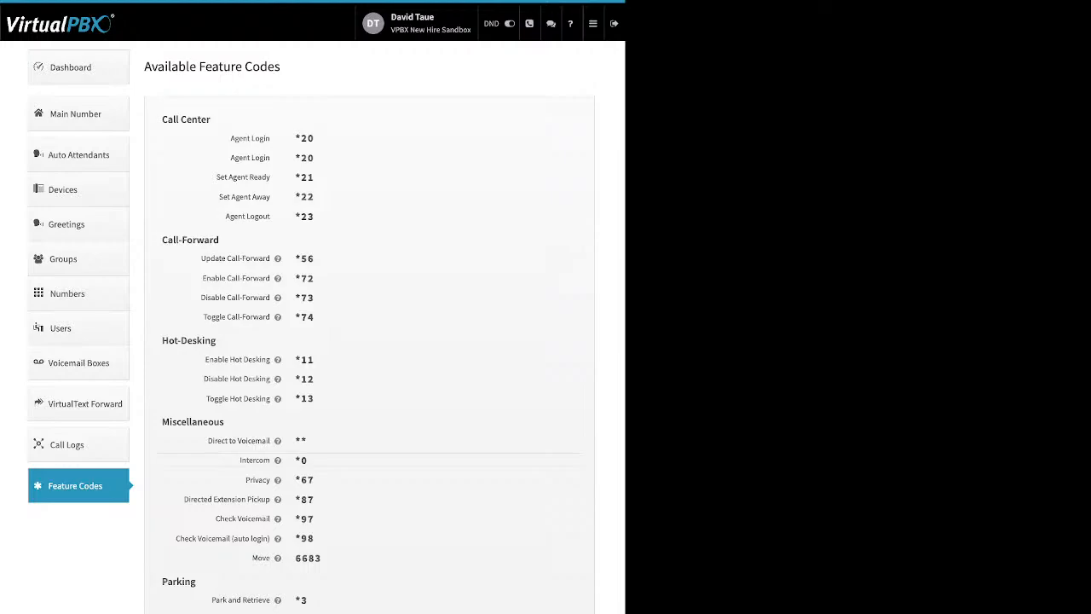
Step: Check a feature code help tip, then bring up the portal's feature menu
mouse_move(277, 259)
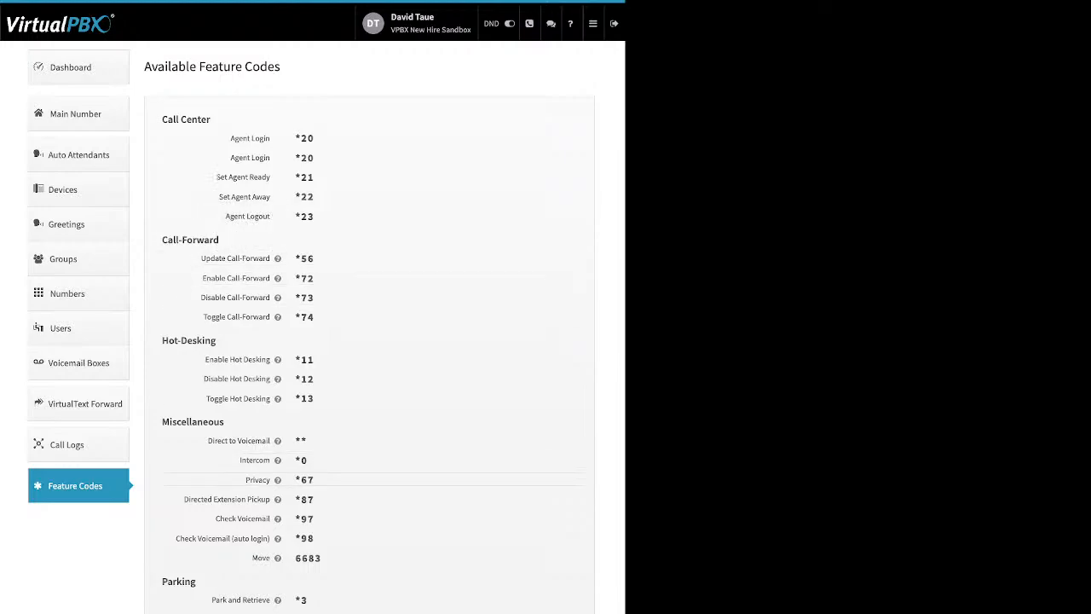
mouse_move(593, 24)
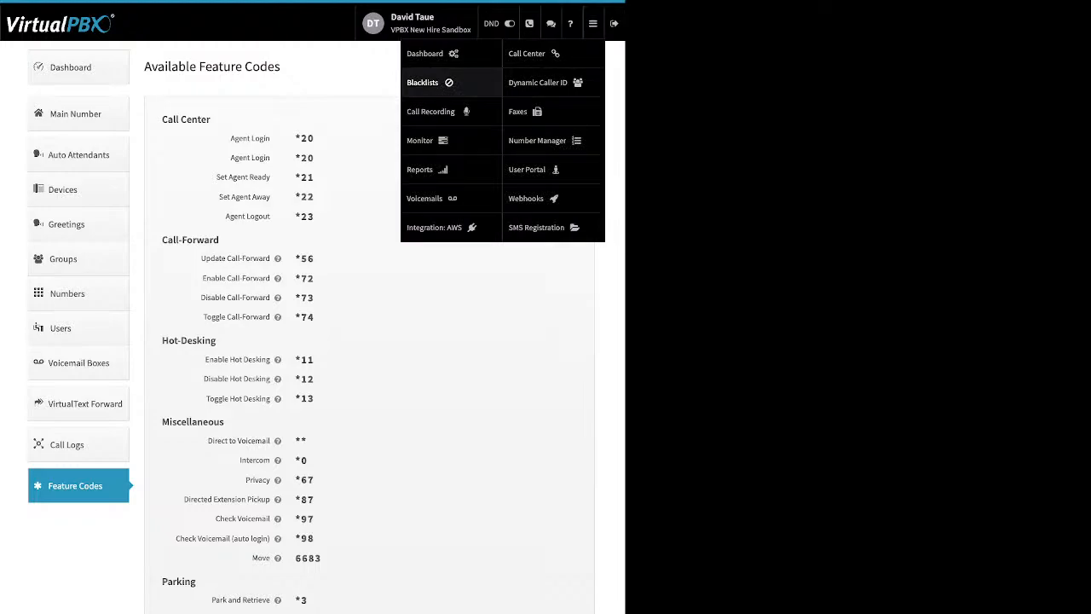
Step: Open the blacklist editor and select the Scammer list blacklist
left_click(424, 82)
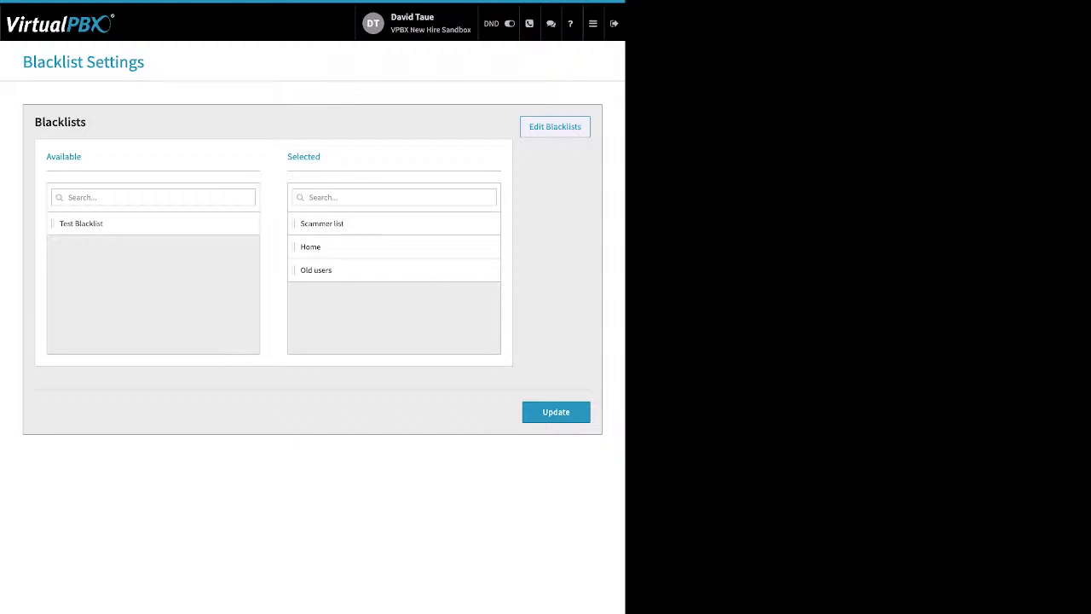
left_click(556, 127)
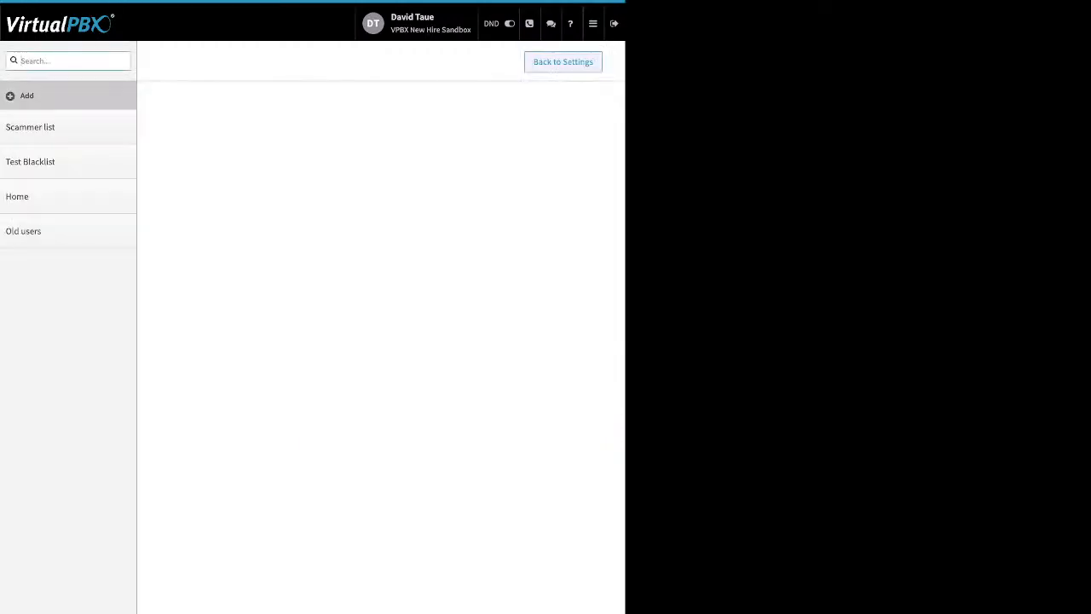
left_click(30, 127)
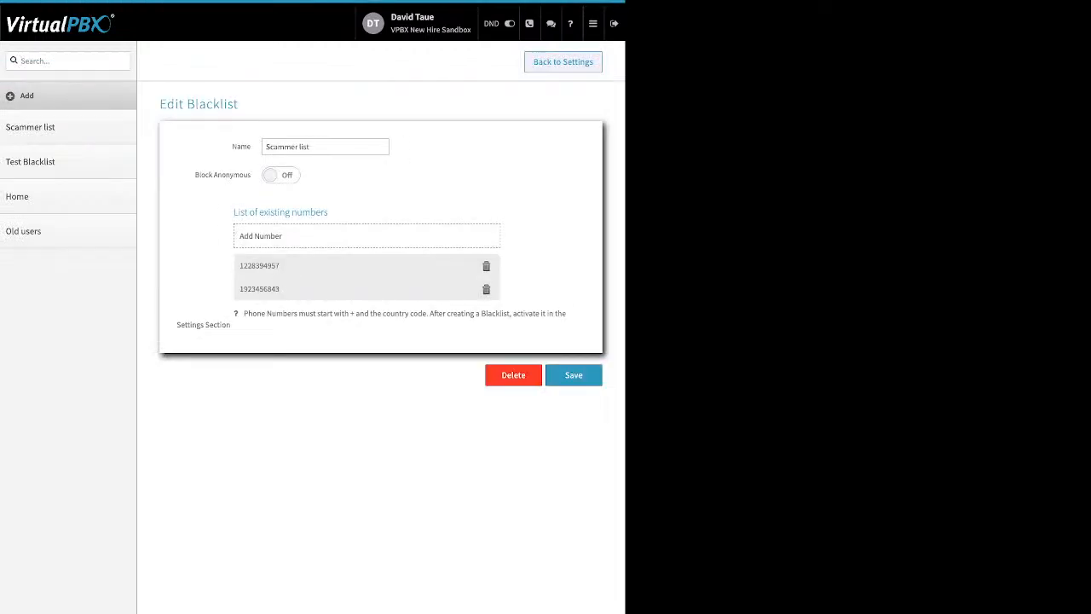
left_click_drag(232, 146, 251, 146)
left_click_drag(194, 174, 244, 174)
left_click(238, 176)
Step: Turn Block Anonymous on for Scammer list, save it, and return to Blacklist Settings
left_click(280, 175)
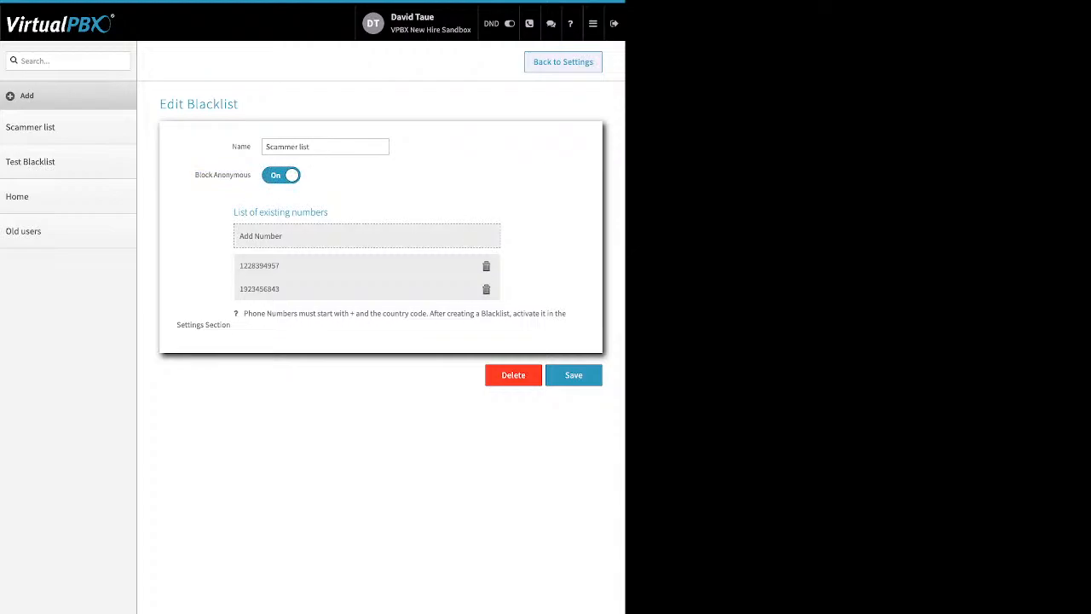
left_click(282, 236)
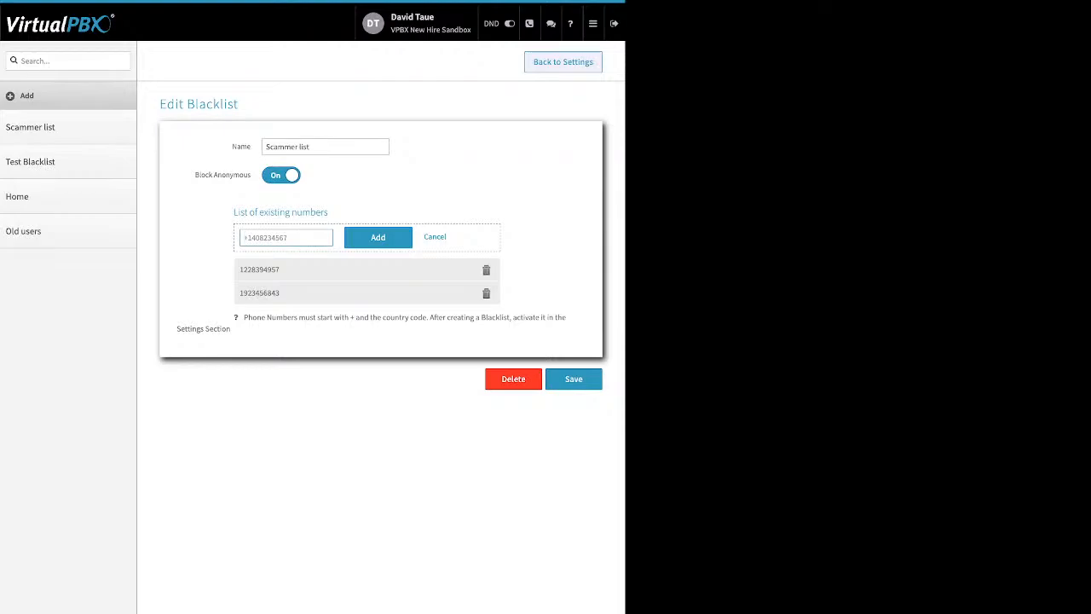
left_click(435, 237)
left_click(573, 376)
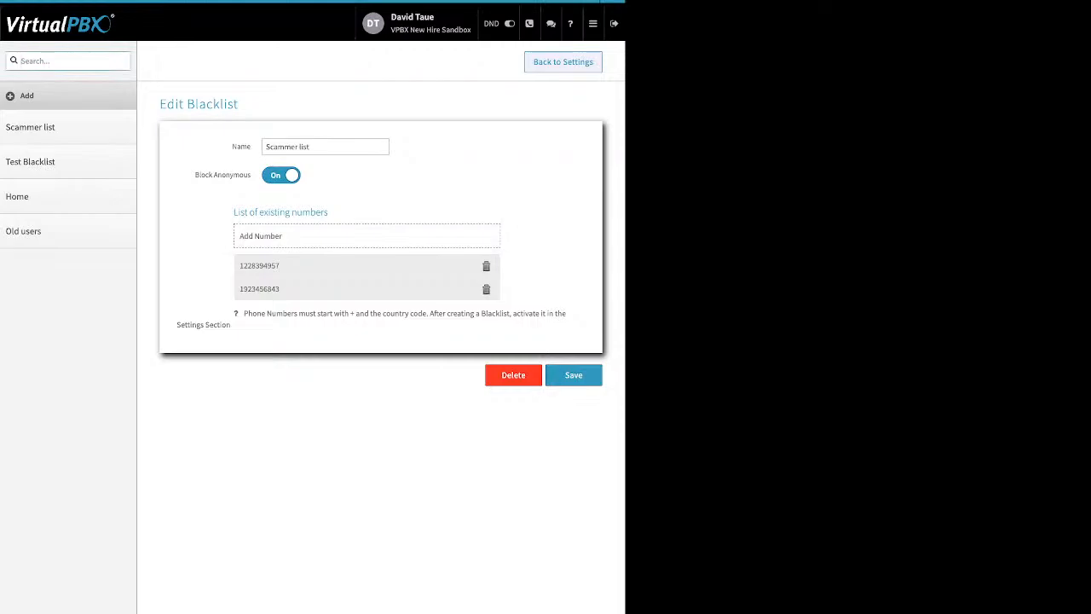
left_click(563, 62)
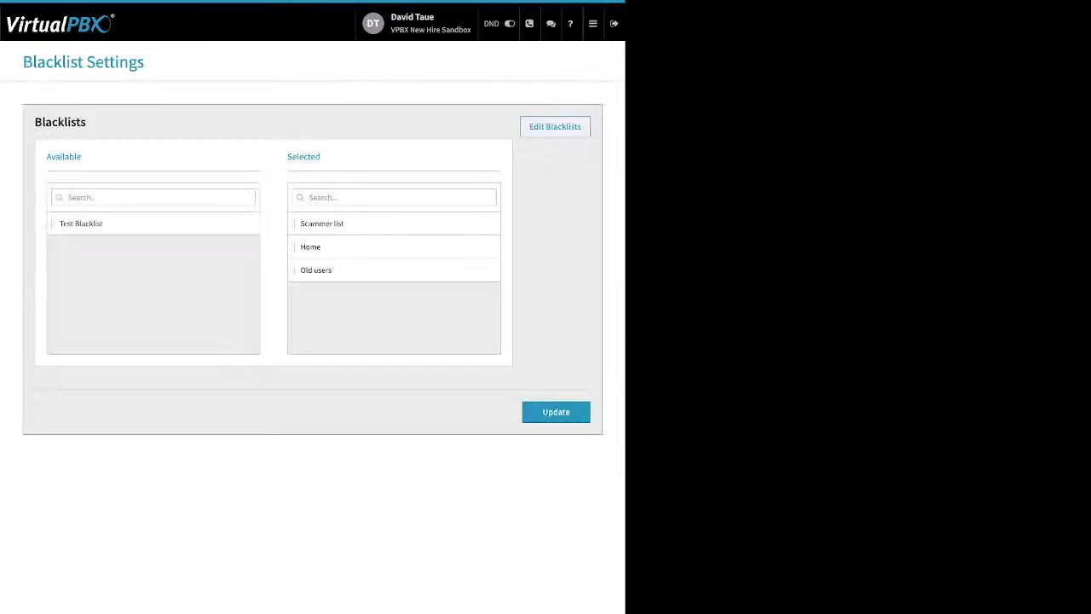
Step: Move Old users to Available and add Test Blacklist to the selected blacklists
left_click_drag(171, 158, 358, 158)
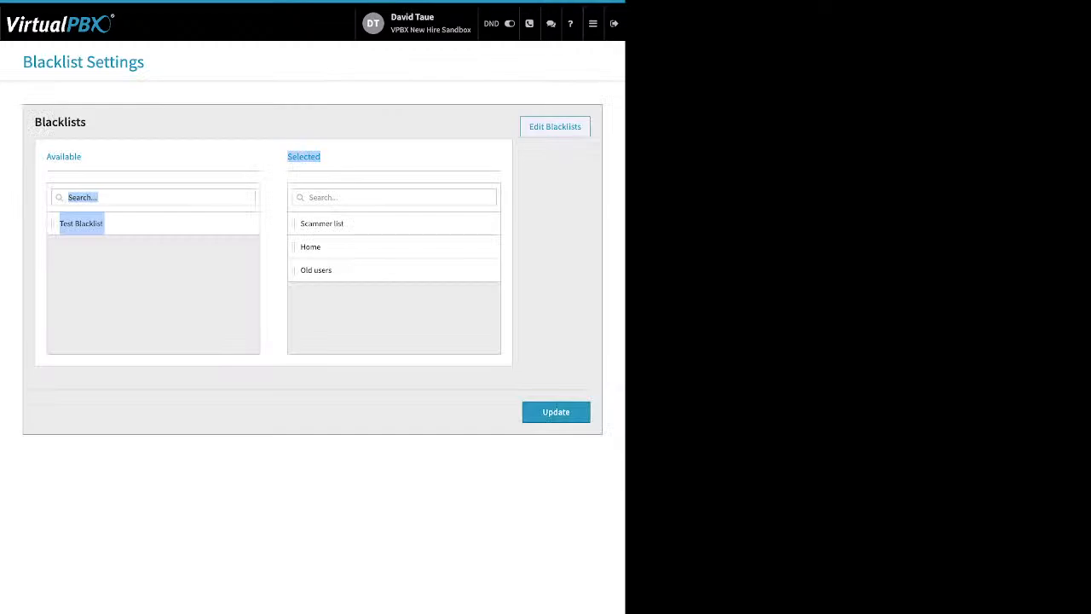
left_click_drag(367, 270, 387, 248)
left_click(388, 312)
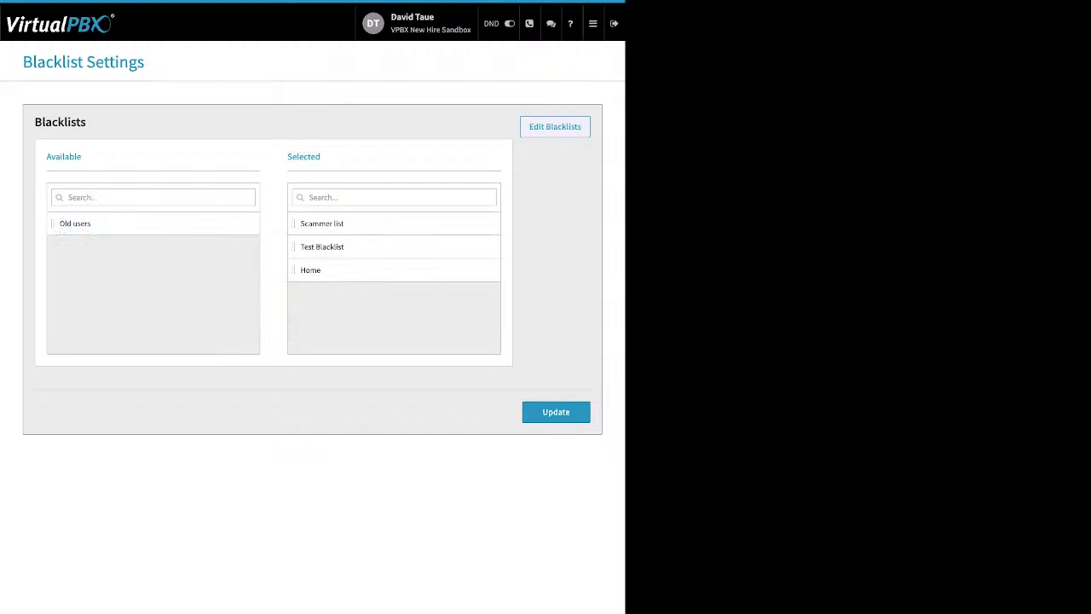
left_click_drag(322, 157, 287, 157)
left_click(303, 157)
left_click(593, 24)
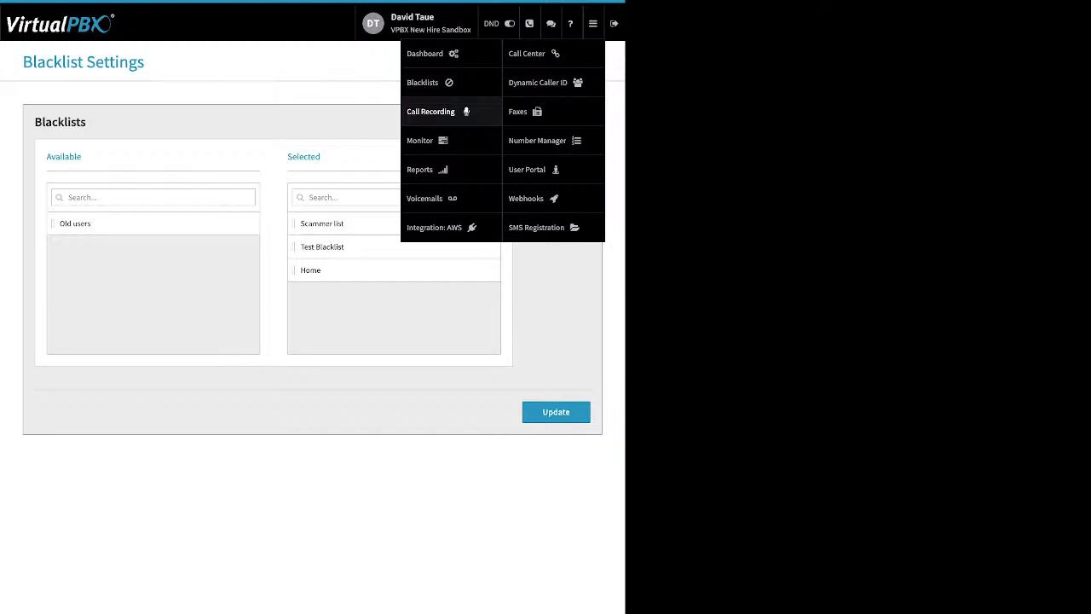
Step: View the 34 stored call recordings, then reopen the portal's section menu
left_click(431, 111)
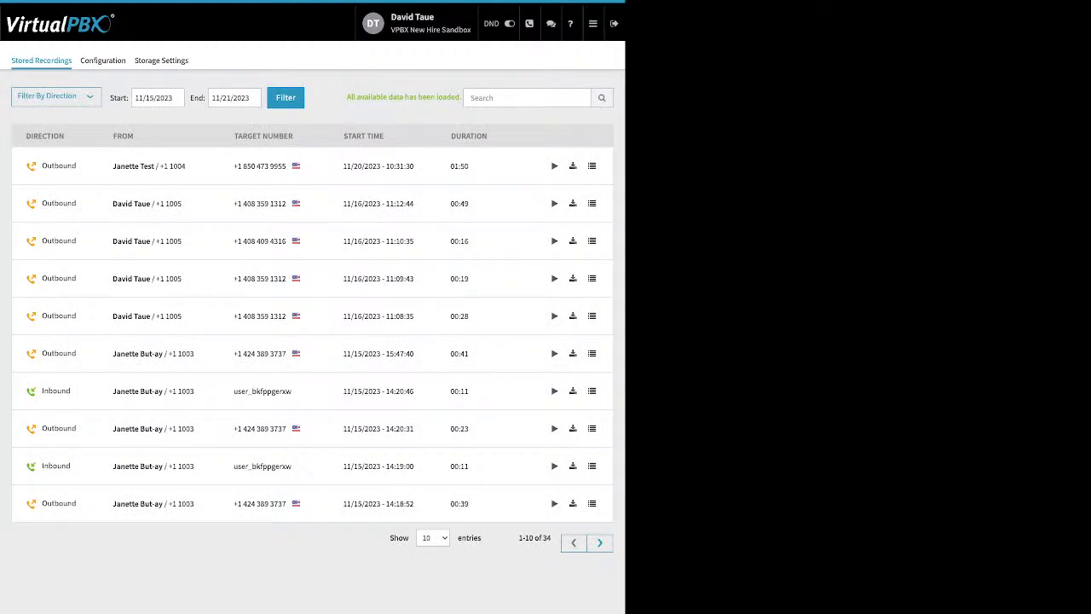
left_click(593, 24)
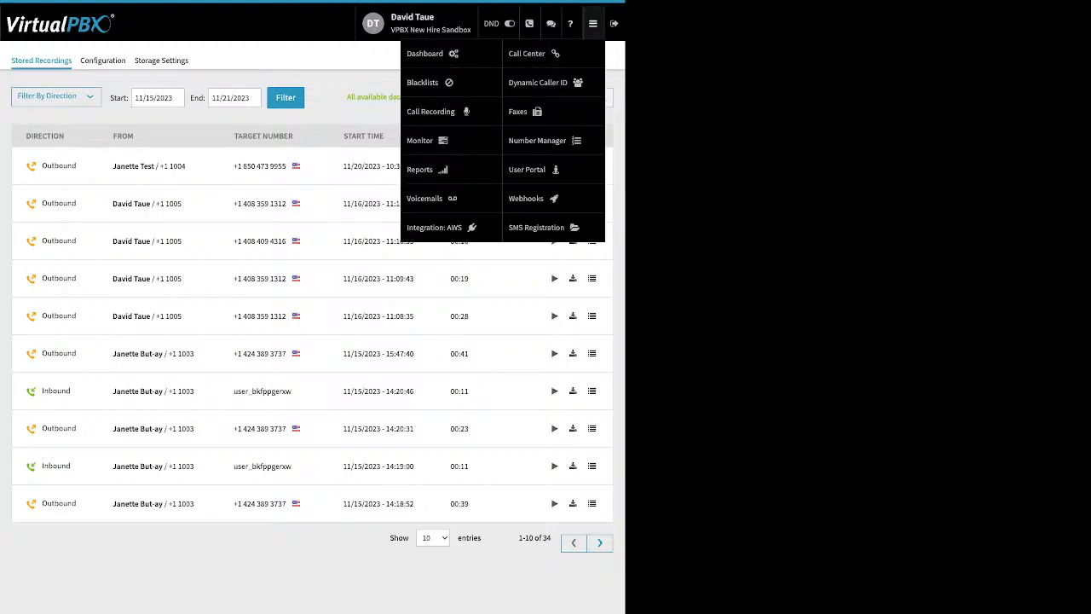
Step: Open the call monitor and compare the Devices and Employees lists under the Available, Busy and All filters
left_click(422, 139)
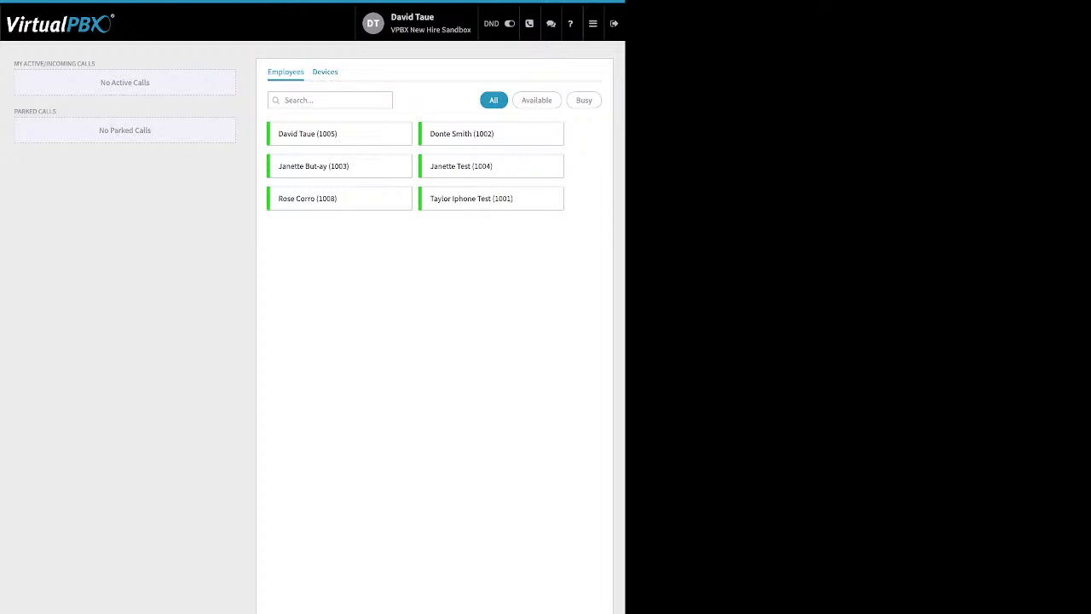
left_click(325, 73)
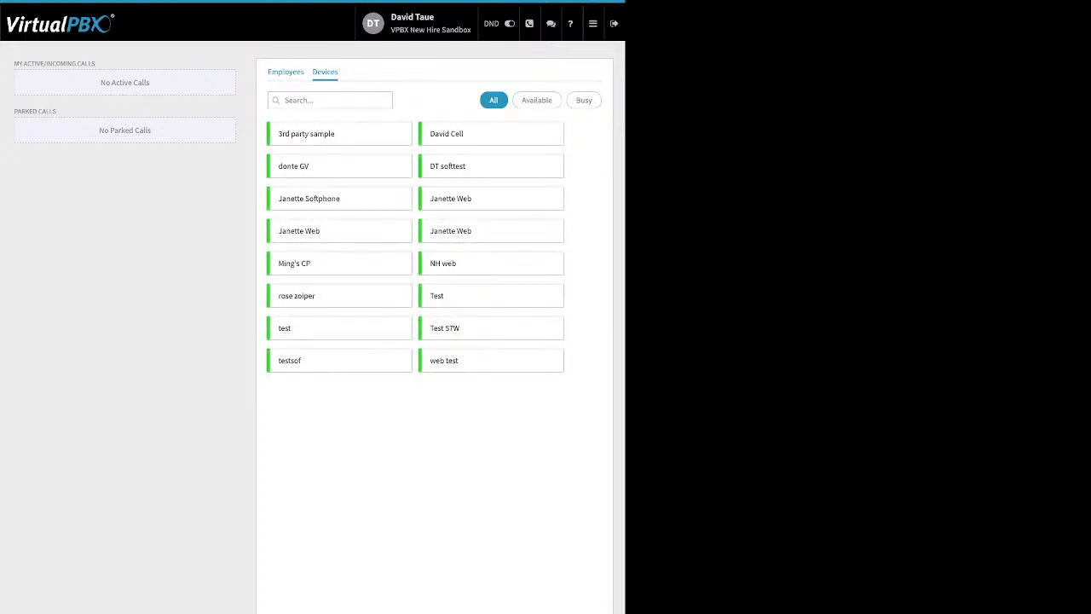
left_click(285, 72)
left_click(537, 100)
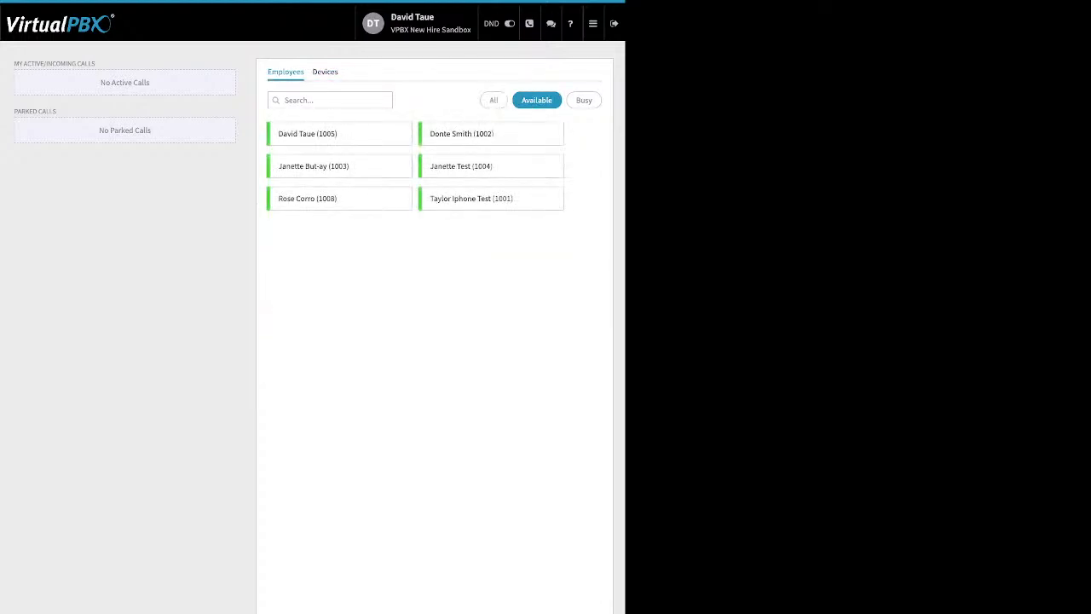
left_click(584, 99)
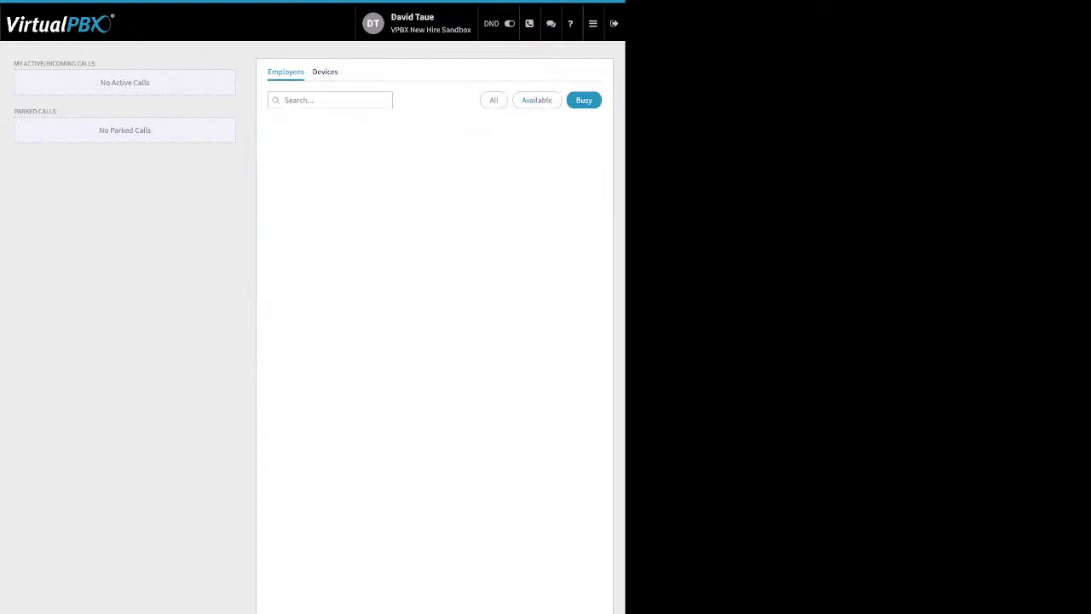
left_click(494, 100)
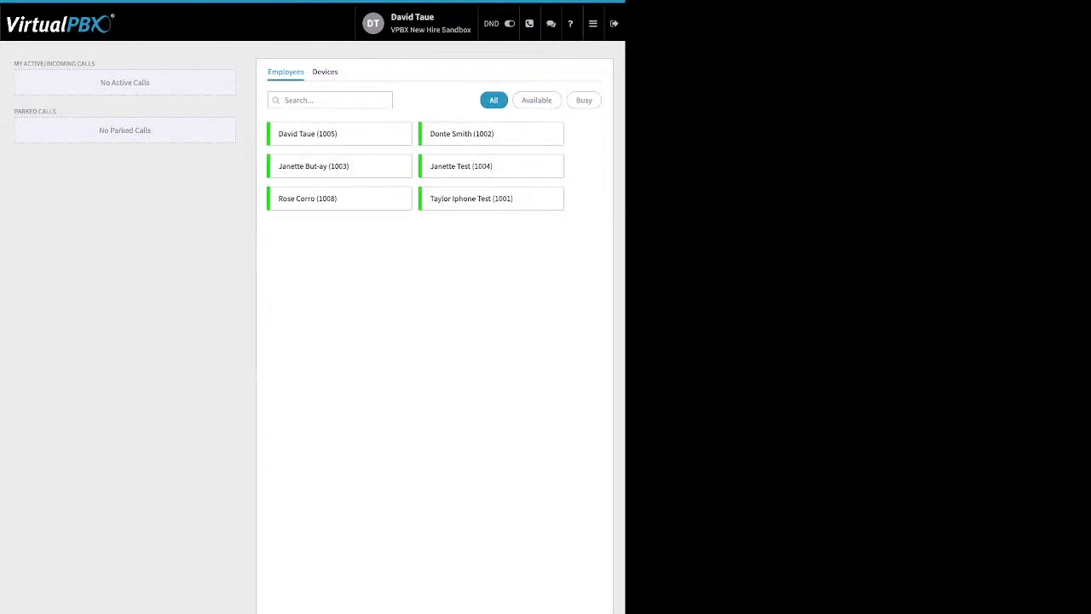
Step: Highlight the active/incoming calls and parked calls areas of the monitor, both currently empty
left_click_drag(97, 64, 24, 64)
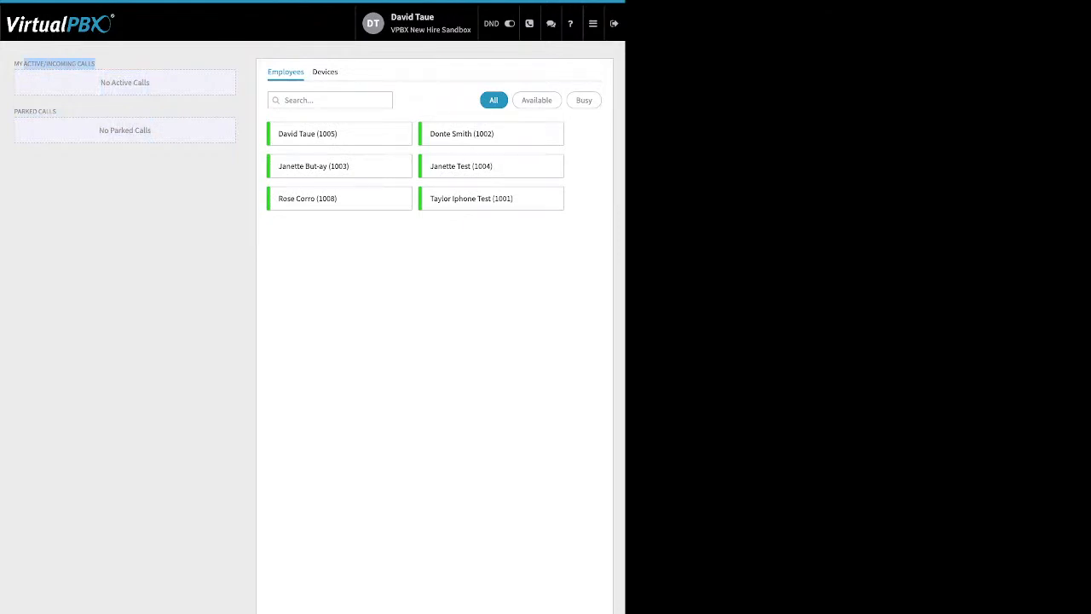
left_click(25, 64)
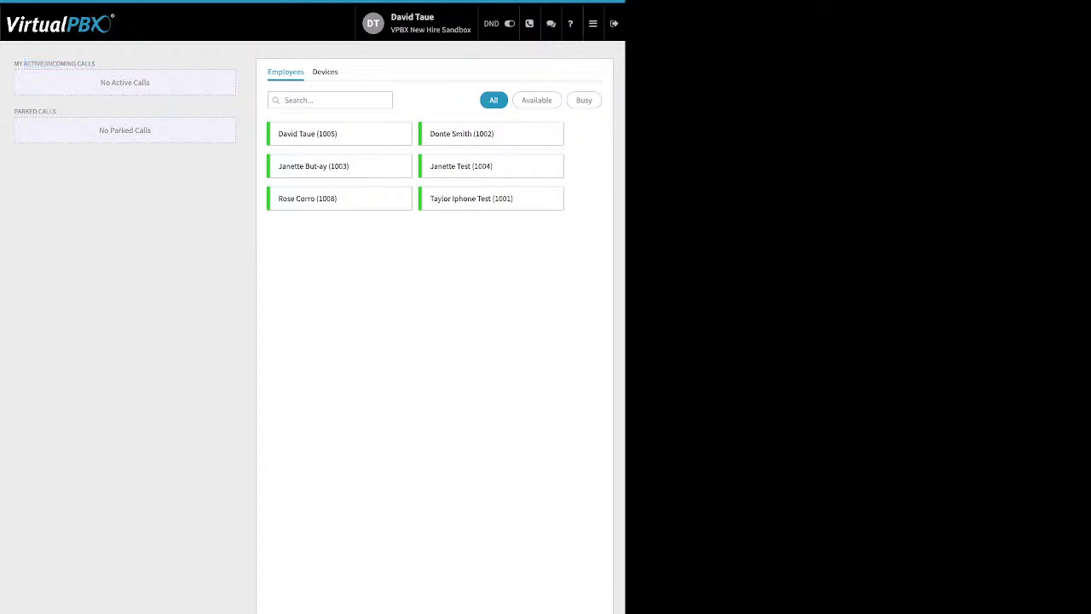
left_click_drag(56, 112, 14, 112)
mouse_move(594, 23)
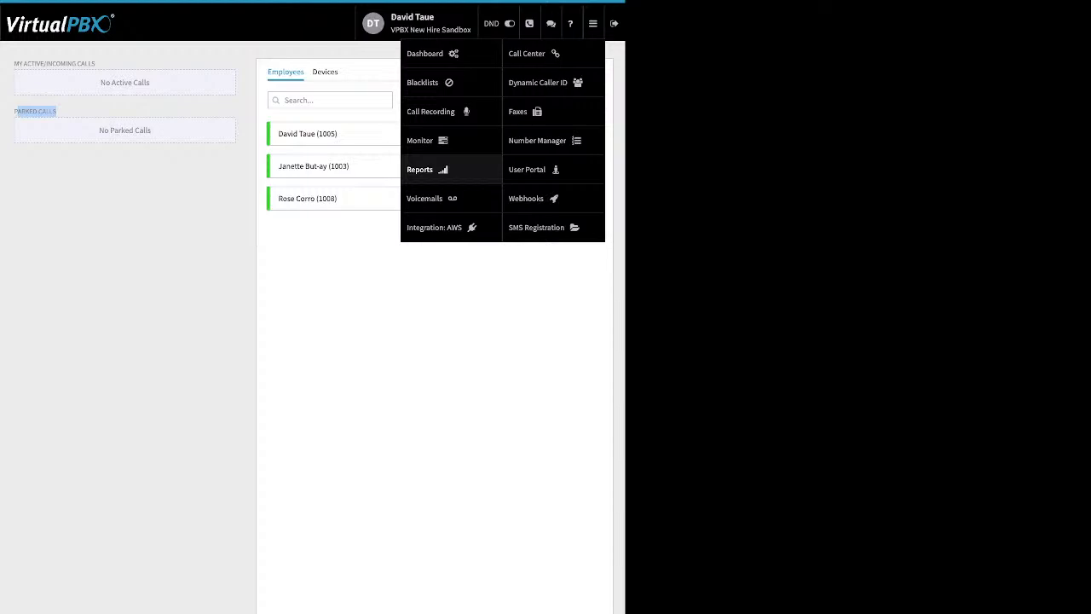
Step: Open Received Voicemails and load the signed-in user's voicemail box from Select a Voicemail Box
left_click(428, 199)
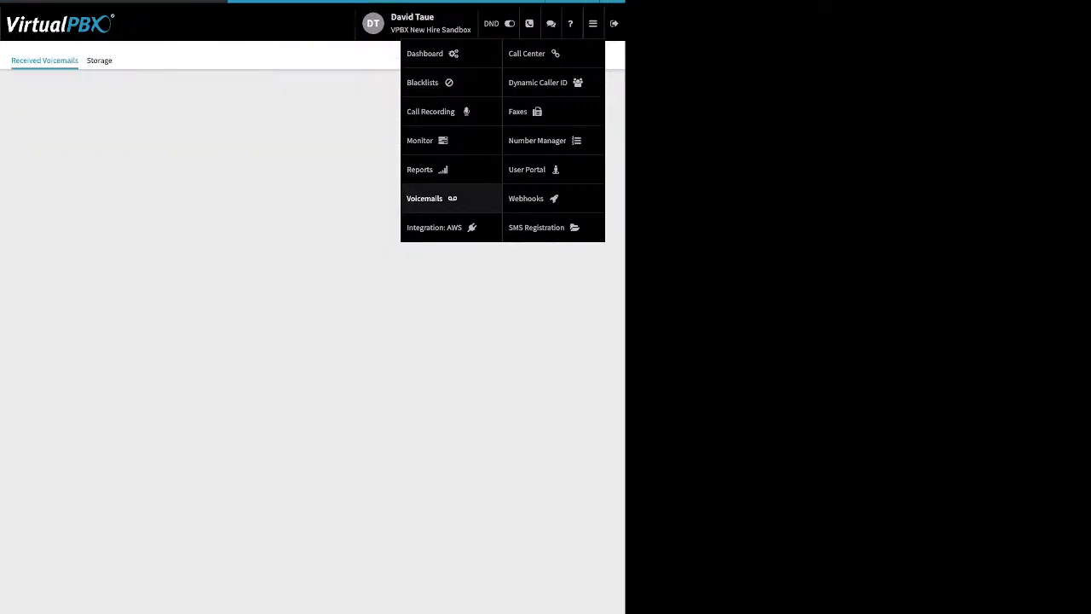
left_click(313, 178)
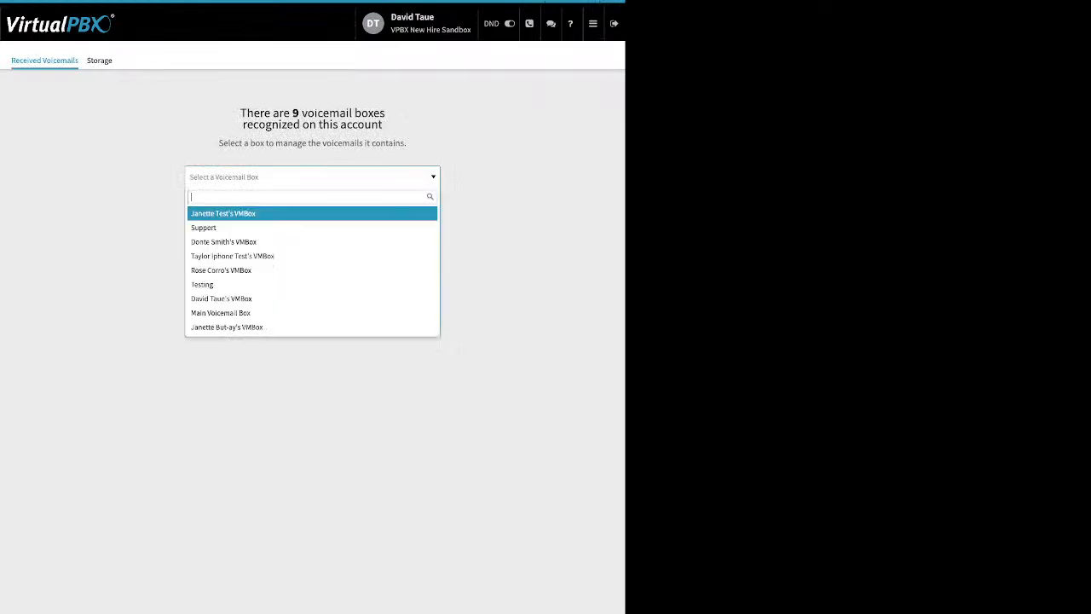
type("da")
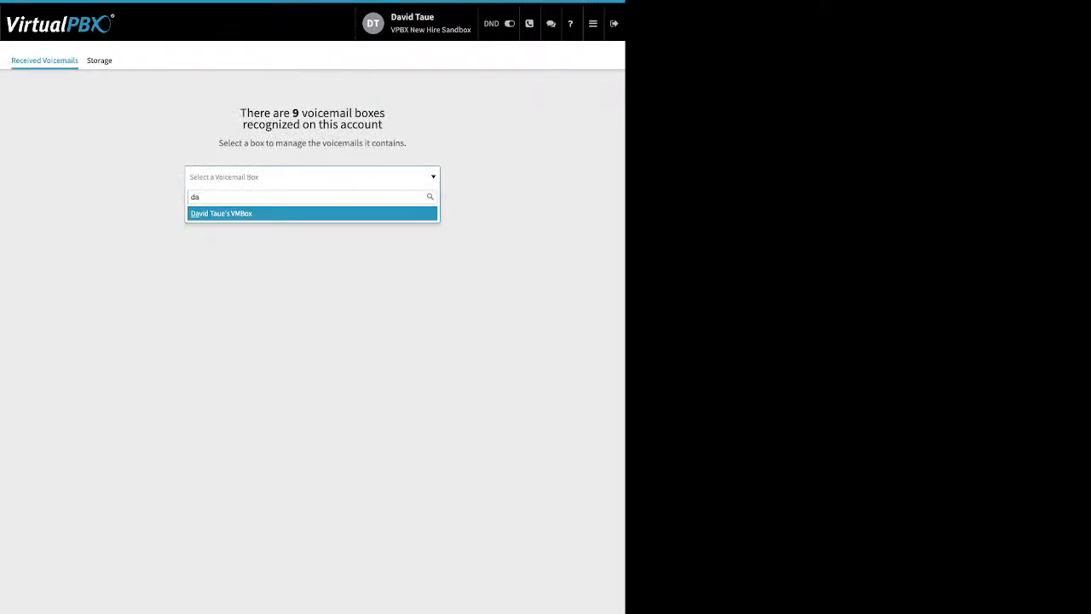
key("Return")
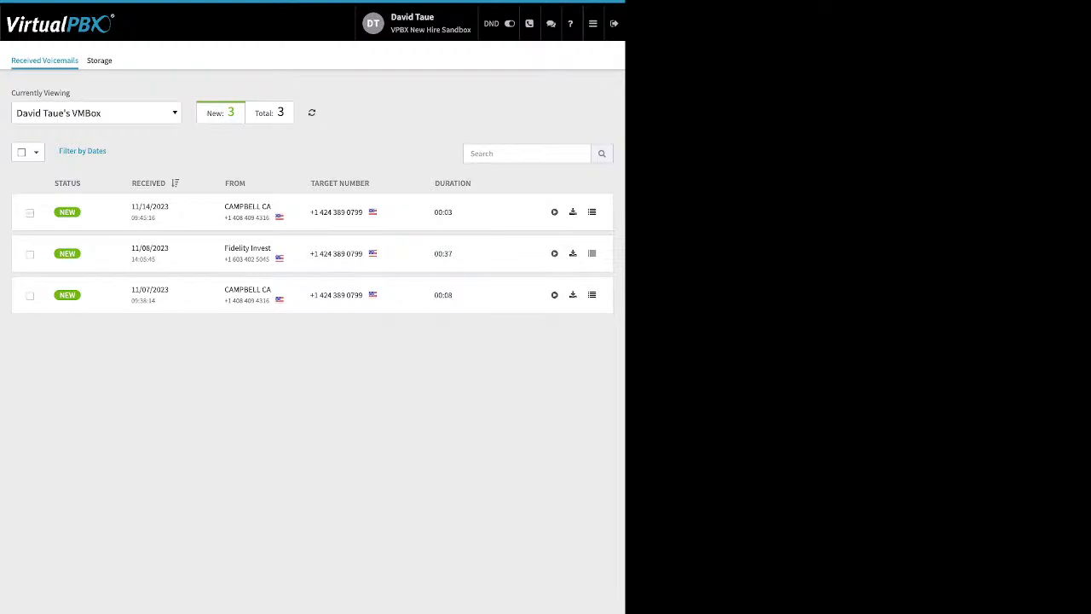
Step: Tick the newest of the three voicemails and preview the Move To and Mark menus
left_click(30, 213)
left_click(109, 150)
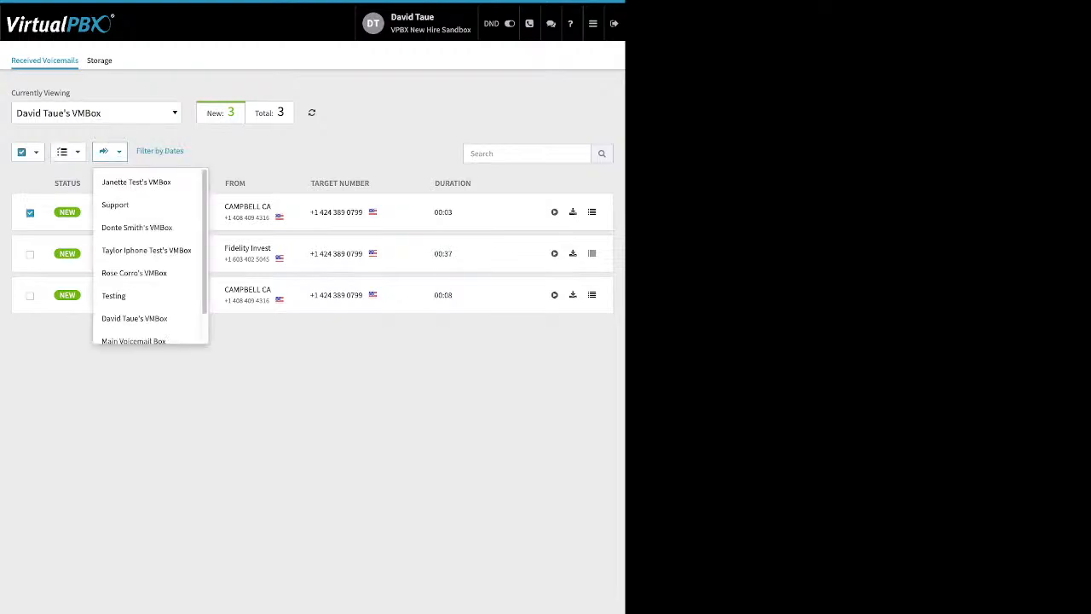
left_click(68, 150)
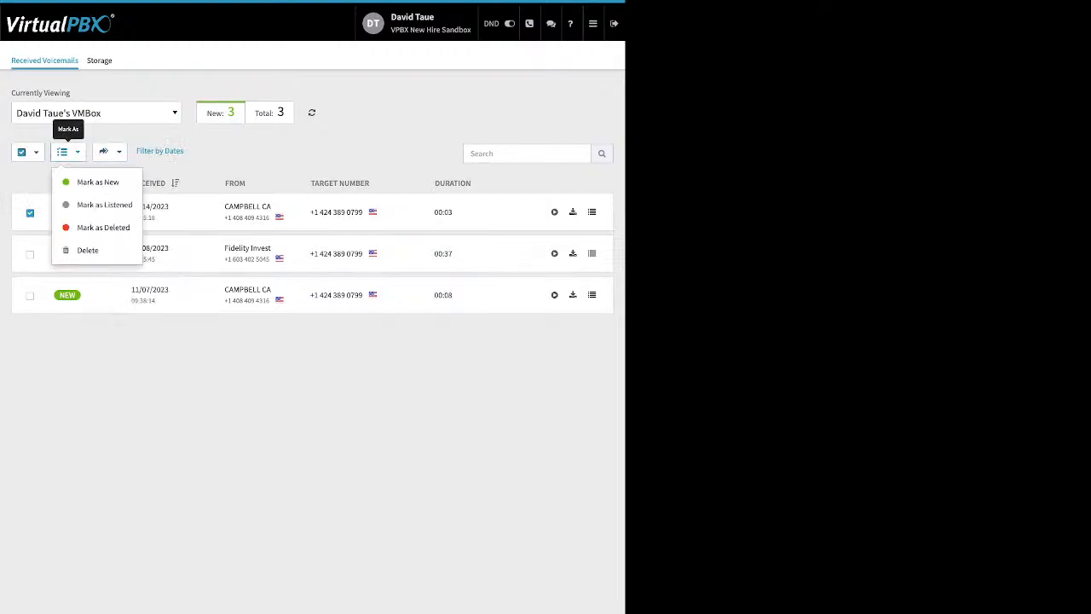
left_click(68, 151)
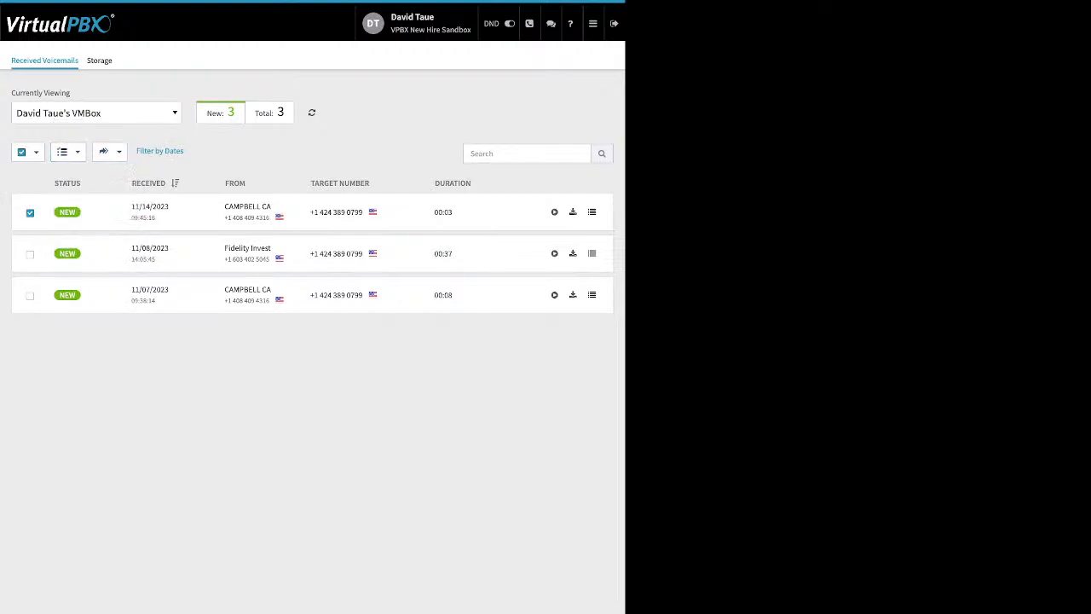
left_click(593, 24)
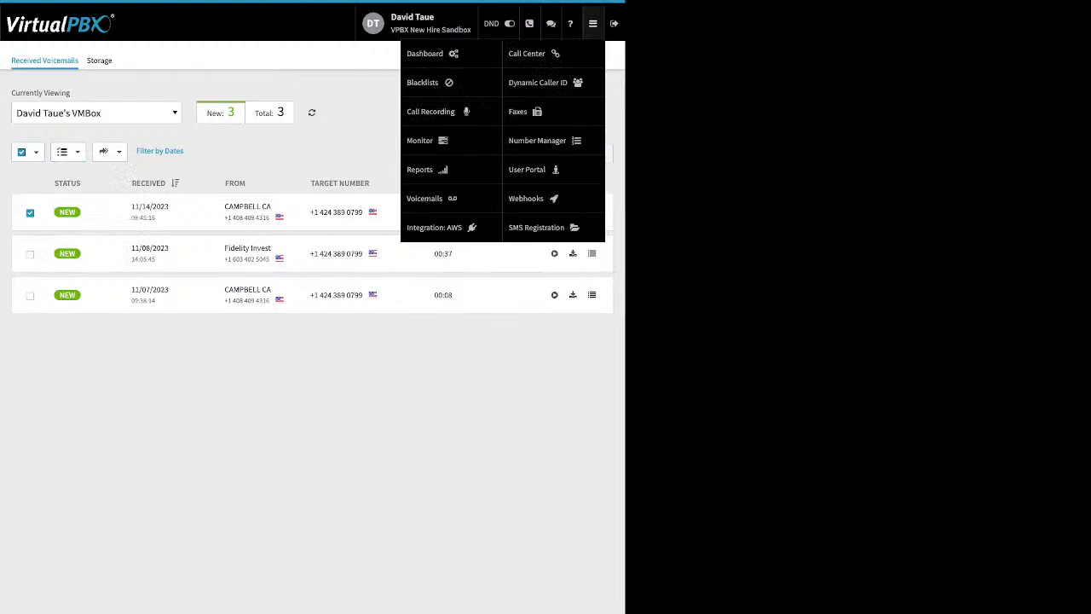
Step: Open the first AWS account's configuration and review its Access Key ID, bucket awstestdrivebucket and host s3.amazonaws.com
left_click(434, 226)
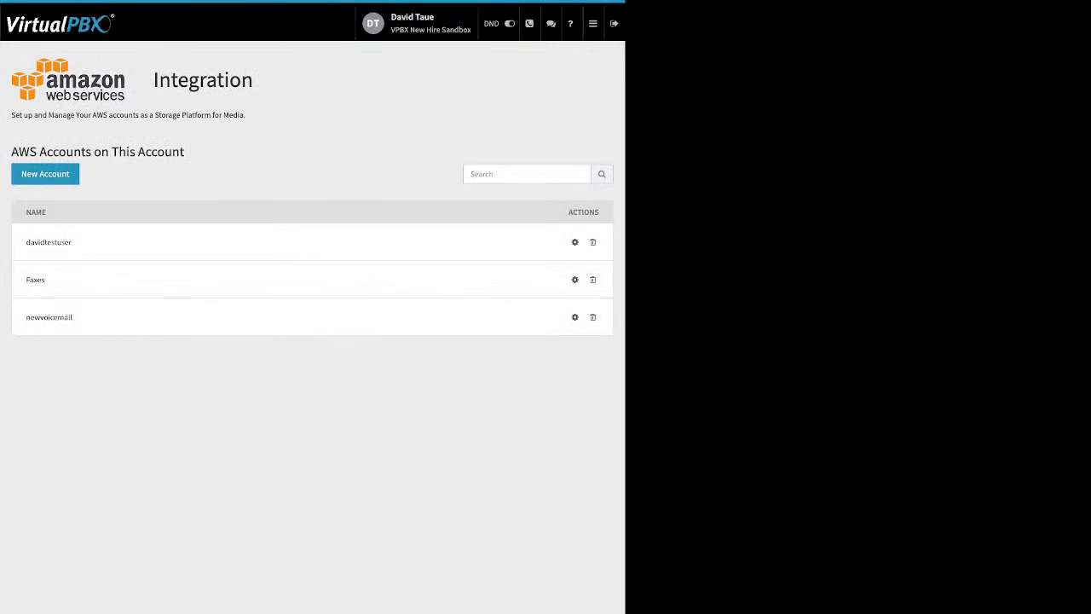
left_click(574, 242)
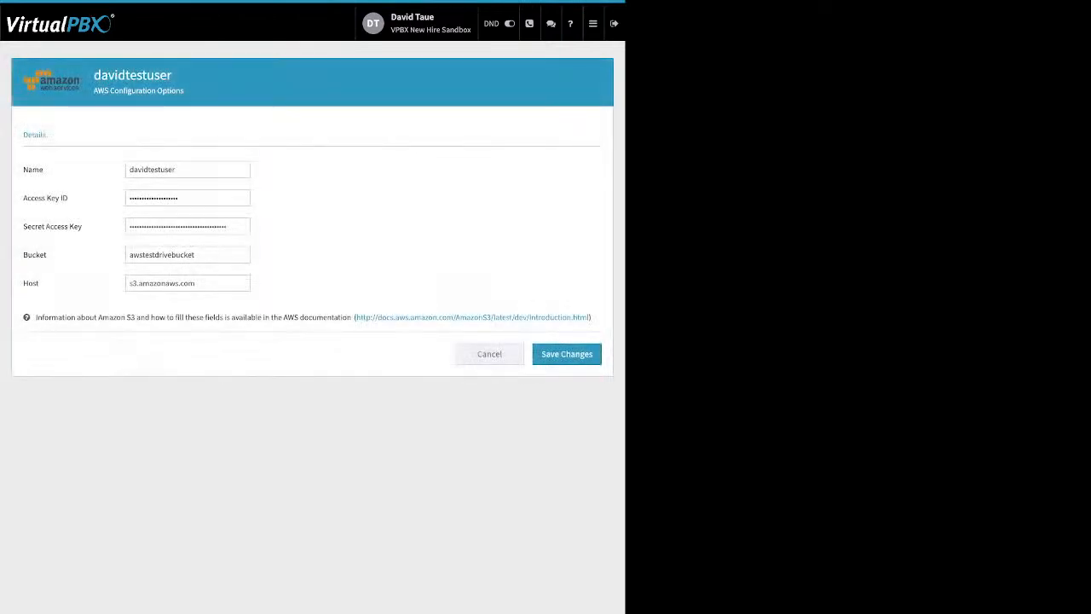
left_click_drag(69, 198, 23, 227)
left_click_drag(50, 283, 23, 255)
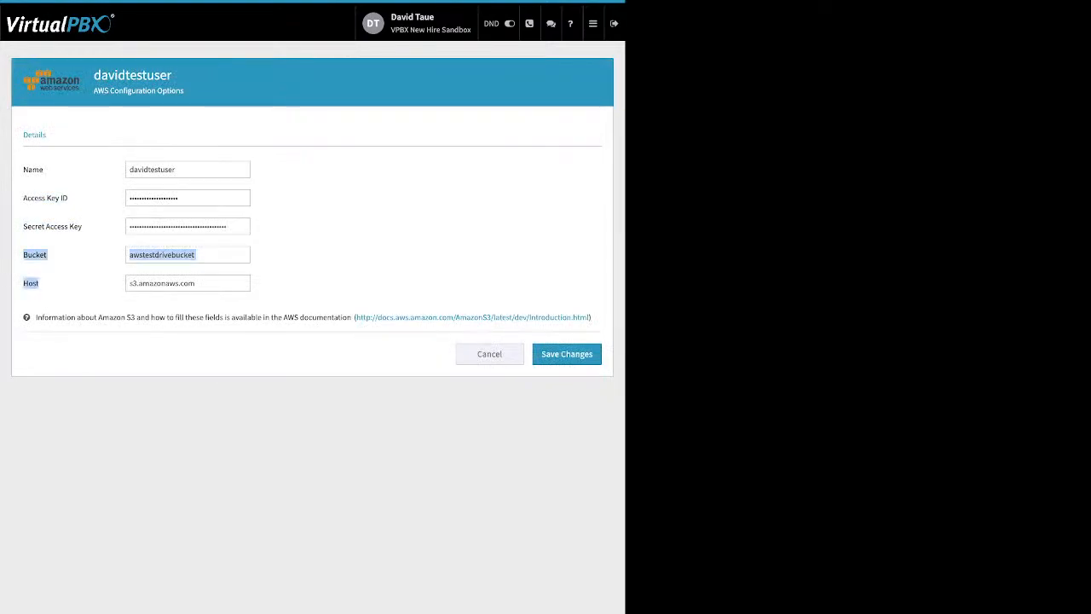
left_click(27, 257)
left_click(594, 24)
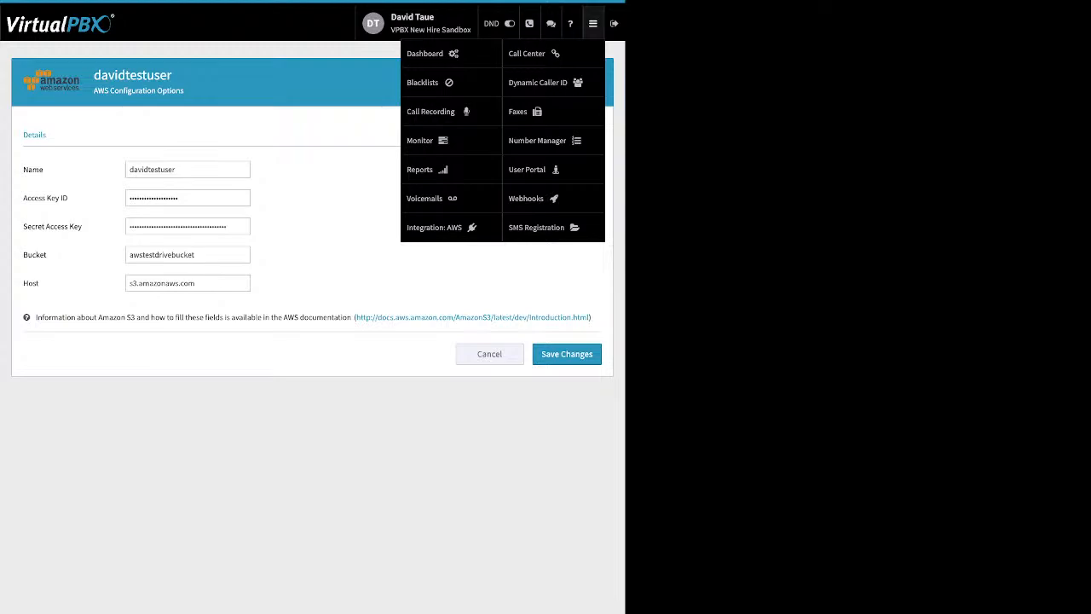
mouse_move(594, 24)
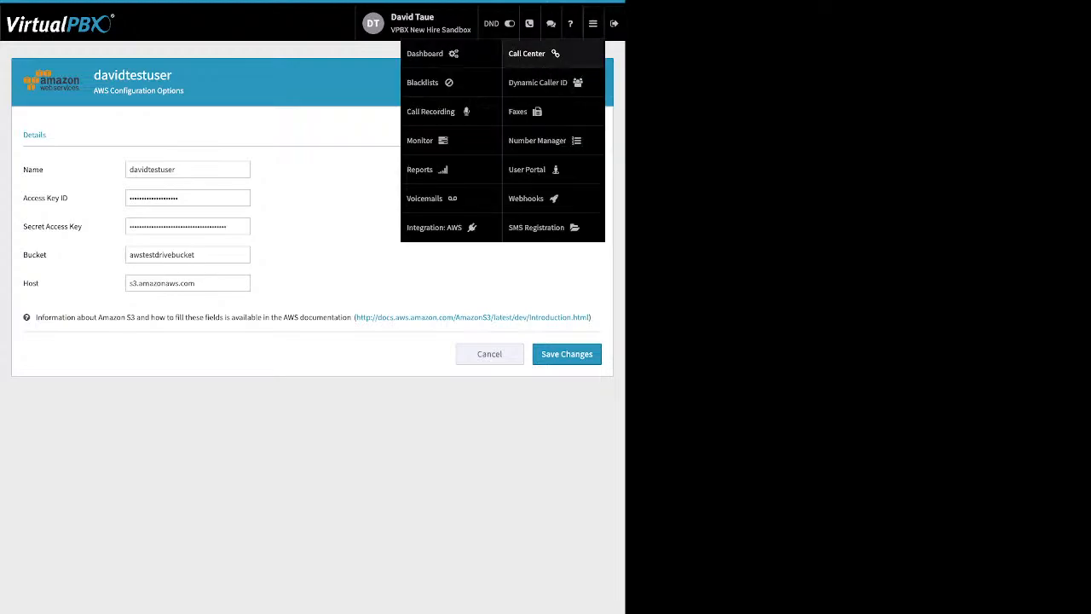
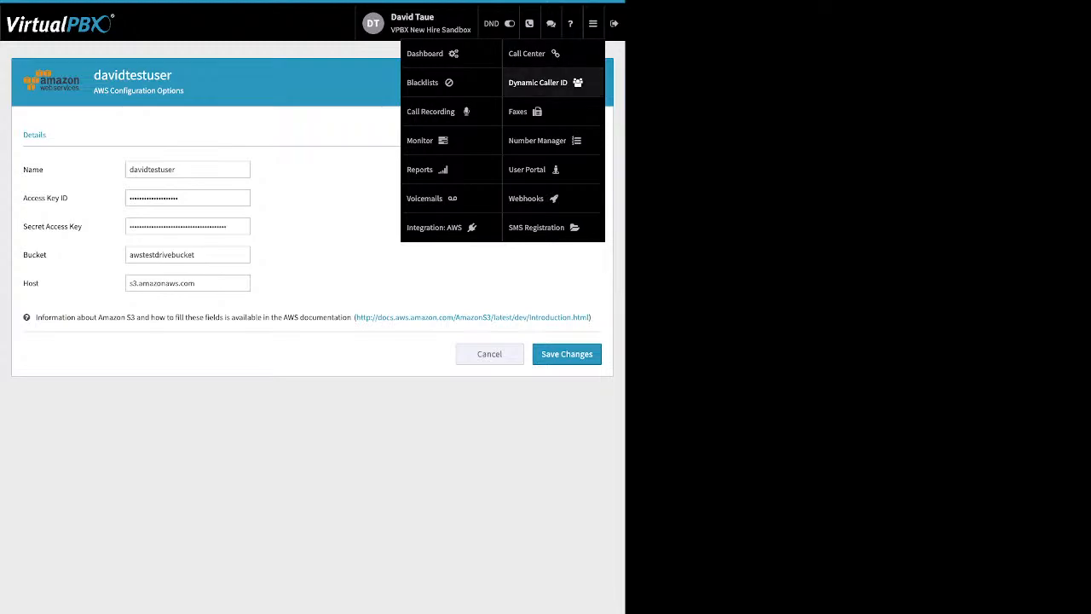
Step: Open the Dynamic Caller ID page listing the enabled LA and Vegas rules
left_click(538, 82)
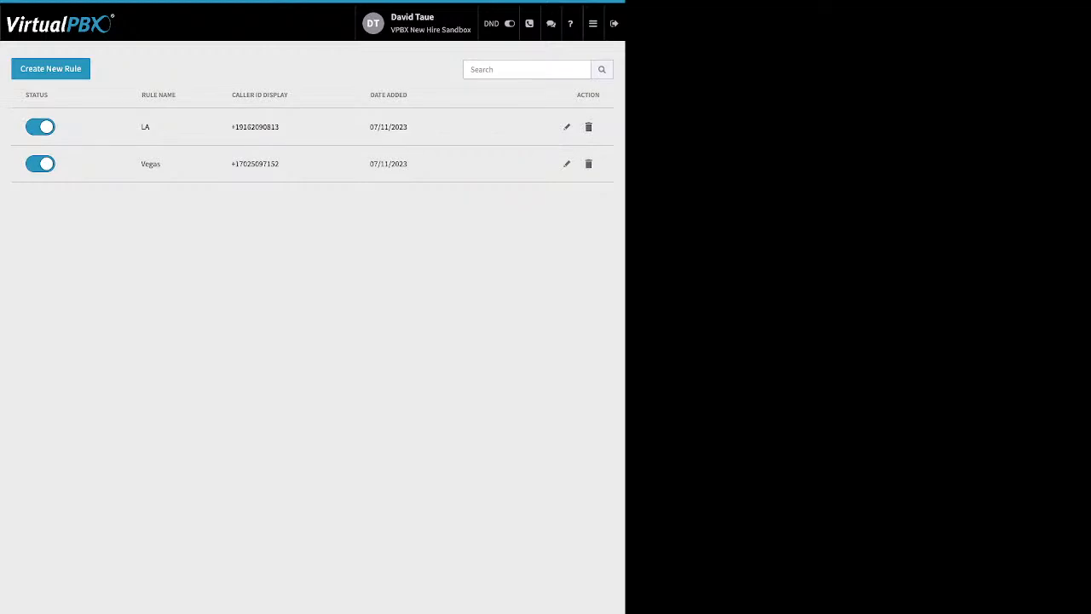
left_click(567, 163)
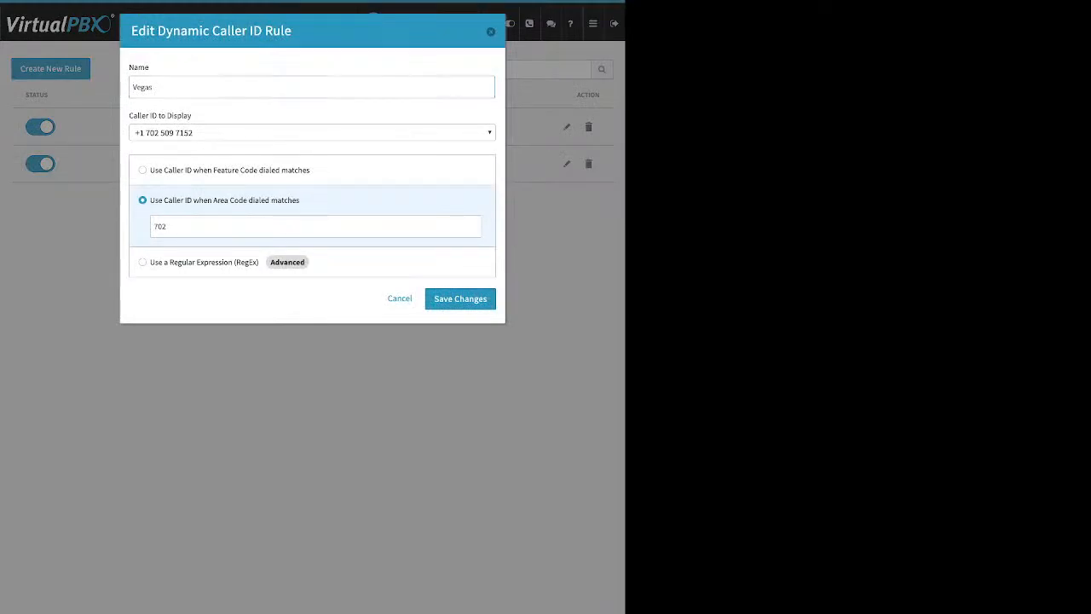
left_click(489, 133)
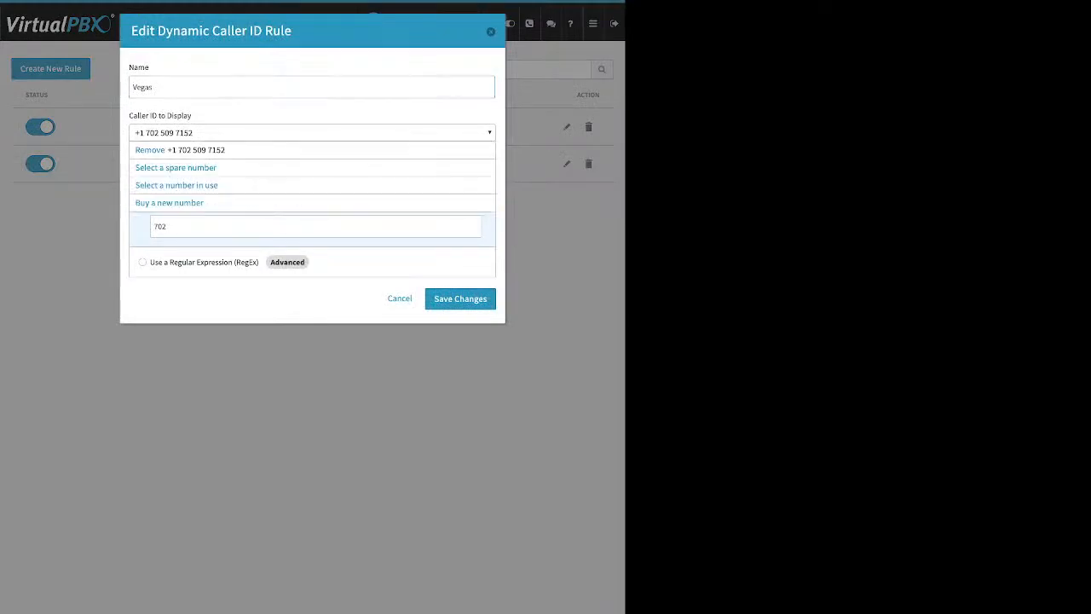
left_click(154, 227)
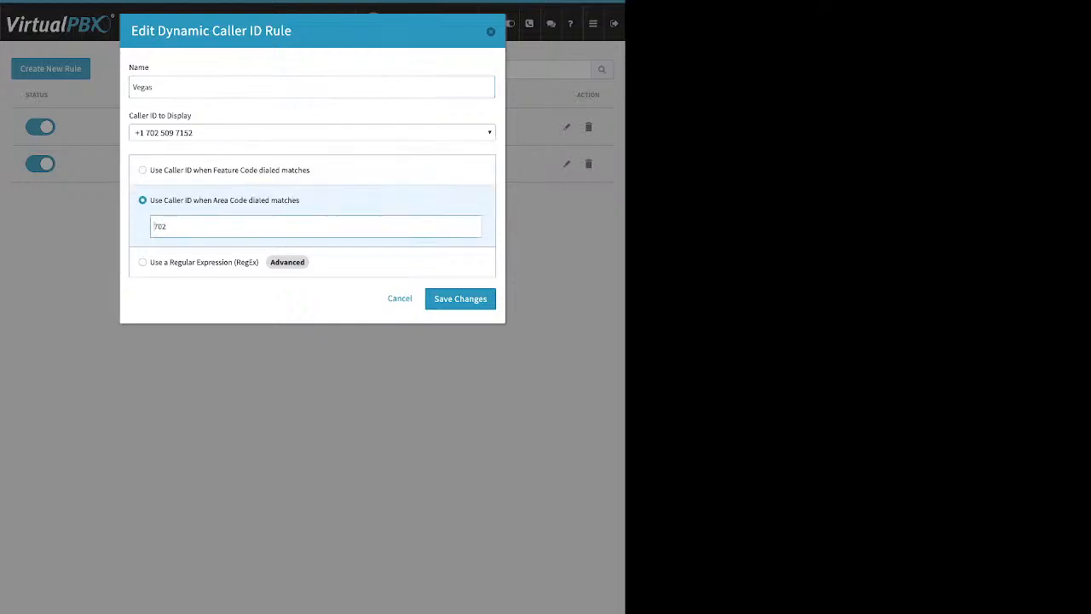
left_click(166, 227)
key("ctrl+a")
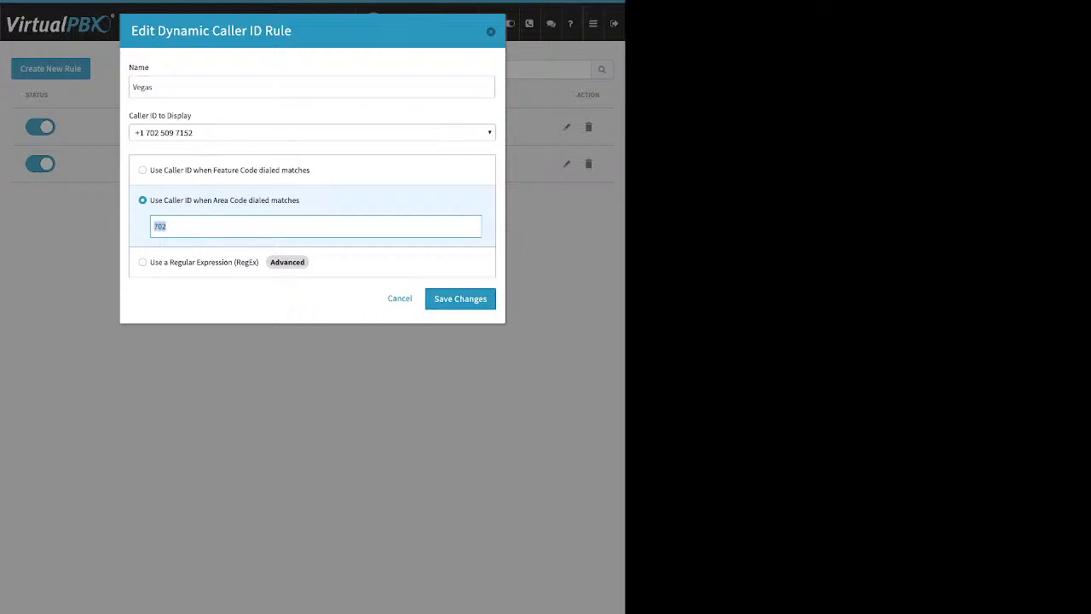
triple_click(160, 116)
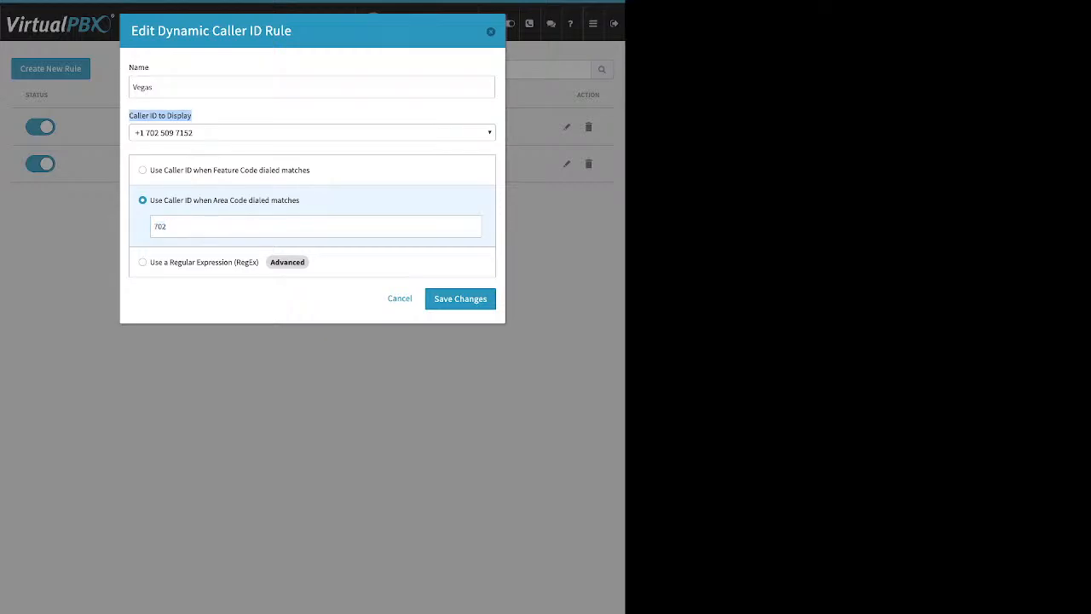
key("Escape")
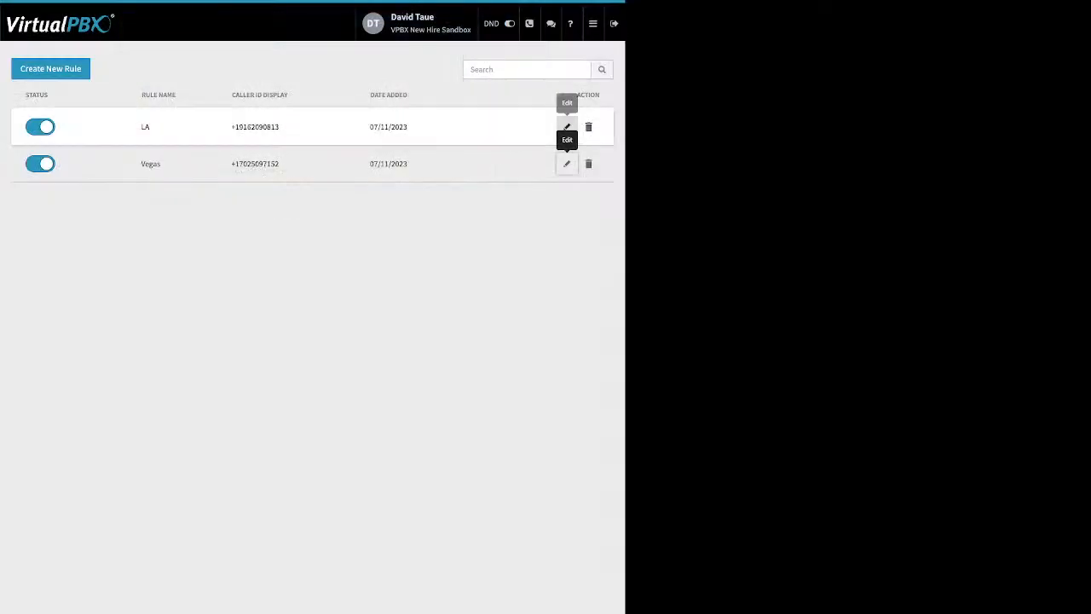
left_click(566, 127)
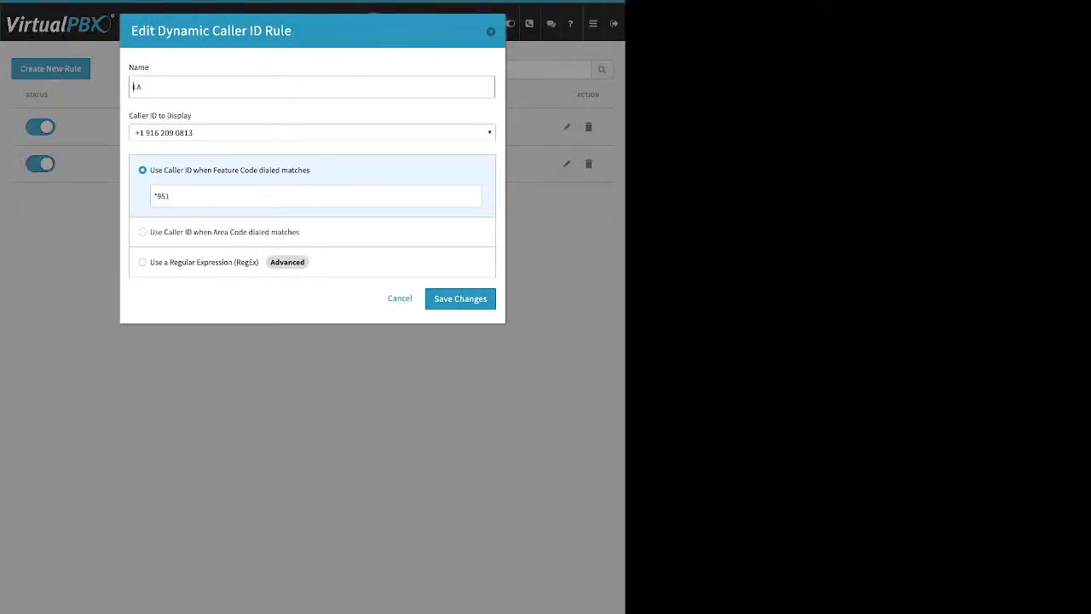
left_click_drag(170, 197, 153, 197)
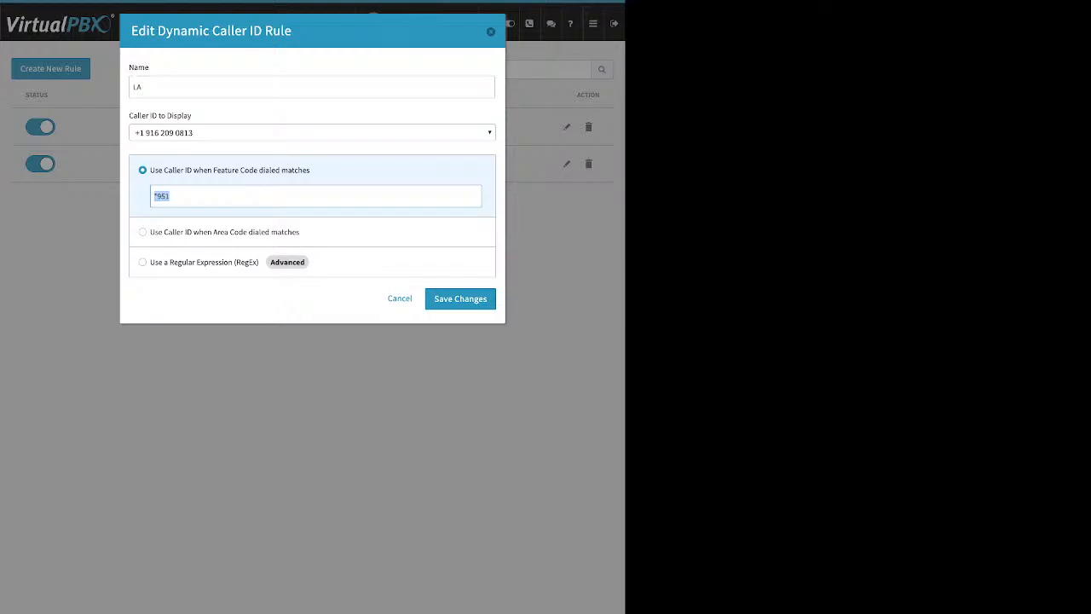
left_click(172, 196)
left_click(220, 133)
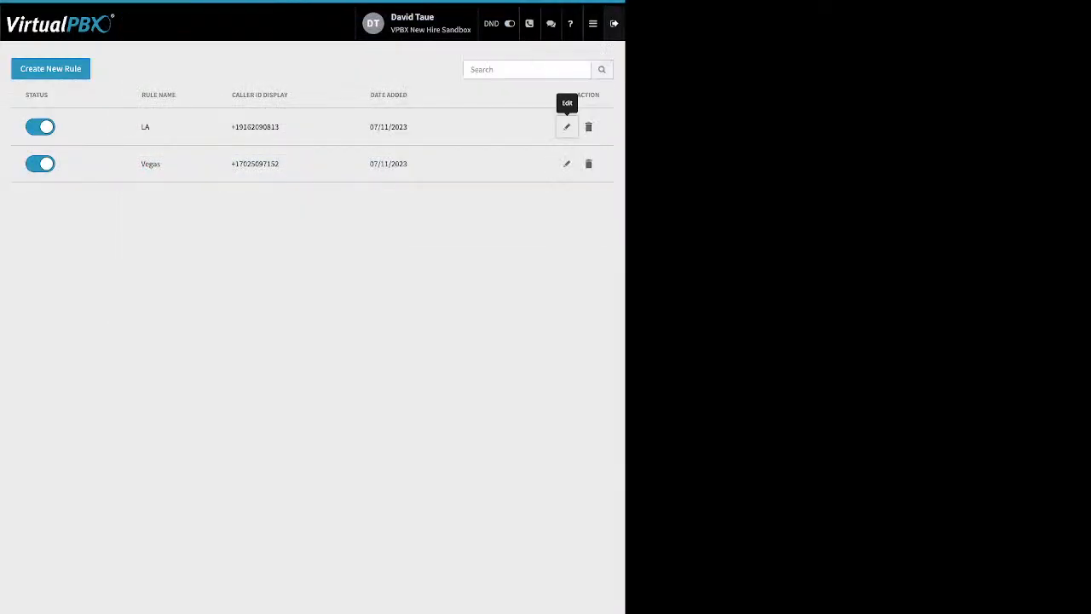
Step: Go to Faxes and view the Main Faxbox's inbound faxes
left_click(592, 23)
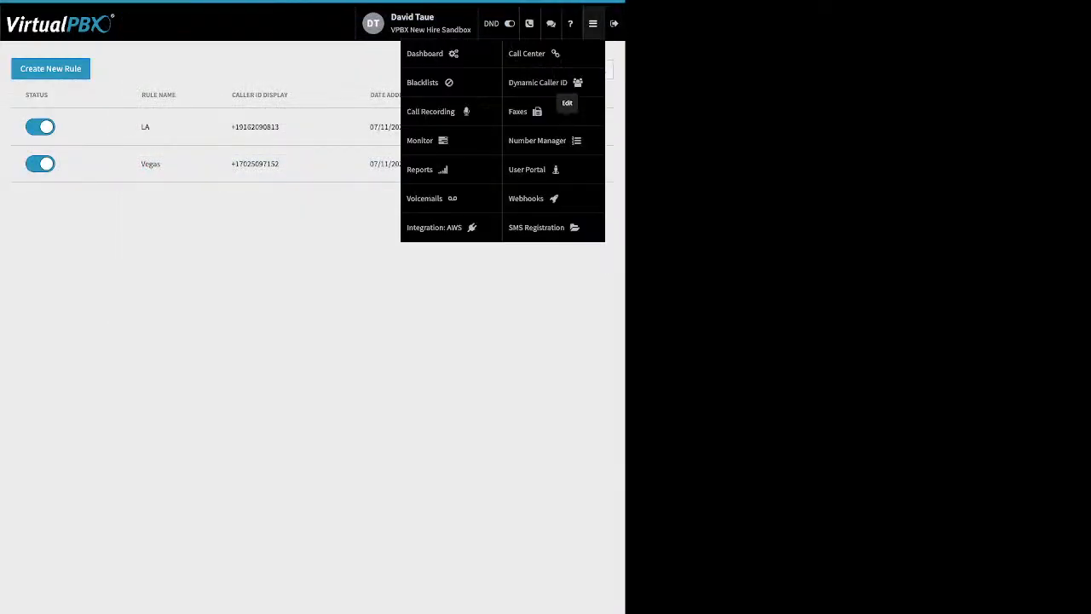
left_click(522, 111)
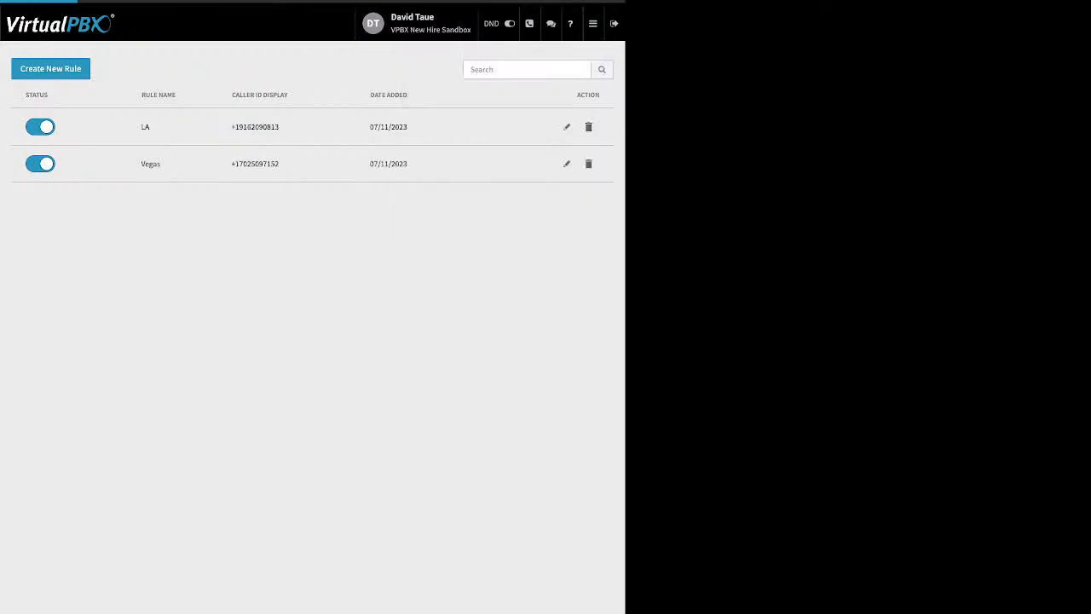
left_click(312, 165)
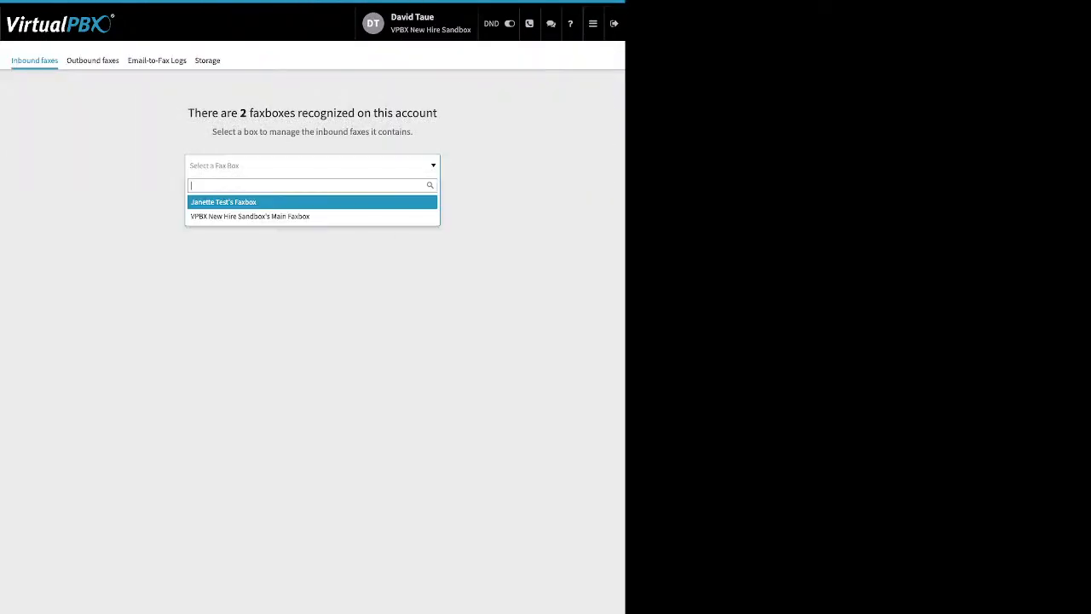
left_click(250, 217)
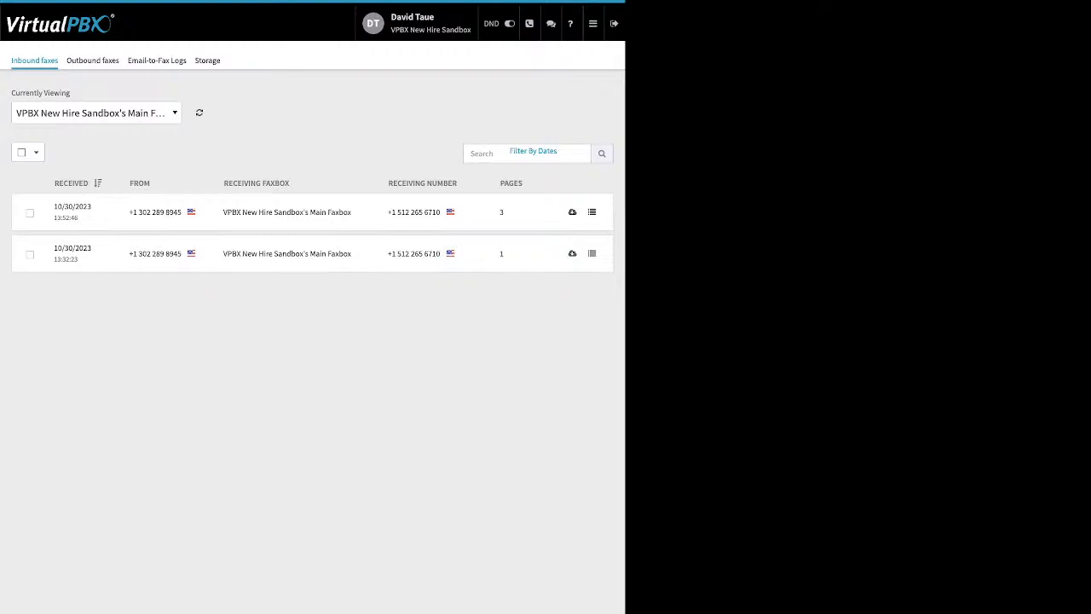
Step: Review the Main Faxbox's outbound faxes, then check the empty Email-to-Fax Logs
left_click(92, 61)
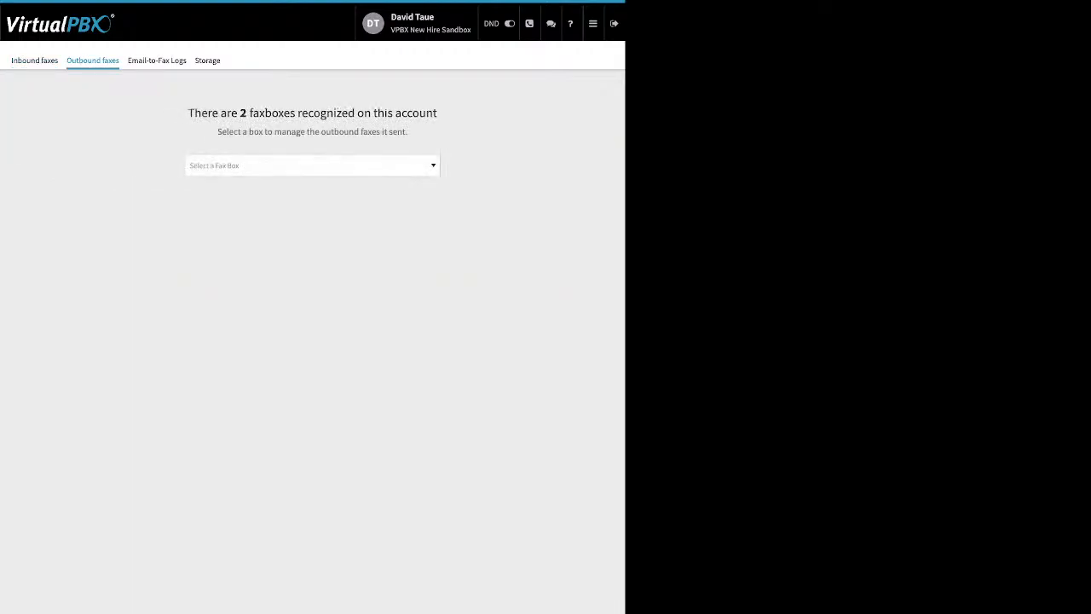
left_click(312, 165)
left_click(312, 216)
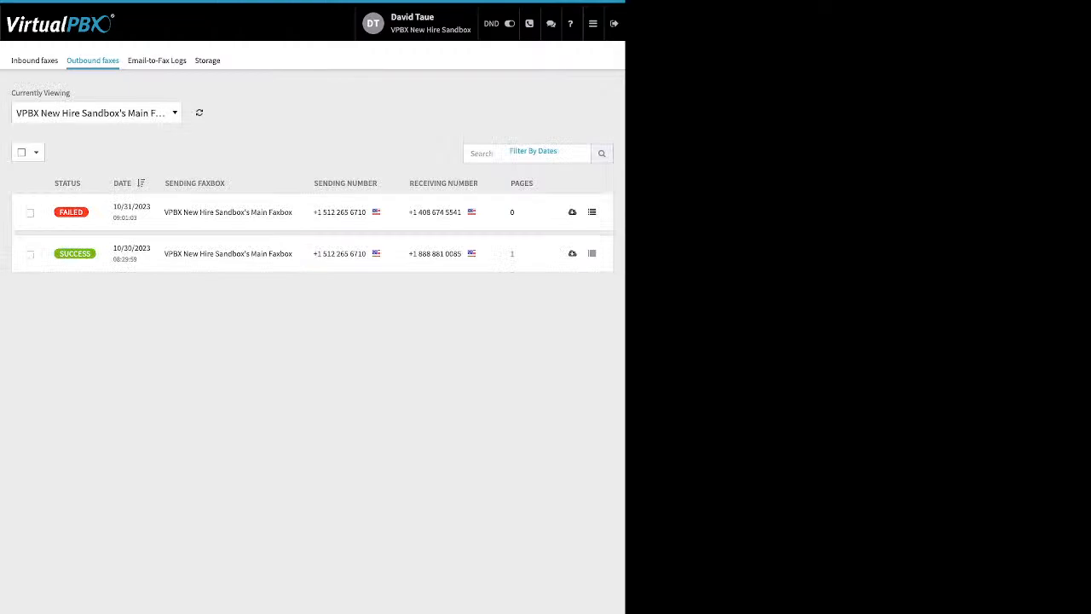
mouse_move(71, 212)
left_click(157, 61)
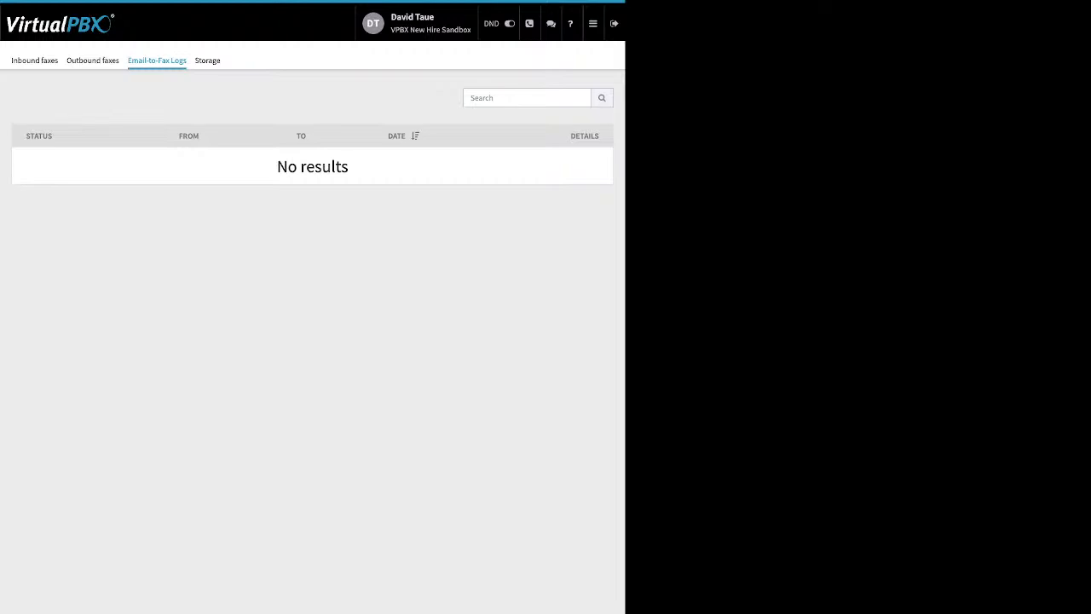
left_click(594, 24)
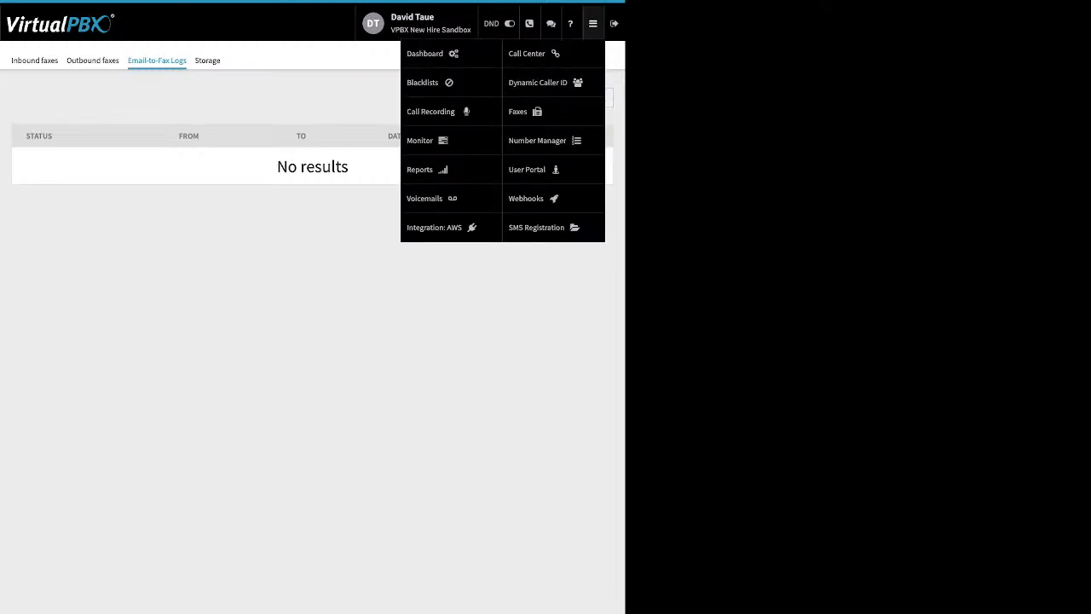
Step: Move from Number Manager to Webhooks and open a blank Create New Webhook form
left_click(538, 140)
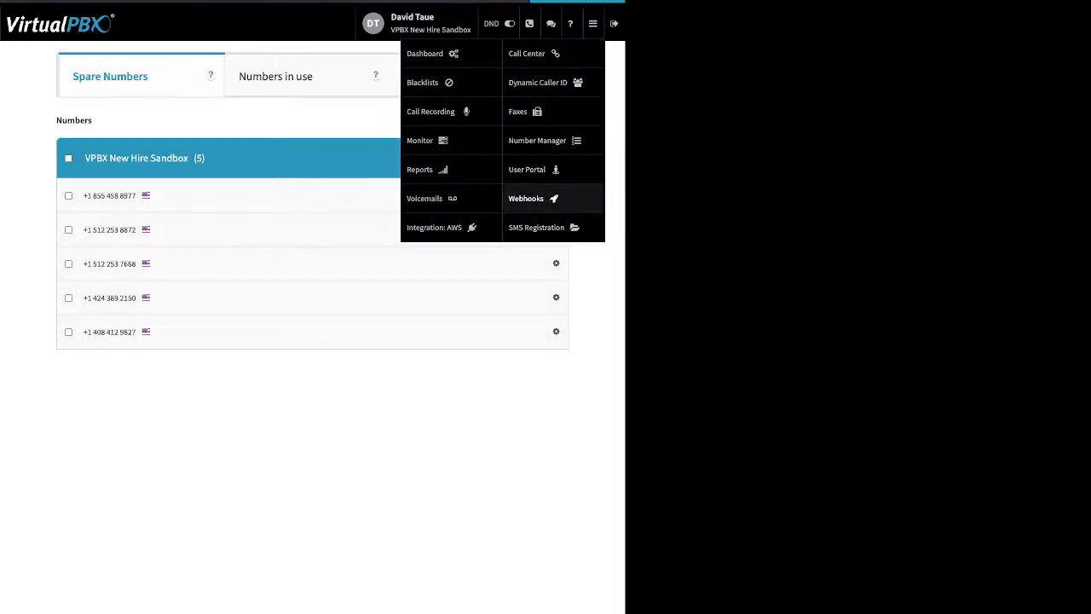
left_click(534, 199)
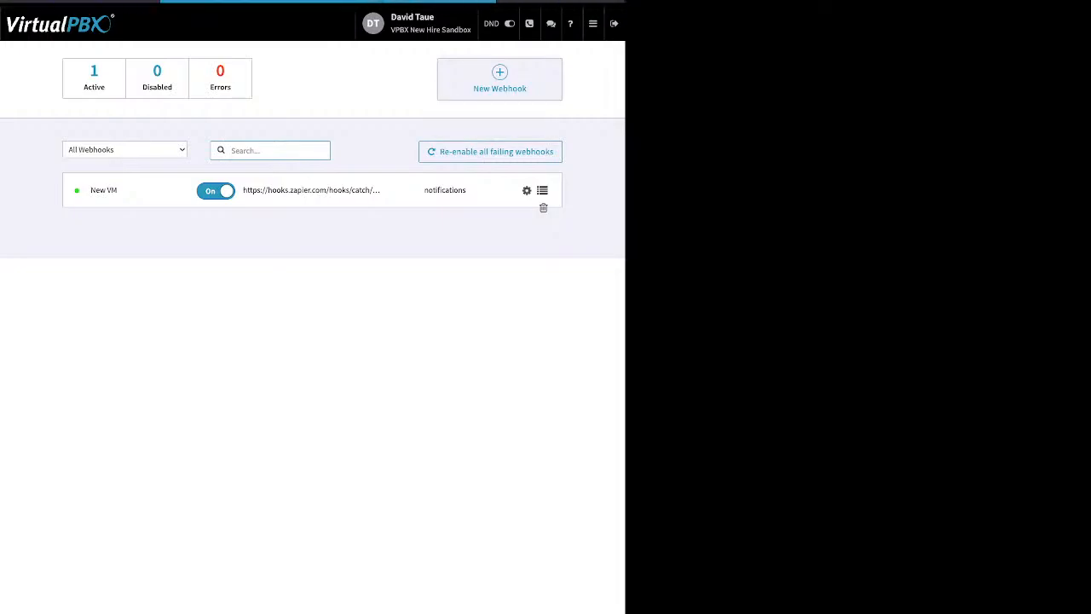
left_click(500, 80)
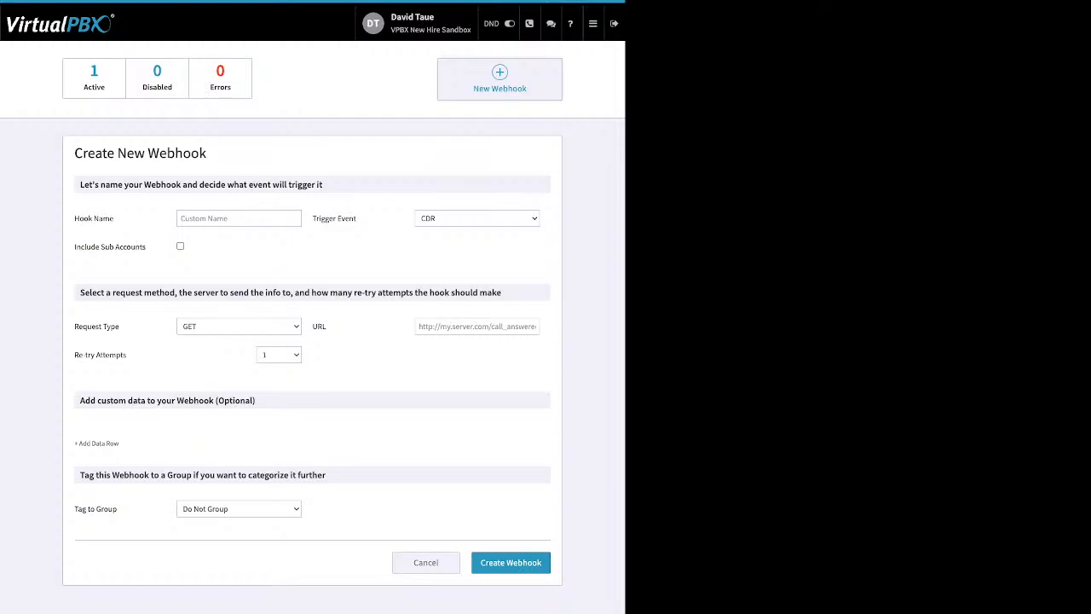
left_click(594, 24)
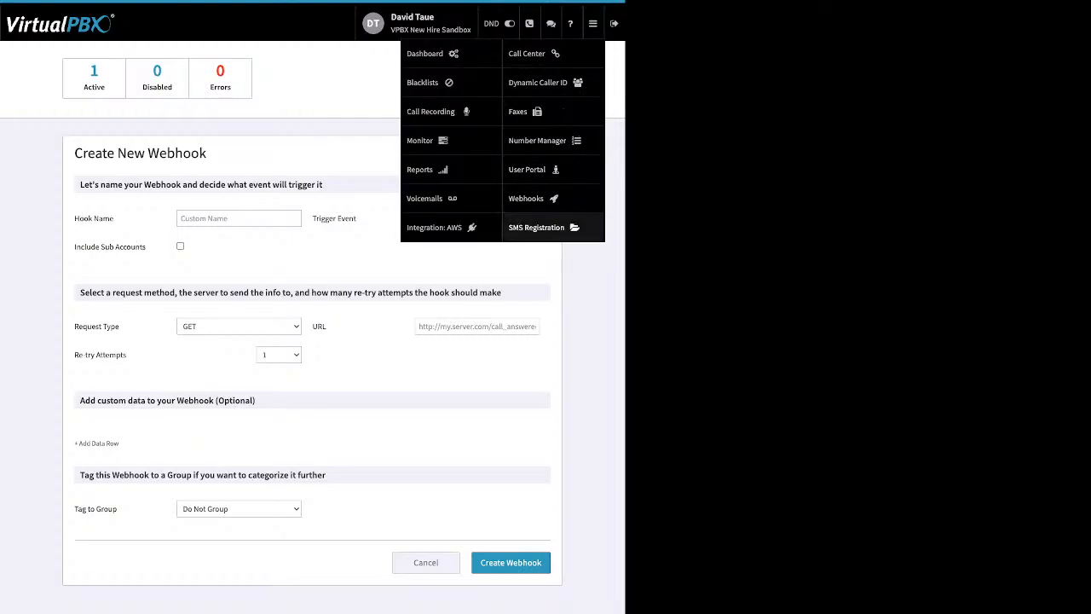
Step: Check SMS Registration's status, which shows the registration not yet submitted
left_click(536, 227)
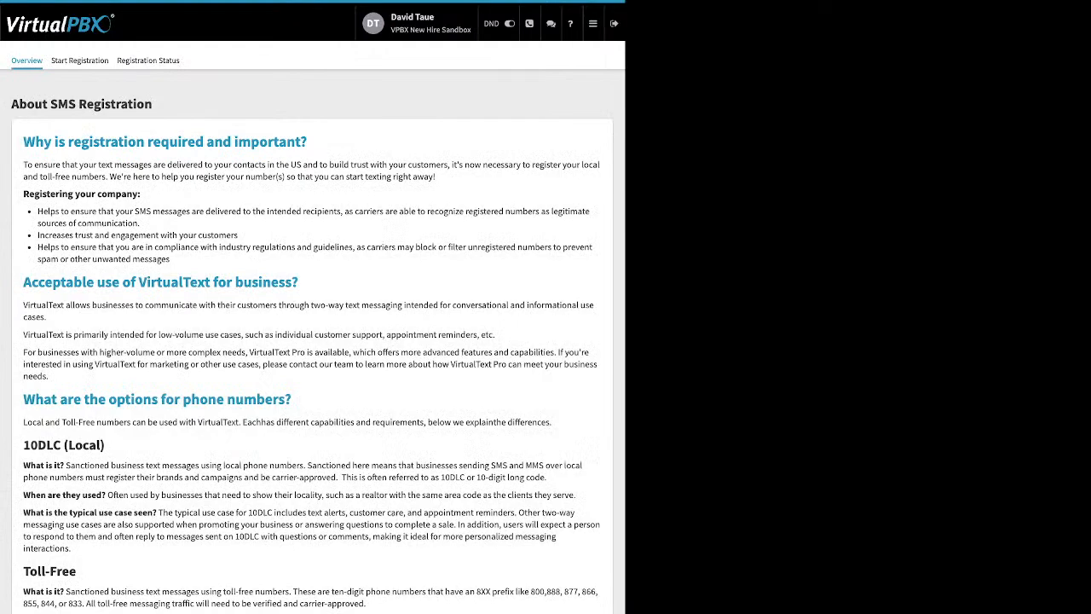
left_click(148, 61)
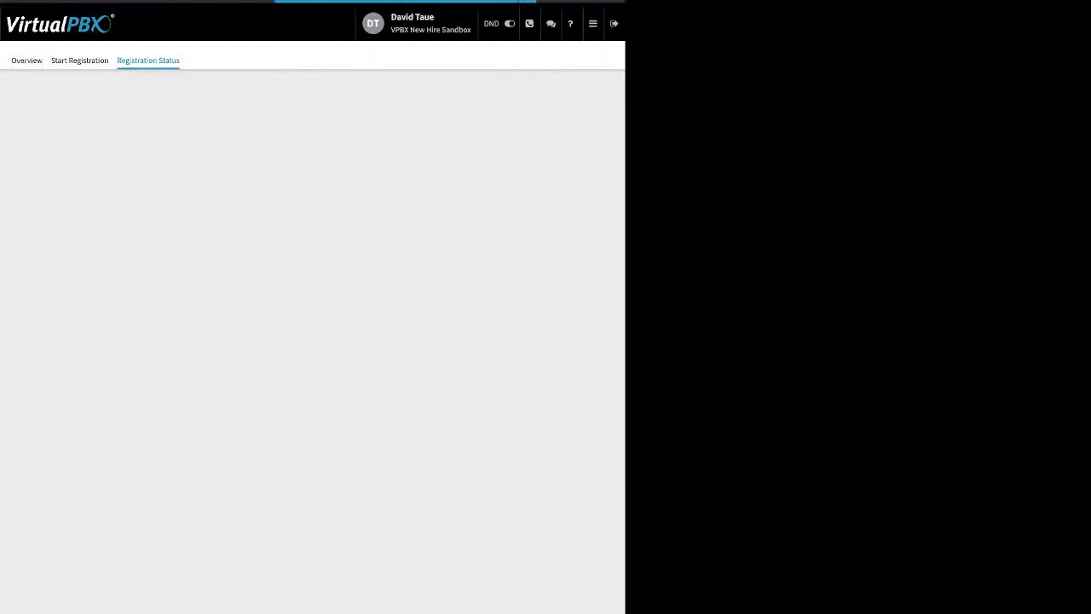
left_click(593, 23)
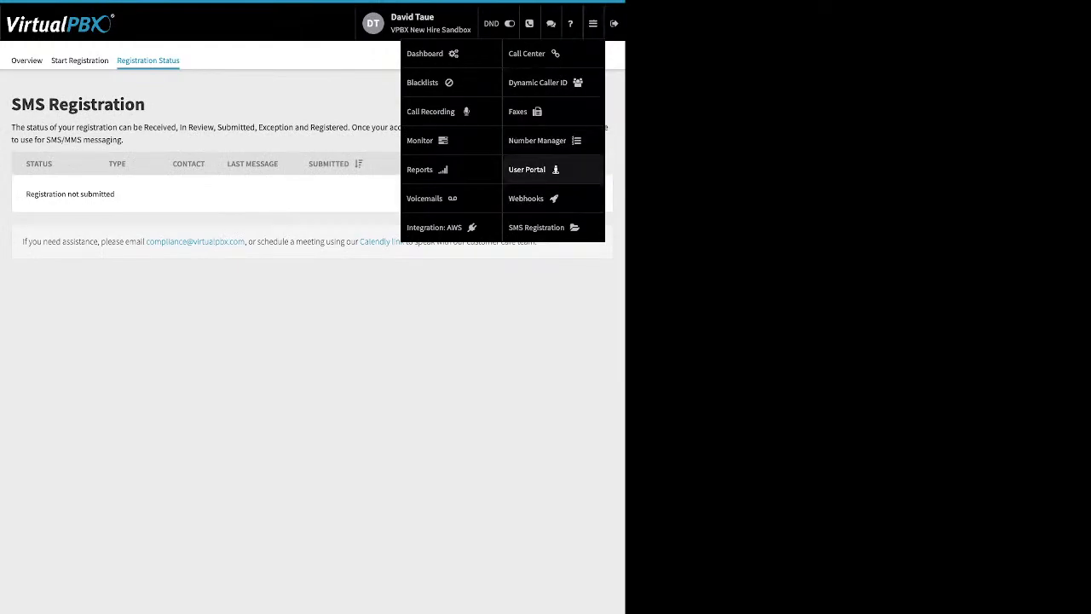
Step: Open the User Portal, tick the newest voicemail and preview its Actions list
left_click(528, 168)
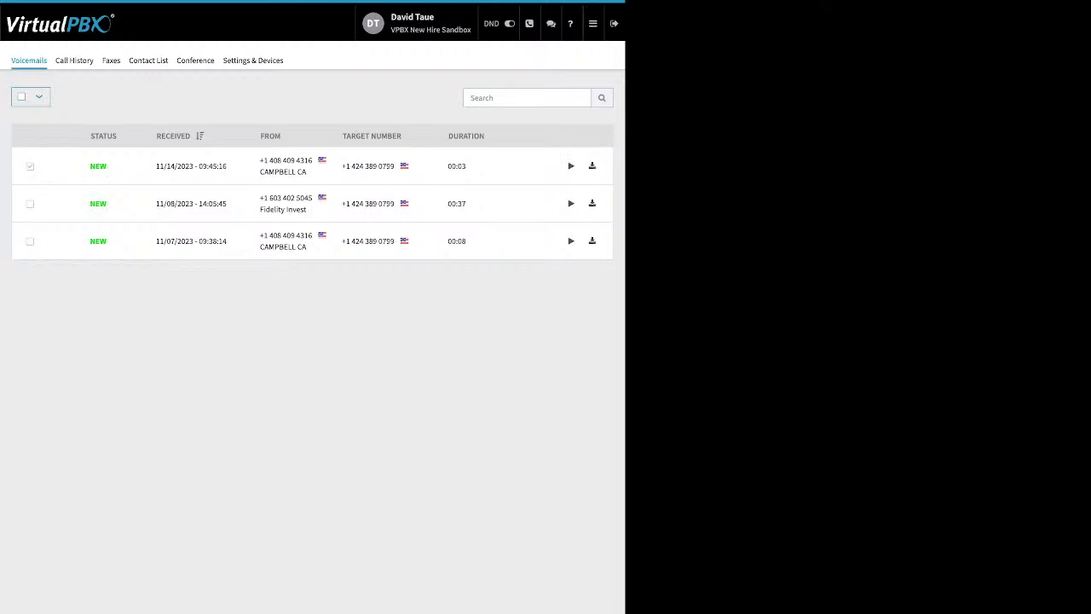
left_click(30, 166)
left_click(79, 98)
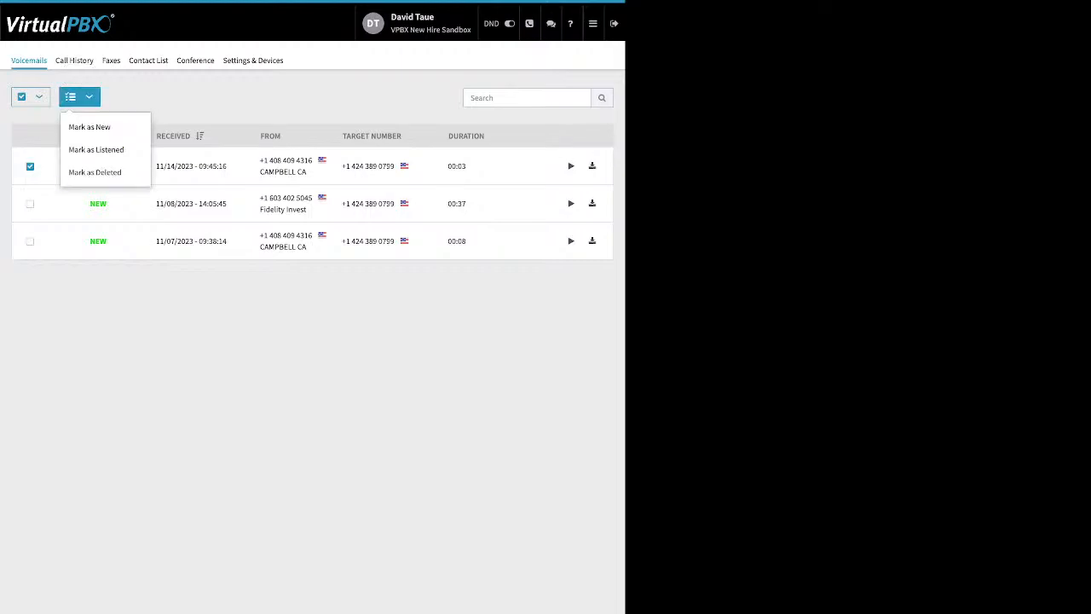
left_click(222, 97)
Step: Browse the user's Call History, Faxes and 48-entry Contact List
left_click(74, 61)
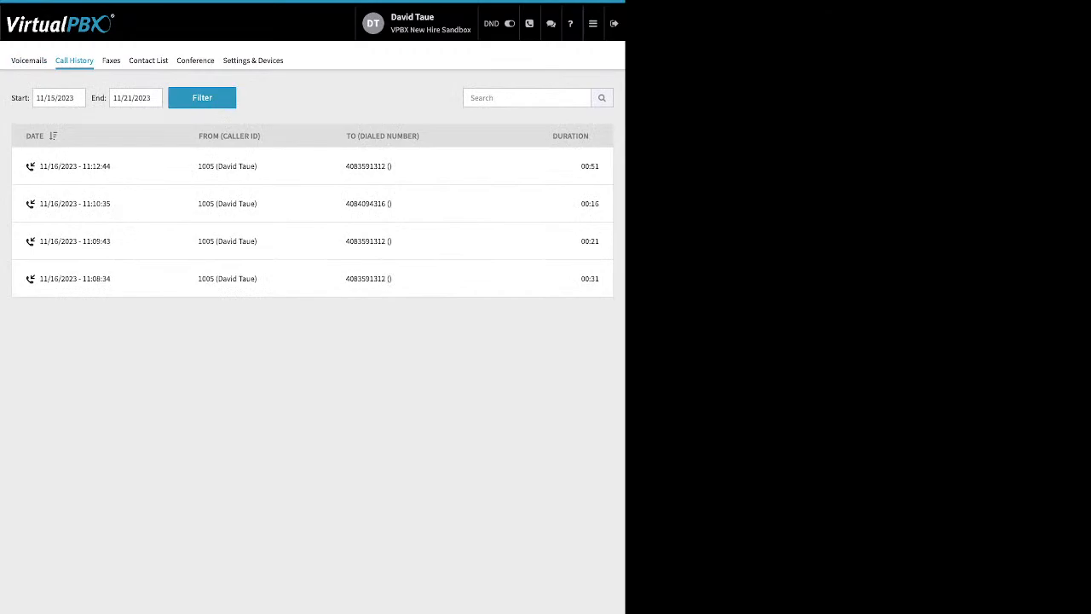
left_click(59, 98)
key("Escape")
left_click(110, 60)
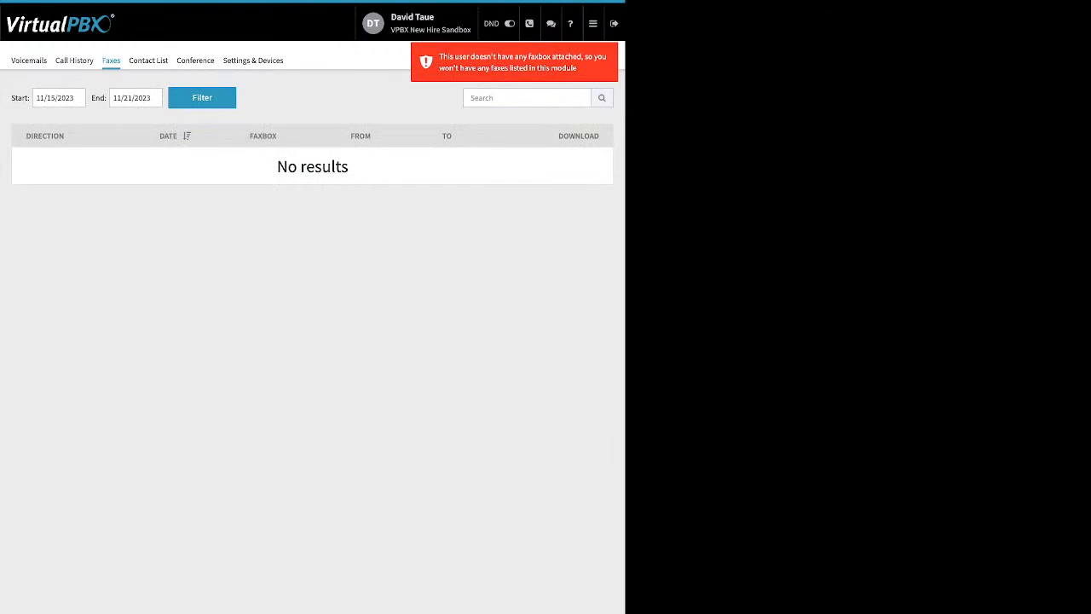
left_click(149, 60)
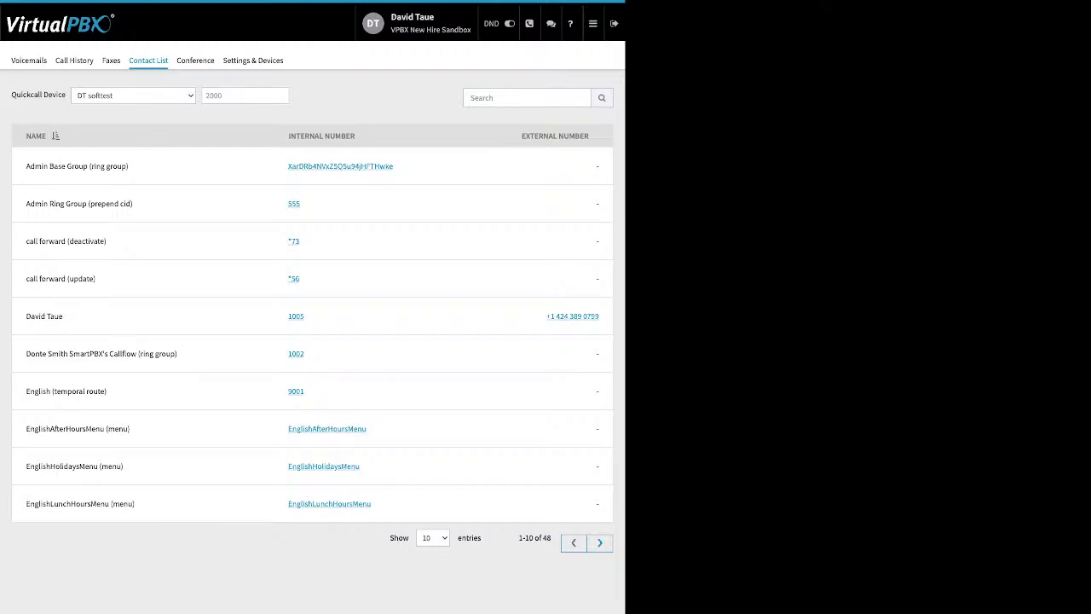
Step: Show the user's conference bridge, highlighting Moderator PIN, Participant PIN and muted/deaf joining options
left_click(195, 60)
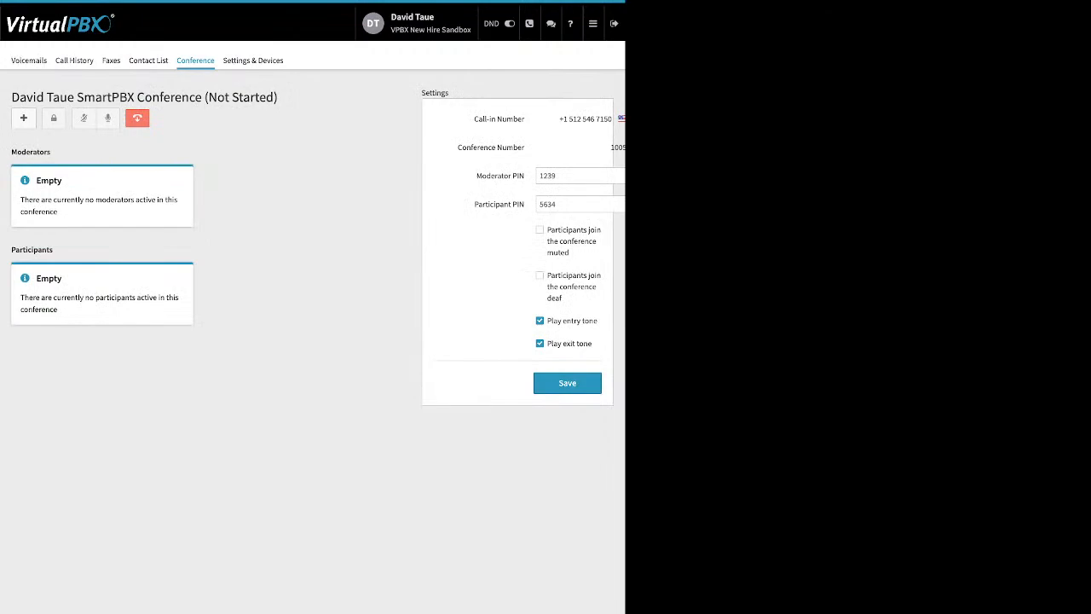
triple_click(501, 176)
left_click_drag(474, 204, 517, 205)
left_click_drag(547, 229, 593, 344)
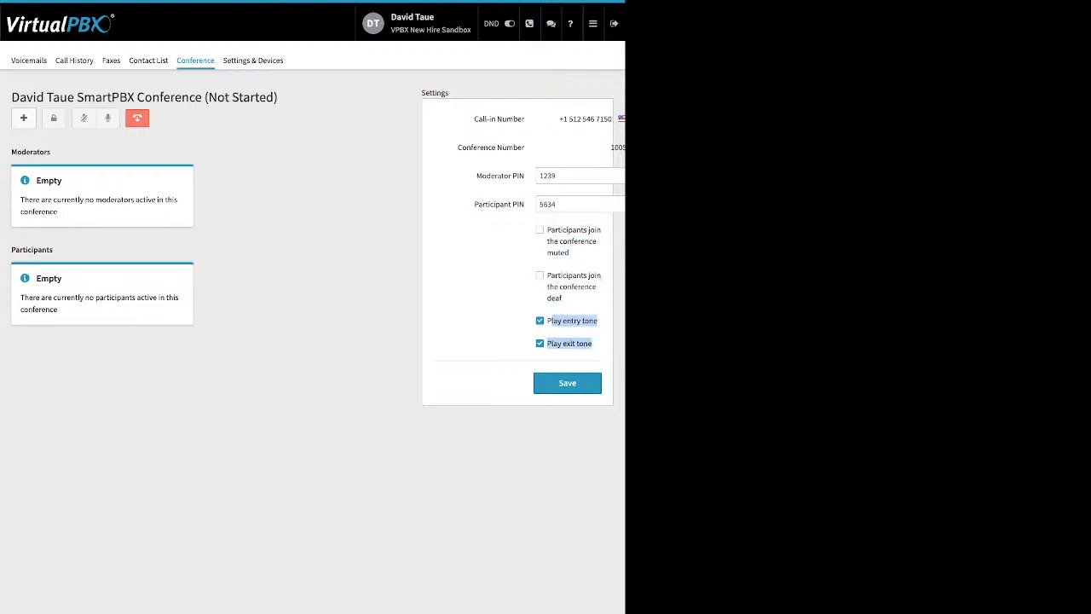
left_click(596, 348)
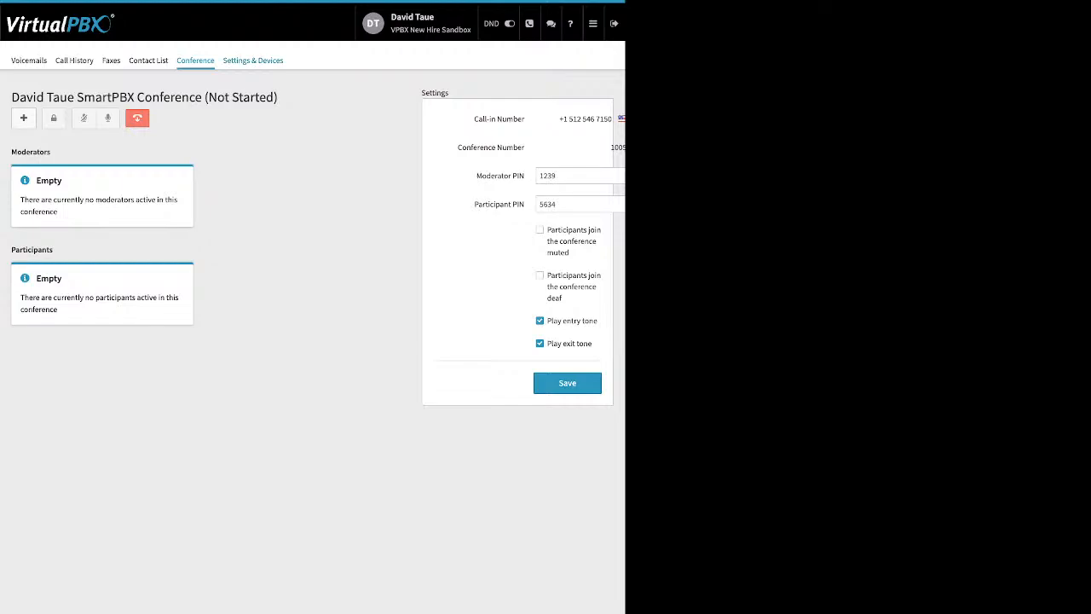
Step: In Settings & Devices, enable and save call forwarding, then disable it and save again
left_click(252, 60)
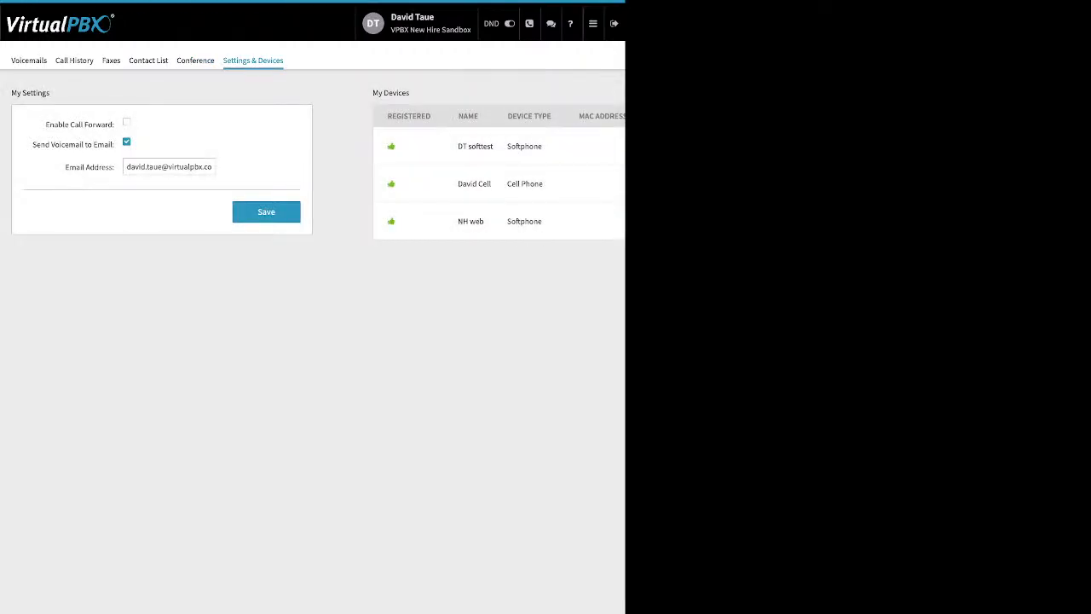
left_click_drag(46, 124, 113, 125)
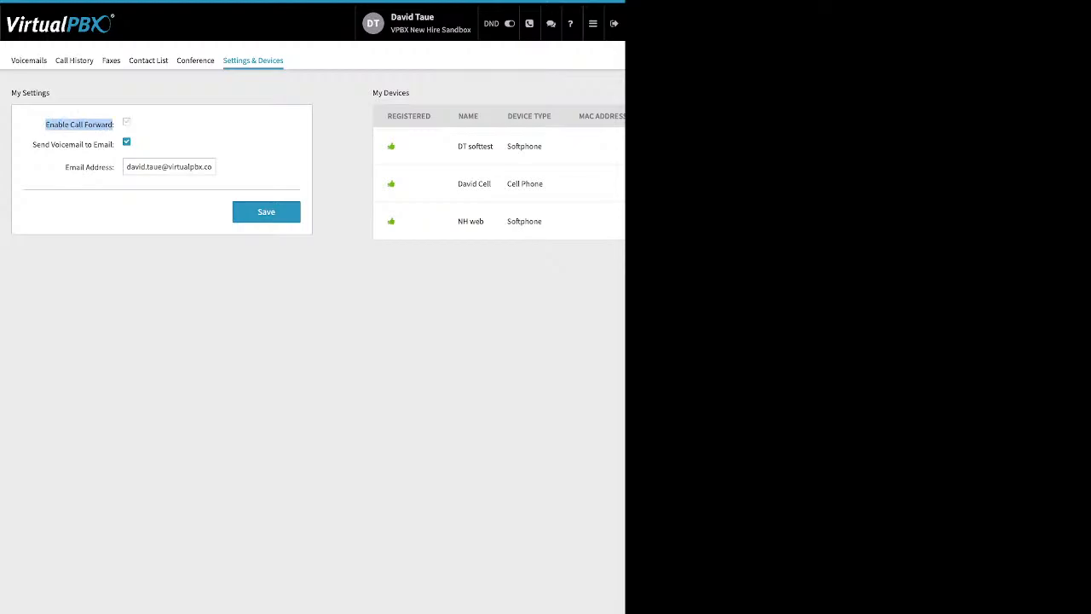
left_click(126, 122)
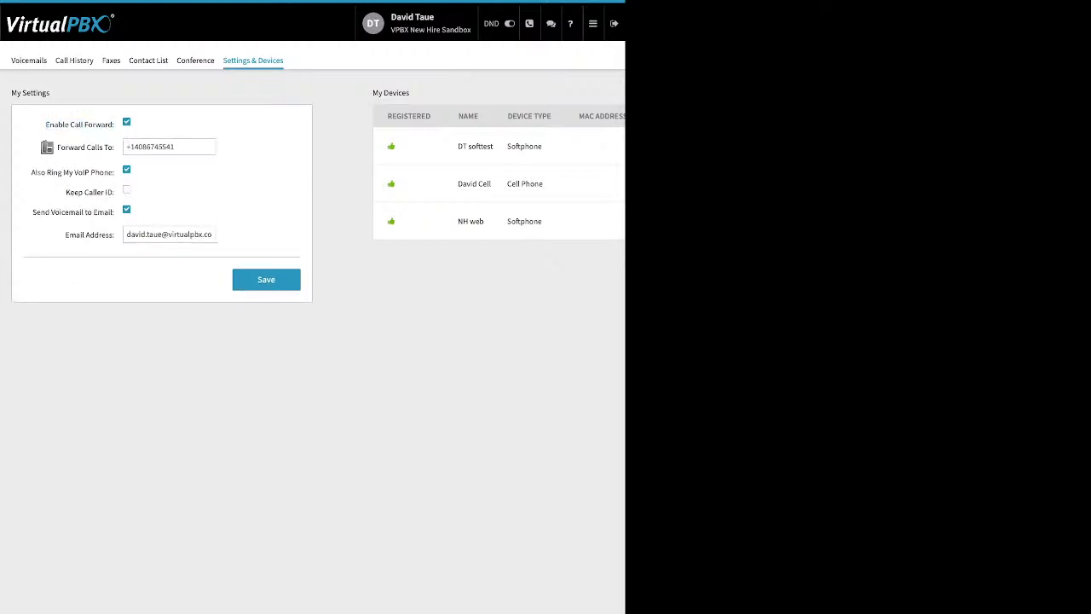
left_click_drag(177, 146, 126, 146)
left_click(266, 280)
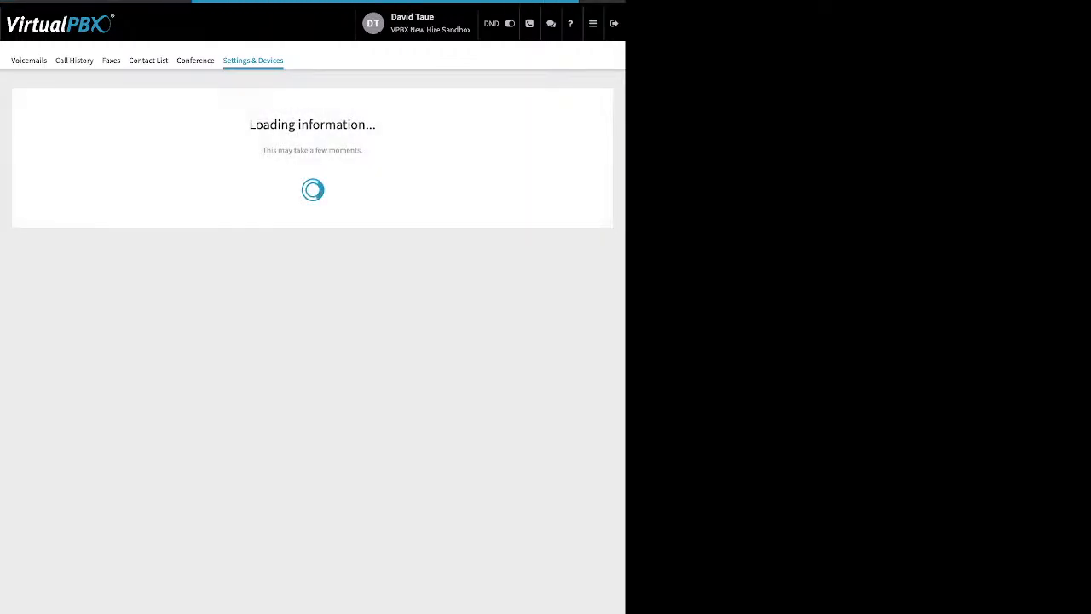
left_click(126, 122)
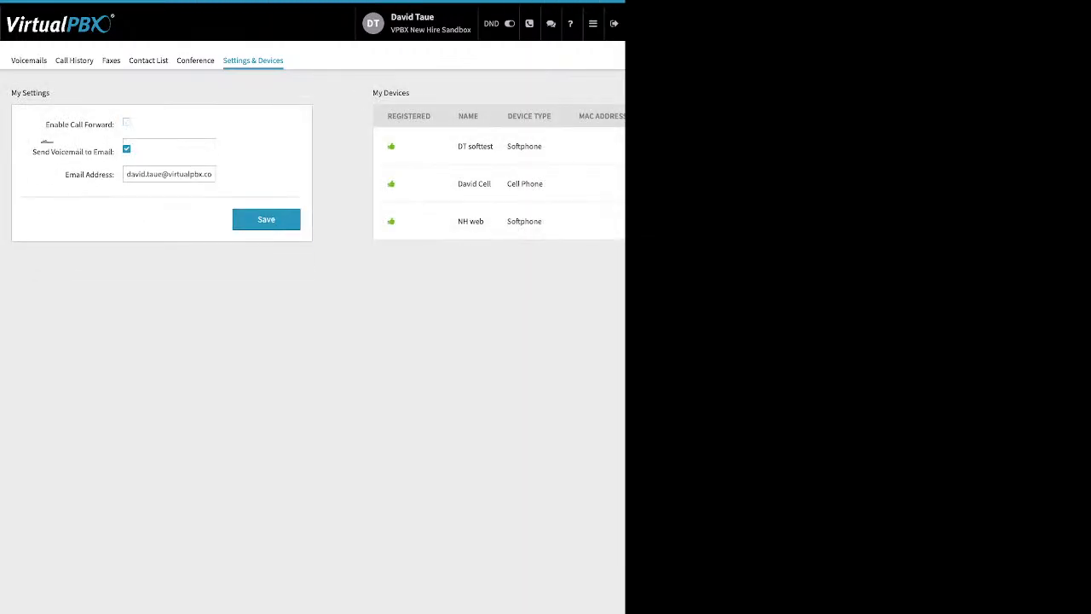
left_click(265, 212)
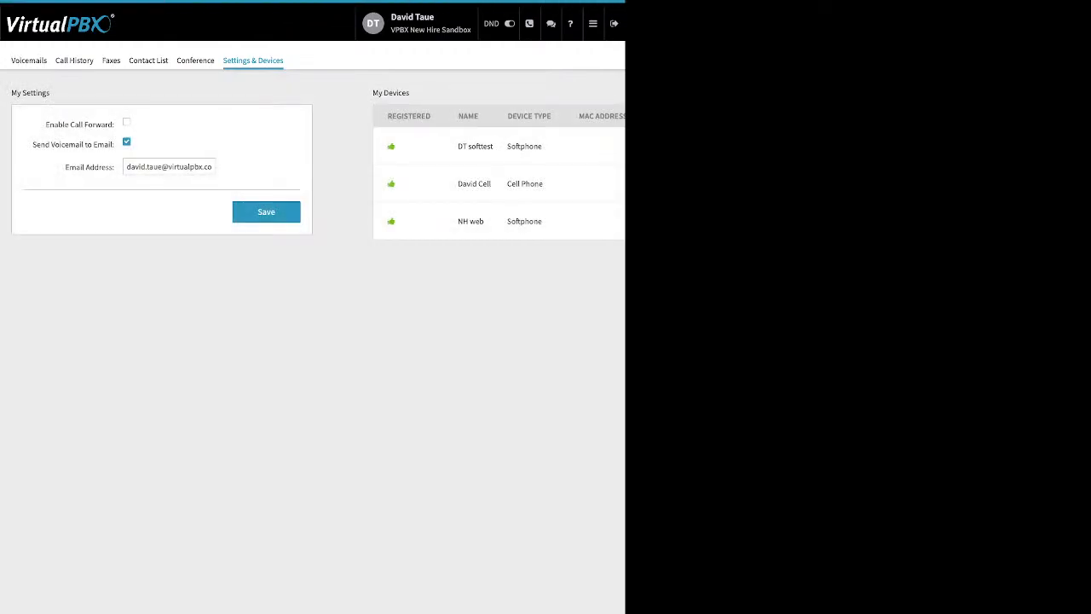
Step: Return to the main account Dashboard
left_click(593, 23)
mouse_move(592, 24)
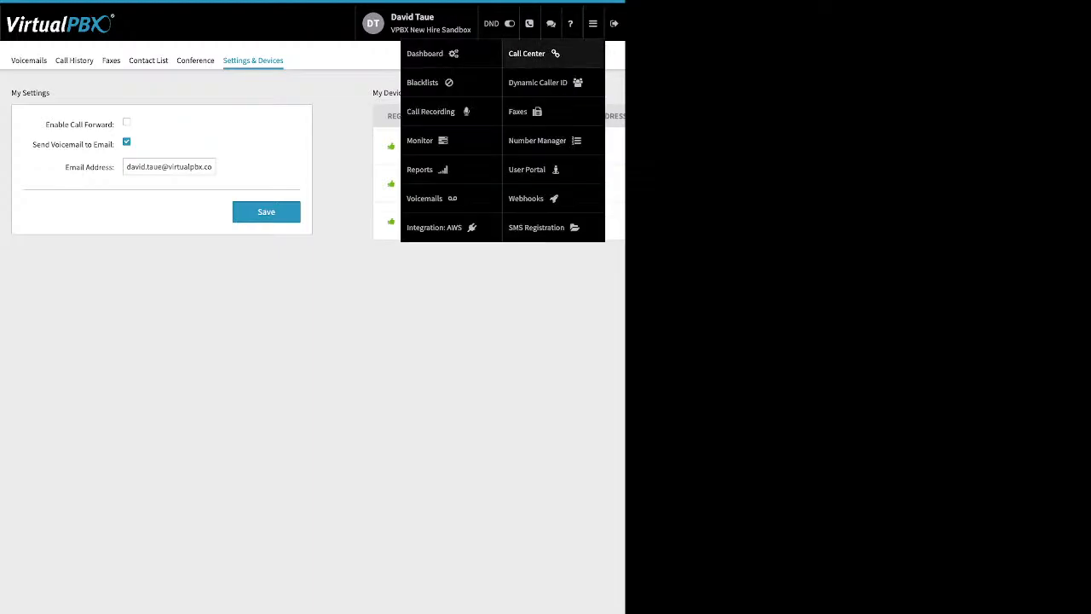
left_click(433, 54)
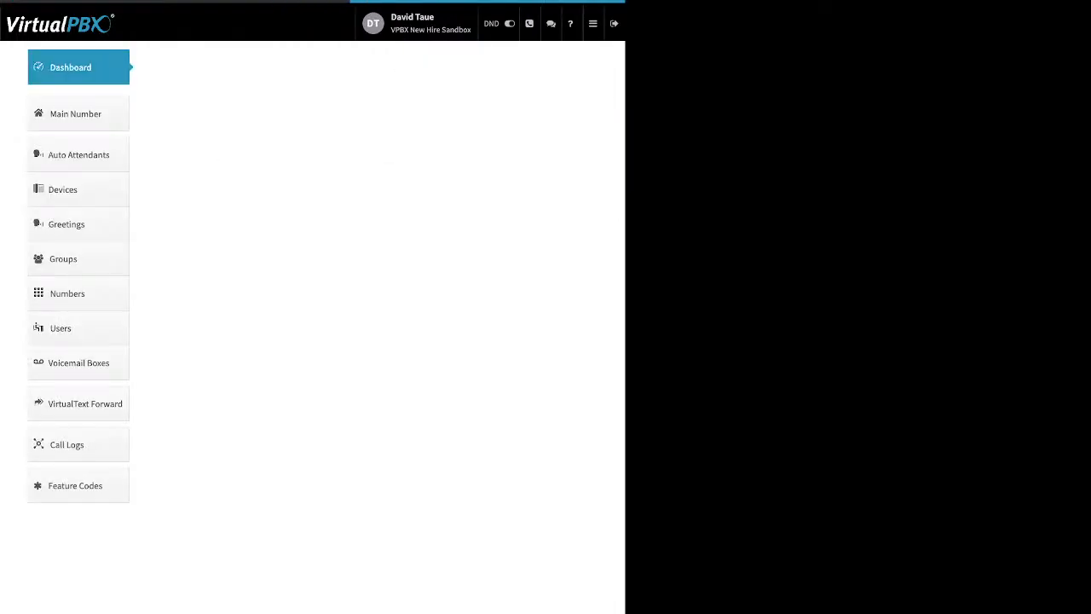